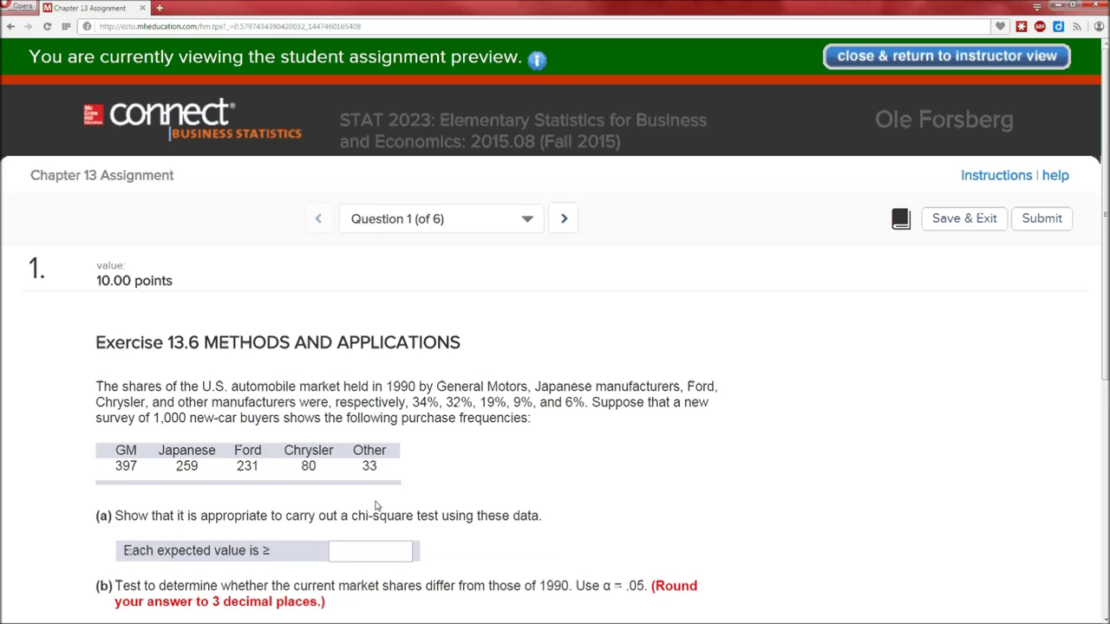
Copy the five 1990 market shares, 34%, 32%, 19%, 9%, and 6%, from the exercise text and switch to Excel
{"action": "left_click_drag", "start_coordinate": [409, 403], "coordinate": [586, 403]}
{"action": "key", "text": "ctrl+c"}
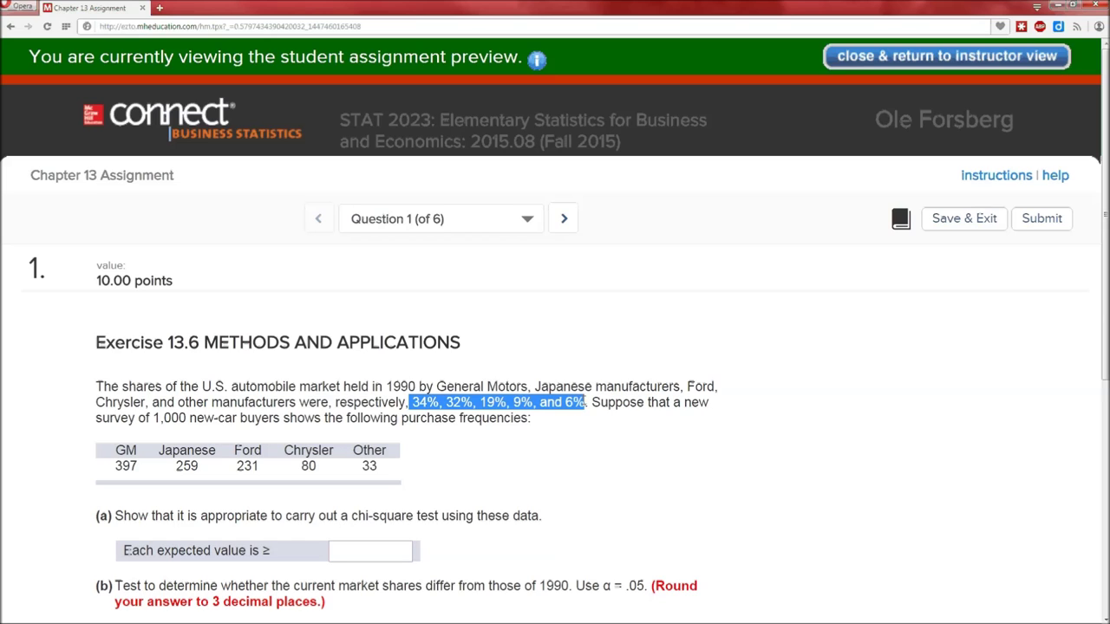
{"action": "key", "text": "alt+Tab"}
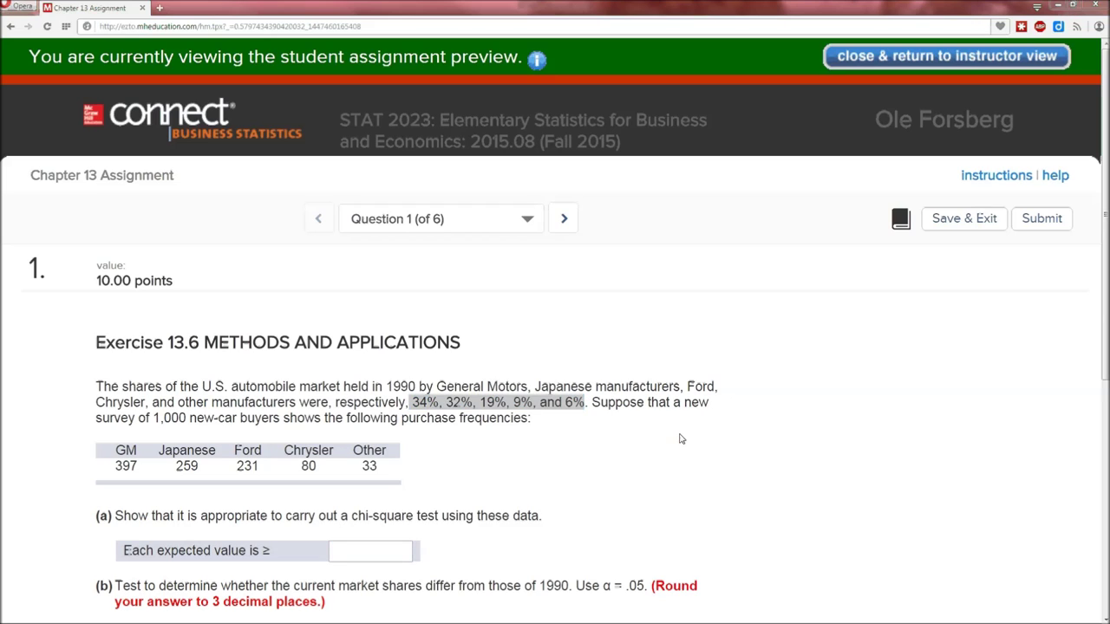
{"action": "key", "text": "alt+Tab"}
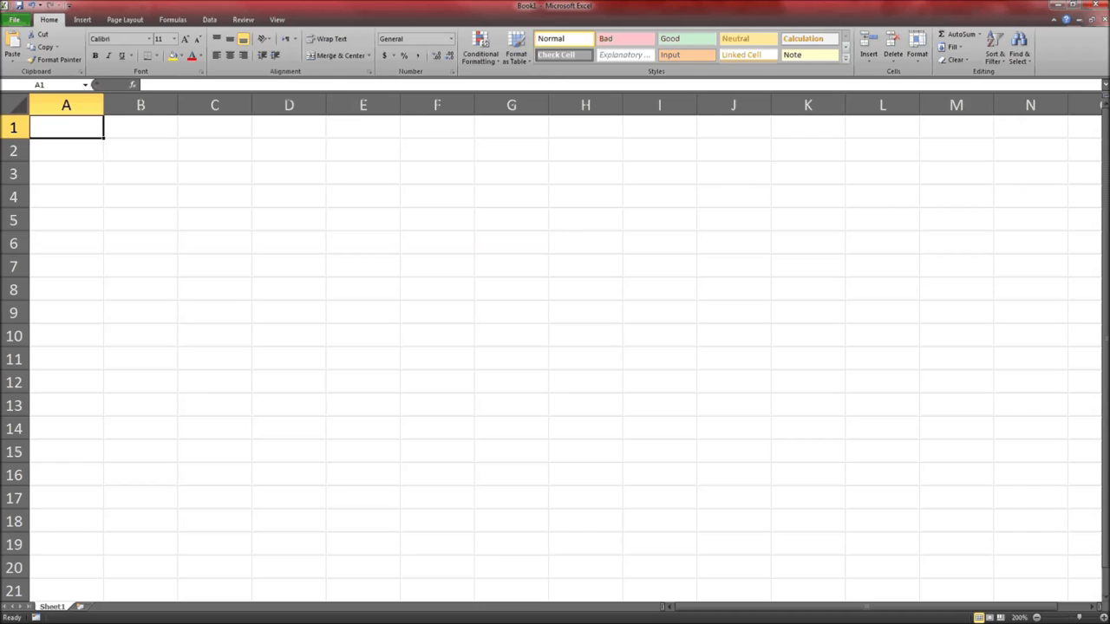
Enter the row label Hypothesized in cell A2
{"action": "left_click", "coordinate": [66, 150]}
{"action": "type", "text": "Hypohte"}
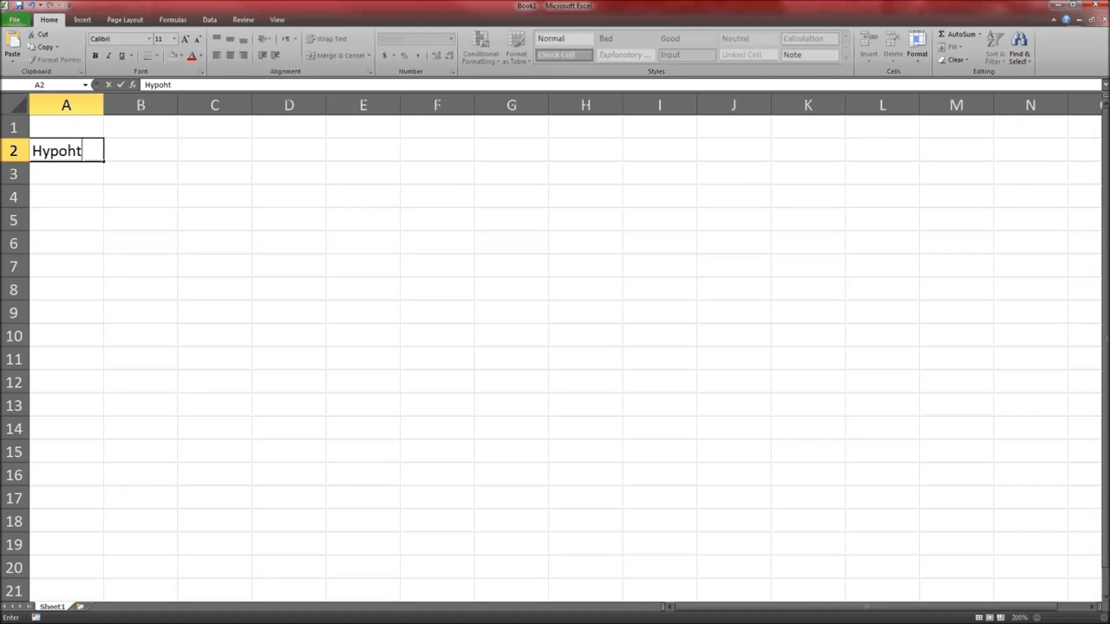
{"action": "key", "text": "BackSpace"}
{"action": "key", "text": "BackSpace"}
{"action": "key", "text": "BackSpace"}
{"action": "type", "text": "thesized"}
{"action": "key", "text": "Tab"}
Paste the copied market shares into cells B2 and B3 as a reference for entering the values
{"action": "key", "text": "ctrl+v"}
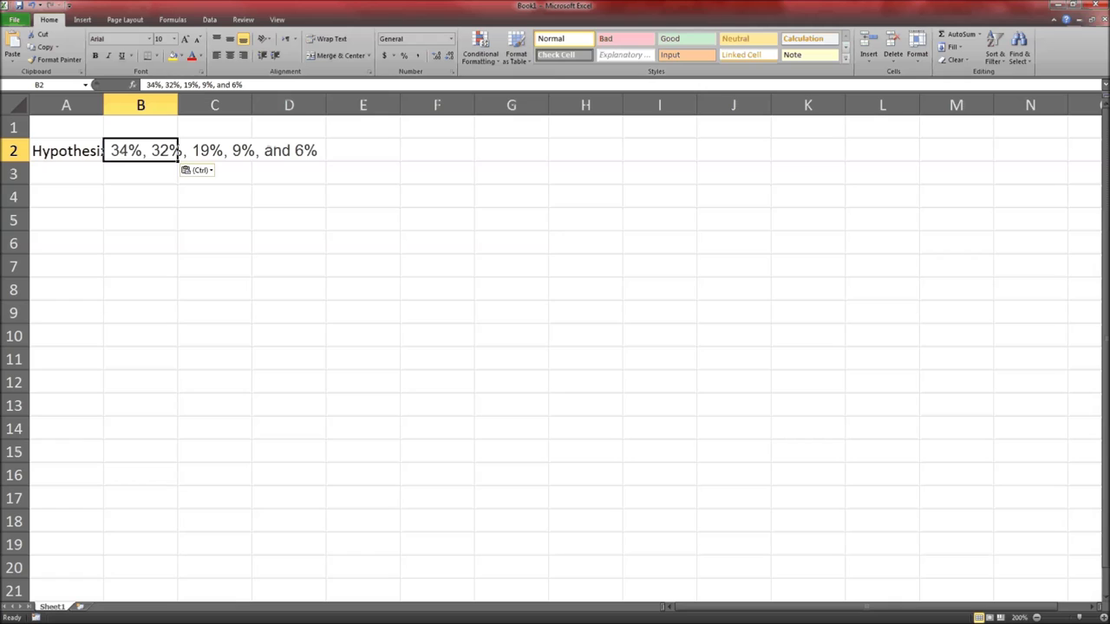
{"action": "key", "text": "Down"}
{"action": "key", "text": "ctrl+v"}
{"action": "key", "text": "Up"}
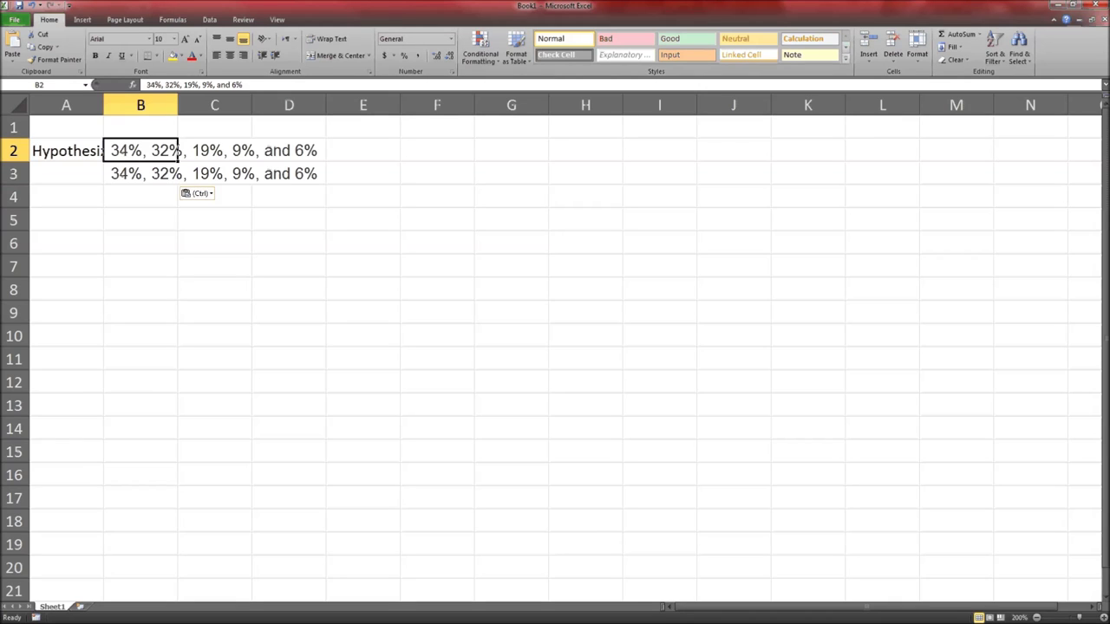
Enter the hypothesized proportions 0.34, 0.32, 0.19, 0.09 and 0.06 across cells B2 to F2
{"action": "type", "text": "0.34"}
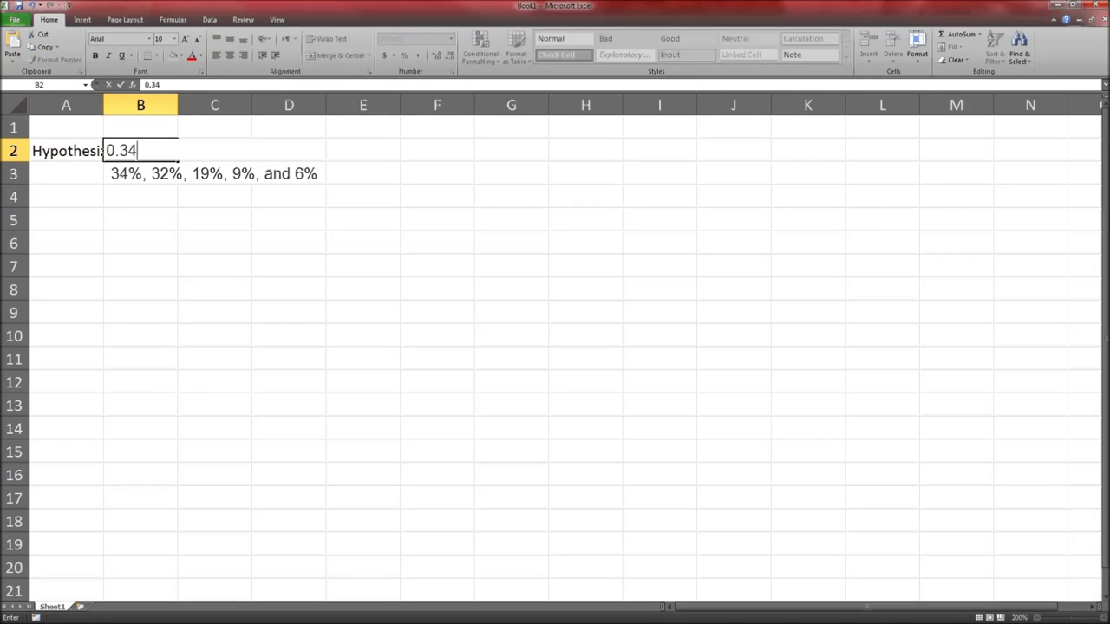
{"action": "key", "text": "Tab"}
{"action": "type", "text": "0.32"}
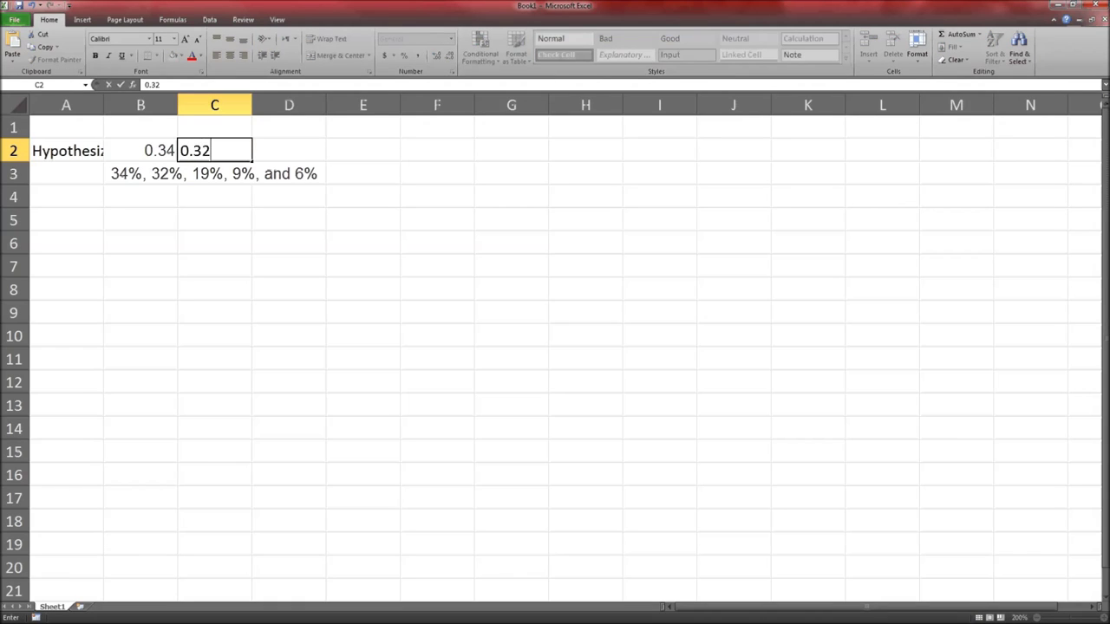
{"action": "key", "text": "Tab"}
{"action": "type", "text": "0.19"}
{"action": "key", "text": "Tab"}
{"action": "type", "text": "0.09"}
{"action": "key", "text": "Tab"}
{"action": "type", "text": "0.06"}
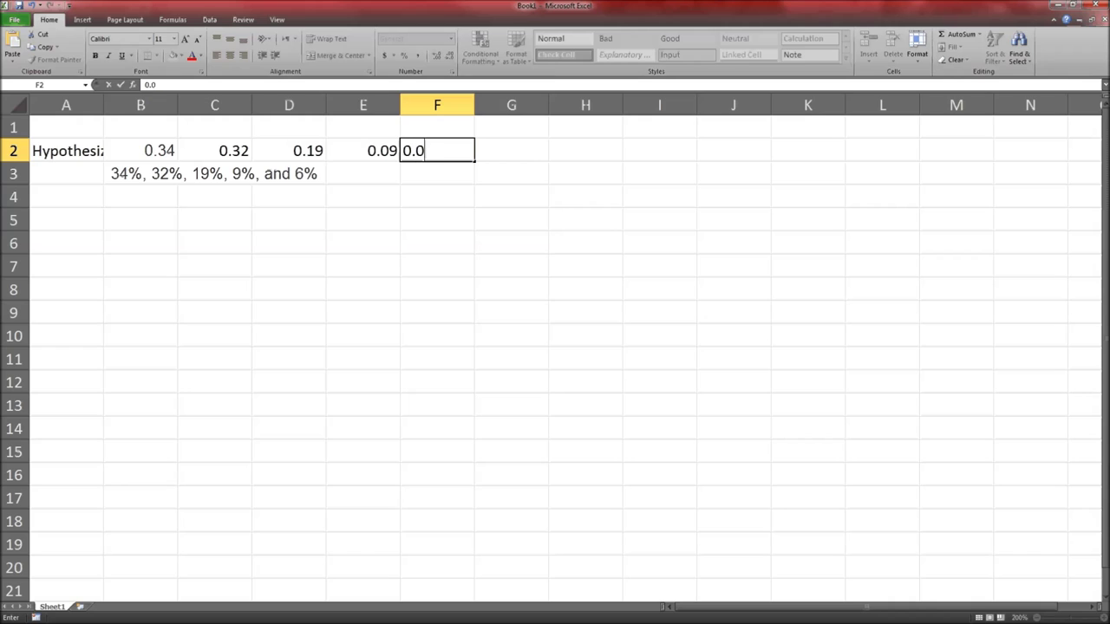
{"action": "key", "text": "Return"}
Delete the pasted percentages from row 3 and widen column A to fit the Hypothesized label
{"action": "left_click_drag", "start_coordinate": [140, 174], "coordinate": [289, 173]}
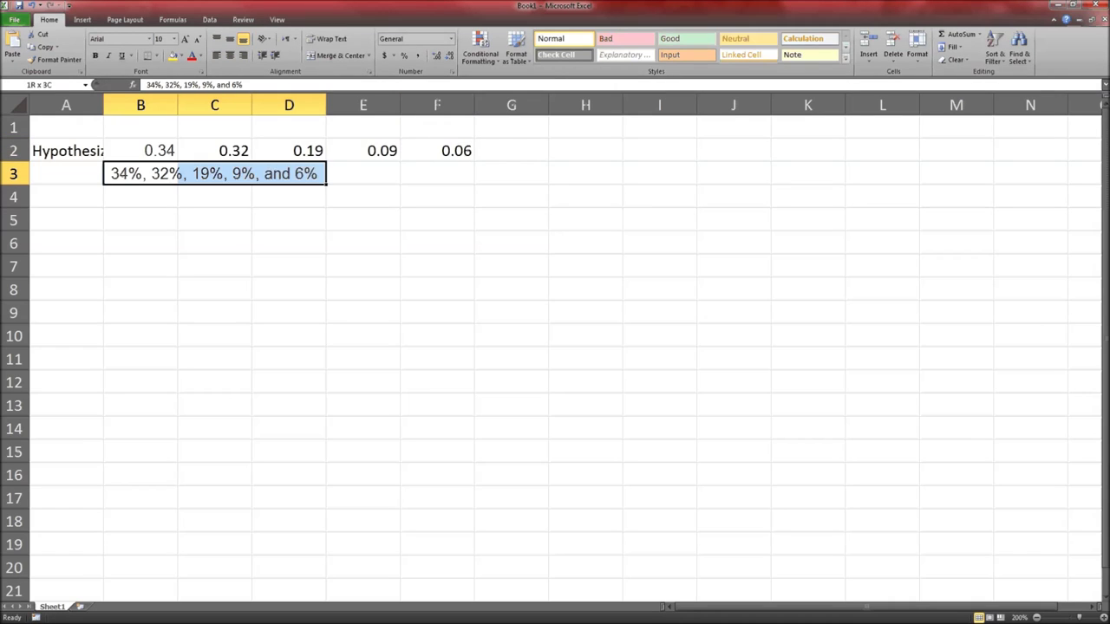
{"action": "key", "text": "Delete"}
{"action": "left_click", "coordinate": [66, 174]}
{"action": "key", "text": "Up"}
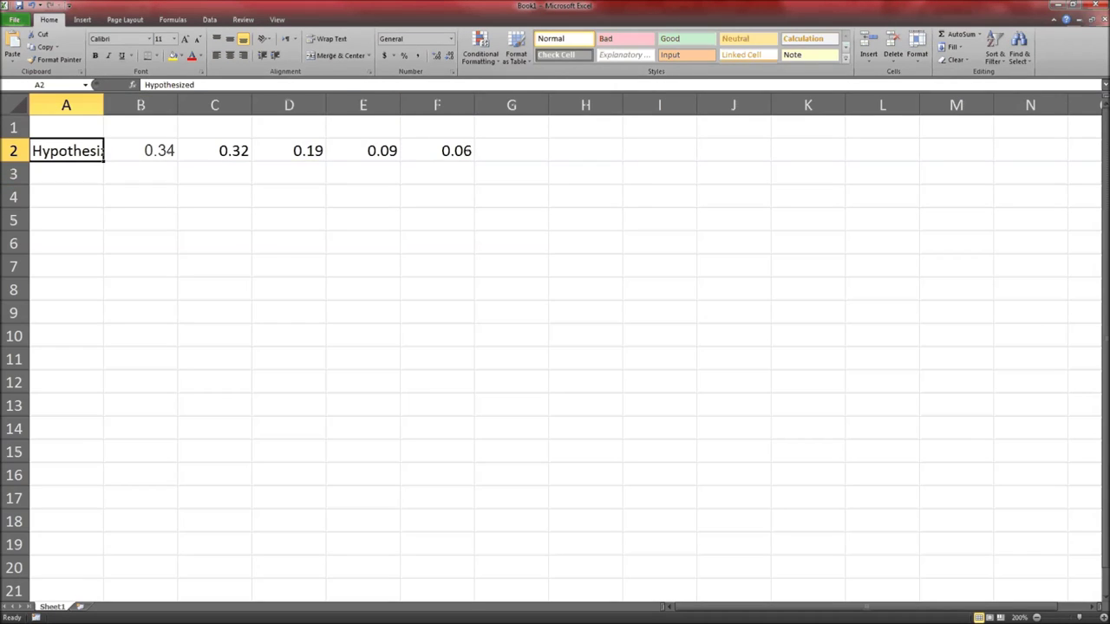
{"action": "left_click_drag", "start_coordinate": [119, 119], "coordinate": [131, 119]}
Try to paste only the purchase frequency table from the exercise into the sheet at cell B4
{"action": "key", "text": "alt+Tab"}
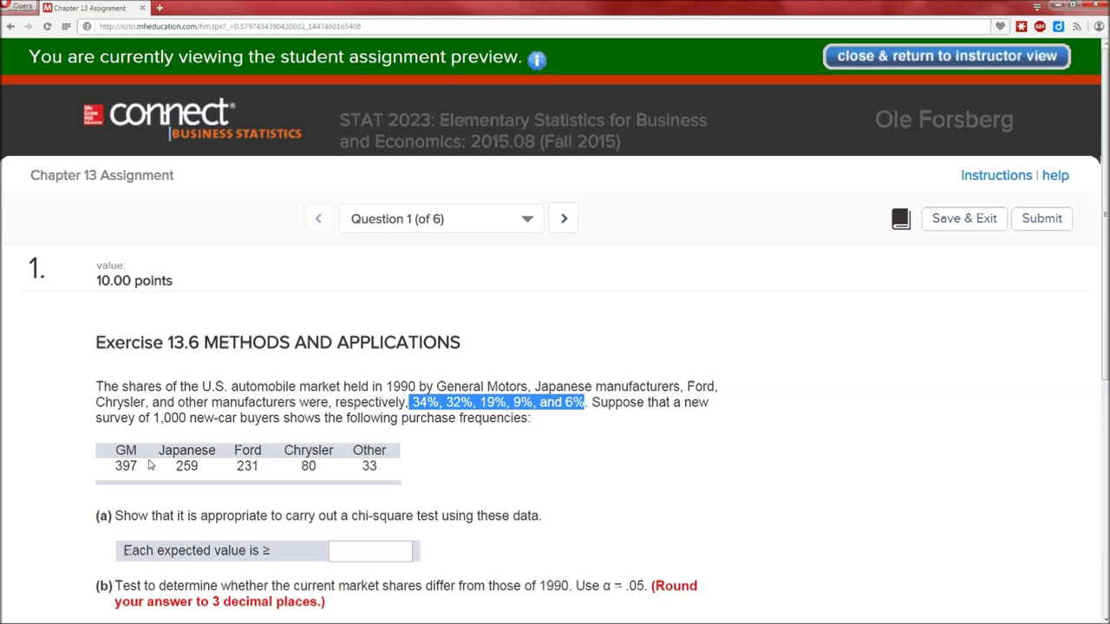
{"action": "left_click_drag", "start_coordinate": [109, 449], "coordinate": [414, 469]}
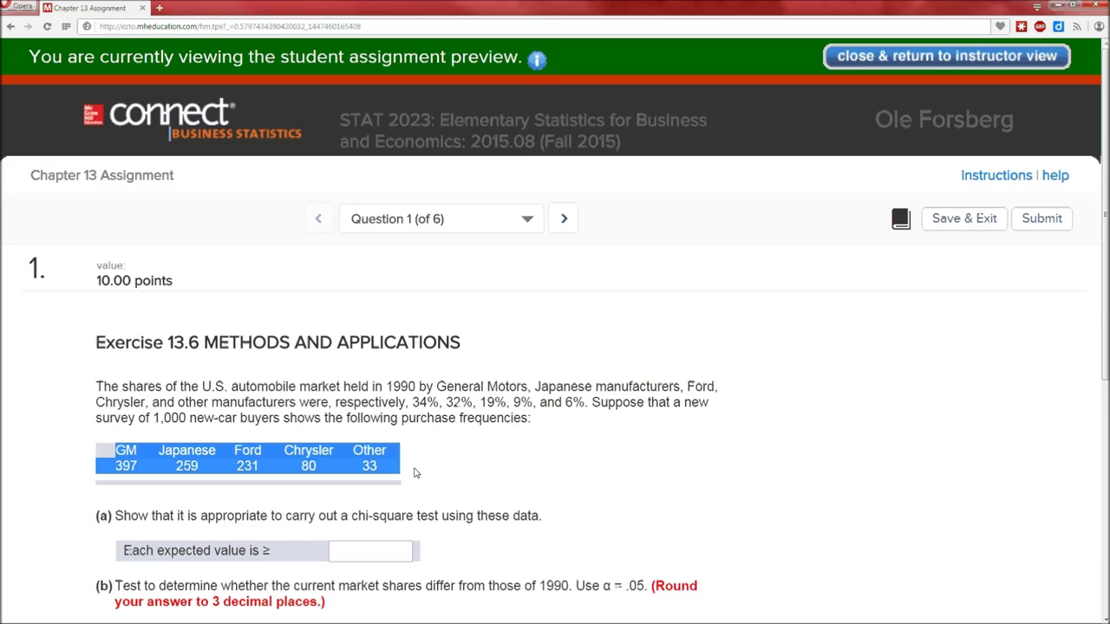
{"action": "key", "text": "alt+Tab"}
{"action": "left_click", "coordinate": [85, 193]}
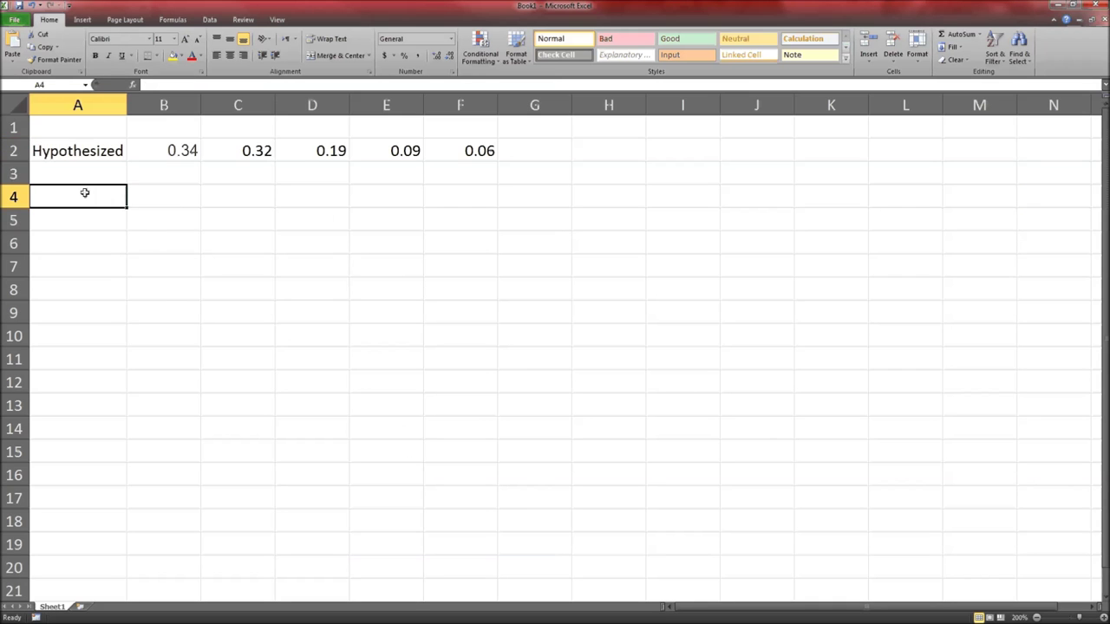
{"action": "left_click", "coordinate": [160, 197]}
{"action": "key", "text": "ctrl+v"}
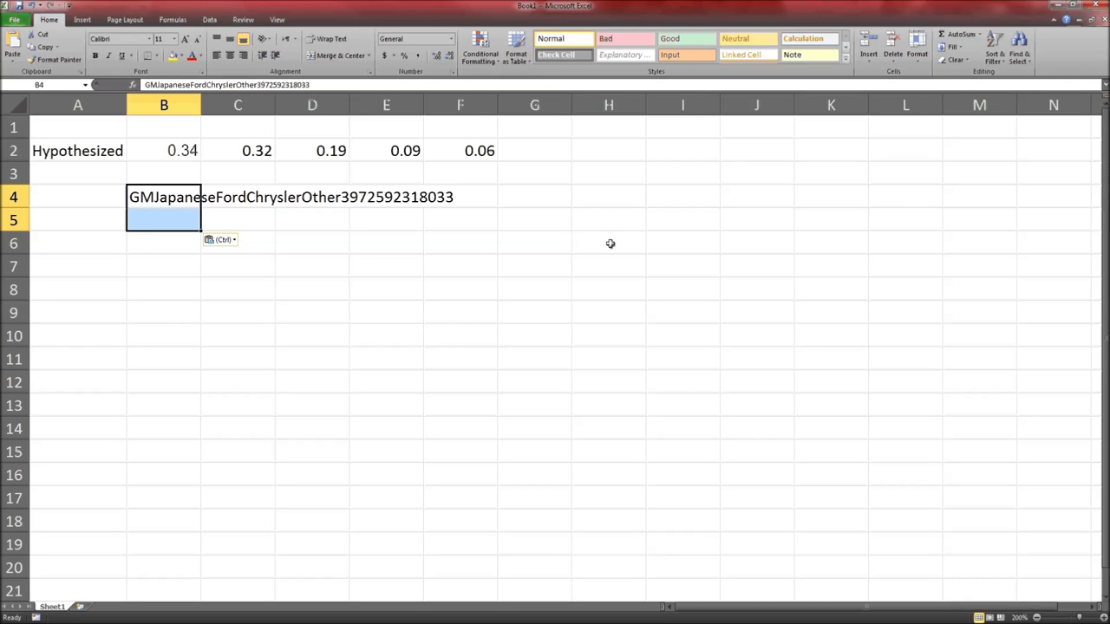
{"action": "key", "text": "ctrl+z"}
Copy the purchase frequency table together with its surrounding text from the exercise and paste it into the Excel sheet at B7
{"action": "key", "text": "alt+Tab"}
{"action": "left_click", "coordinate": [198, 408]}
{"action": "left_click_drag", "start_coordinate": [314, 417], "coordinate": [348, 518]}
{"action": "key", "text": "ctrl+c"}
{"action": "key", "text": "alt+Tab"}
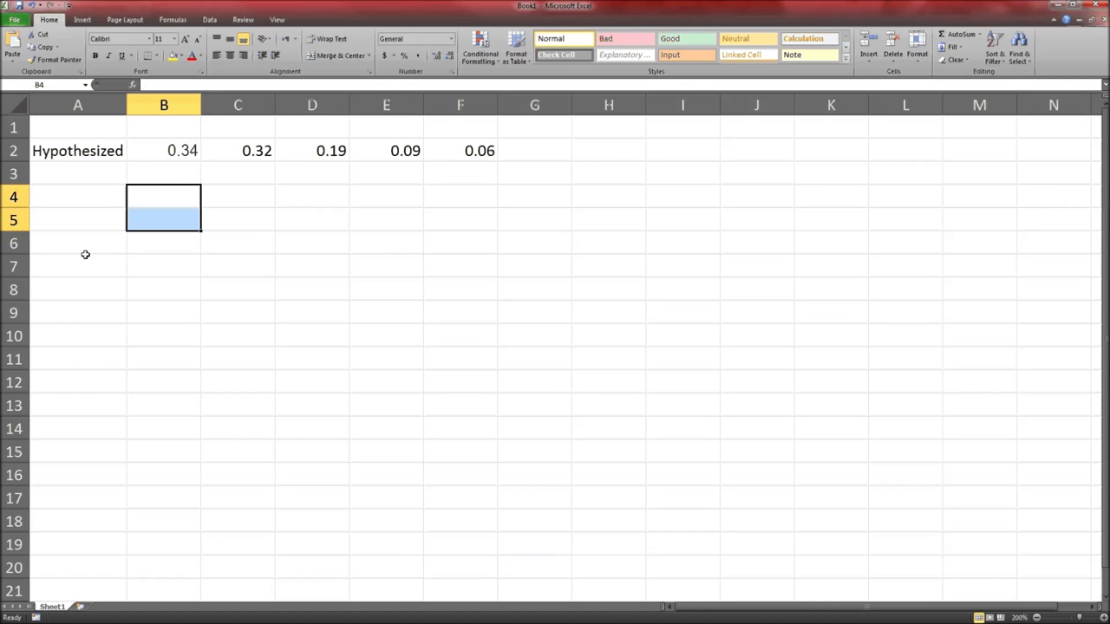
{"action": "left_click", "coordinate": [108, 266]}
{"action": "left_click", "coordinate": [152, 276]}
{"action": "key", "text": "ctrl+v"}
{"action": "left_click", "coordinate": [252, 448]}
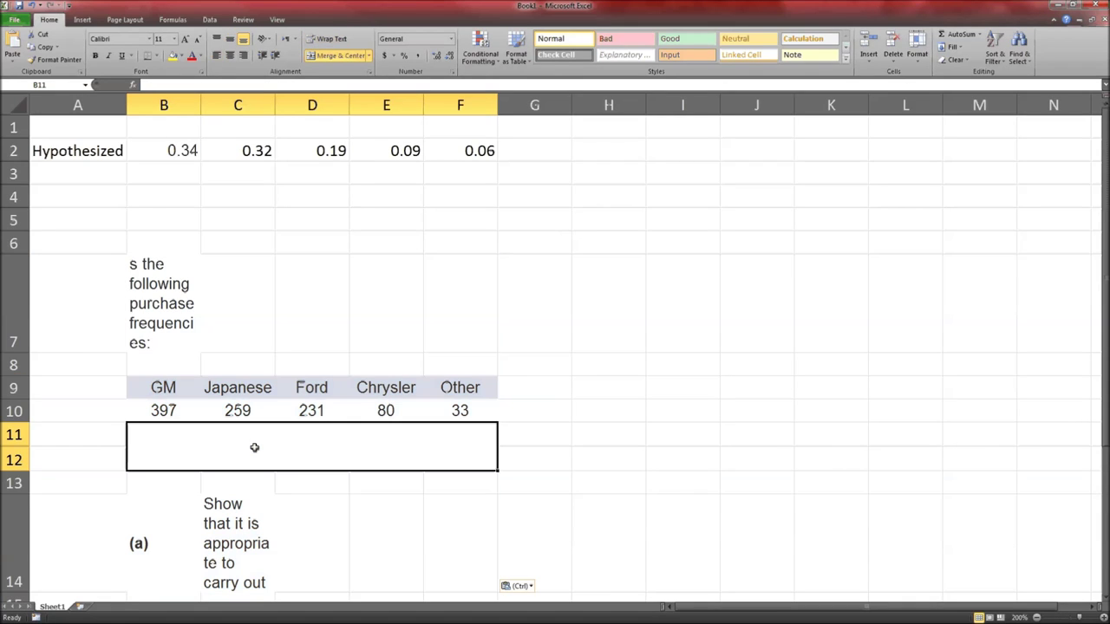
Copy the manufacturer names and frequencies from B9:F10 to the range starting at B3
{"action": "left_click_drag", "start_coordinate": [195, 391], "coordinate": [458, 411]}
{"action": "key", "text": "ctrl+c"}
{"action": "left_click", "coordinate": [156, 179]}
{"action": "key", "text": "ctrl+v"}
Clear the leftover pasted exercise content from A7:F14
{"action": "left_click_drag", "start_coordinate": [108, 295], "coordinate": [302, 545]}
{"action": "key", "text": "Delete"}
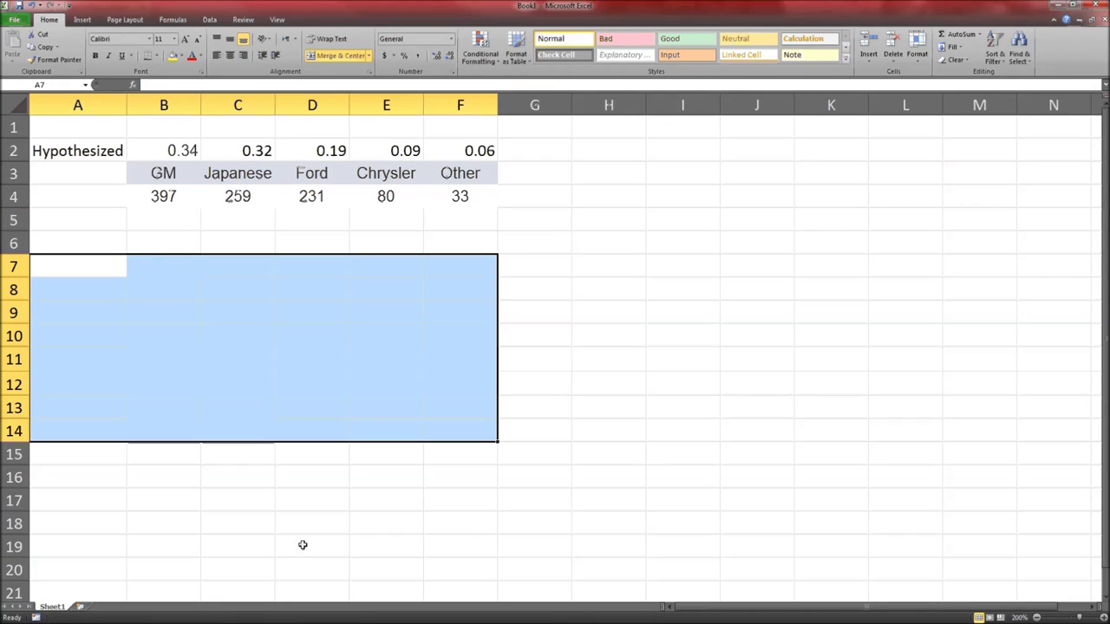
{"action": "left_click", "coordinate": [275, 353]}
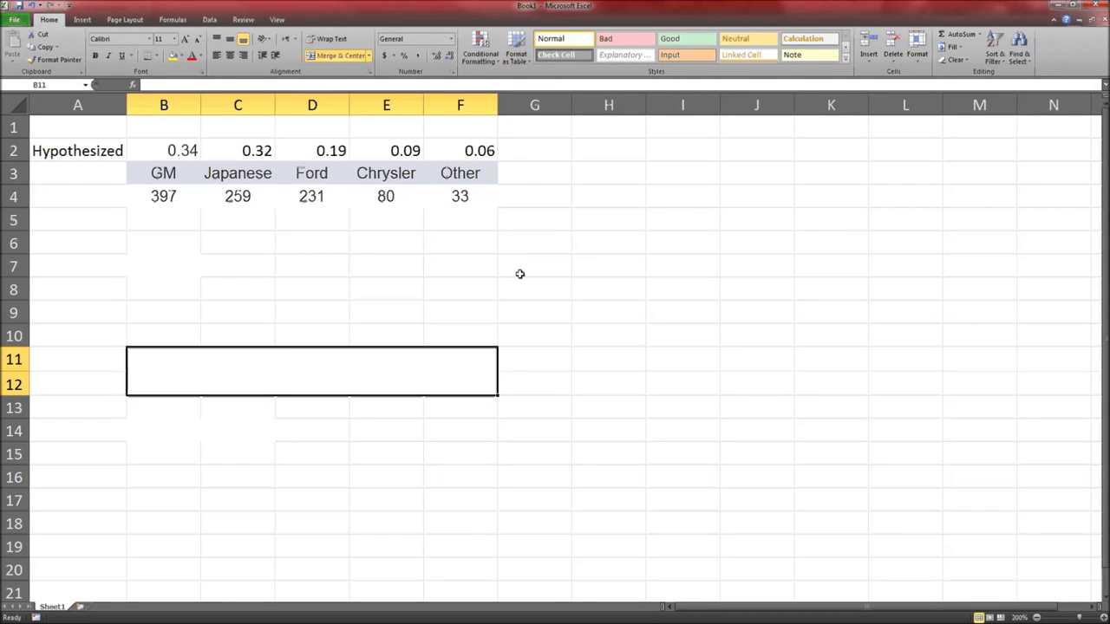
Enter the label "n =" in H2 and the sample size 1000 in I2, checking it against the exercise text
{"action": "left_click", "coordinate": [597, 152]}
{"action": "type", "text": "n=1"}
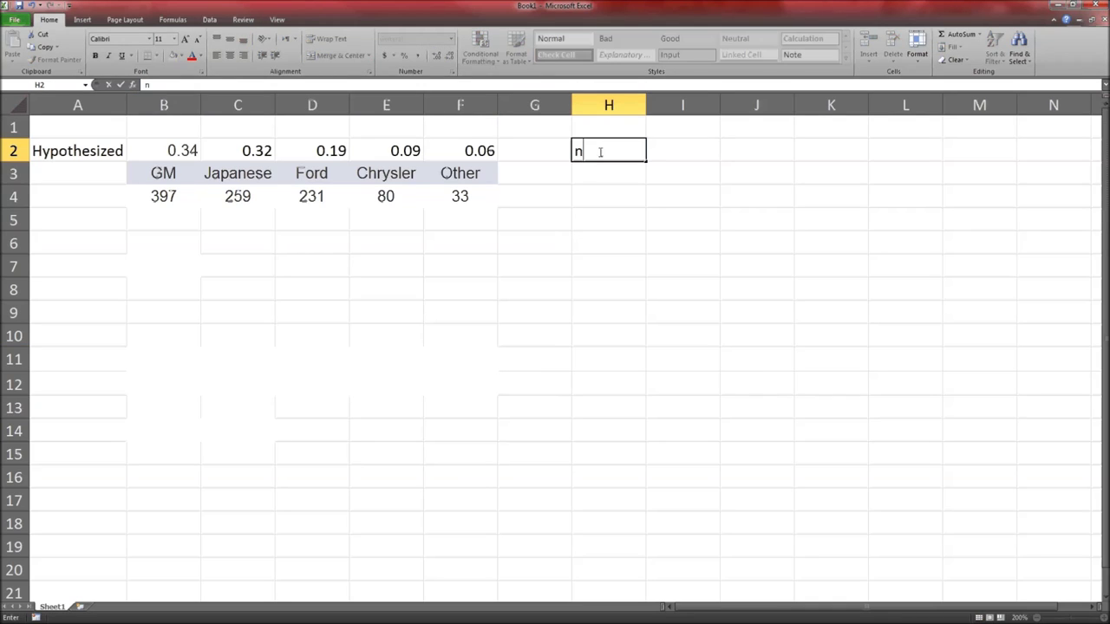
{"action": "key", "text": "BackSpace"}
{"action": "key", "text": "BackSpace"}
{"action": "type", "text": "="}
{"action": "key", "text": "Tab"}
{"action": "type", "text": "1000"}
{"action": "key", "text": "Return"}
{"action": "key", "text": "alt+Tab"}
{"action": "left_click", "coordinate": [387, 387]}
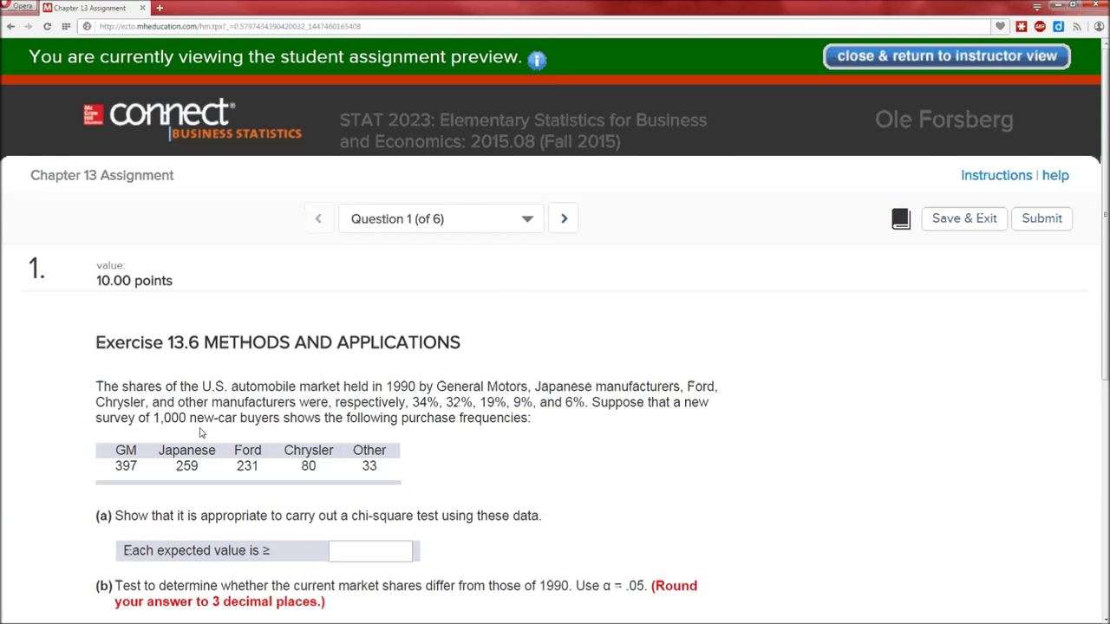
{"action": "key", "text": "alt+Tab"}
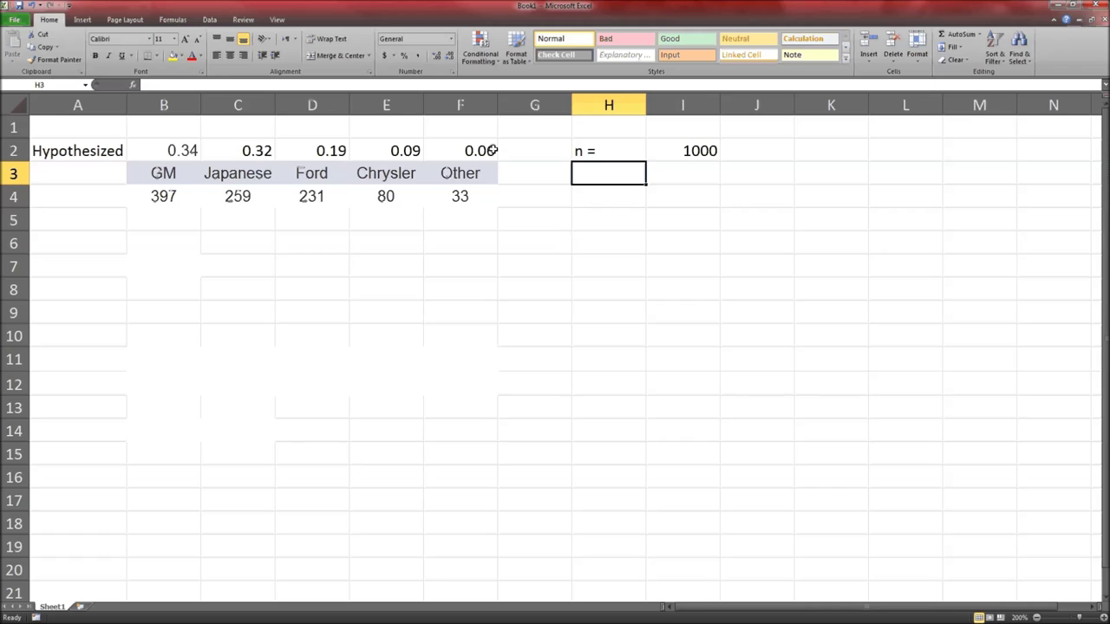
Calculate the expected GM count in B5 with the formula =1000*B2
{"action": "left_click", "coordinate": [168, 225]}
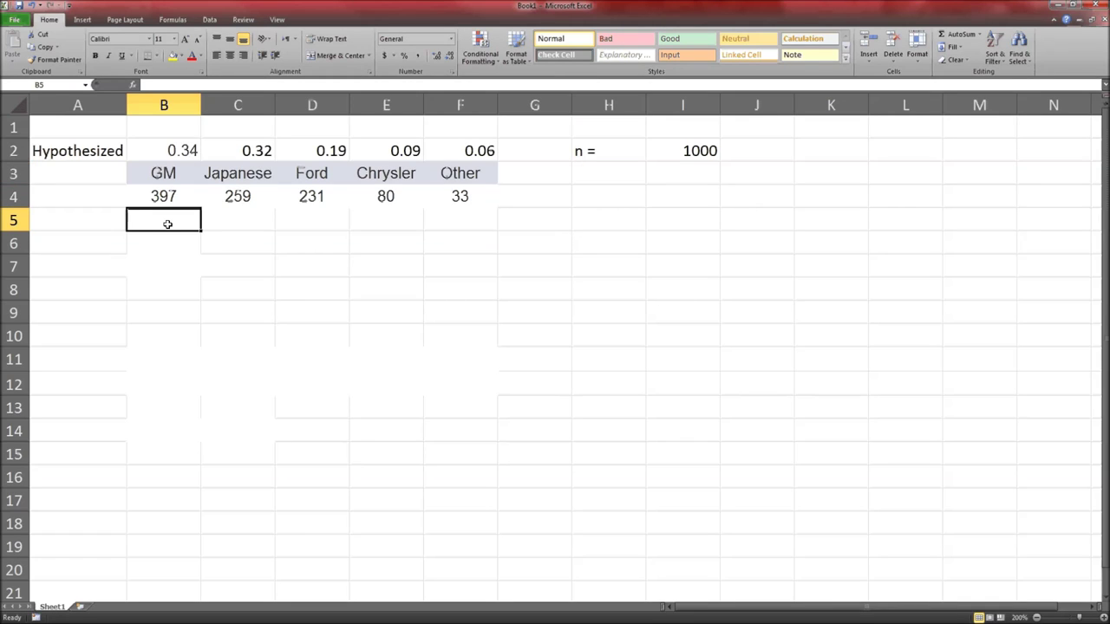
{"action": "type", "text": "=1000*"}
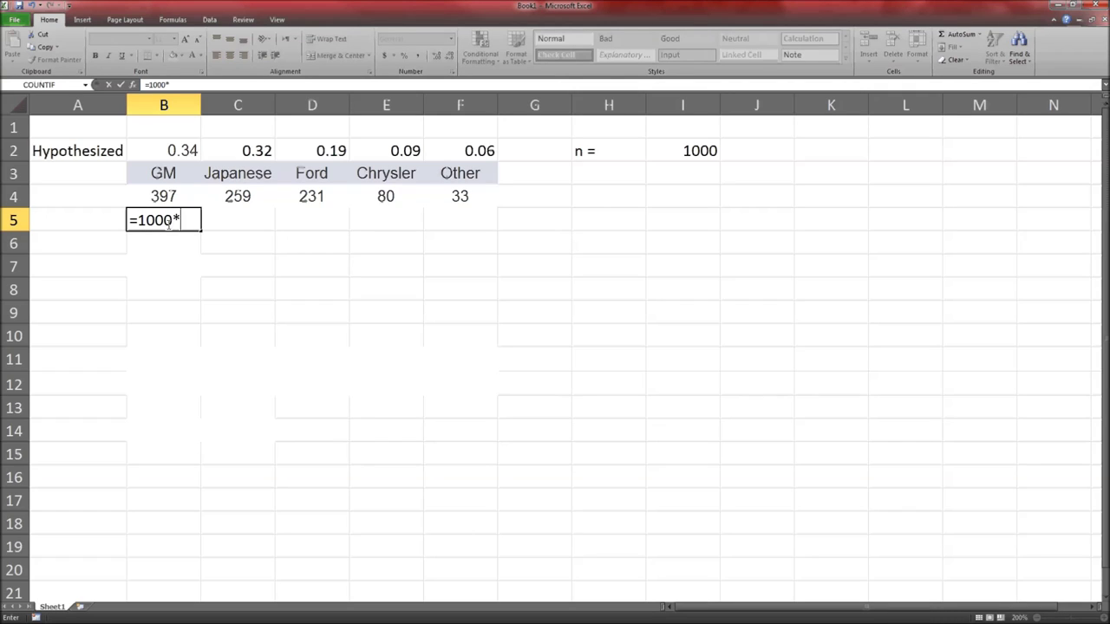
{"action": "left_click", "coordinate": [141, 152]}
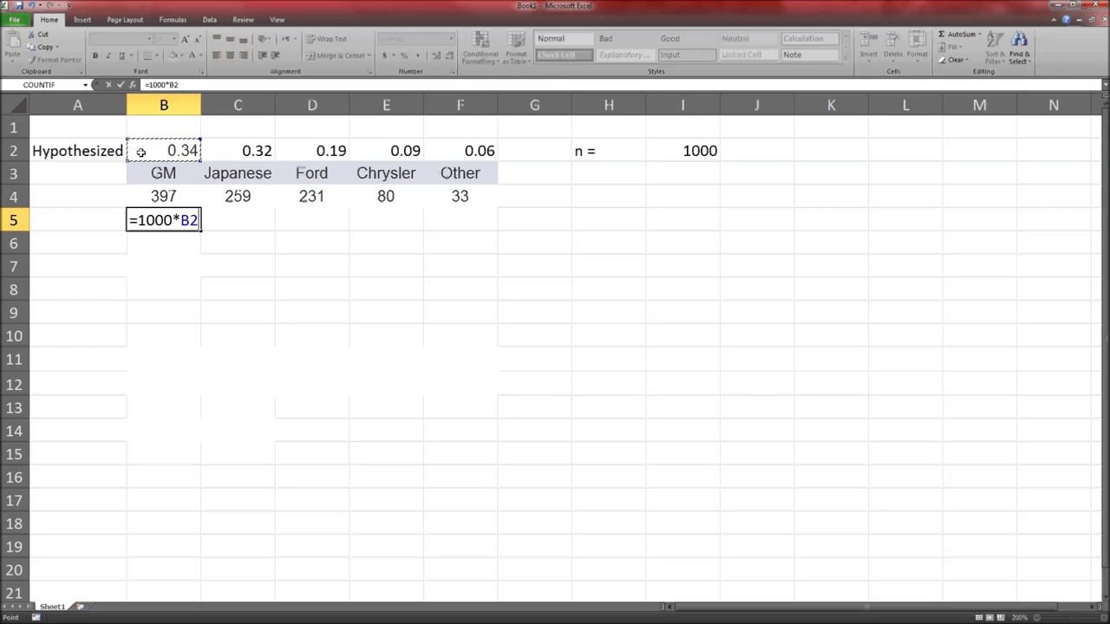
{"action": "key", "text": "Return"}
Copy the expected count formula from B5 across the row to F5
{"action": "key", "text": "Up"}
{"action": "key", "text": "ctrl+c"}
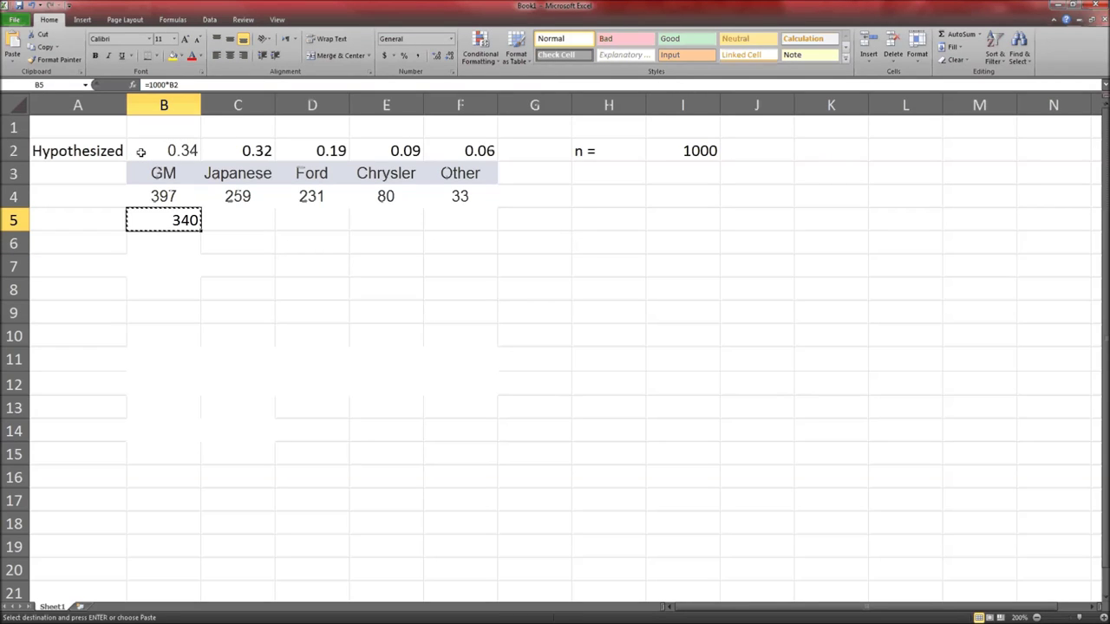
{"action": "key", "text": "shift+Right"}
{"action": "key", "text": "shift+Right"}
{"action": "key", "text": "shift+Right"}
{"action": "key", "text": "shift+Right"}
{"action": "key", "text": "Return"}
Center the expected counts in B5:F5
{"action": "left_click", "coordinate": [167, 218]}
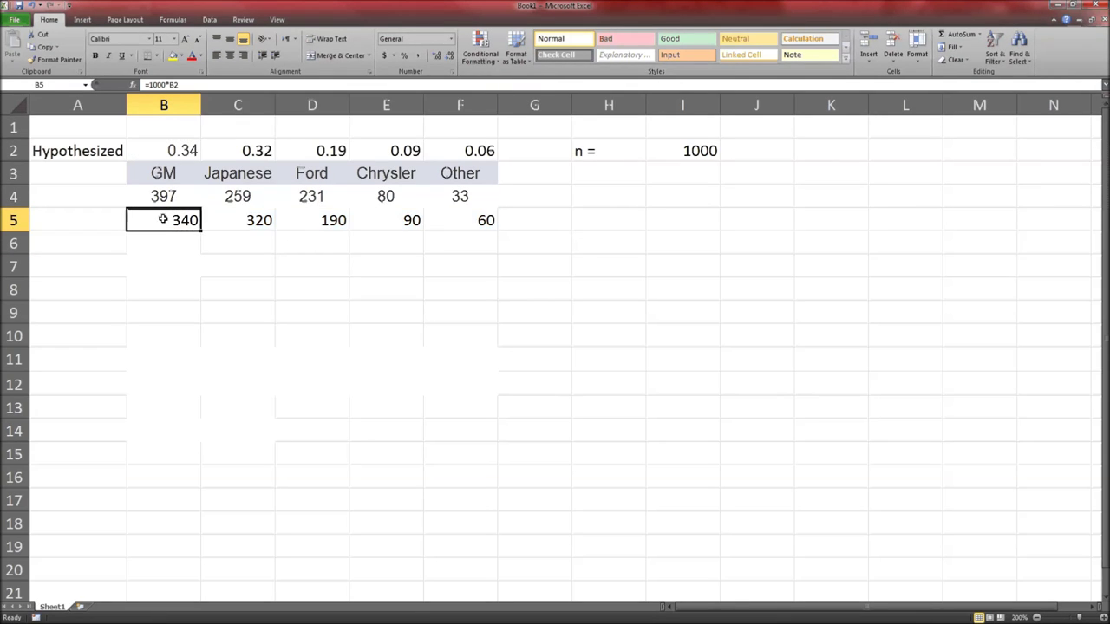
{"action": "left_click", "coordinate": [444, 218], "text": "shift"}
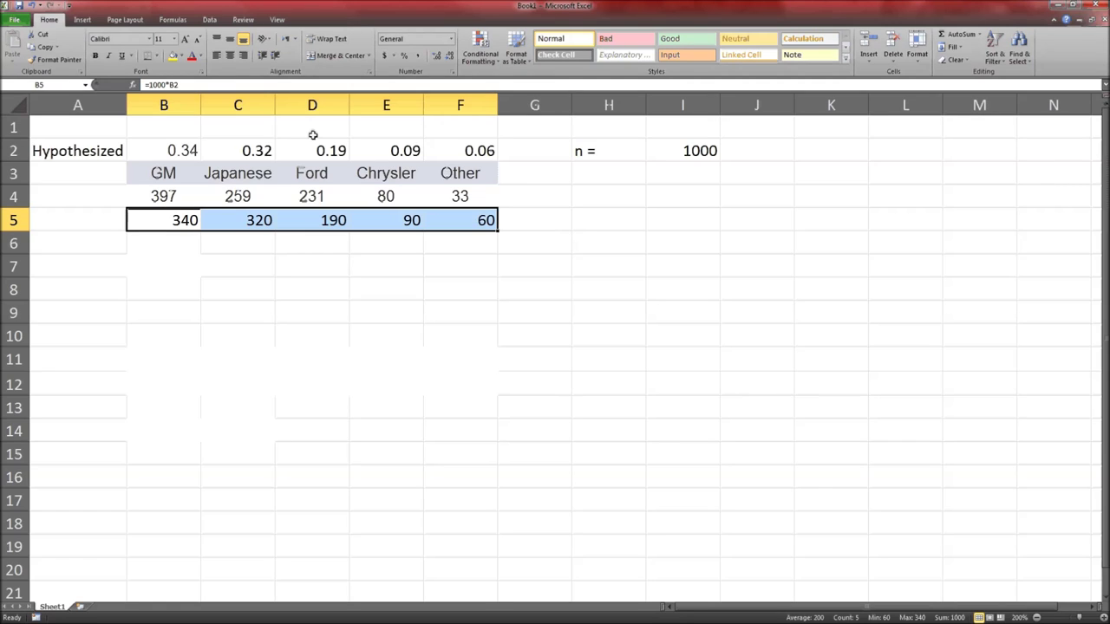
{"action": "left_click", "coordinate": [229, 55]}
{"action": "left_click", "coordinate": [226, 284]}
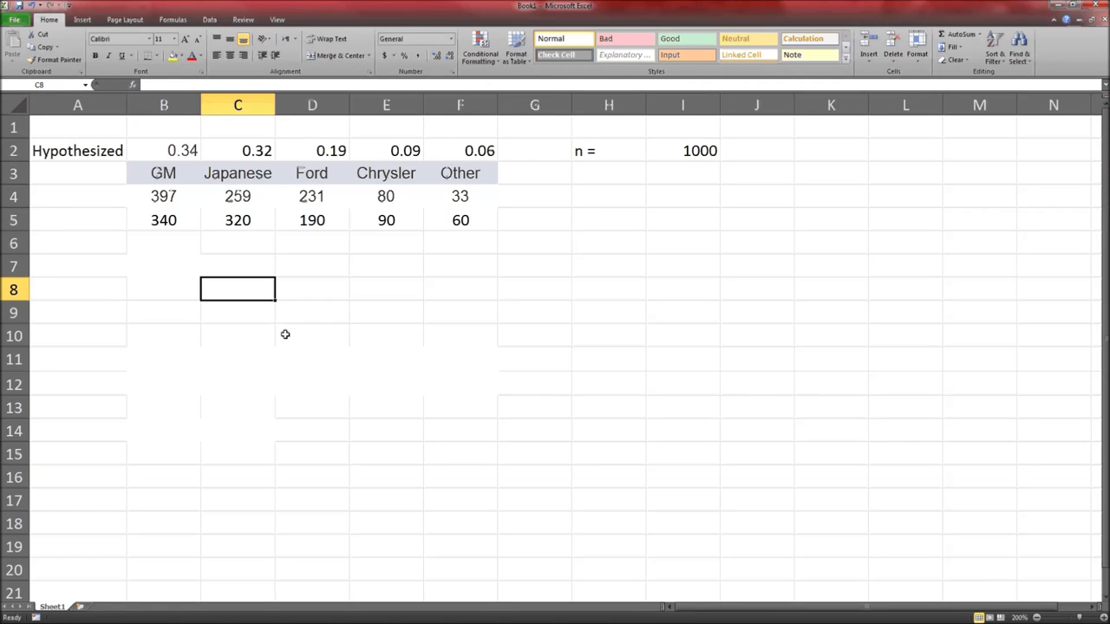
Label the frequency rows Obs in A4 and Exp in A5
{"action": "left_click", "coordinate": [62, 200]}
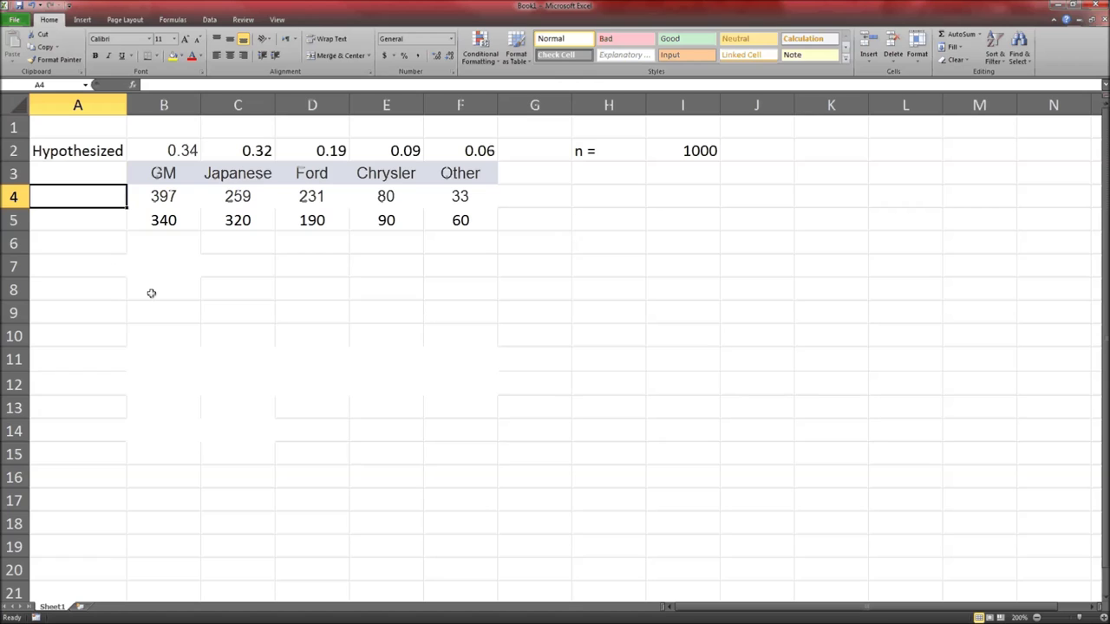
{"action": "type", "text": "Obs"}
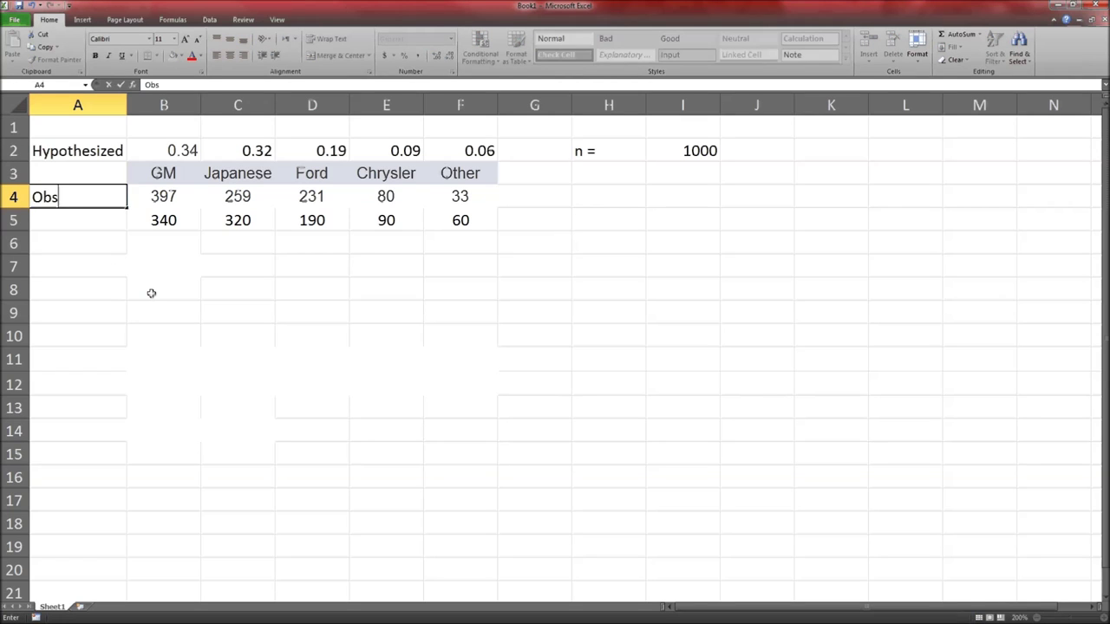
{"action": "key", "text": "Return"}
{"action": "type", "text": "Exp"}
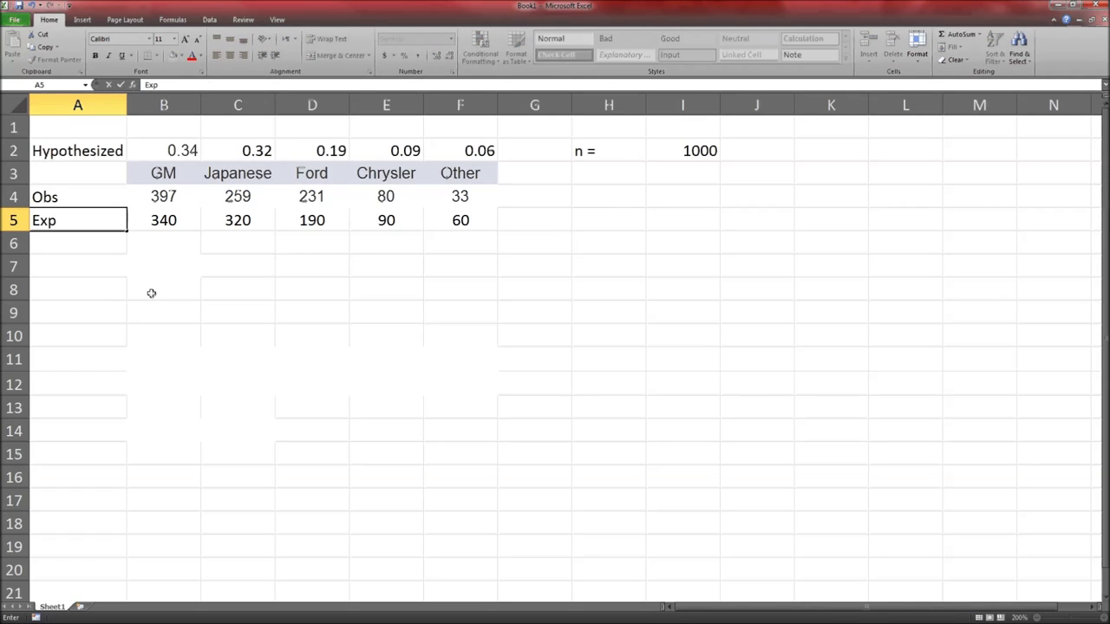
{"action": "key", "text": "Return"}
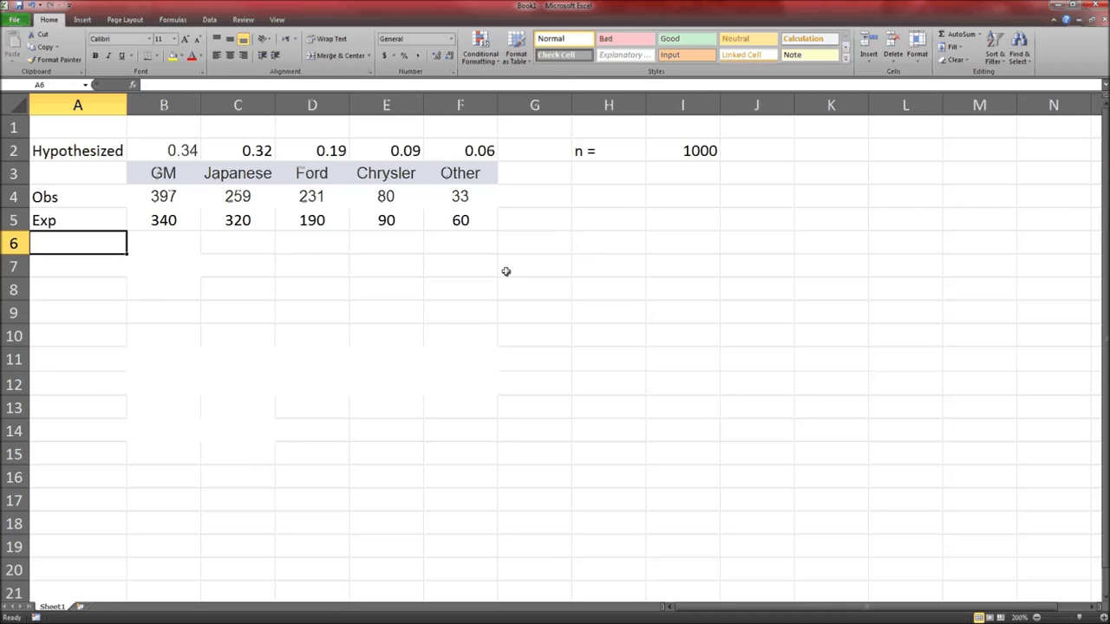
Answer part (a) of the exercise with 5 as the minimum expected value, and return to the Excel sheet
{"action": "key", "text": "alt+Tab"}
{"action": "scroll", "coordinate": [488, 403], "scroll_direction": "down", "scroll_amount": 3}
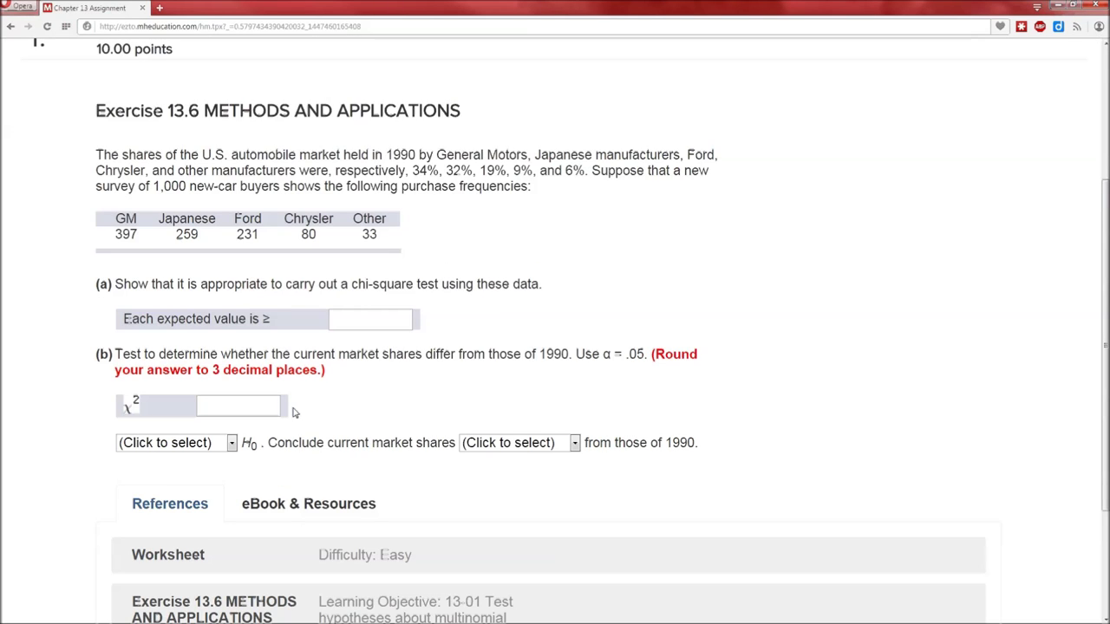
{"action": "left_click", "coordinate": [367, 319]}
{"action": "type", "text": "5"}
{"action": "key", "text": "alt+Tab"}
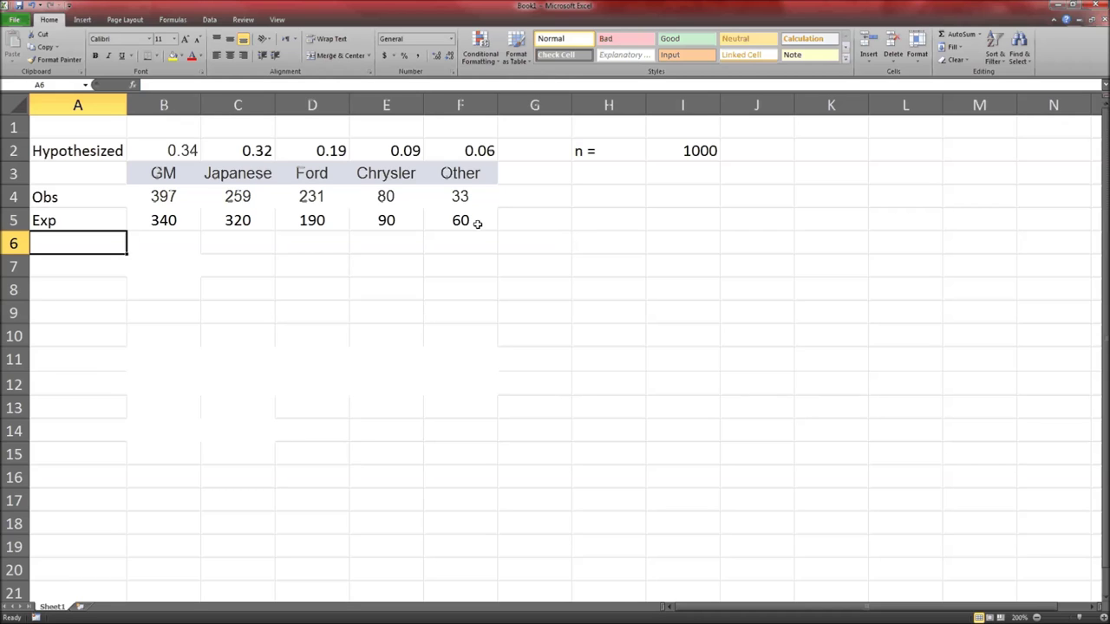
Switch to the browser, select the chi-square answer field in part (b) of the exercise, and return to the Excel sheet
{"action": "key", "text": "alt+Tab"}
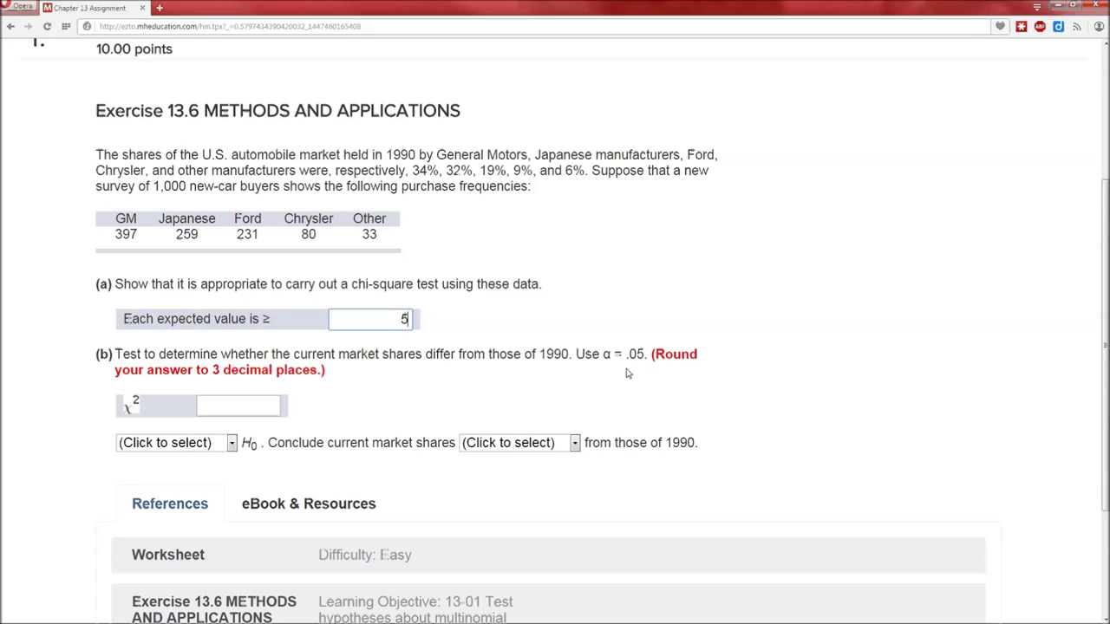
{"action": "left_click", "coordinate": [264, 411]}
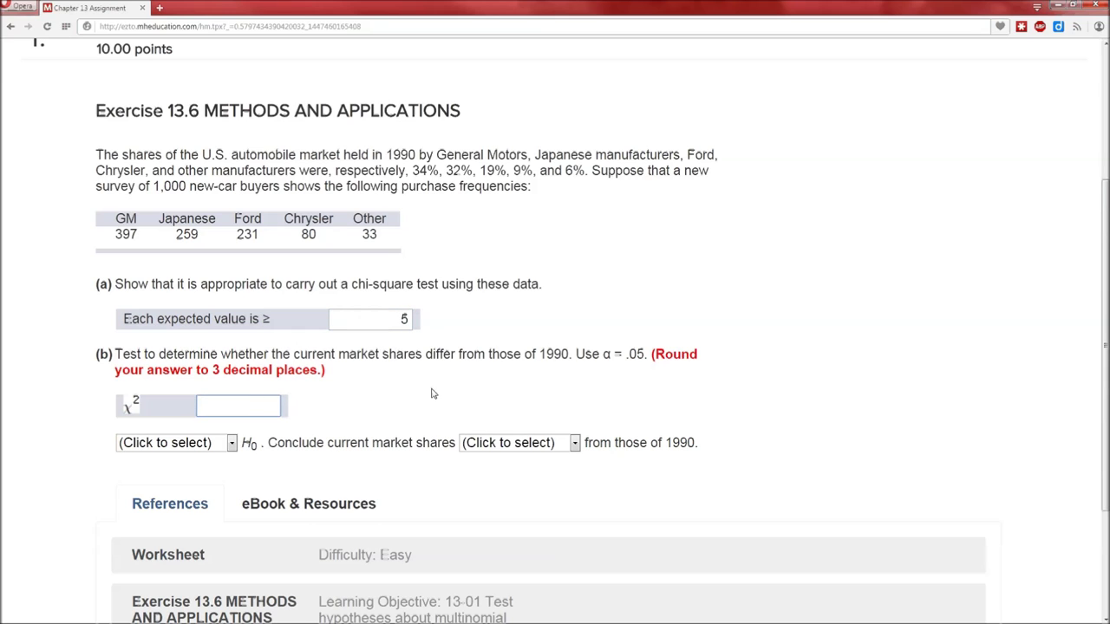
{"action": "key", "text": "alt+Tab"}
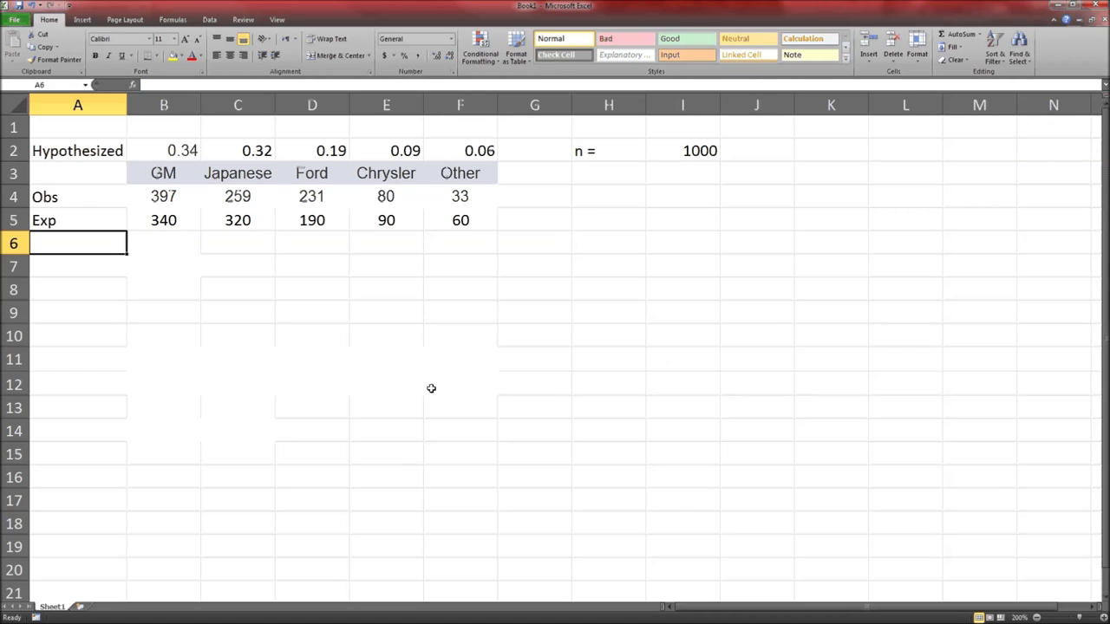
Calculate GM's chi-square contribution in B6 with the formula =(B4-B5)^2/B5
{"action": "key", "text": "Down"}
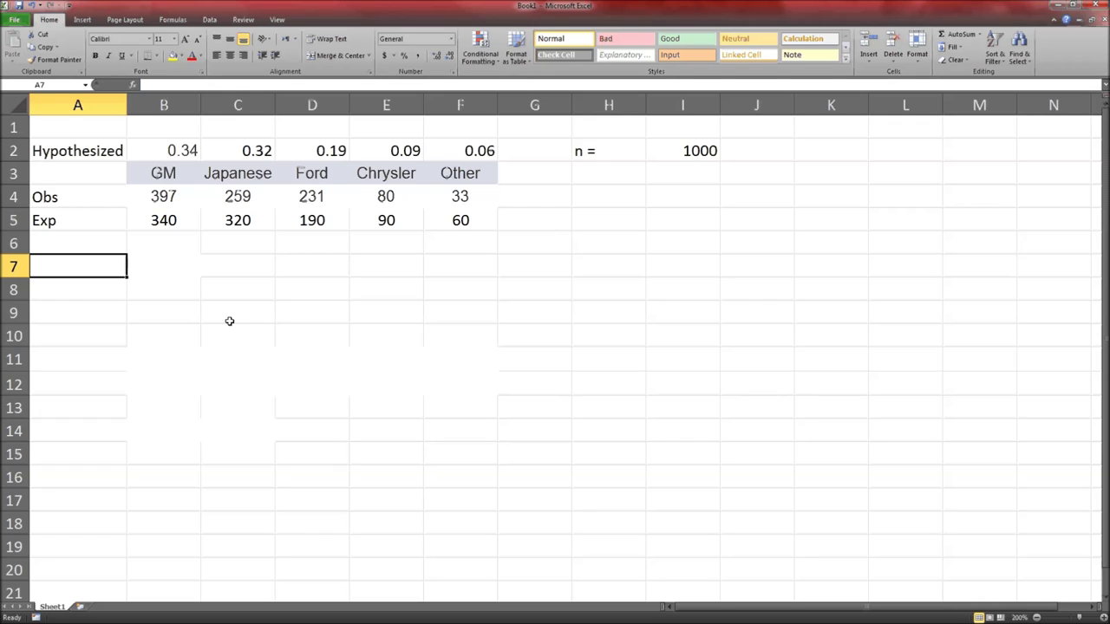
{"action": "key", "text": "Right"}
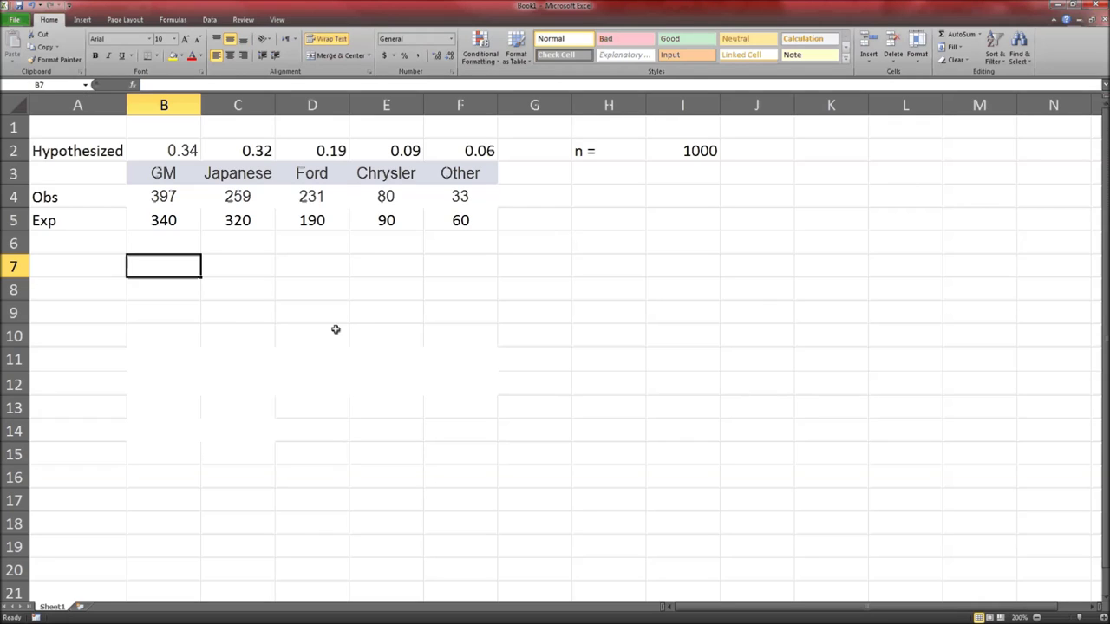
{"action": "key", "text": "Up"}
{"action": "type", "text": "="}
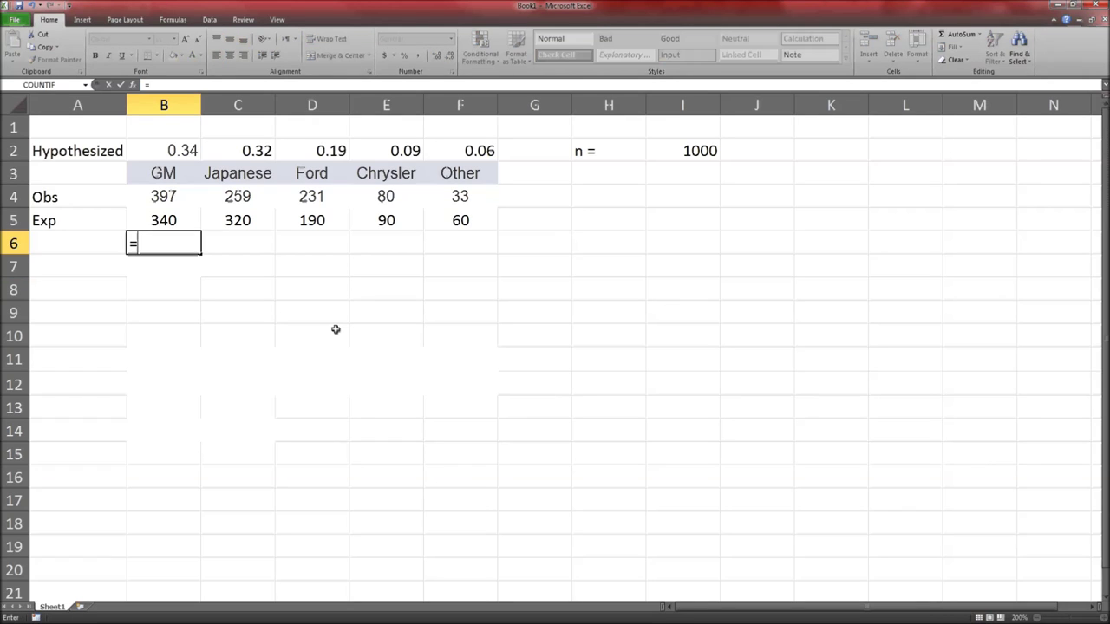
{"action": "type", "text": "("}
{"action": "key", "text": "Up"}
{"action": "key", "text": "Up"}
{"action": "type", "text": "-"}
{"action": "key", "text": "Up"}
{"action": "type", "text": ")^2"}
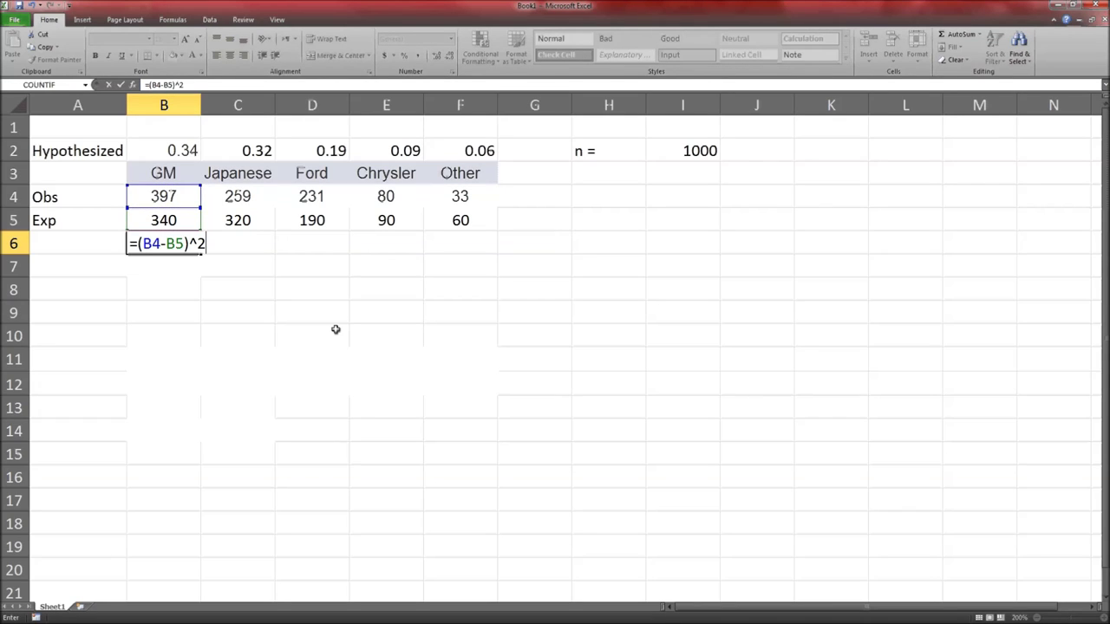
{"action": "type", "text": "/"}
{"action": "key", "text": "Up"}
{"action": "key", "text": "Return"}
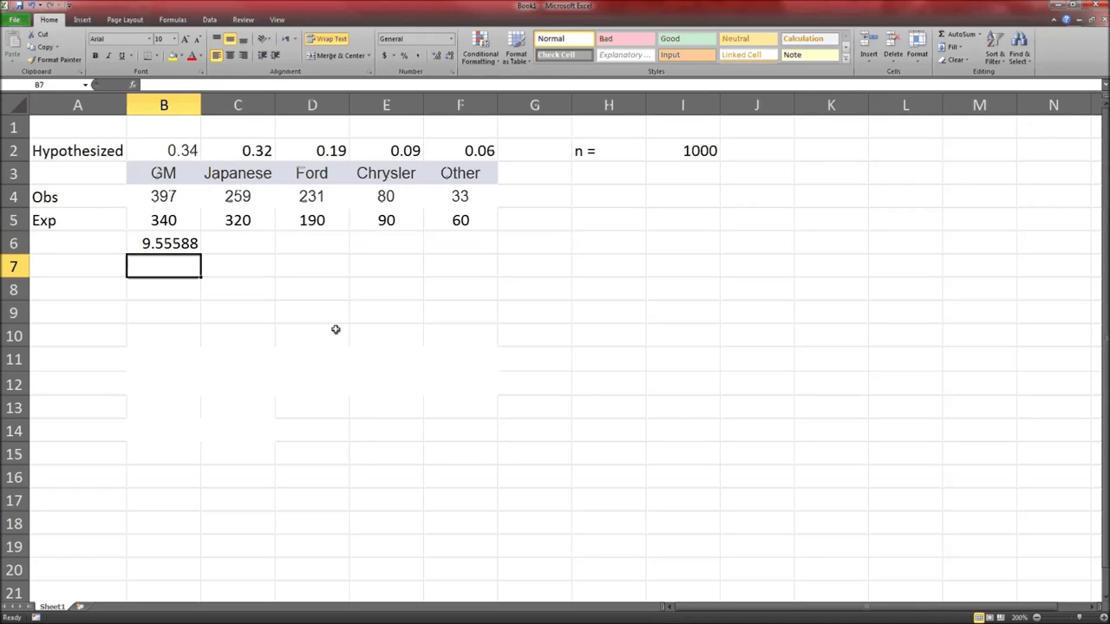
Copy the chi-square contribution formula from B6 across the row to F6, and select cell H6
{"action": "key", "text": "Up"}
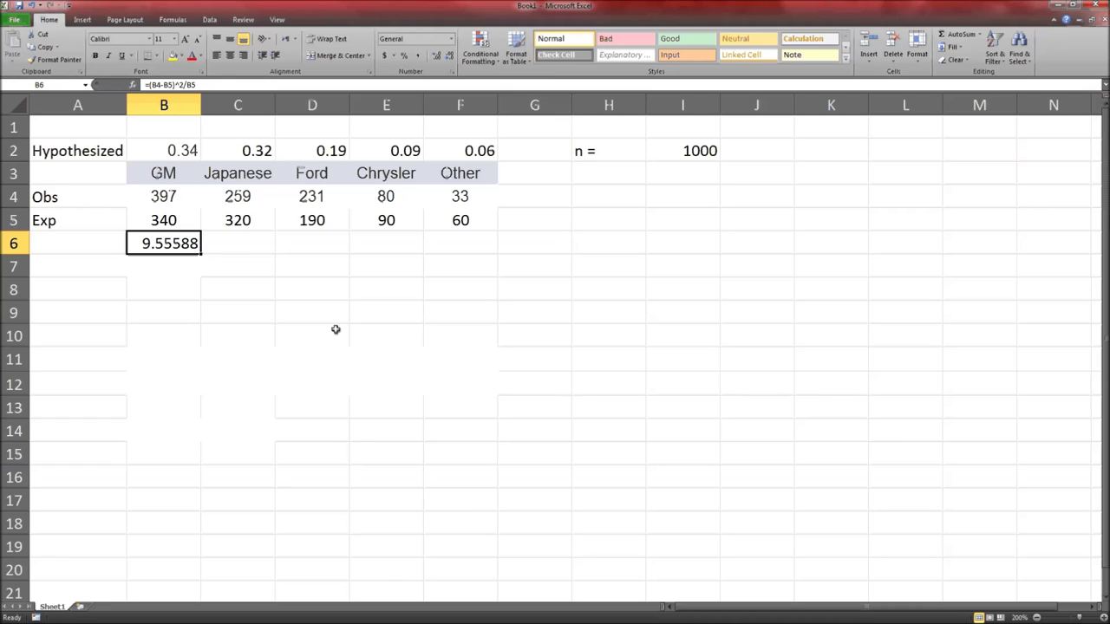
{"action": "left_click_drag", "start_coordinate": [201, 255], "coordinate": [497, 254]}
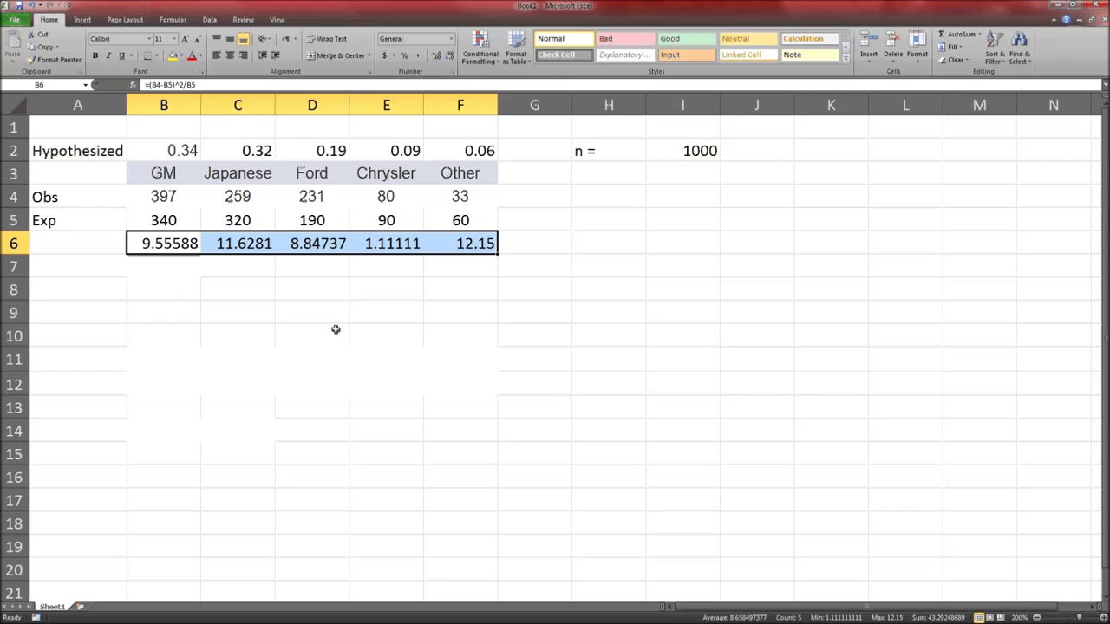
{"action": "key", "text": "Right"}
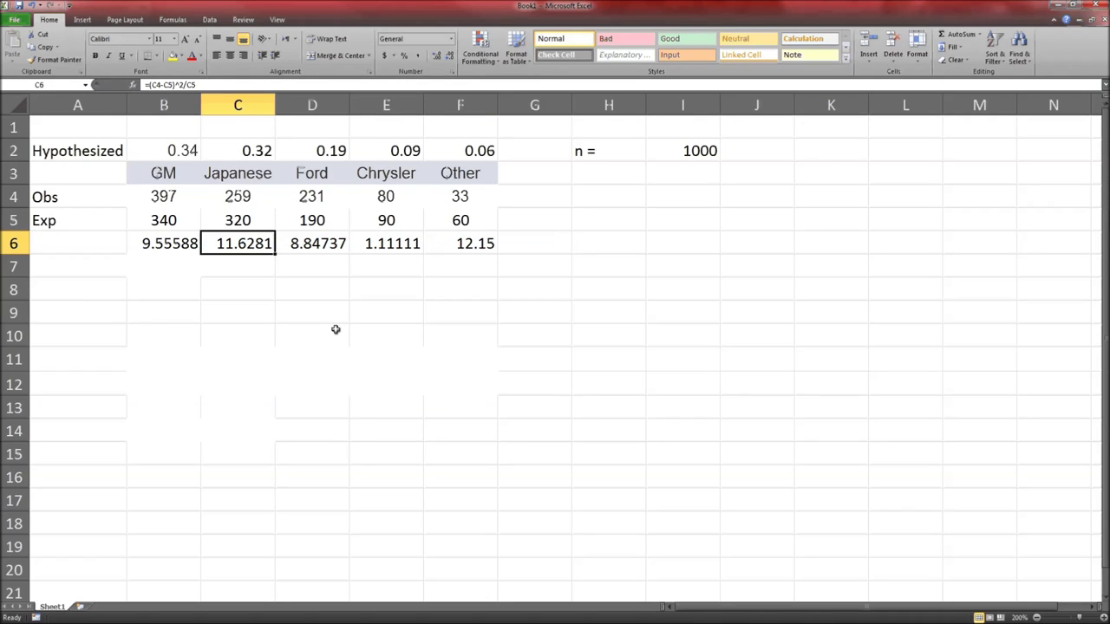
{"action": "key", "text": "Right"}
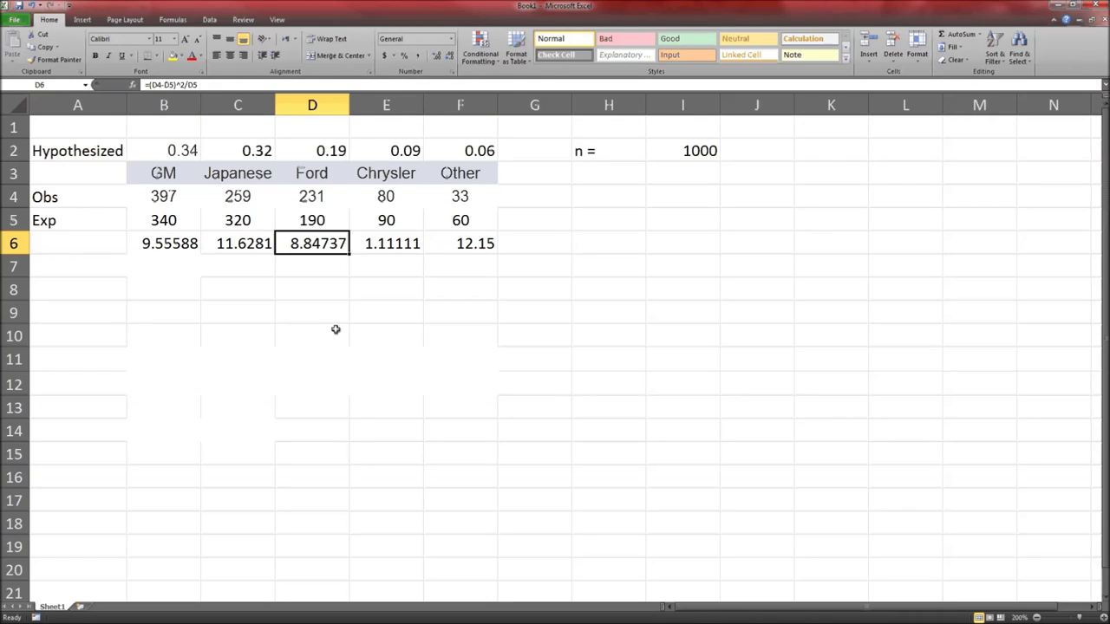
{"action": "key", "text": "Right"}
{"action": "key", "text": "Right"}
{"action": "key", "text": "Right"}
{"action": "key", "text": "Right"}
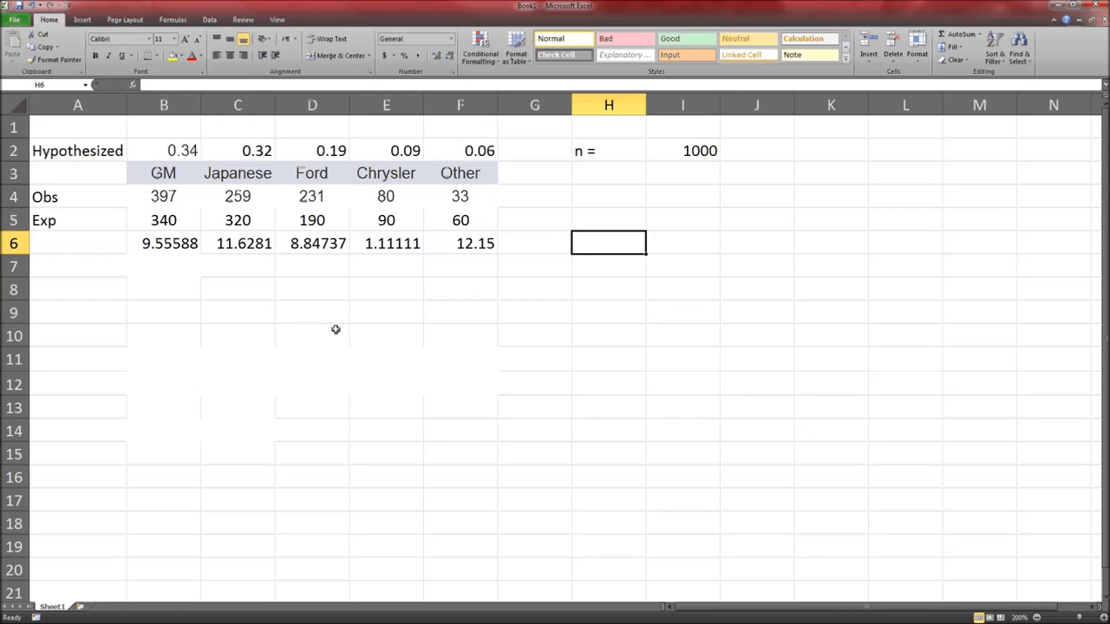
{"action": "type", "text": "=X2"}
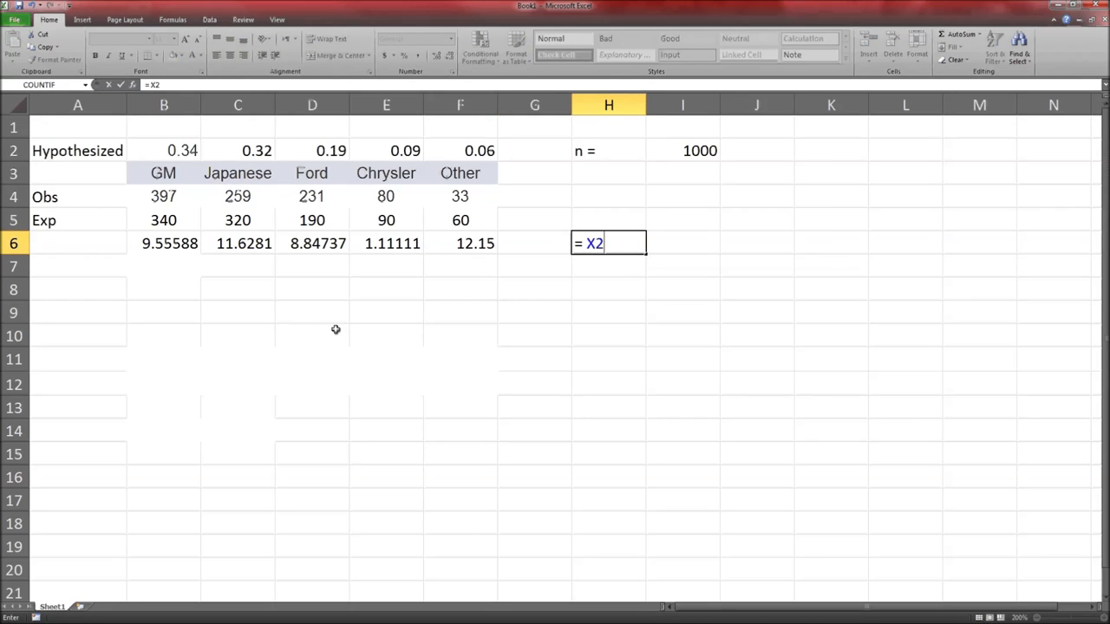
{"action": "key", "text": "Left"}
{"action": "key", "text": "Right"}
{"action": "key", "text": "Delete"}
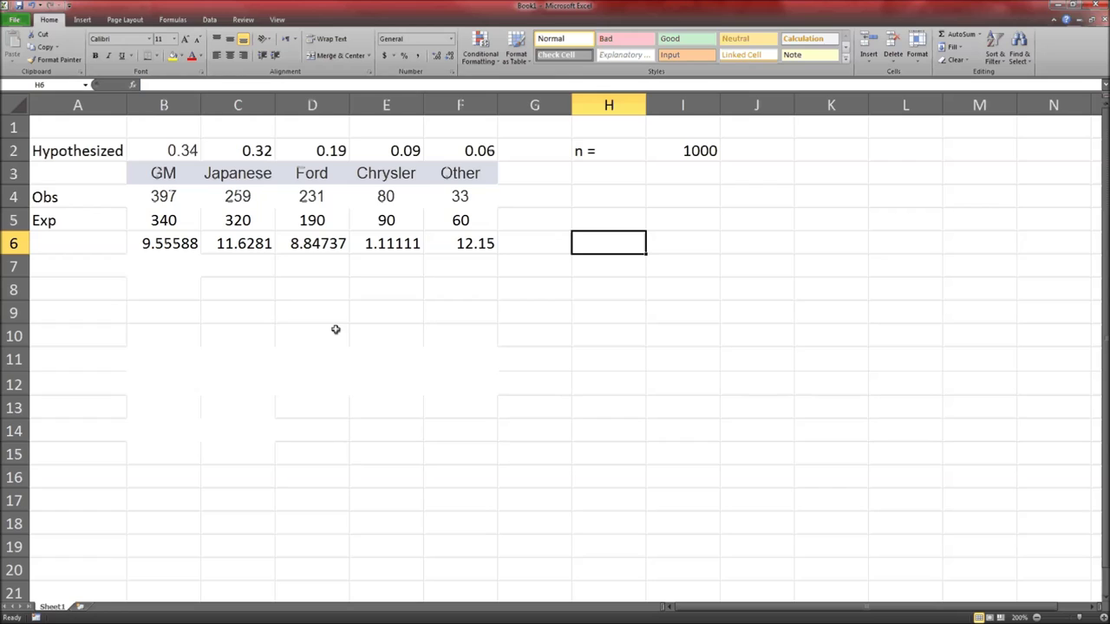
Enter "= X2" as a text label in H6 and total the contributions in G6 with =SUM(B6:F6)
{"action": "type", "text": "'= X2"}
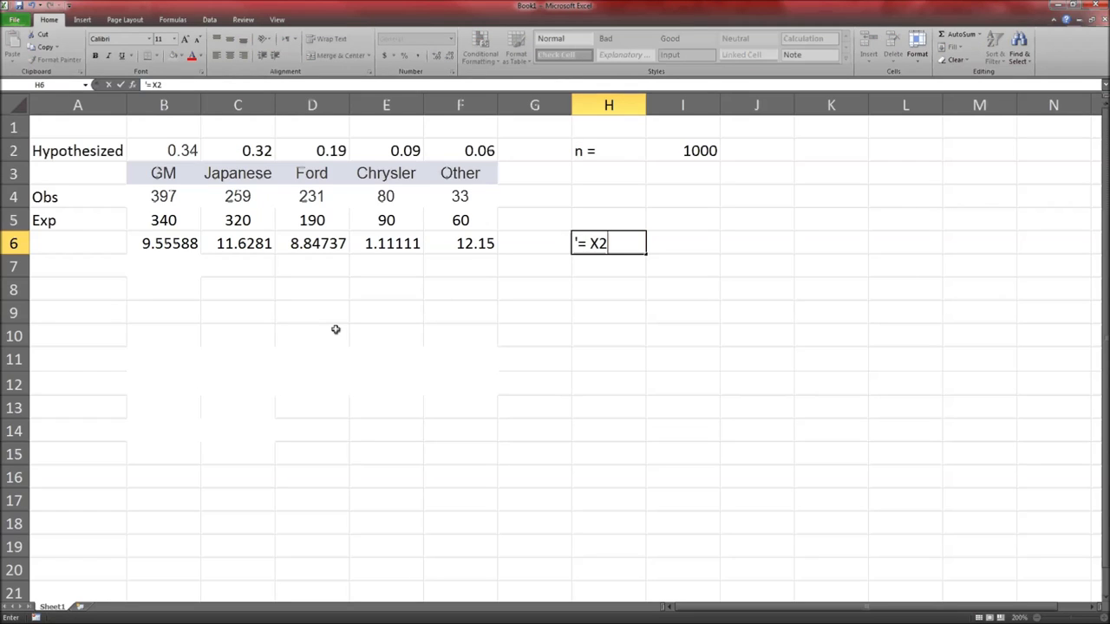
{"action": "key", "text": "Left"}
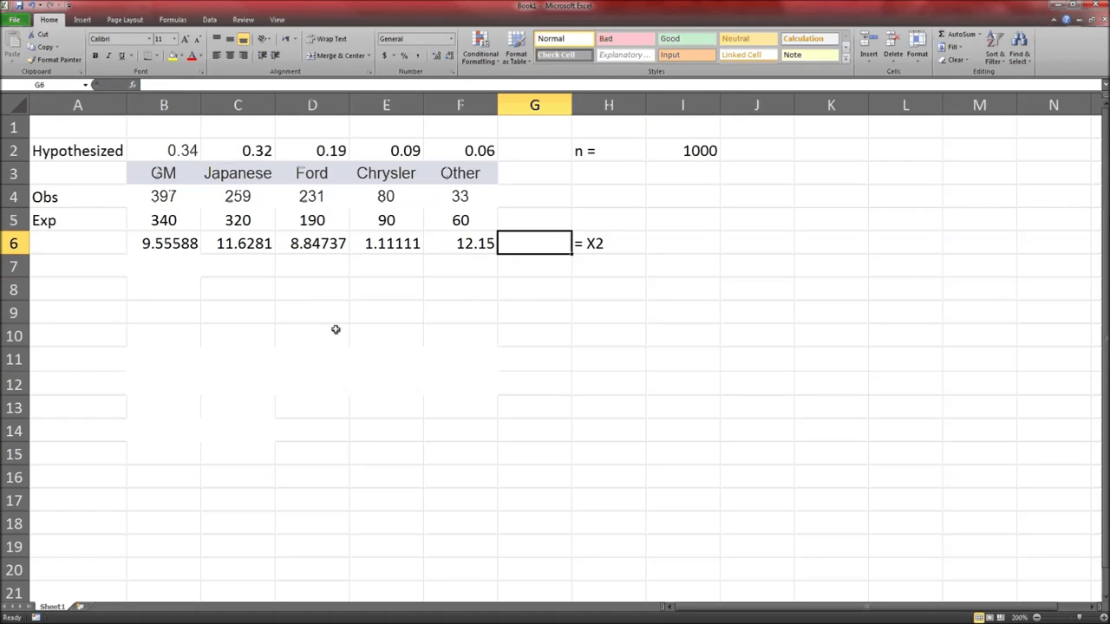
{"action": "type", "text": "=SUM("}
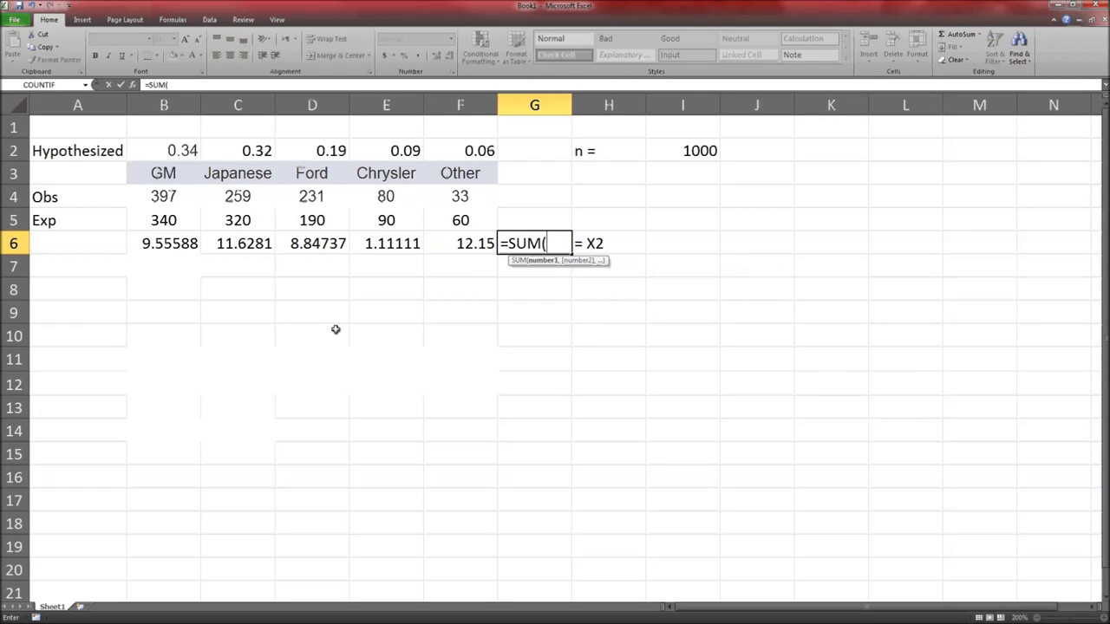
{"action": "left_click_drag", "start_coordinate": [175, 238], "coordinate": [445, 241]}
{"action": "type", "text": ")"}
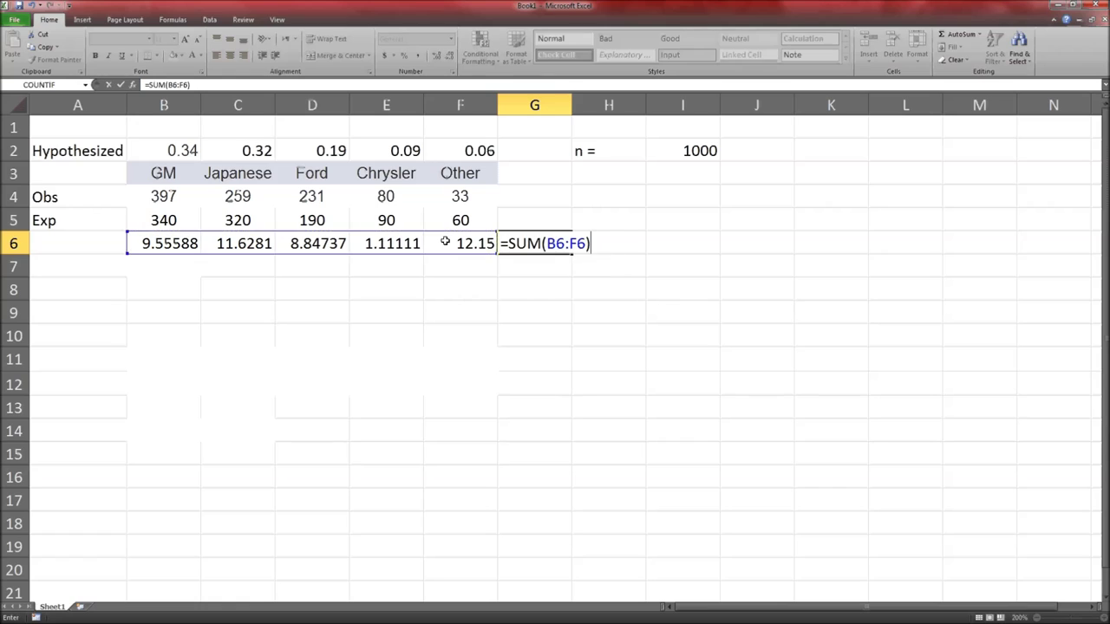
{"action": "key", "text": "Return"}
{"action": "key", "text": "Up"}
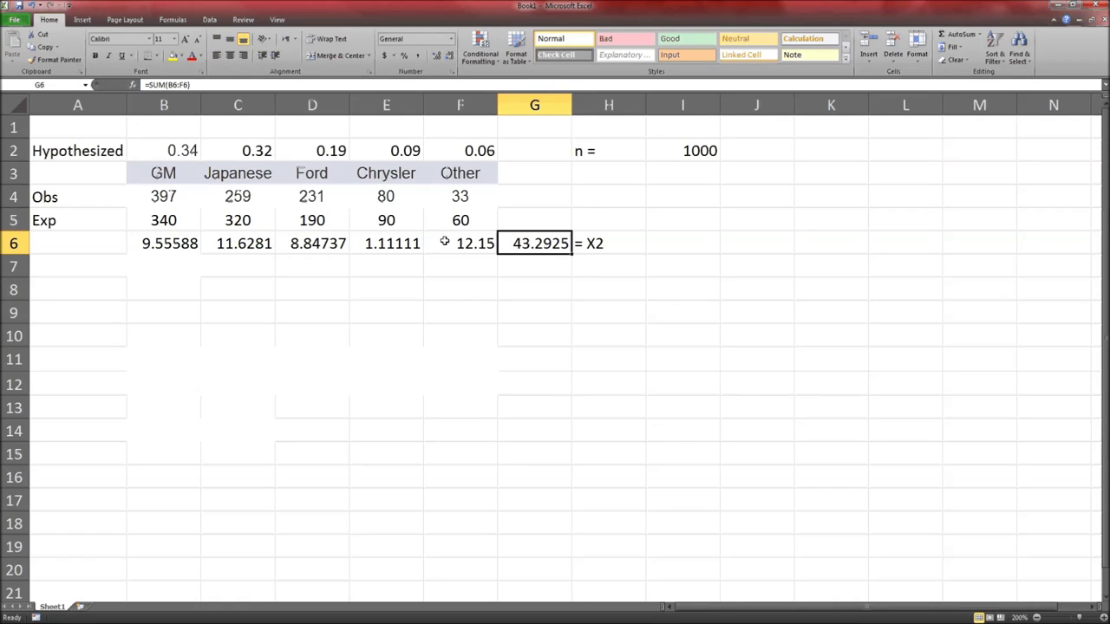
Check the rounding instruction in part (b) and display the chi-square total in G6 with three decimal places
{"action": "key", "text": "alt+Tab"}
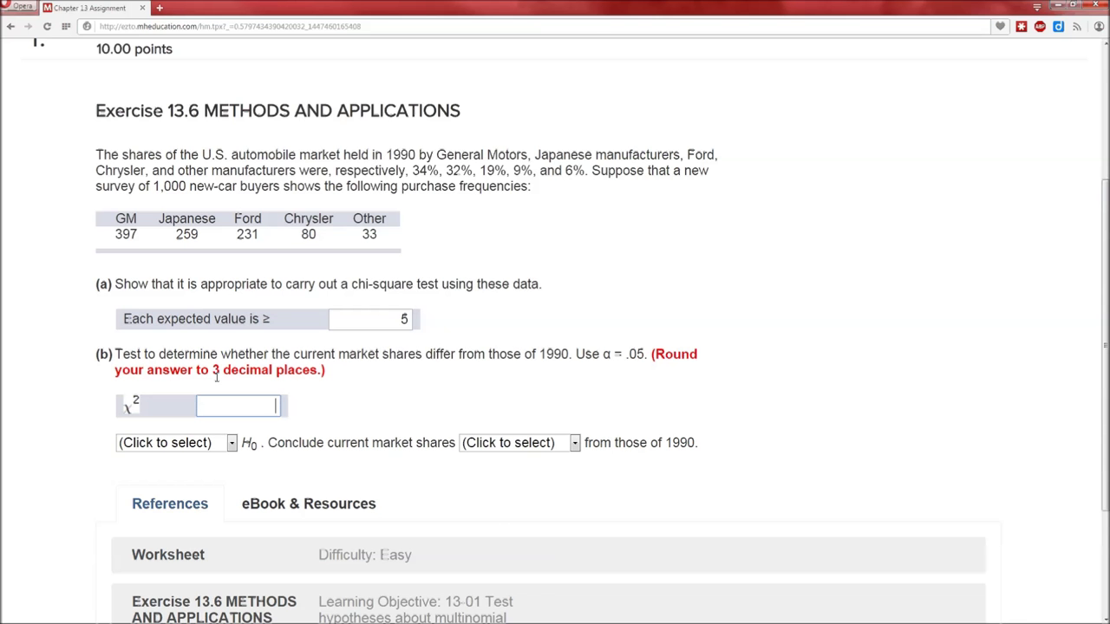
{"action": "key", "text": "alt+Tab"}
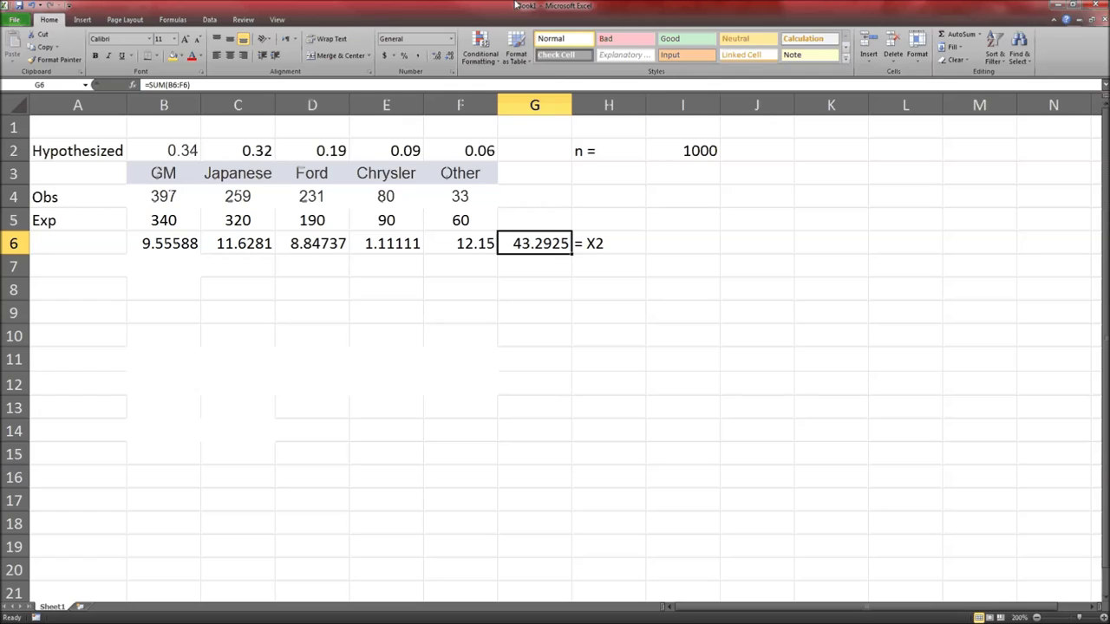
{"action": "left_click", "coordinate": [449, 57]}
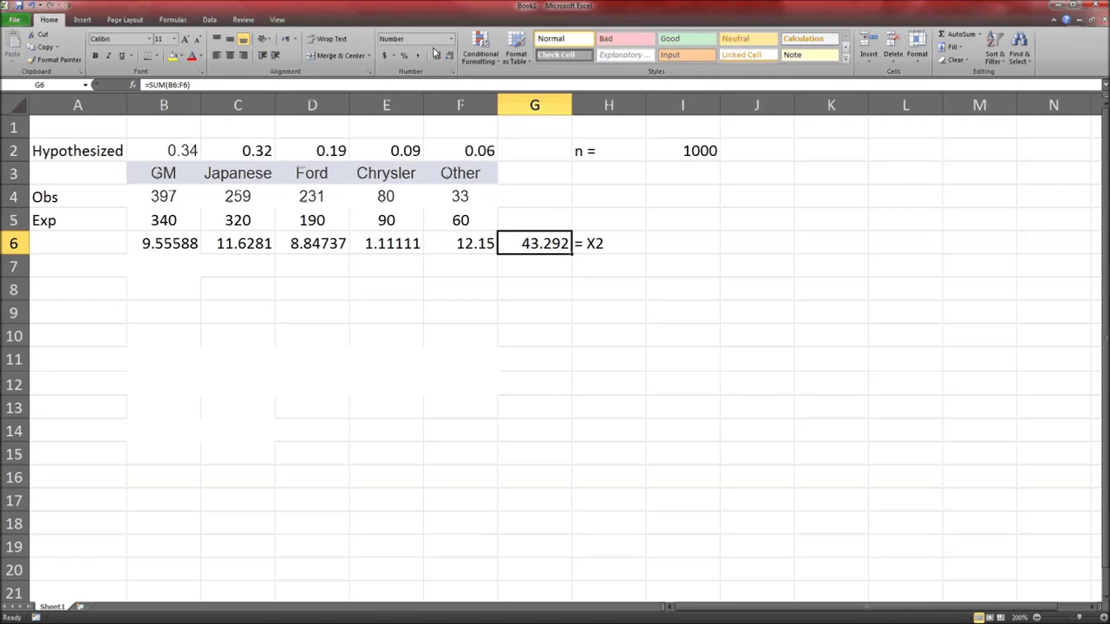
{"action": "left_click", "coordinate": [437, 55]}
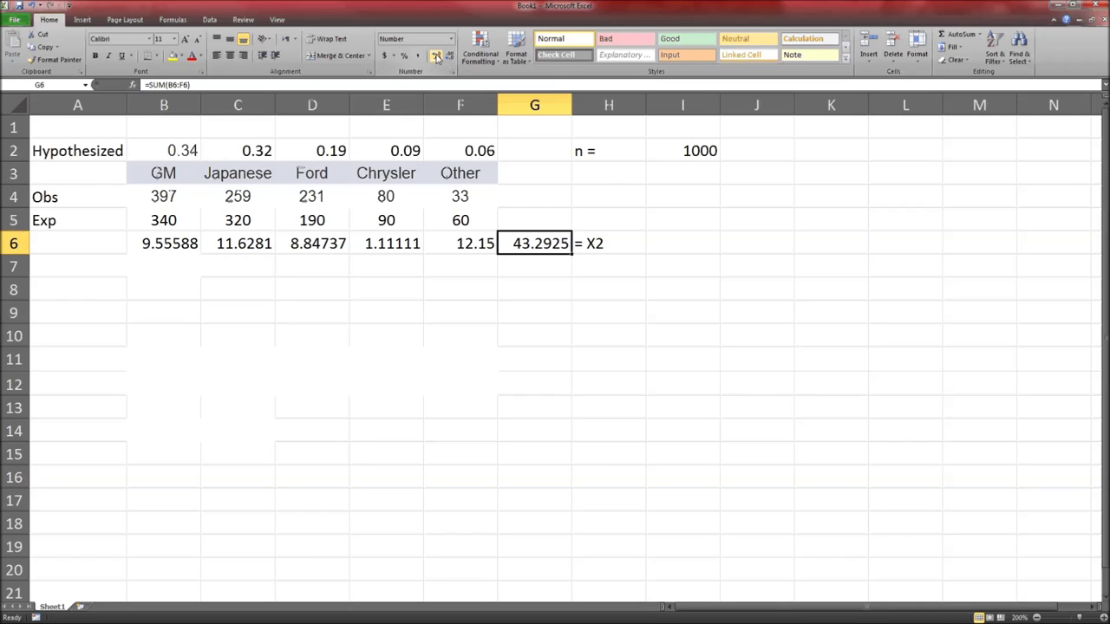
{"action": "left_click", "coordinate": [437, 55]}
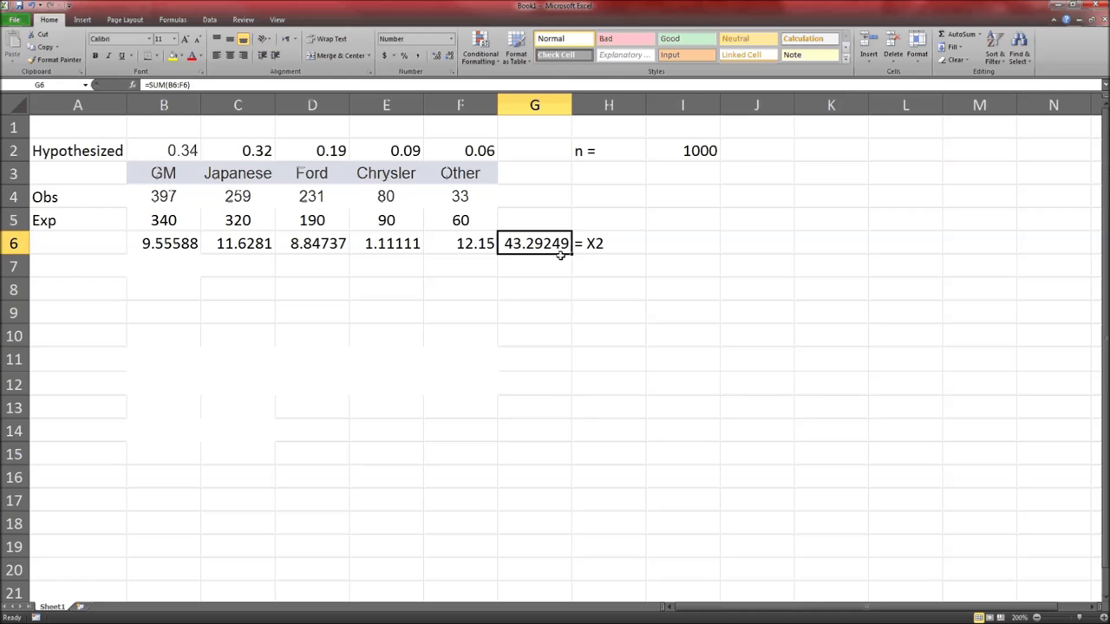
{"action": "left_click", "coordinate": [449, 58]}
{"action": "left_click", "coordinate": [450, 57]}
Enter 43.292 as the chi-square answer in part (b) in the browser, and return to Excel at cell H8
{"action": "key", "text": "alt+Tab"}
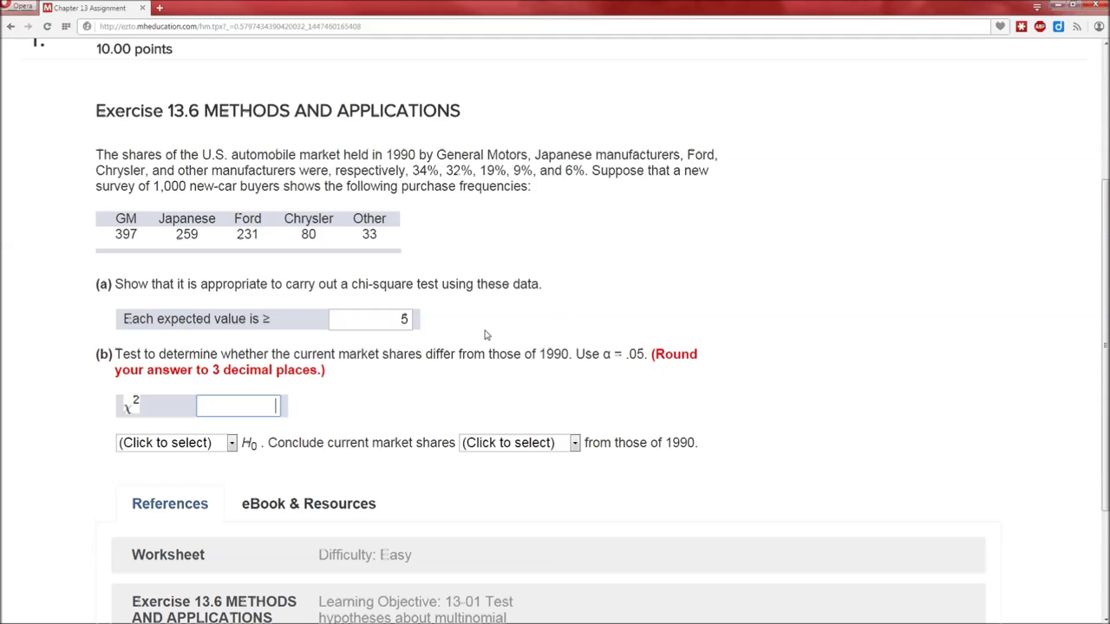
{"action": "left_click", "coordinate": [282, 405]}
{"action": "type", "text": "43.292"}
{"action": "left_click", "coordinate": [373, 403]}
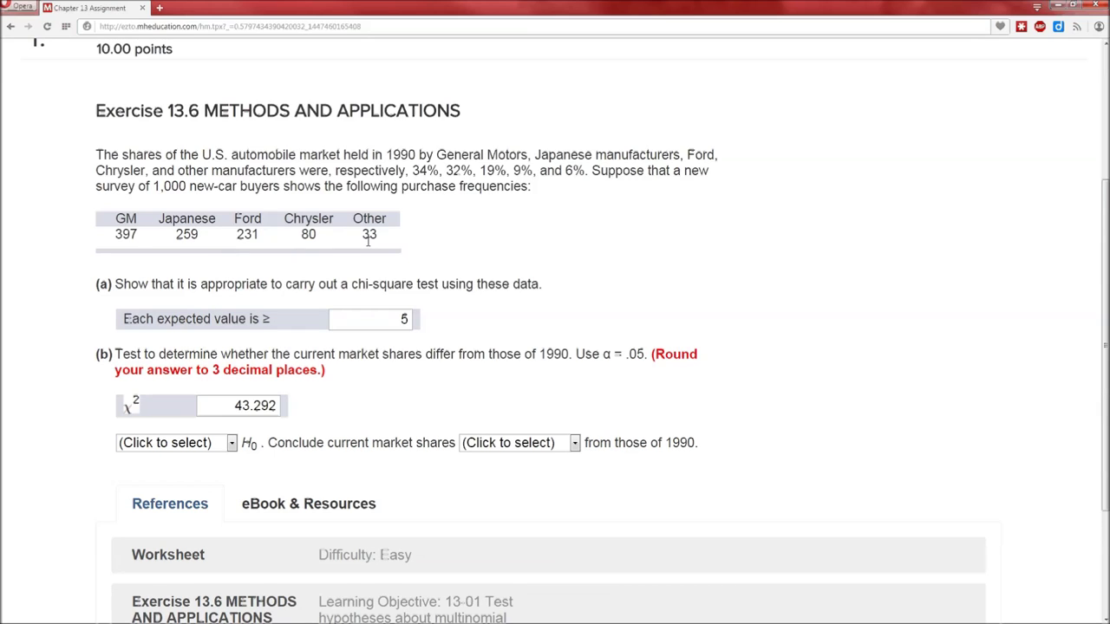
{"action": "key", "text": "alt+Tab"}
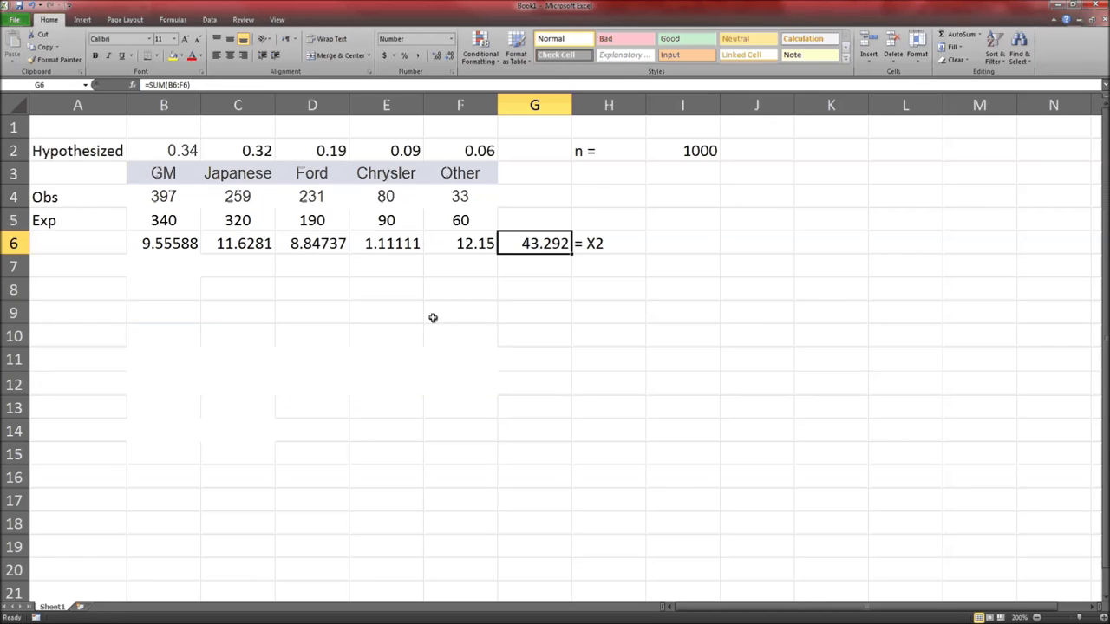
{"action": "left_click", "coordinate": [578, 291]}
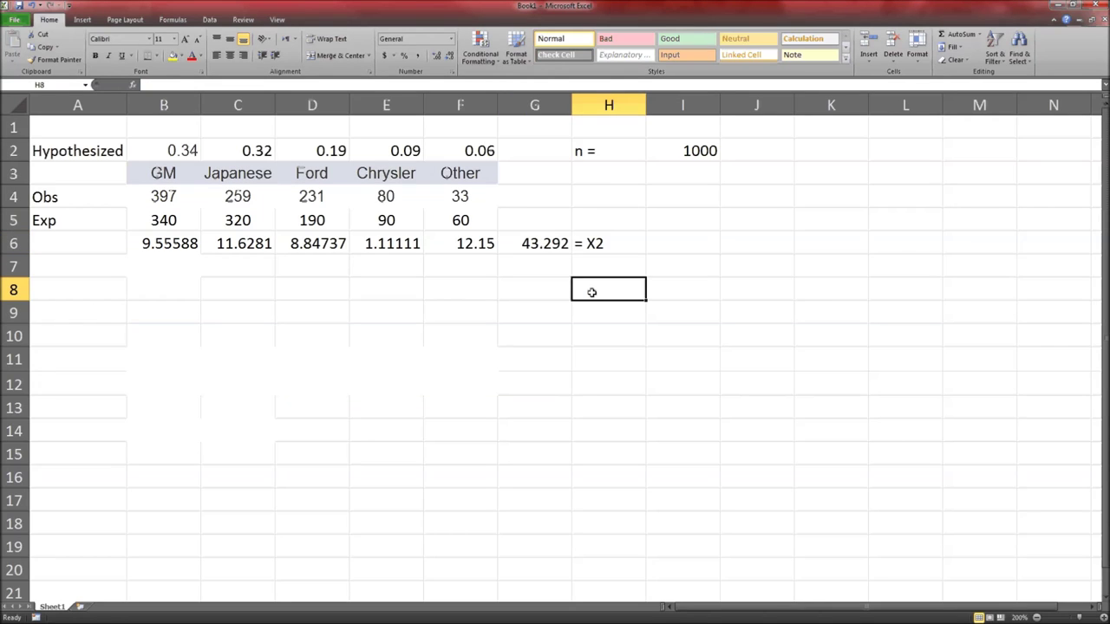
{"action": "type", "text": "=CV"}
{"action": "key", "text": "ctrl+Return"}
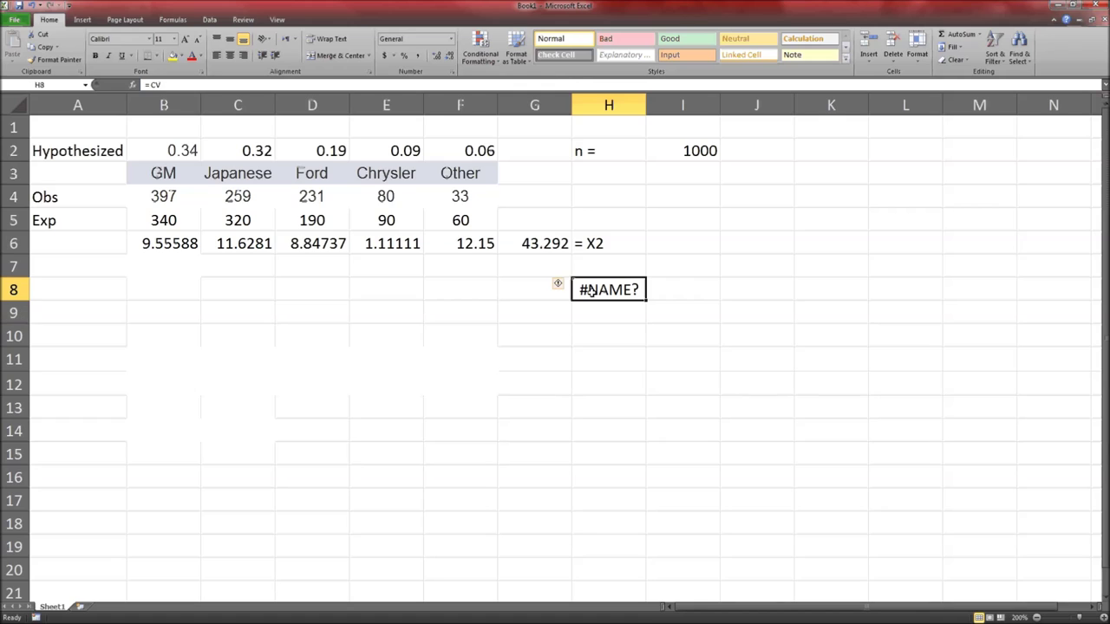
{"action": "key", "text": "Delete"}
Enter "= CV" as a text label in H8 and select the adjacent cell G8
{"action": "type", "text": "'= CV"}
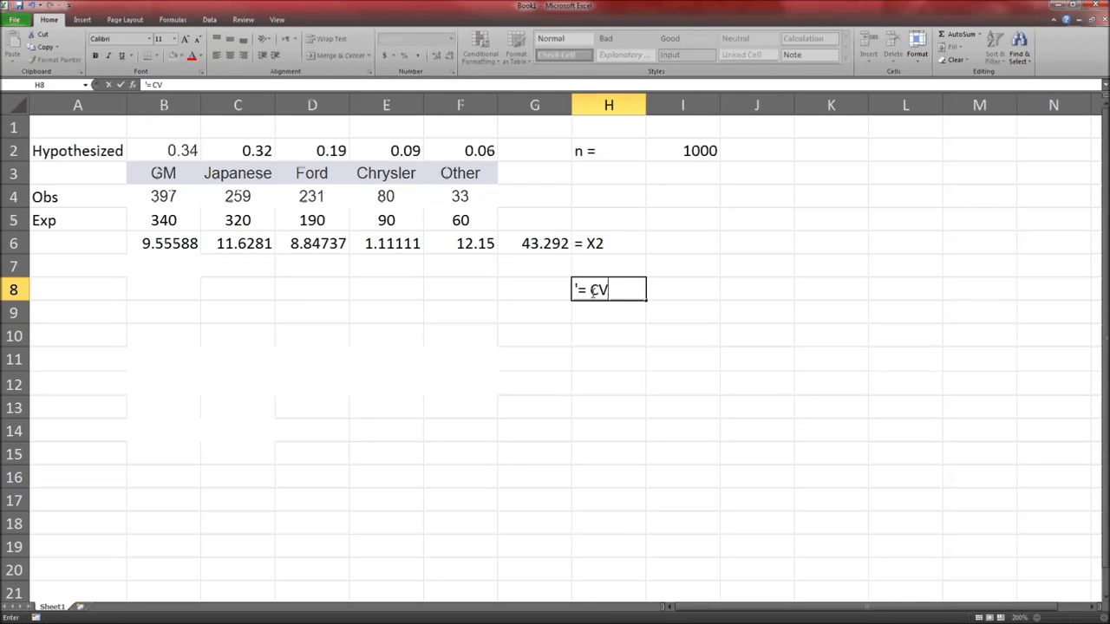
{"action": "key", "text": "Return"}
{"action": "key", "text": "Up"}
{"action": "key", "text": "Left"}
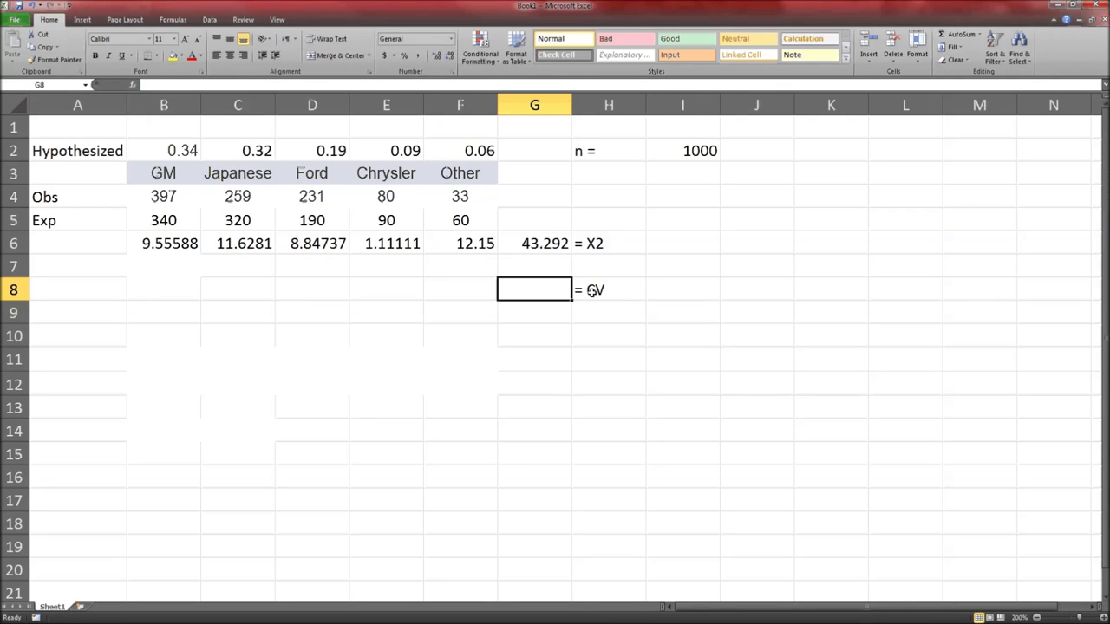
Compute the right-tailed chi-square critical value in G8 with =CHISQ.INV.RT(0.05,4)
{"action": "type", "text": "="}
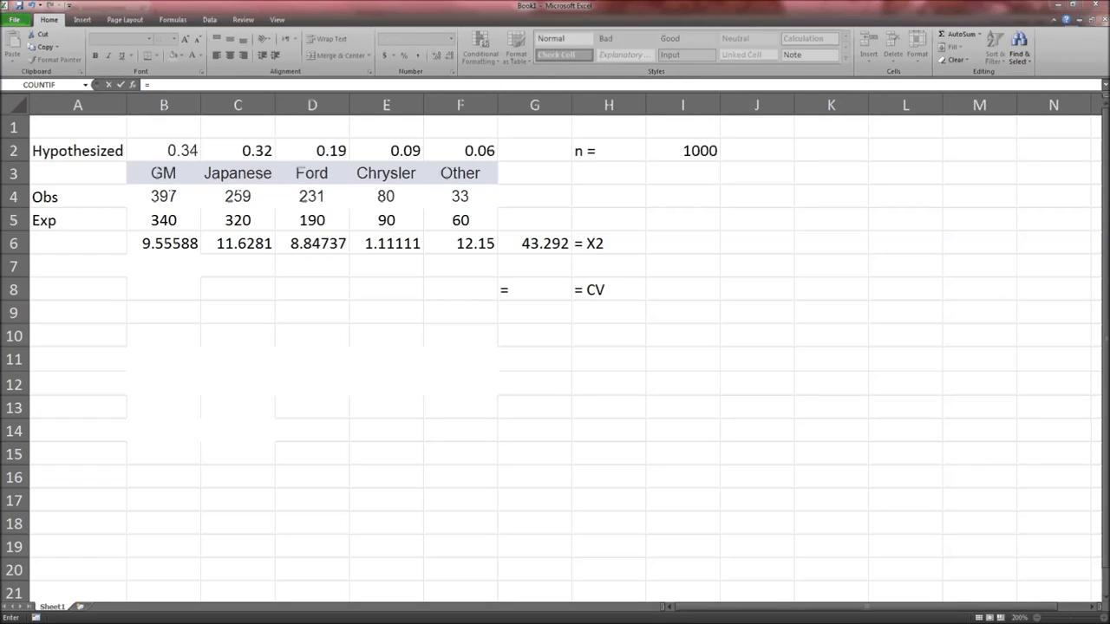
{"action": "type", "text": "C"}
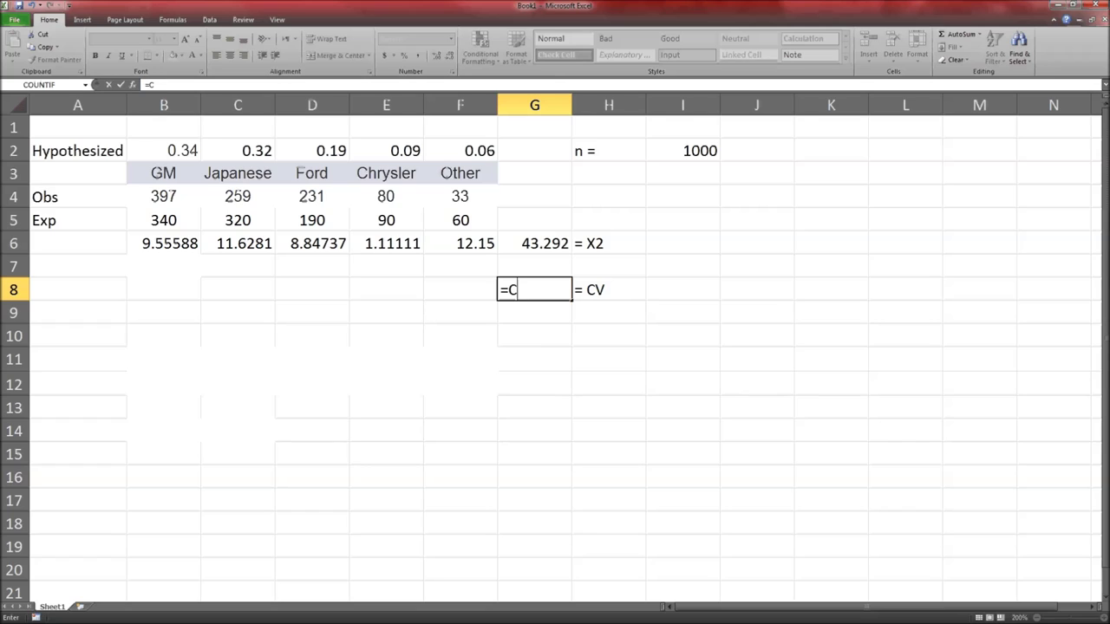
{"action": "type", "text": "HISQ"}
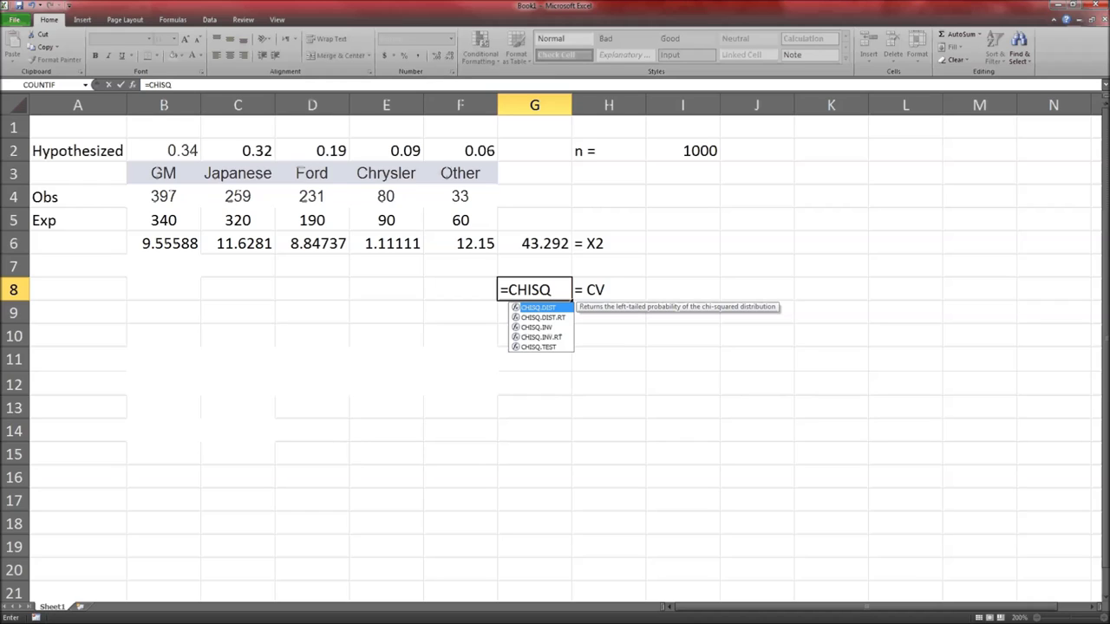
{"action": "type", "text": ".INV"}
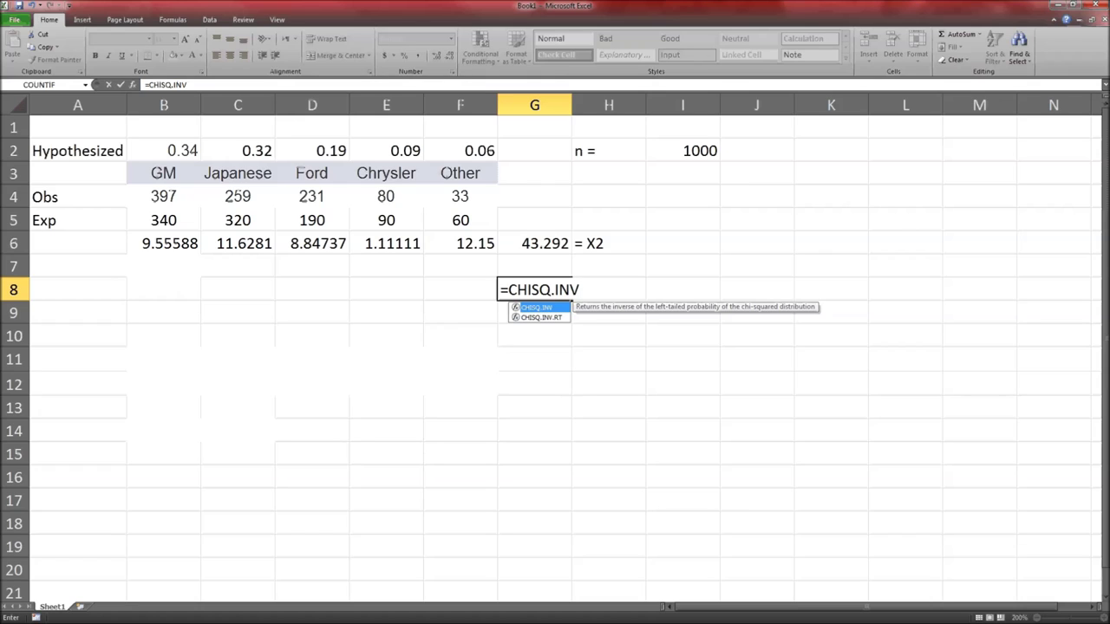
{"action": "type", "text": ".RT("}
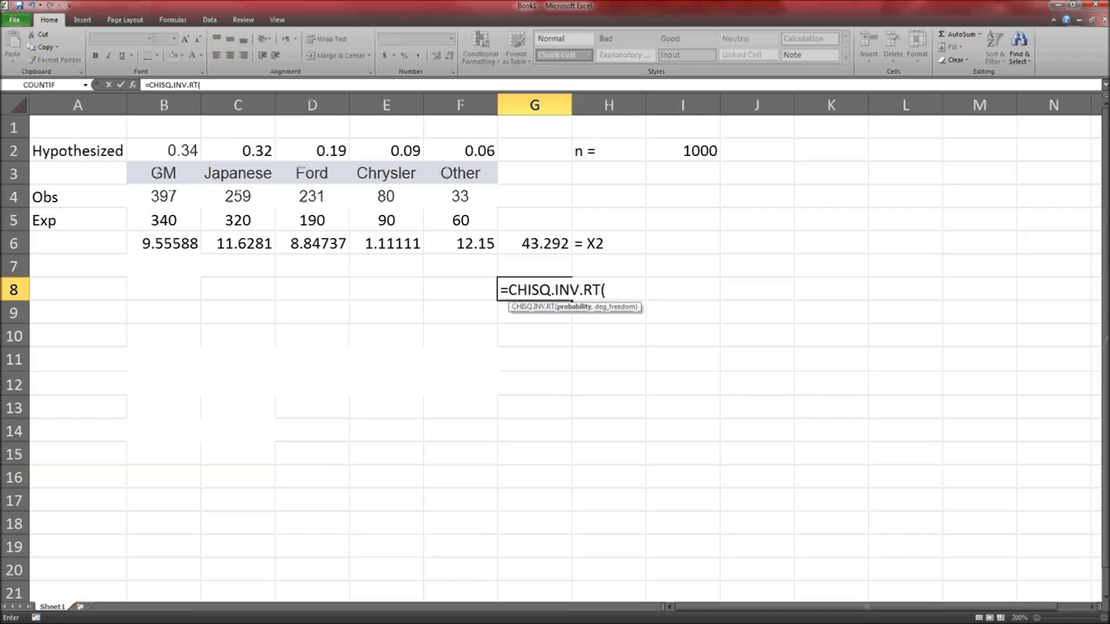
{"action": "type", "text": "0.05,"}
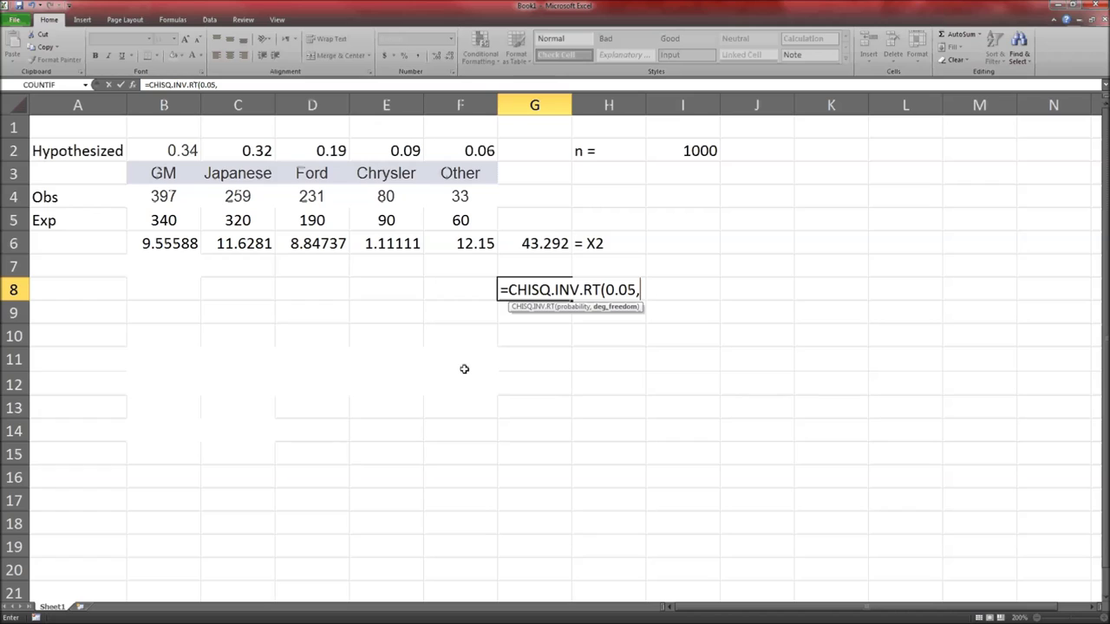
{"action": "type", "text": "4)"}
{"action": "key", "text": "Return"}
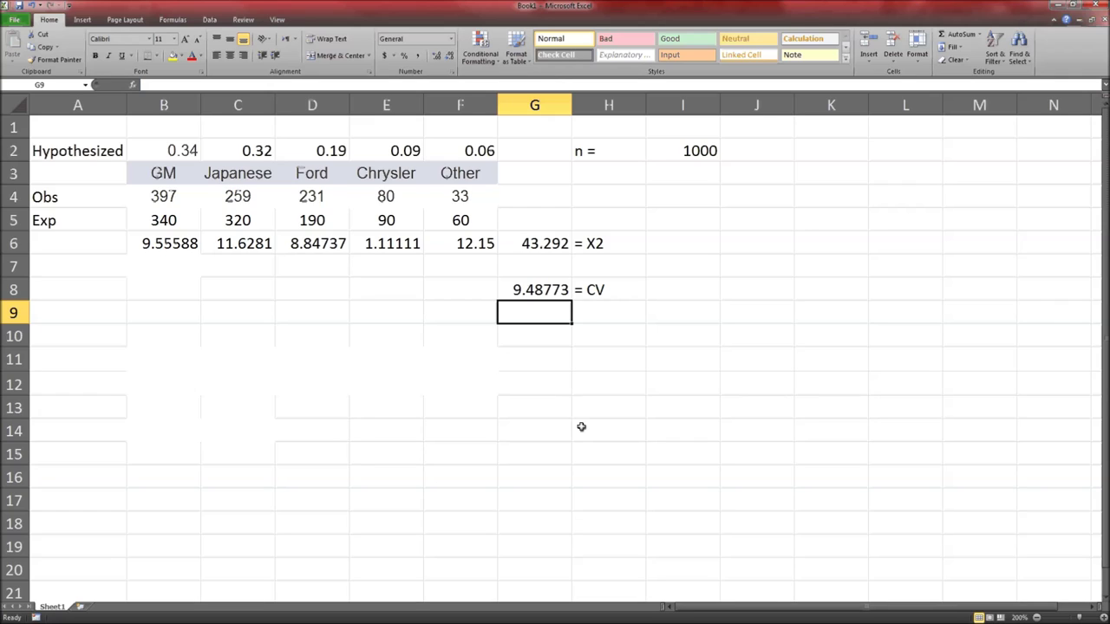
Enter "= p-value" as a text label in H10 and select the adjacent cell G10
{"action": "key", "text": "Right"}
{"action": "key", "text": "Down"}
{"action": "type", "text": "="}
{"action": "key", "text": "BackSpace"}
{"action": "type", "text": "'= p-value"}
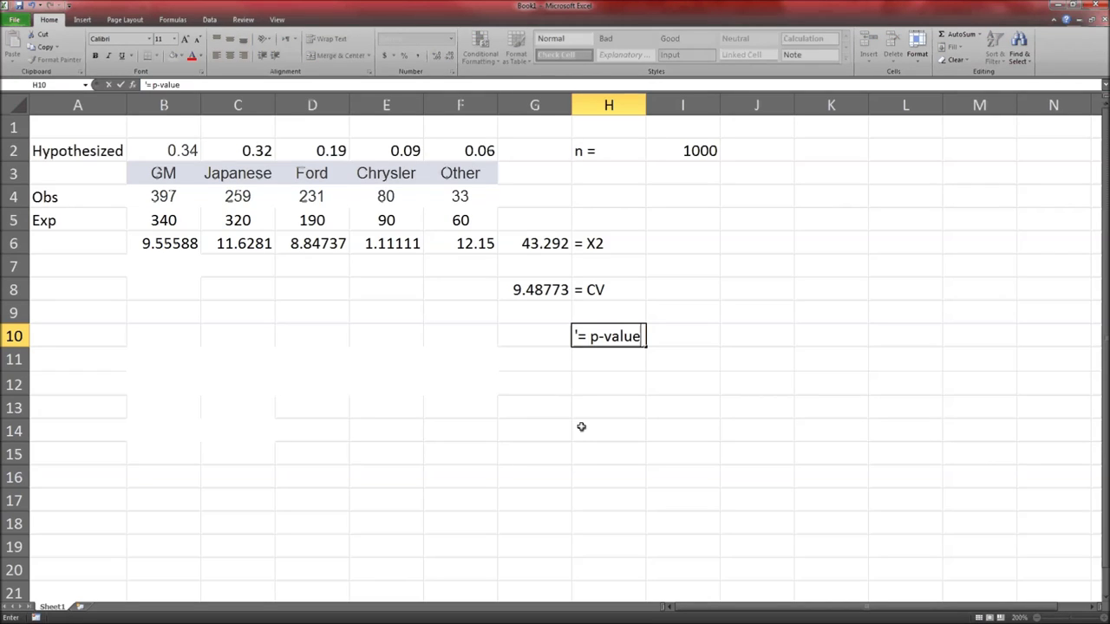
{"action": "key", "text": "Return"}
{"action": "key", "text": "Up"}
{"action": "key", "text": "Left"}
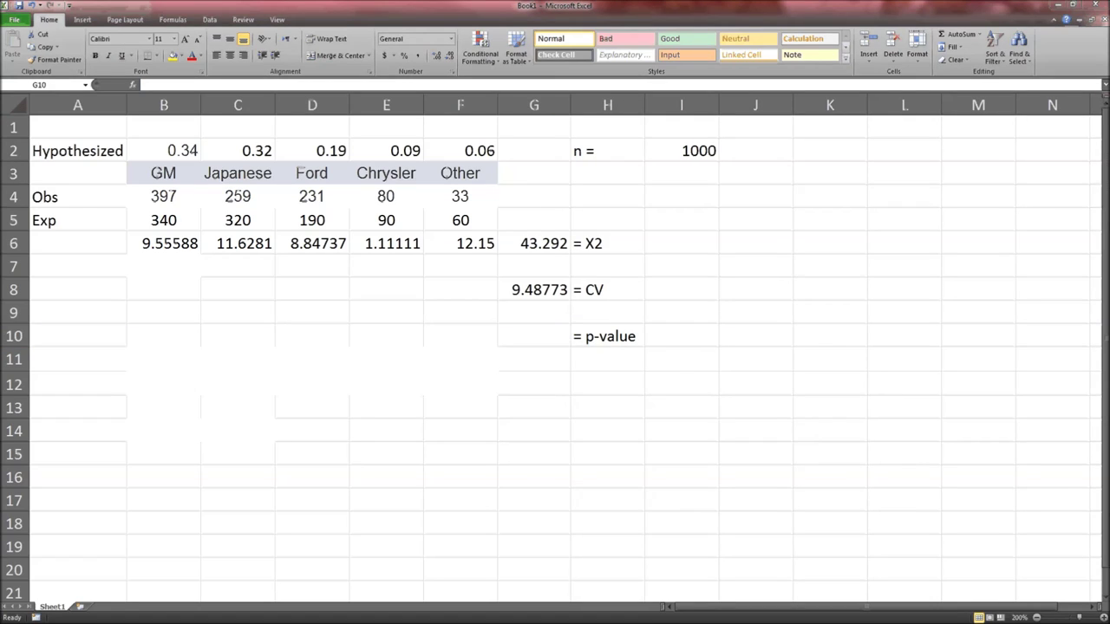
Compute the right-tailed p-value of the chi-square statistic in G10 with =CHISQ.DIST.RT(G6,4)
{"action": "type", "text": "="}
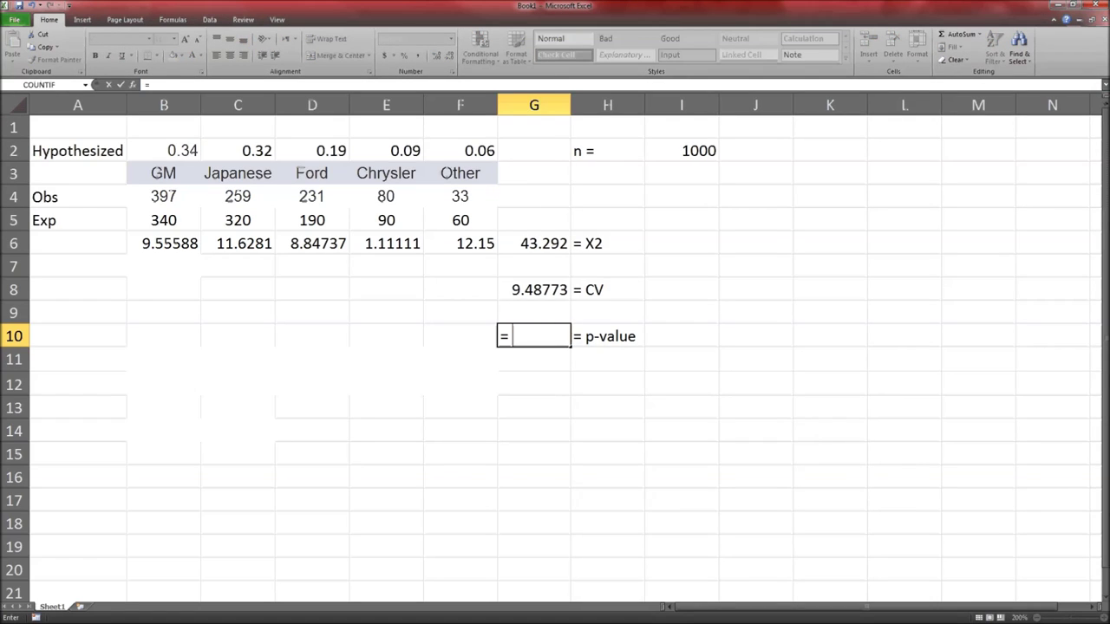
{"action": "type", "text": " CHISDS"}
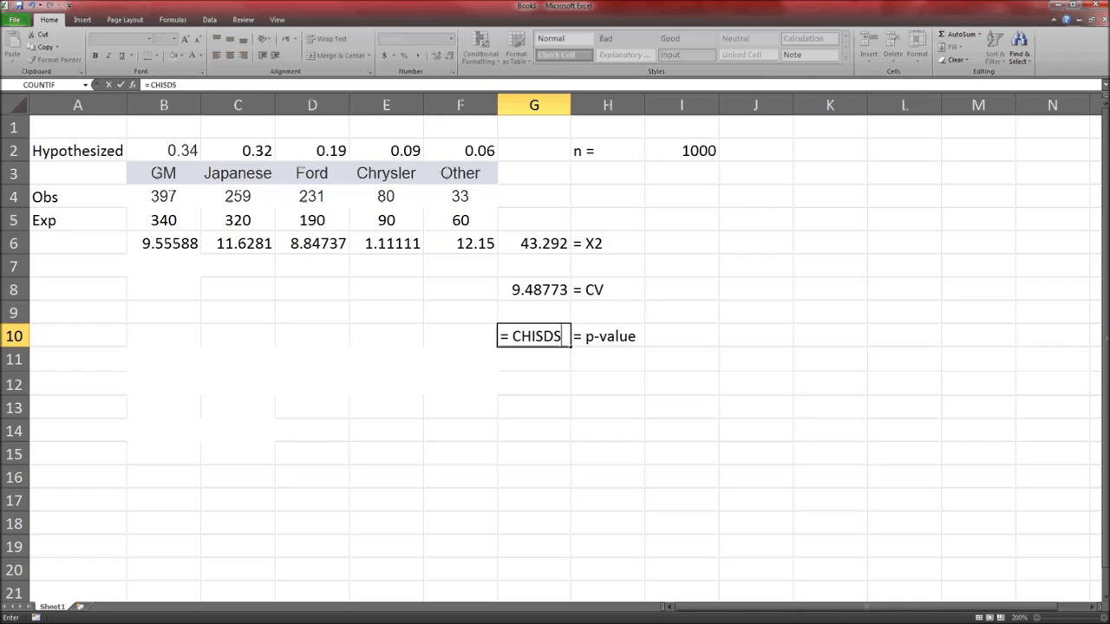
{"action": "type", "text": "Q"}
{"action": "key", "text": "BackSpace"}
{"action": "key", "text": "BackSpace"}
{"action": "key", "text": "BackSpace"}
{"action": "type", "text": "SQW"}
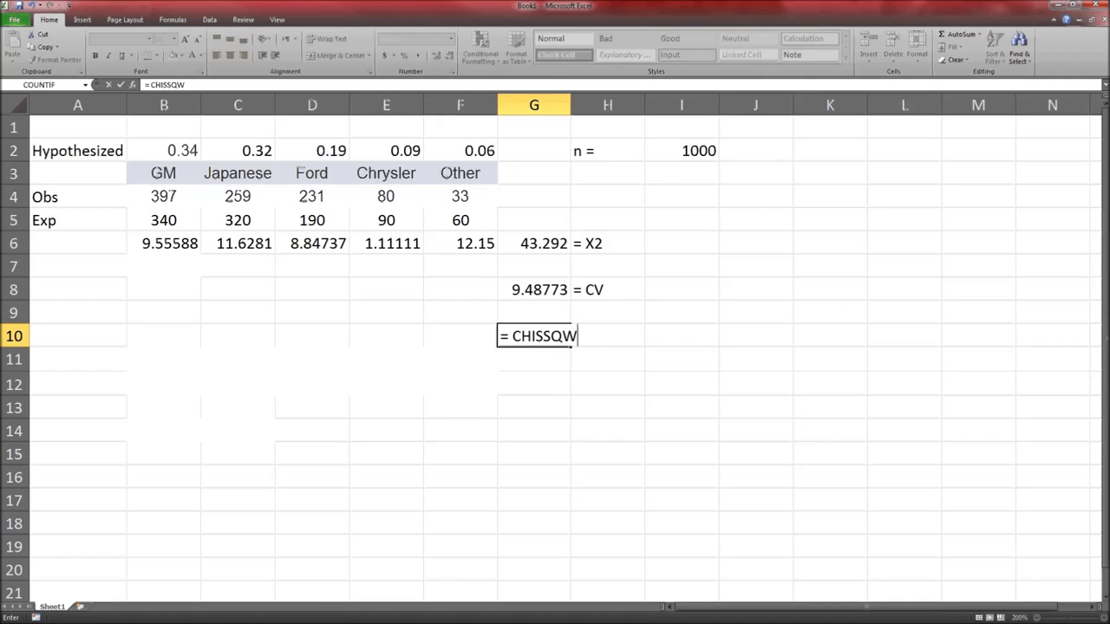
{"action": "key", "text": "BackSpace"}
{"action": "key", "text": "BackSpace"}
{"action": "key", "text": "BackSpace"}
{"action": "type", "text": "Q.DIST"}
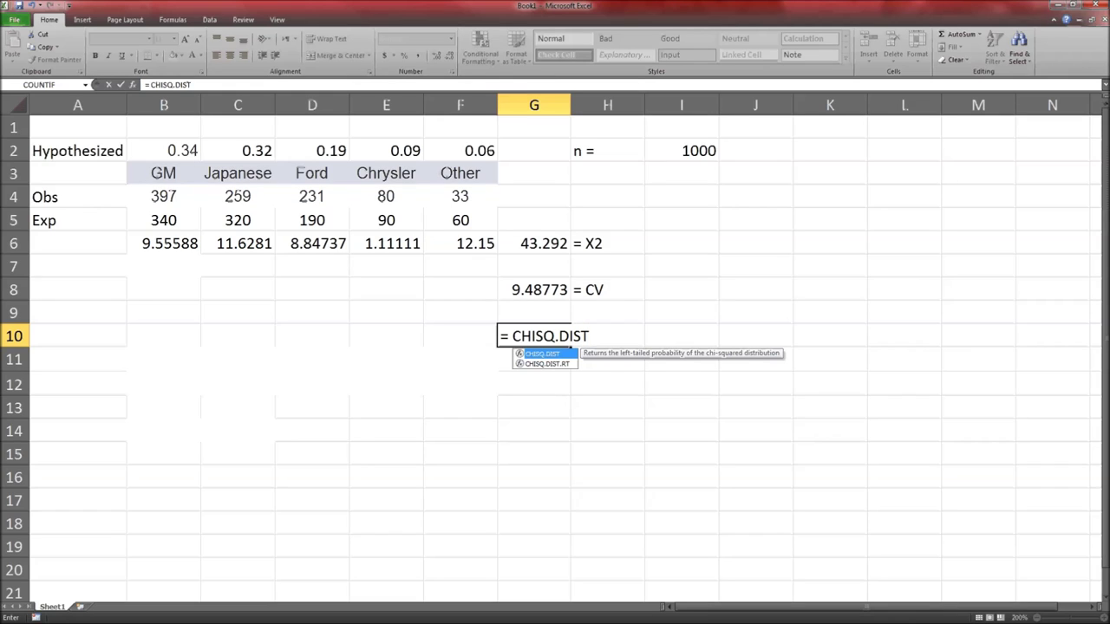
{"action": "type", "text": "."}
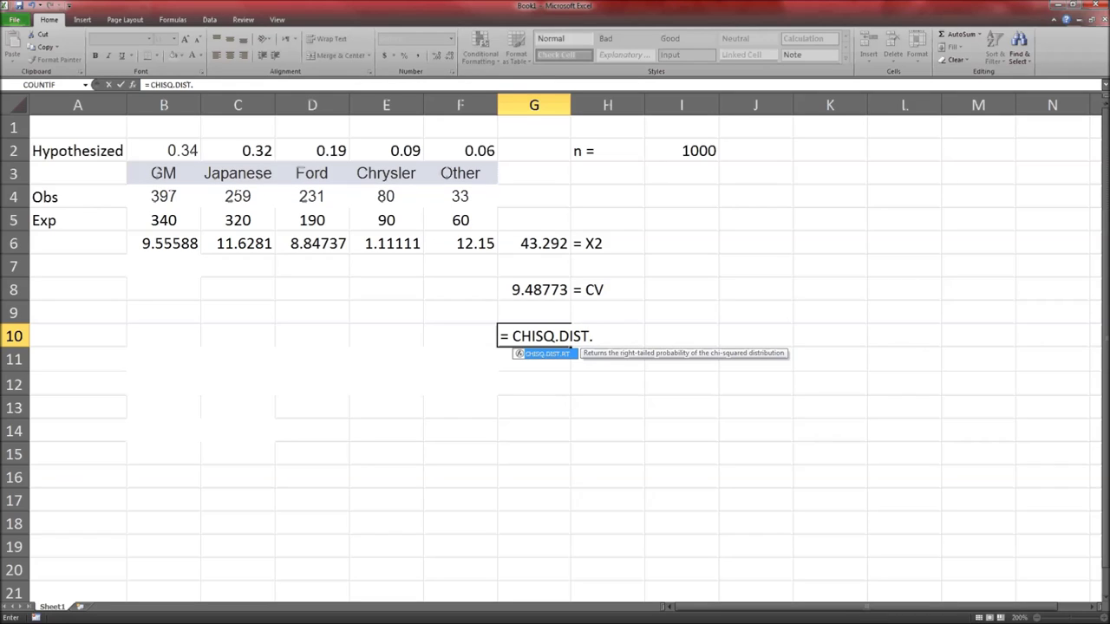
{"action": "type", "text": "RT("}
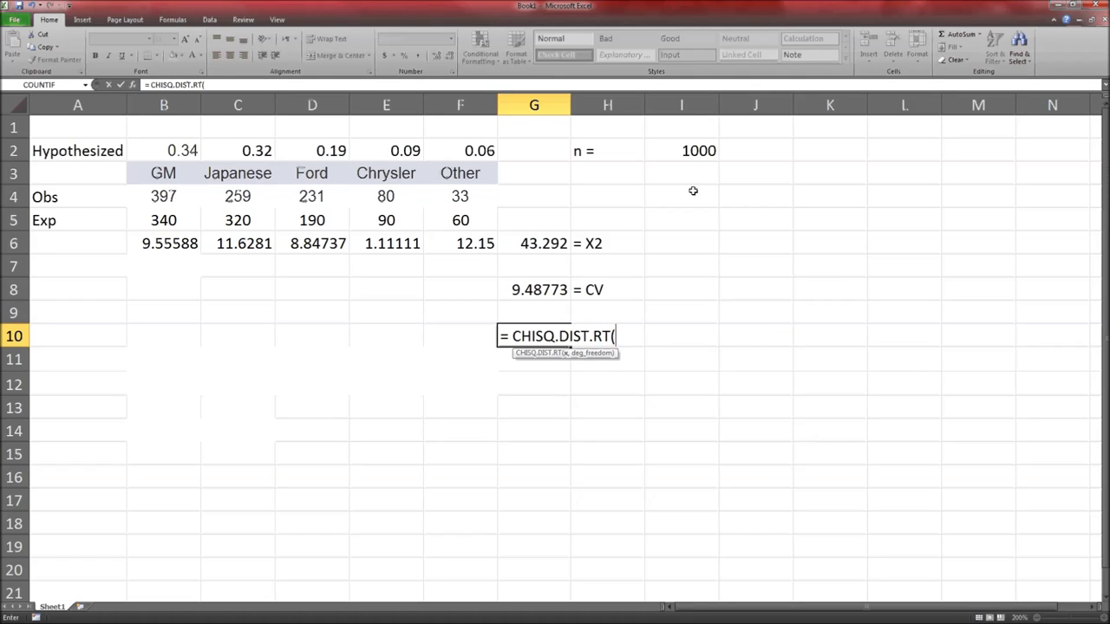
{"action": "left_click", "coordinate": [544, 244]}
{"action": "type", "text": ",4"}
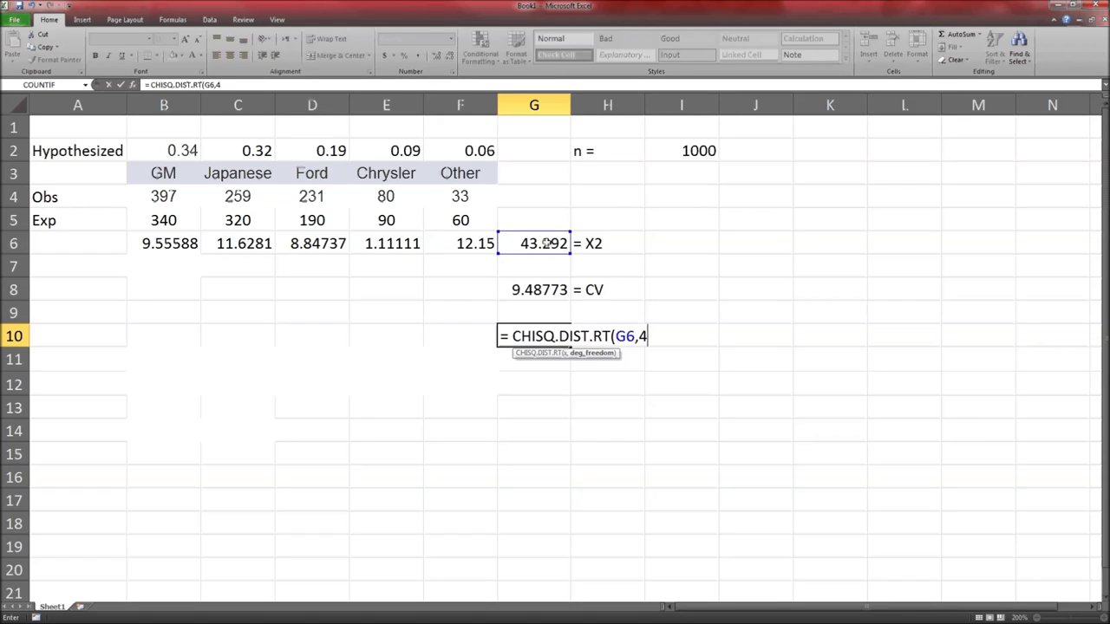
{"action": "type", "text": ")"}
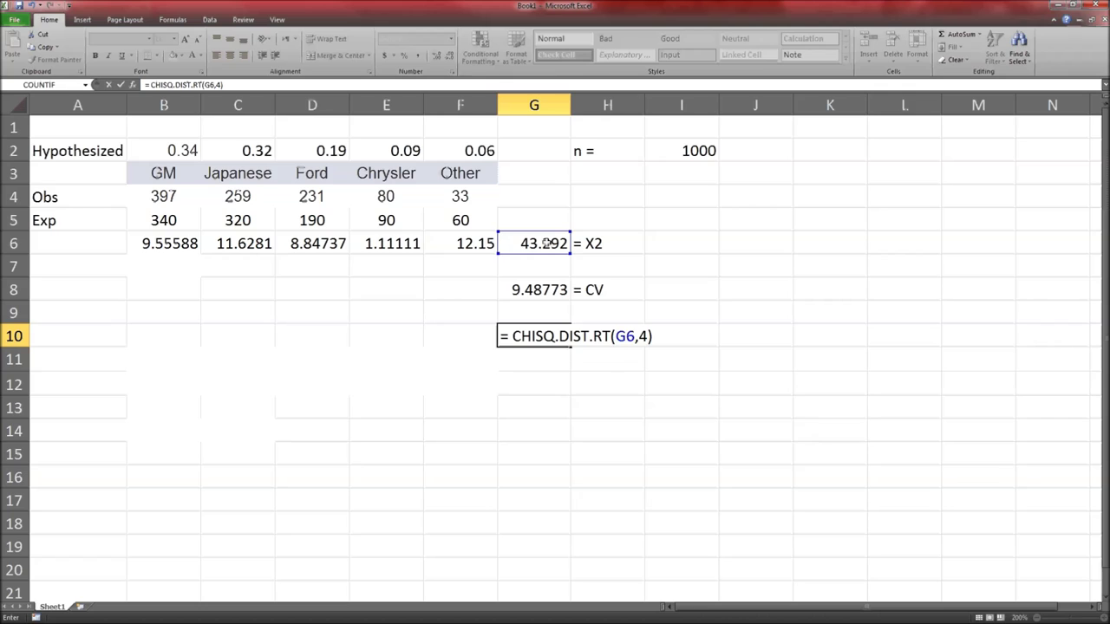
{"action": "key", "text": "Return"}
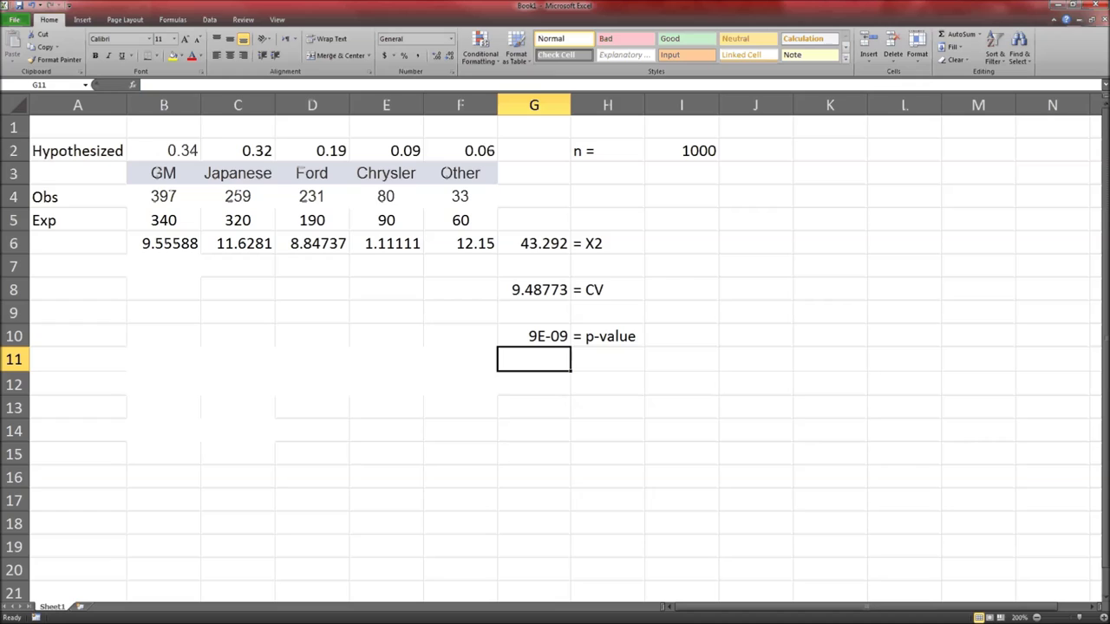
In the browser, answer part (b) by choosing "Reject" for H0 and "differ" for the current market shares
{"action": "key", "text": "alt+Tab"}
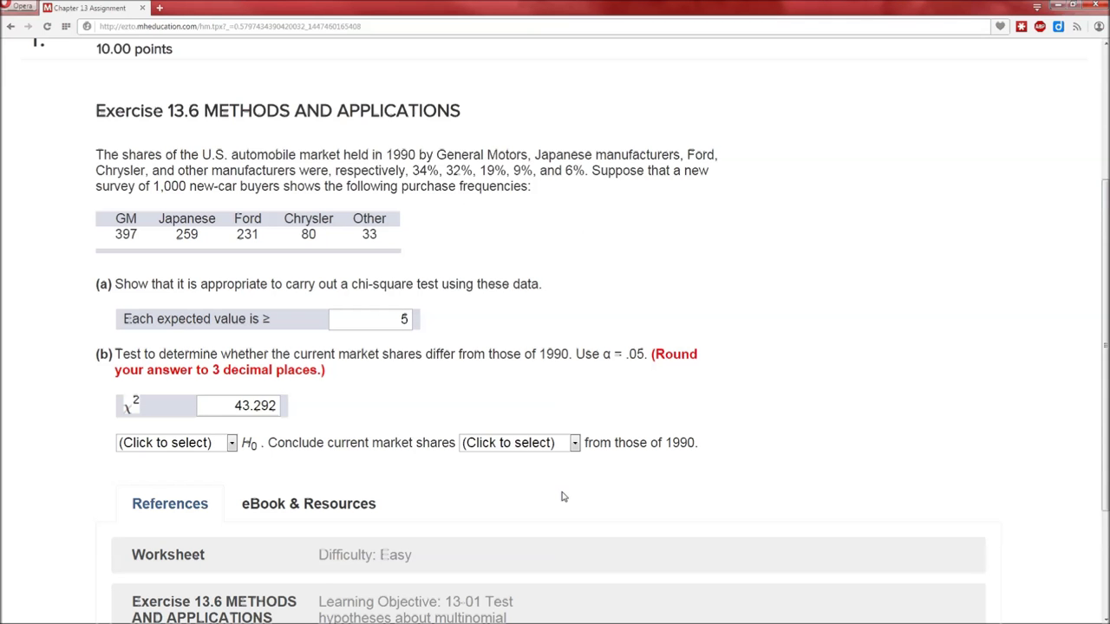
{"action": "left_click", "coordinate": [229, 444]}
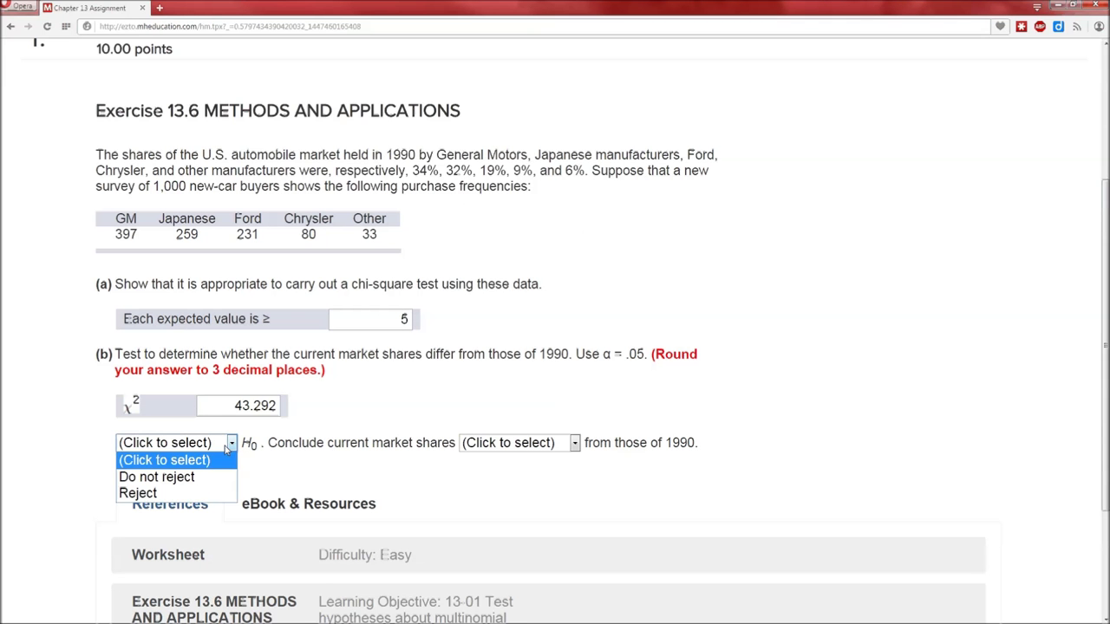
{"action": "left_click", "coordinate": [200, 493]}
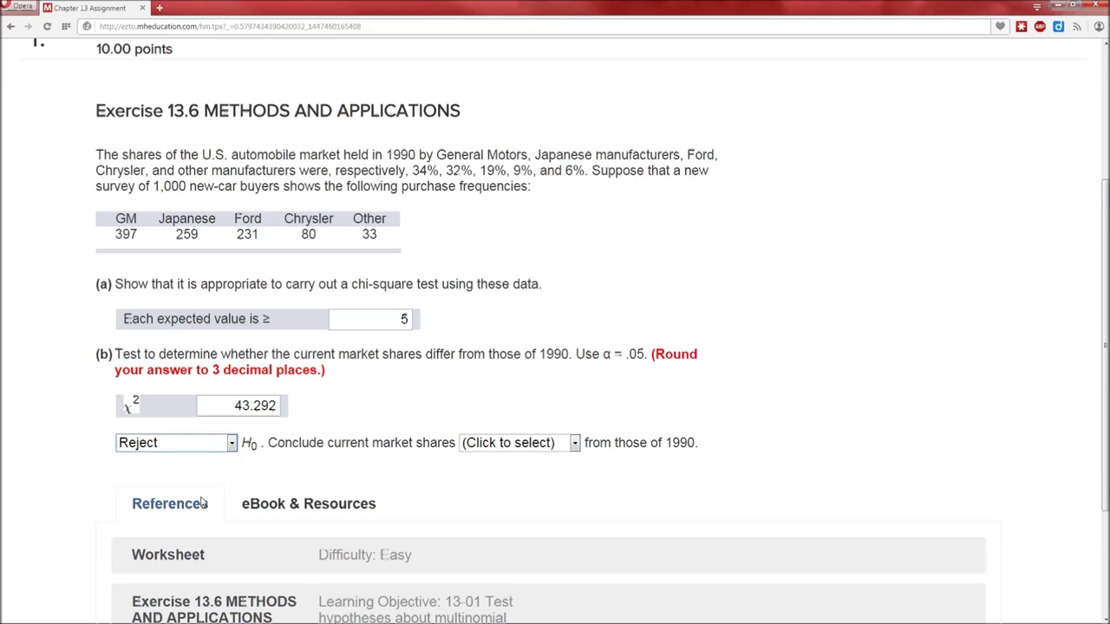
{"action": "left_click", "coordinate": [553, 445]}
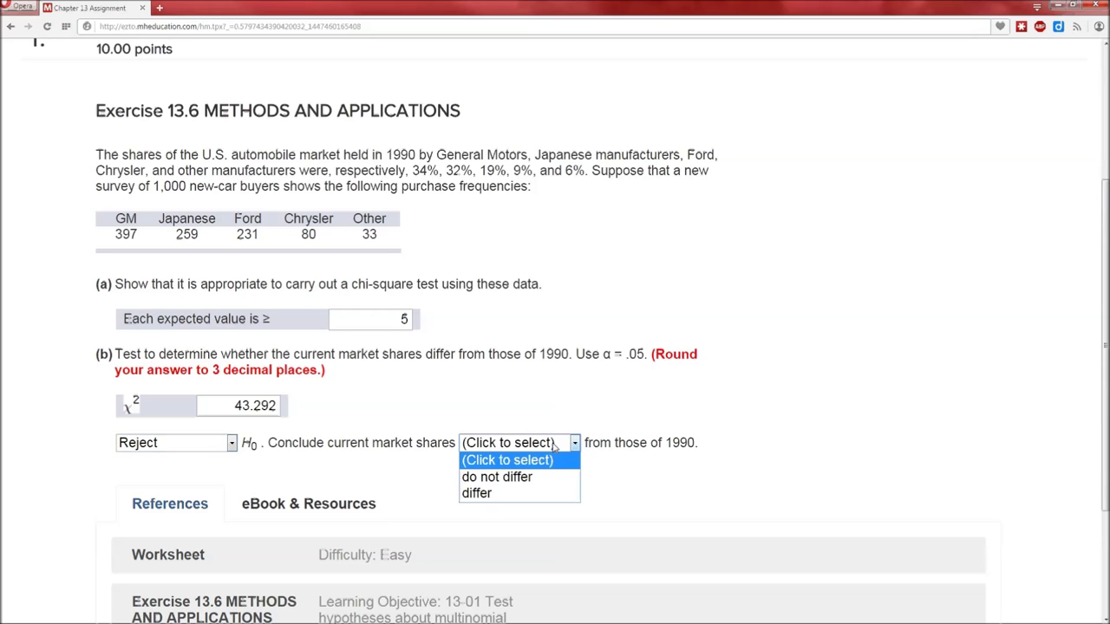
{"action": "left_click", "coordinate": [543, 493]}
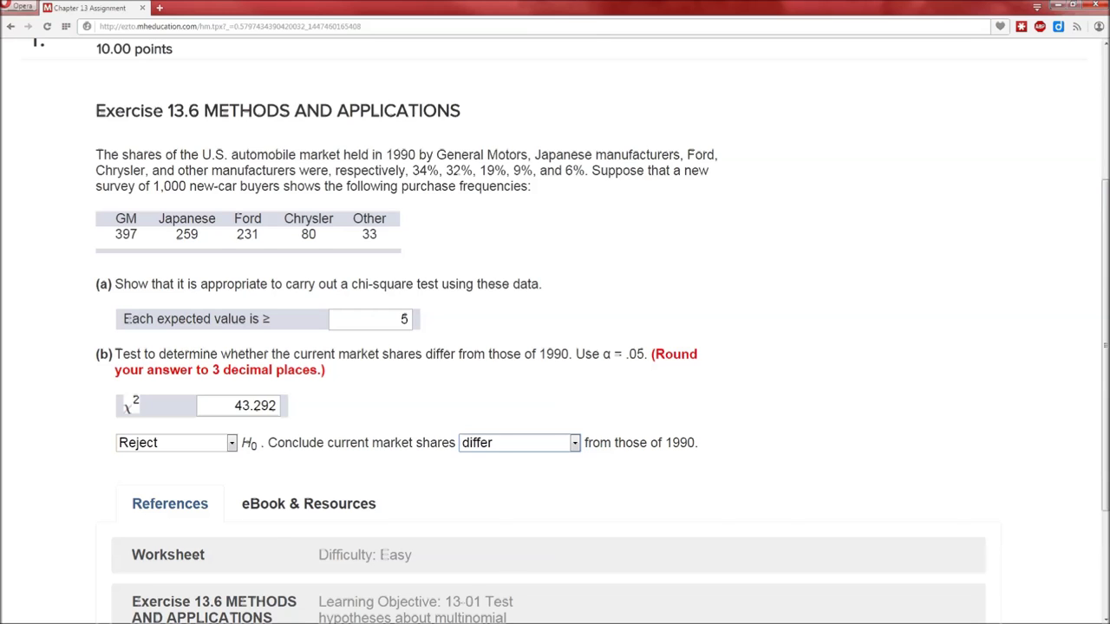
Return to Excel and review the observed and expected counts, the contribution formula in B6 and the total in G6
{"action": "key", "text": "alt+Tab"}
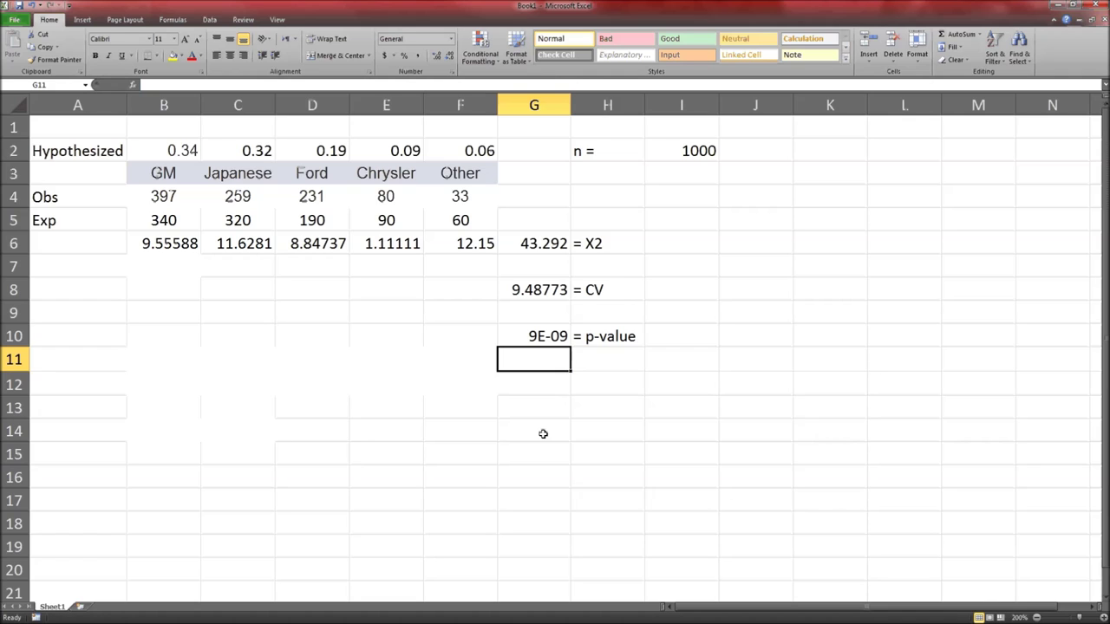
{"action": "left_click_drag", "start_coordinate": [176, 199], "coordinate": [460, 197]}
{"action": "left_click_drag", "start_coordinate": [165, 220], "coordinate": [436, 217]}
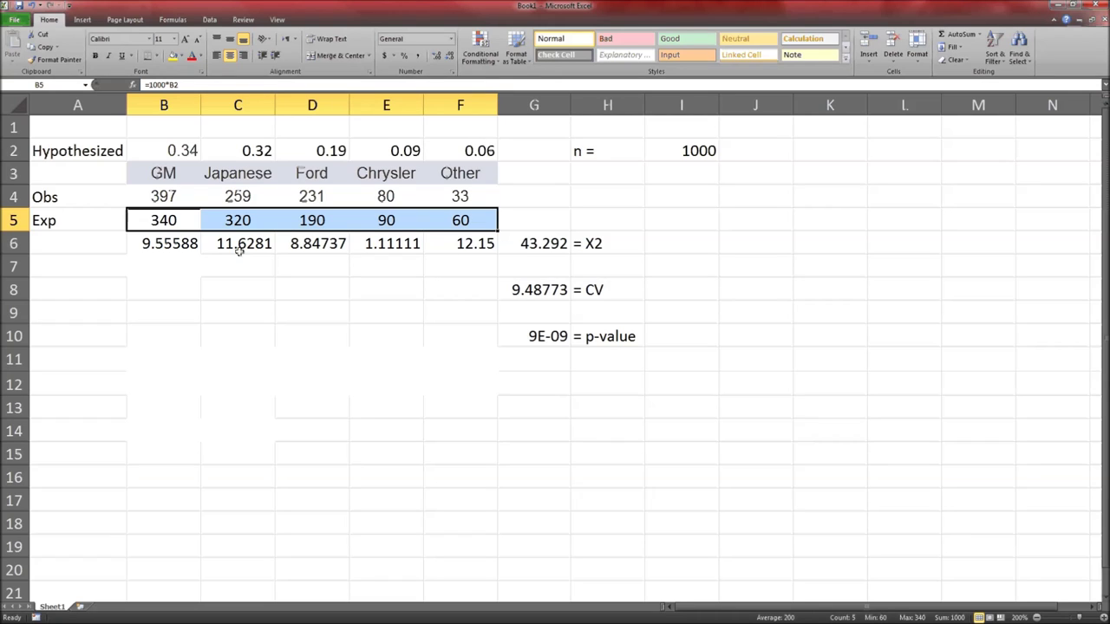
{"action": "double_click", "coordinate": [159, 244]}
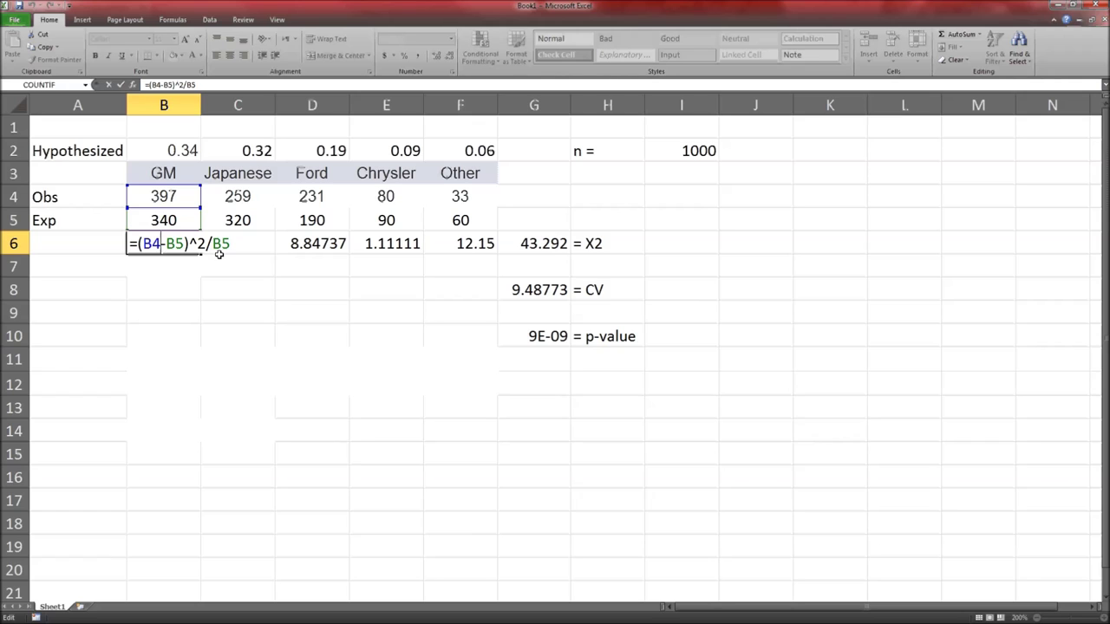
{"action": "key", "text": "ctrl+Return"}
{"action": "left_click", "coordinate": [546, 250]}
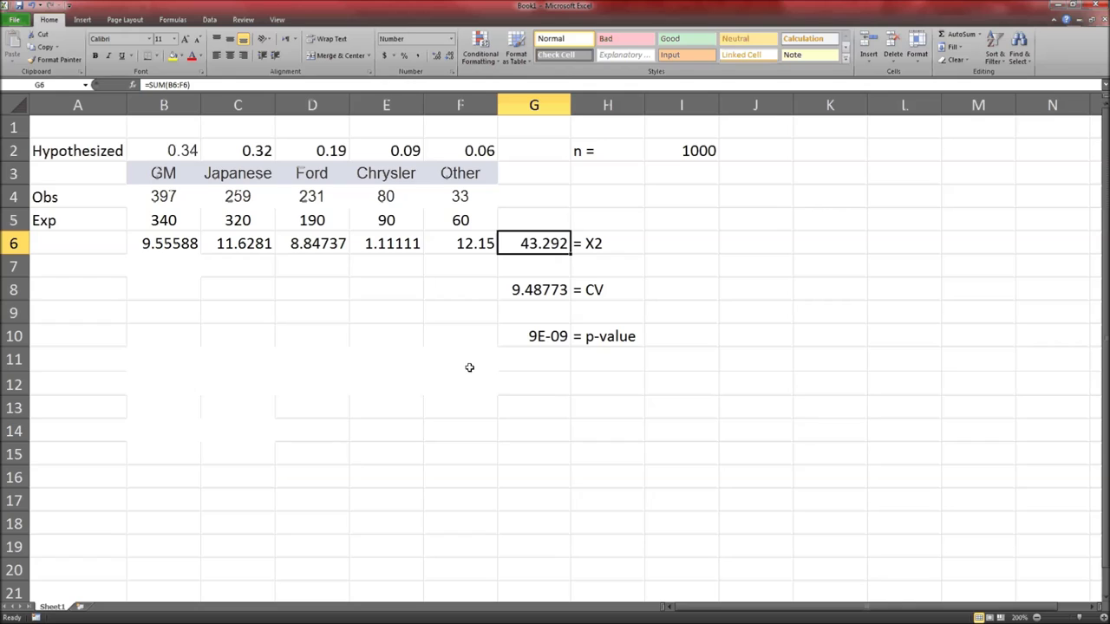
Examine the critical value formula in G8 and the p-value formula in G10, leaving both unedited
{"action": "left_click", "coordinate": [544, 289]}
{"action": "double_click", "coordinate": [544, 289]}
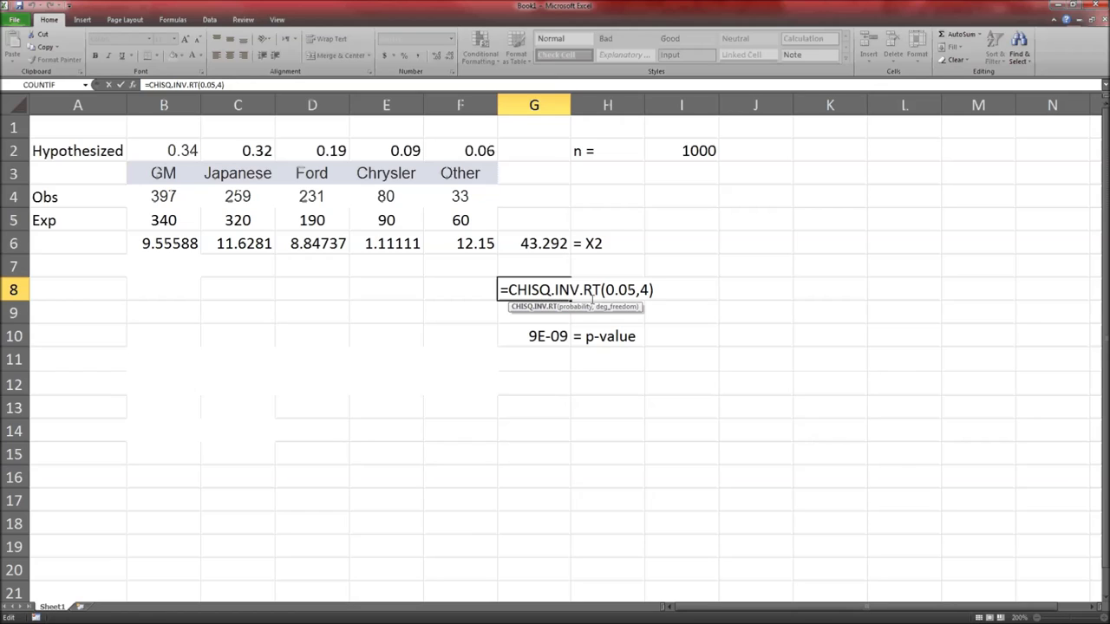
{"action": "key", "text": "Escape"}
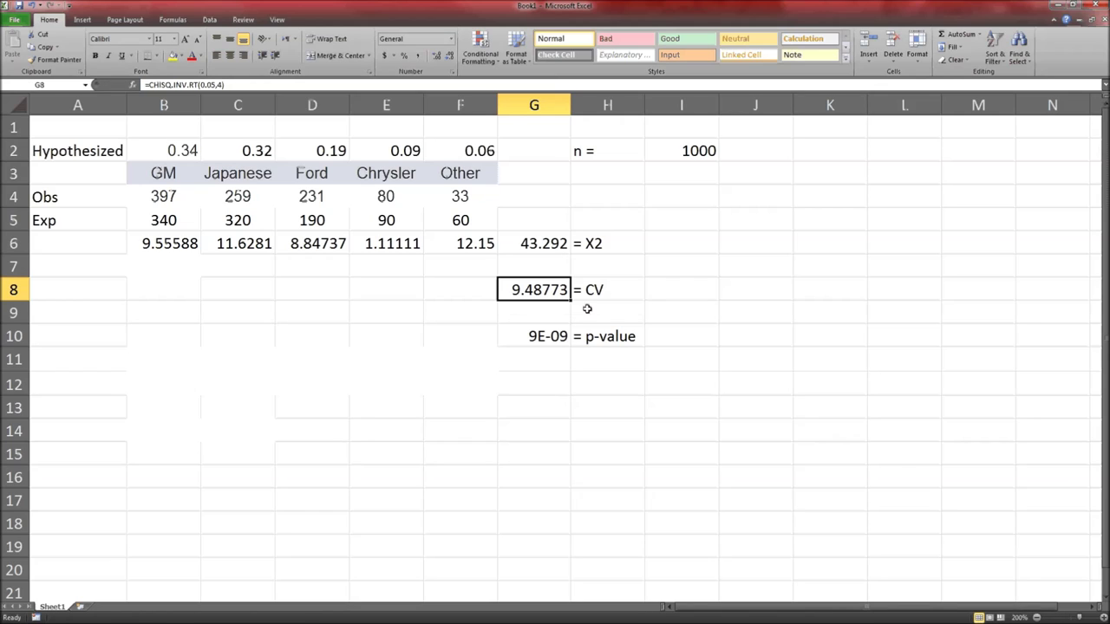
{"action": "double_click", "coordinate": [552, 340]}
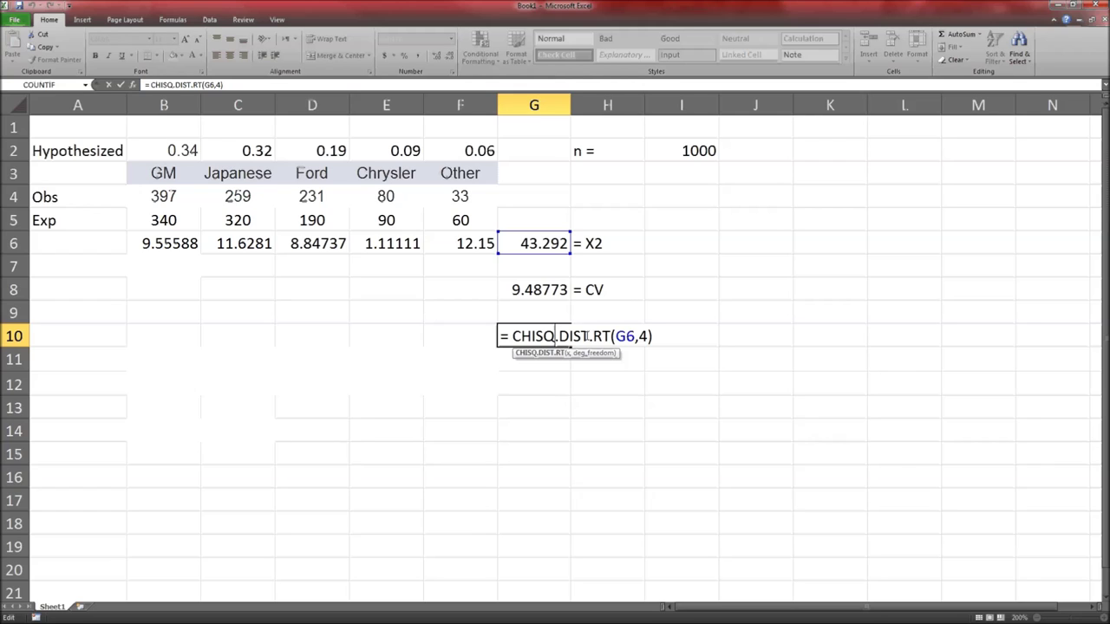
{"action": "key", "text": "Escape"}
{"action": "double_click", "coordinate": [560, 299]}
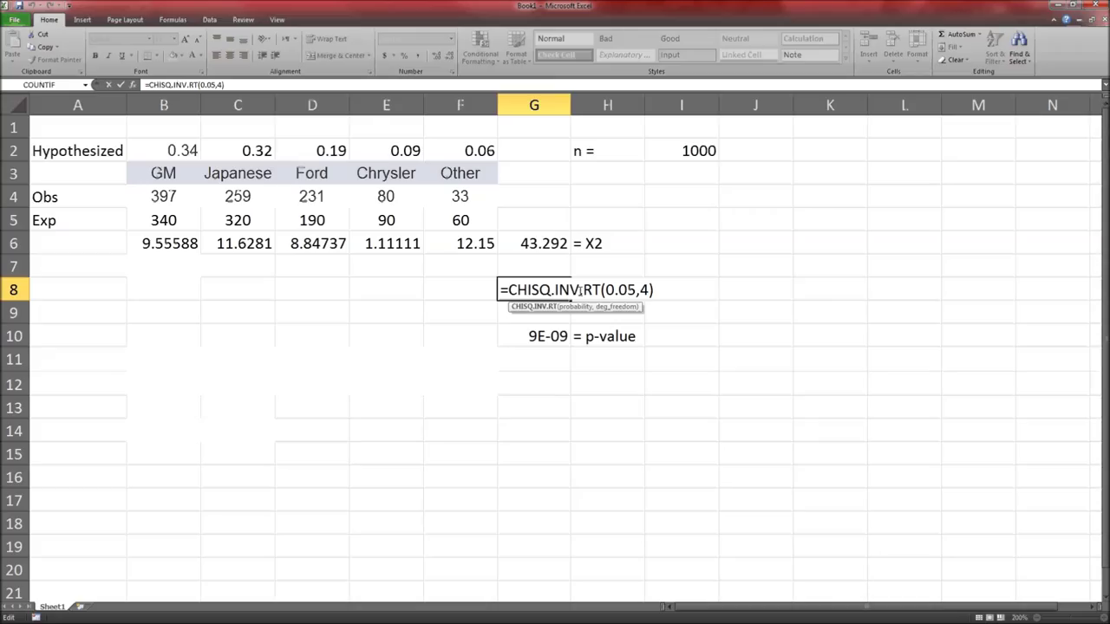
{"action": "left_click", "coordinate": [526, 362]}
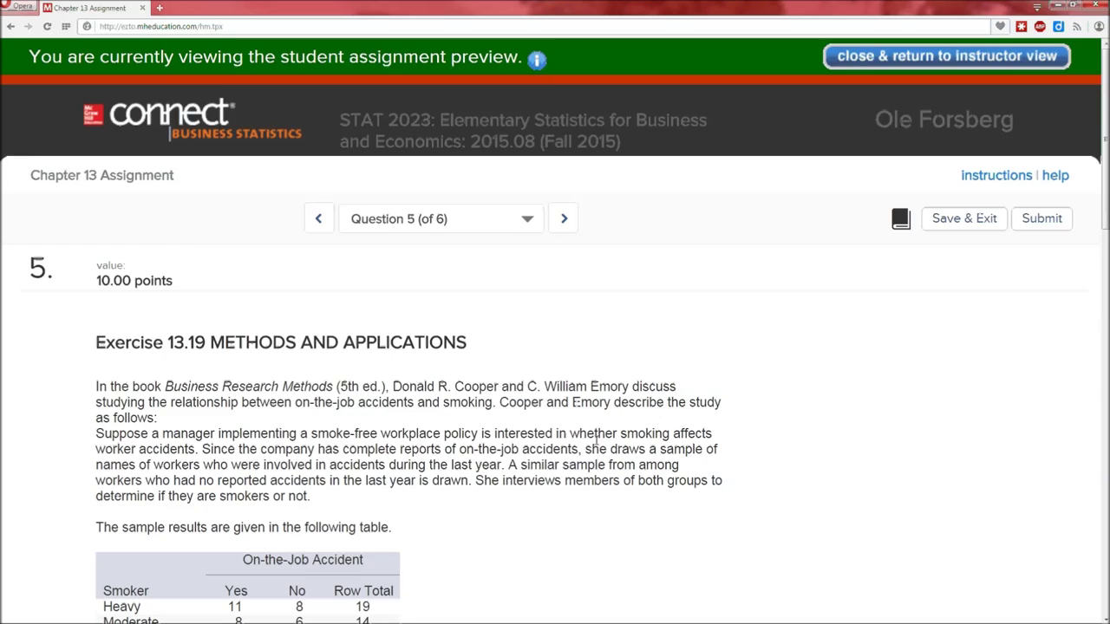
Copy the On-the-Job Accident sample results table from Exercise 13.19 in the browser and switch back to Excel
{"action": "scroll", "coordinate": [596, 445], "scroll_direction": "down", "scroll_amount": 2}
{"action": "scroll", "coordinate": [596, 445], "scroll_direction": "down", "scroll_amount": 2}
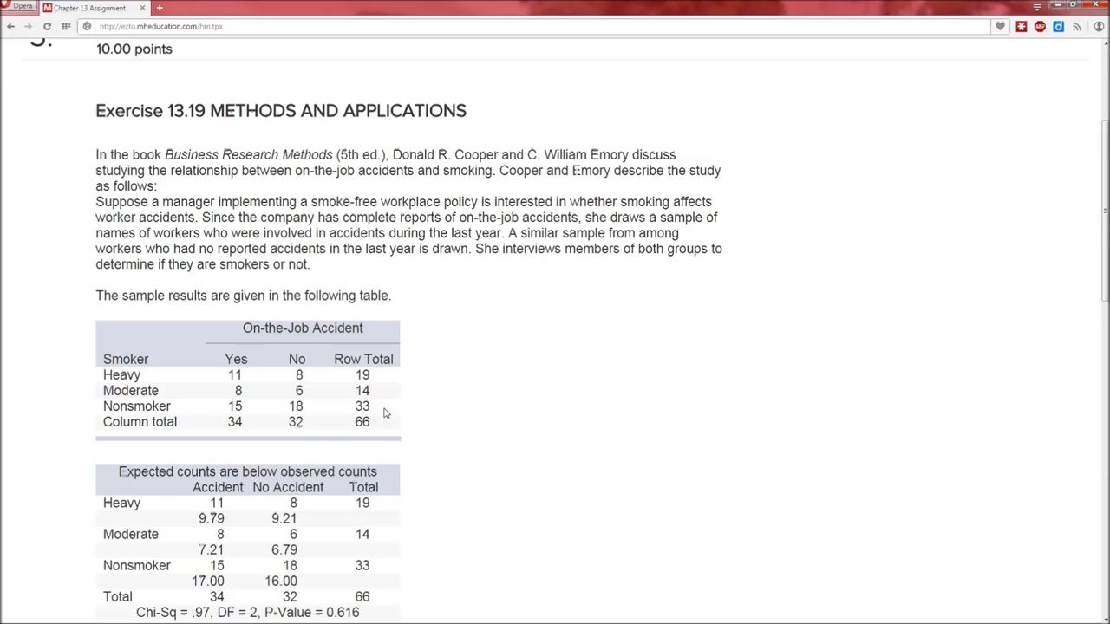
{"action": "left_click_drag", "start_coordinate": [293, 295], "coordinate": [405, 442]}
{"action": "key", "text": "ctrl+c"}
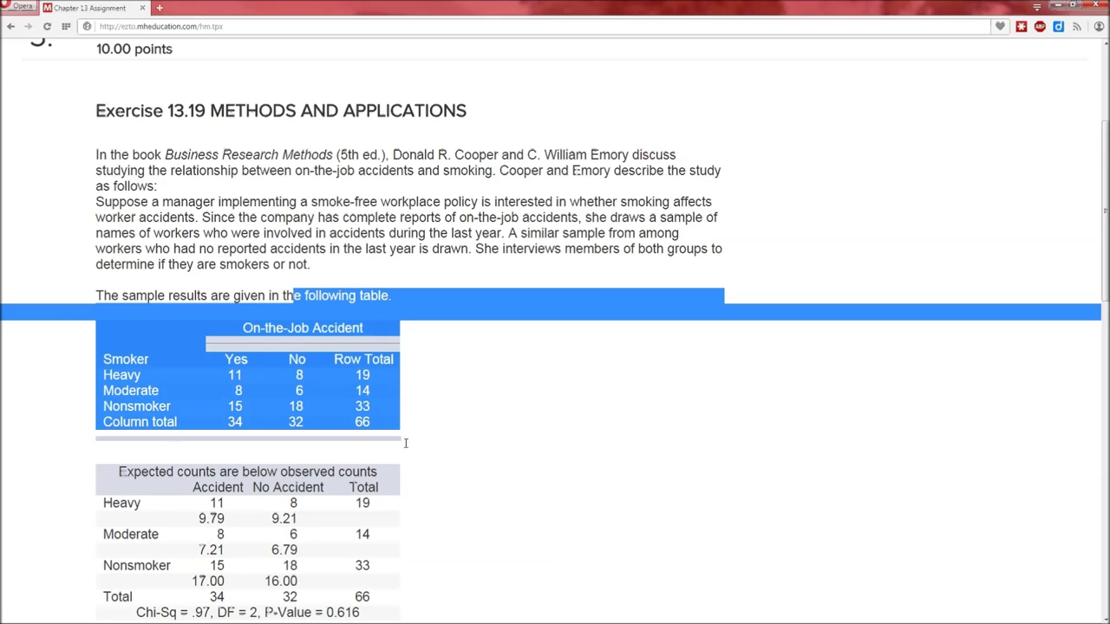
{"action": "key", "text": "alt+Tab"}
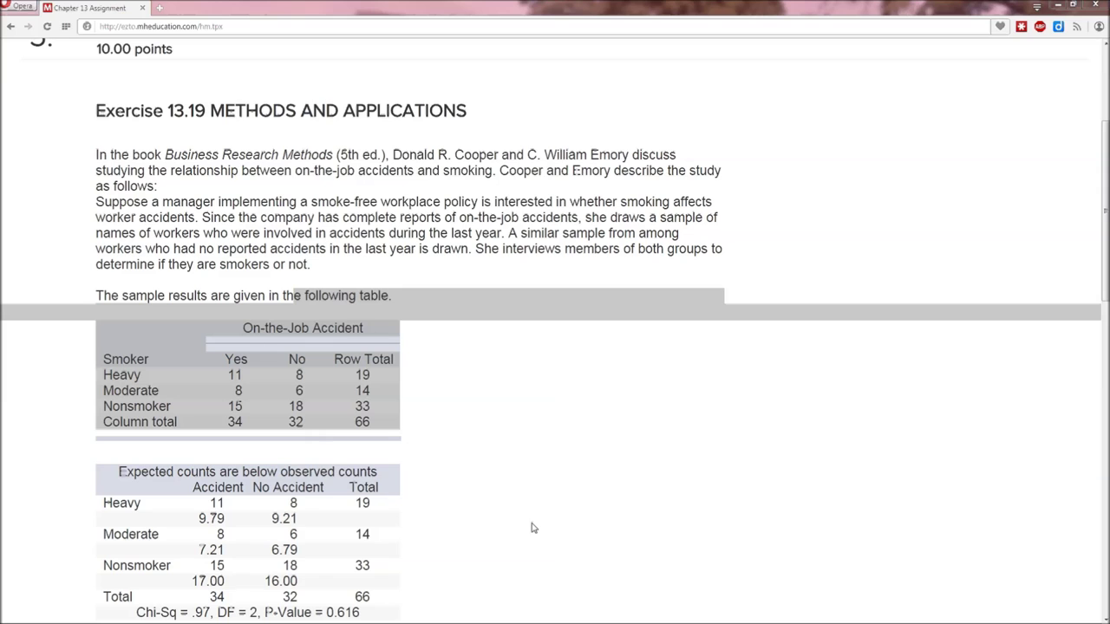
Paste the accident table into the blank sheet at A1 and delete the two leftover rows above its heading
{"action": "key", "text": "ctrl+v"}
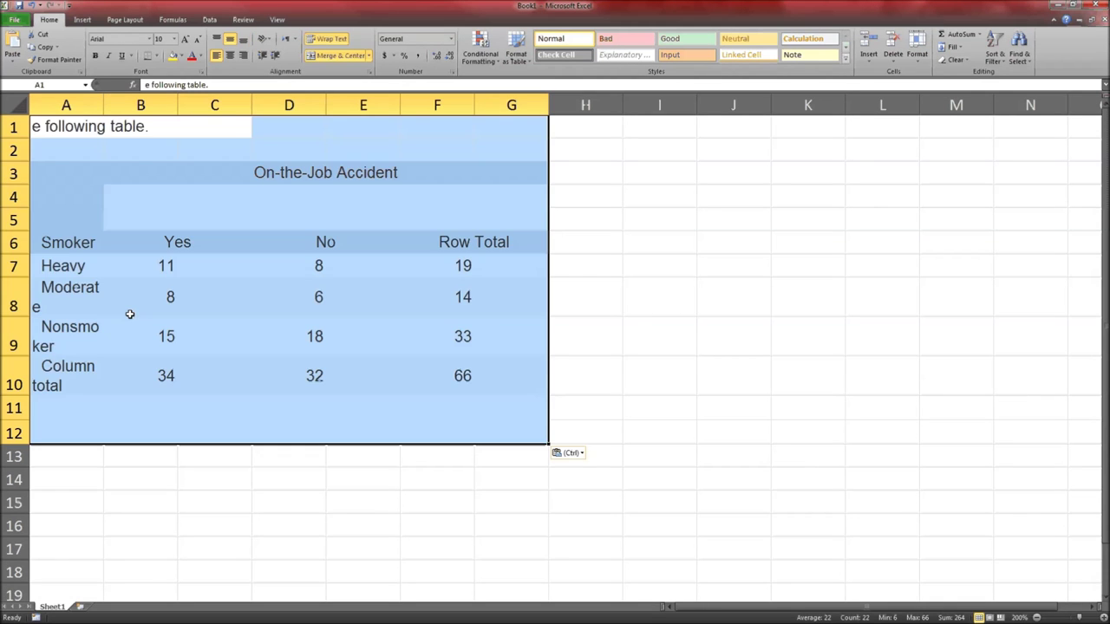
{"action": "left_click", "coordinate": [297, 390]}
{"action": "left_click_drag", "start_coordinate": [12, 128], "coordinate": [13, 151]}
{"action": "right_click", "coordinate": [13, 151]}
{"action": "left_click", "coordinate": [39, 224]}
{"action": "left_click", "coordinate": [214, 294]}
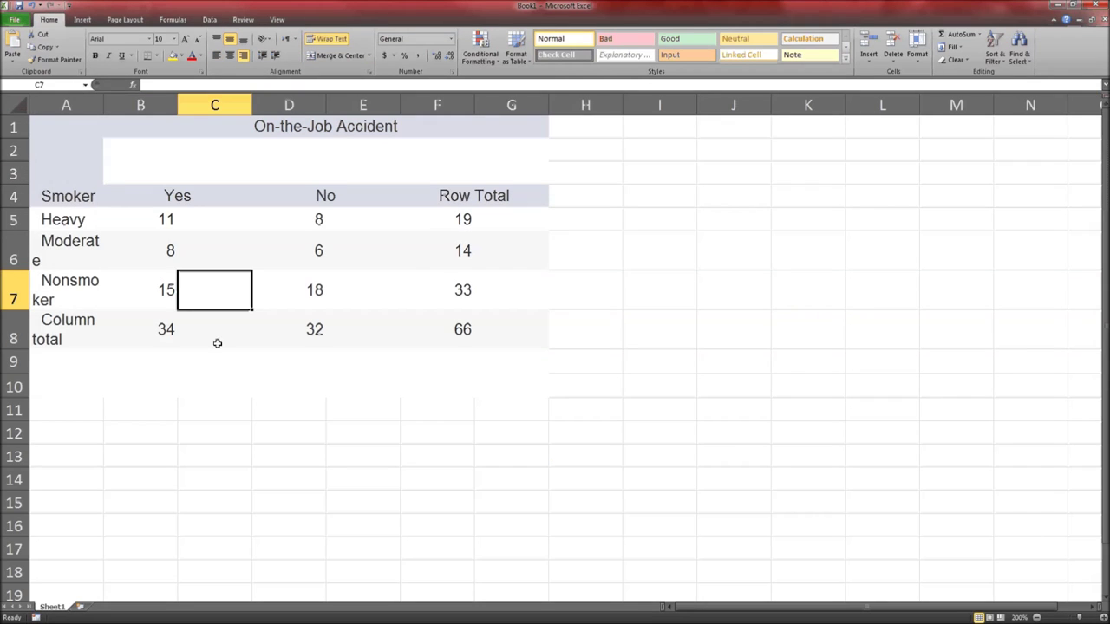
Widen column A until every smoker label fits on one line and shrink rows 5 to 8 to a uniform single-line height
{"action": "left_click", "coordinate": [66, 105]}
{"action": "left_click_drag", "start_coordinate": [103, 104], "coordinate": [124, 103]}
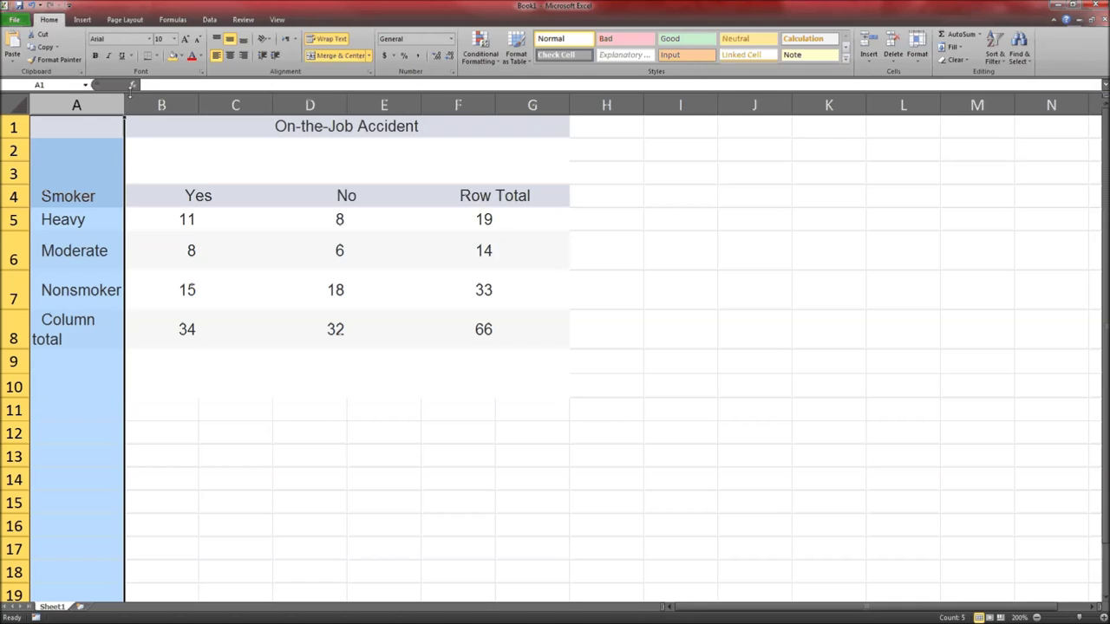
{"action": "left_click_drag", "start_coordinate": [124, 102], "coordinate": [217, 102]}
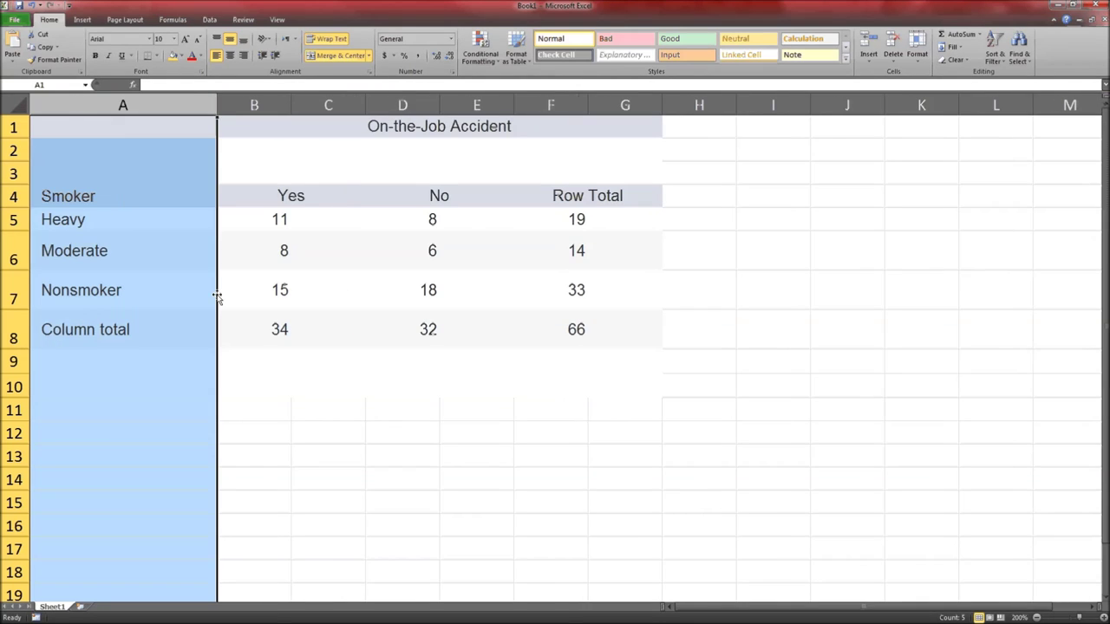
{"action": "left_click", "coordinate": [168, 322]}
{"action": "left_click_drag", "start_coordinate": [13, 219], "coordinate": [9, 340]}
{"action": "left_click_drag", "start_coordinate": [13, 231], "coordinate": [13, 232]}
{"action": "left_click", "coordinate": [184, 248]}
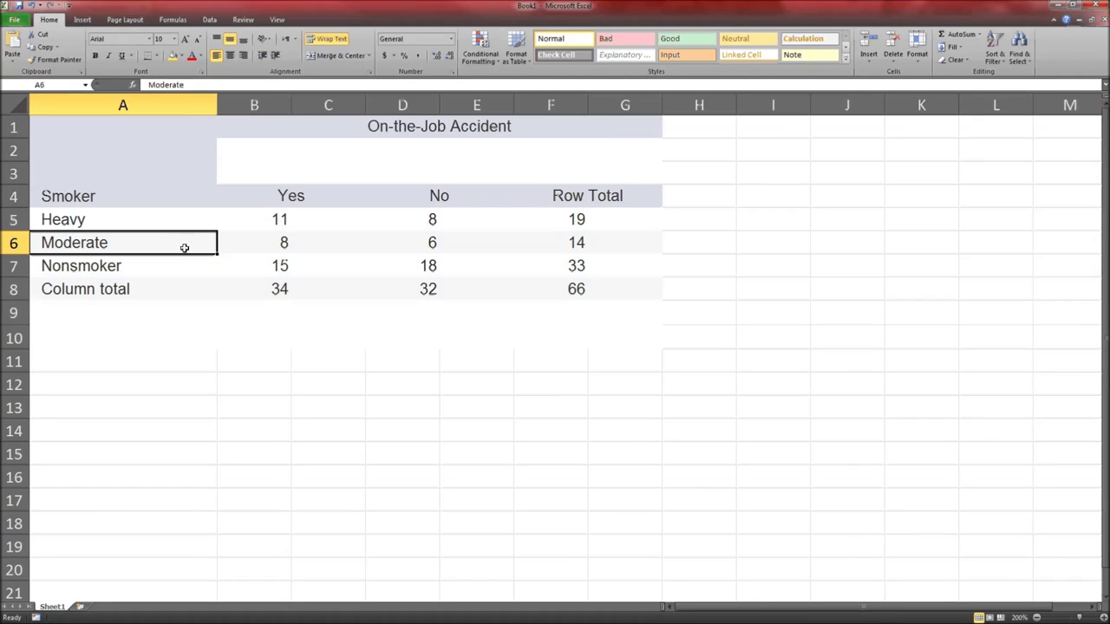
Clear the pasted row totals in F5:G8 and the column totals in B8:E8
{"action": "left_click", "coordinate": [447, 303]}
{"action": "left_click_drag", "start_coordinate": [600, 219], "coordinate": [555, 290]}
{"action": "key", "text": "Delete"}
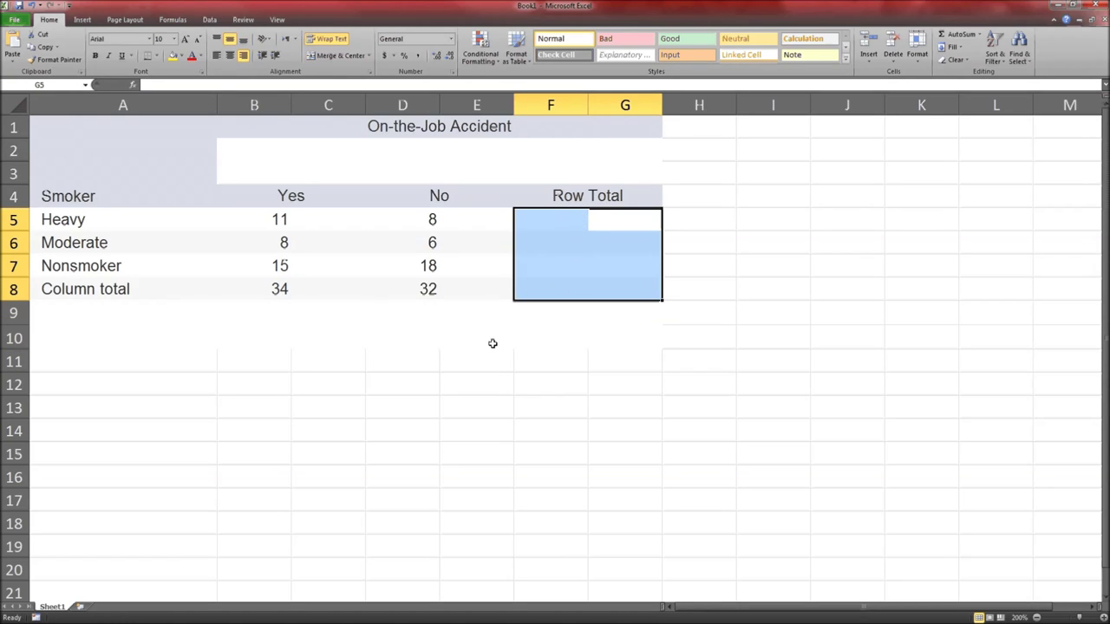
{"action": "left_click_drag", "start_coordinate": [261, 295], "coordinate": [458, 293]}
{"action": "key", "text": "Delete"}
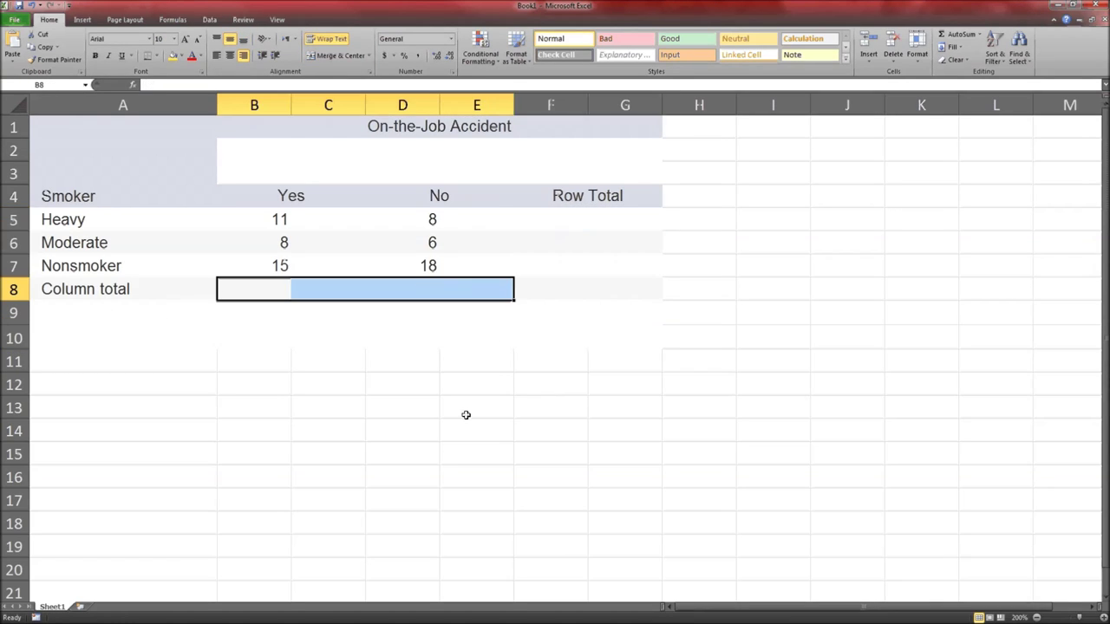
{"action": "left_click", "coordinate": [433, 382]}
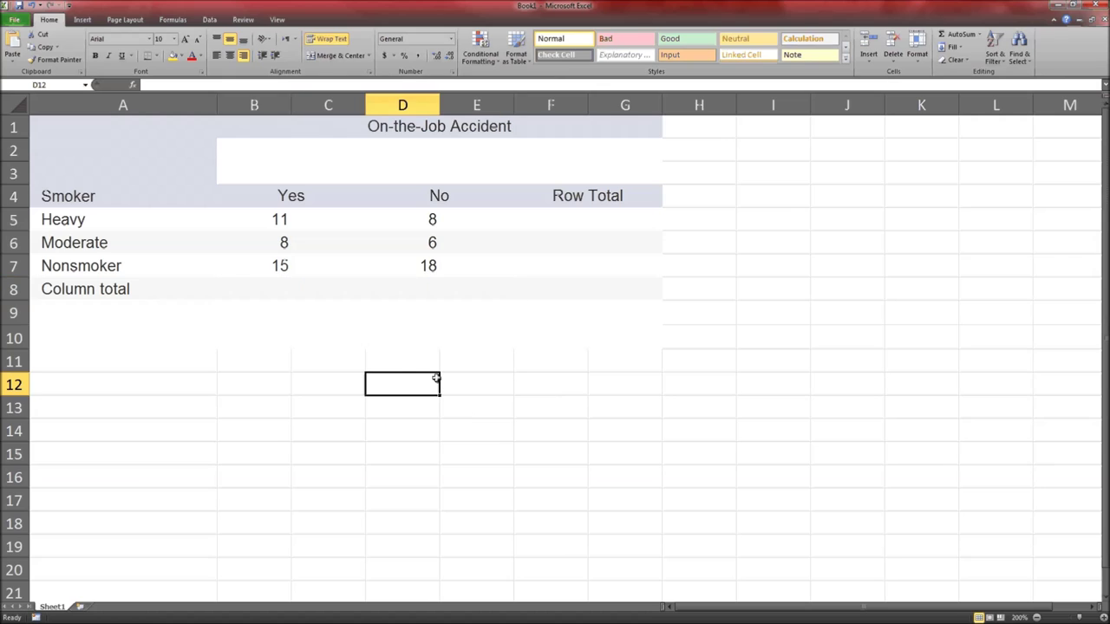
Total the Yes counts in B8 with a SUM of B5:B7
{"action": "left_click", "coordinate": [263, 287]}
{"action": "type", "text": "=SU"}
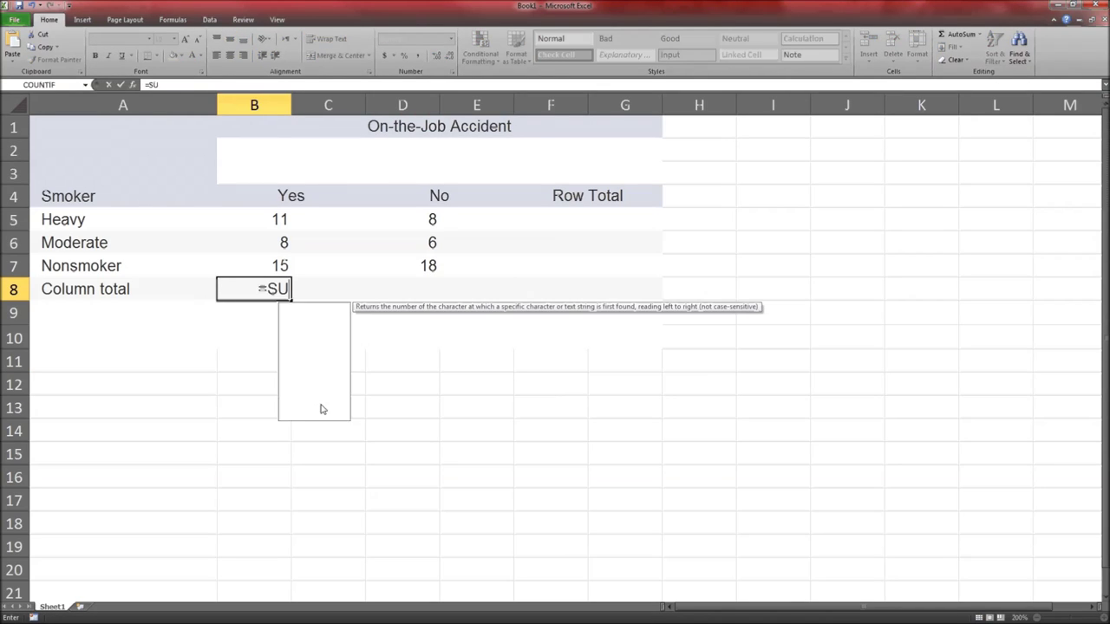
{"action": "type", "text": "M("}
{"action": "left_click_drag", "start_coordinate": [262, 219], "coordinate": [261, 262]}
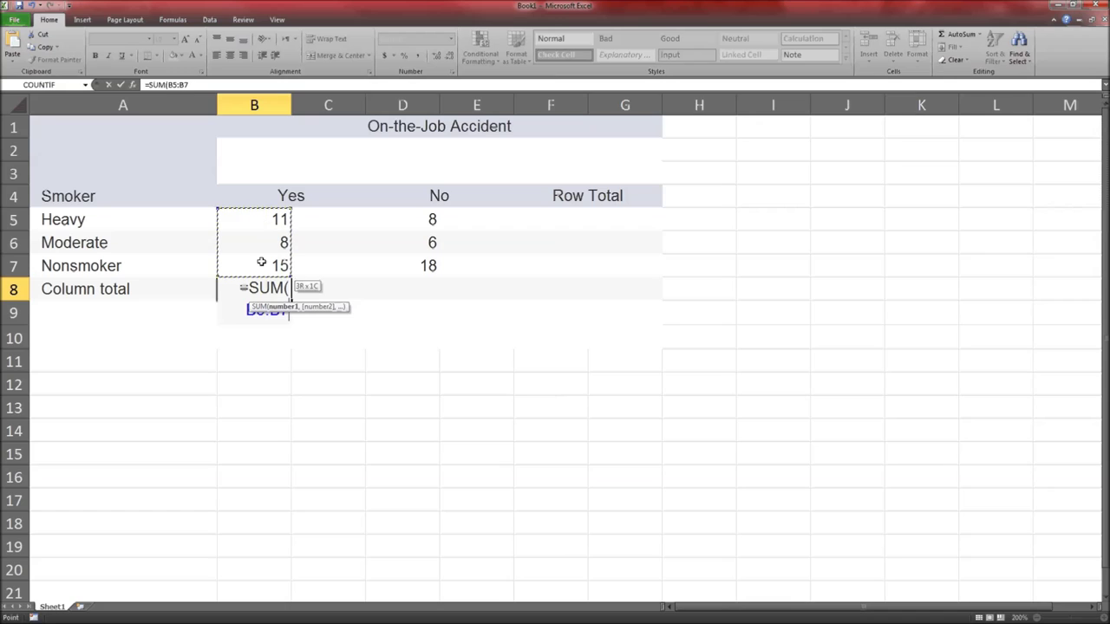
{"action": "key", "text": "Return"}
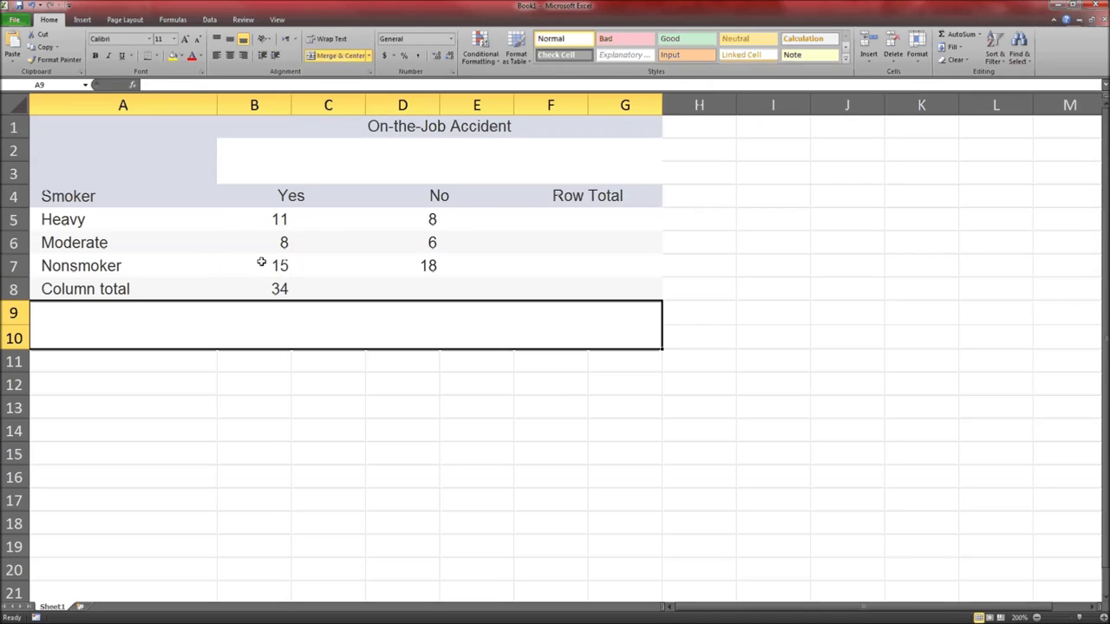
Delete the merged empty rows 9 and 10 below the table
{"action": "left_click", "coordinate": [10, 311]}
{"action": "right_click", "coordinate": [11, 338]}
{"action": "left_click", "coordinate": [45, 418]}
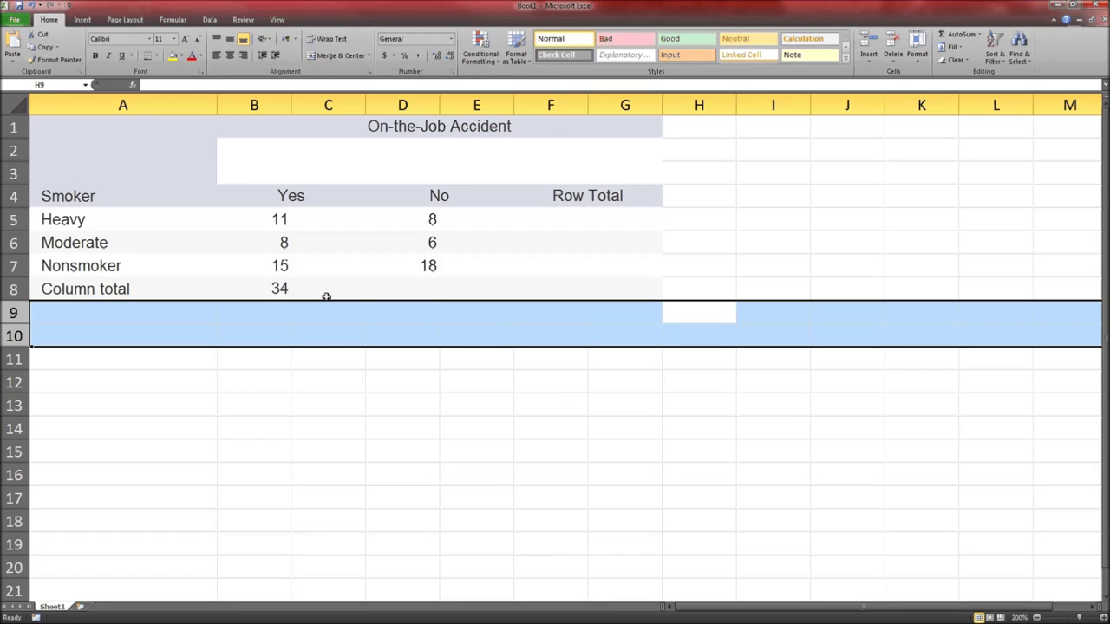
Copy the column total formula from B8 into D8 to total the No counts
{"action": "left_click", "coordinate": [438, 292]}
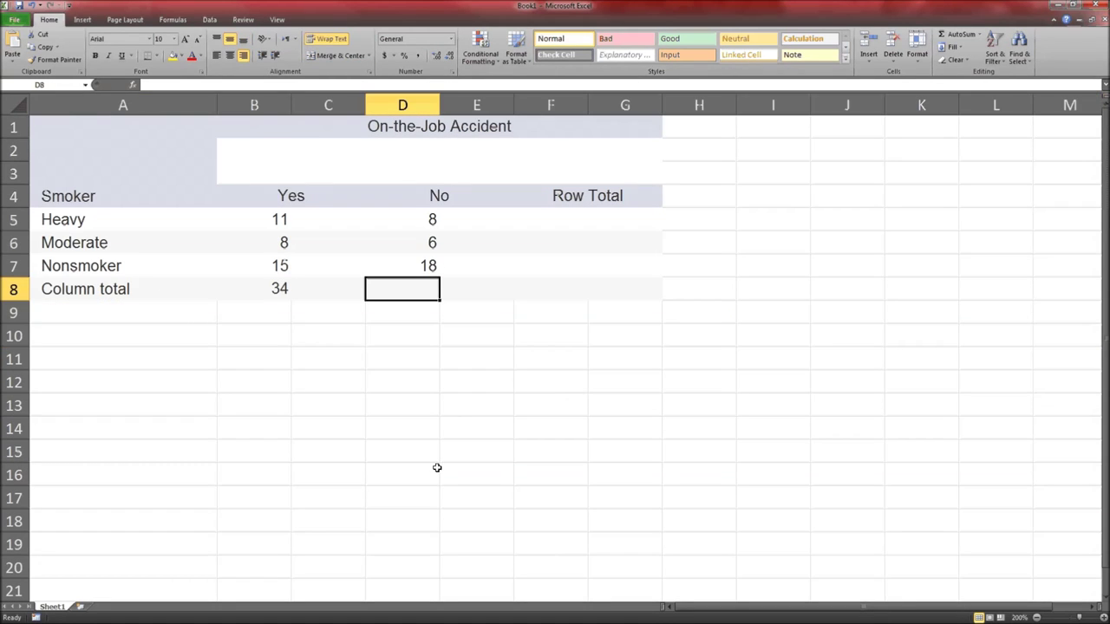
{"action": "key", "text": "Left"}
{"action": "key", "text": "Left"}
{"action": "key", "text": "ctrl+c"}
{"action": "key", "text": "Right"}
{"action": "key", "text": "Right"}
{"action": "key", "text": "Left"}
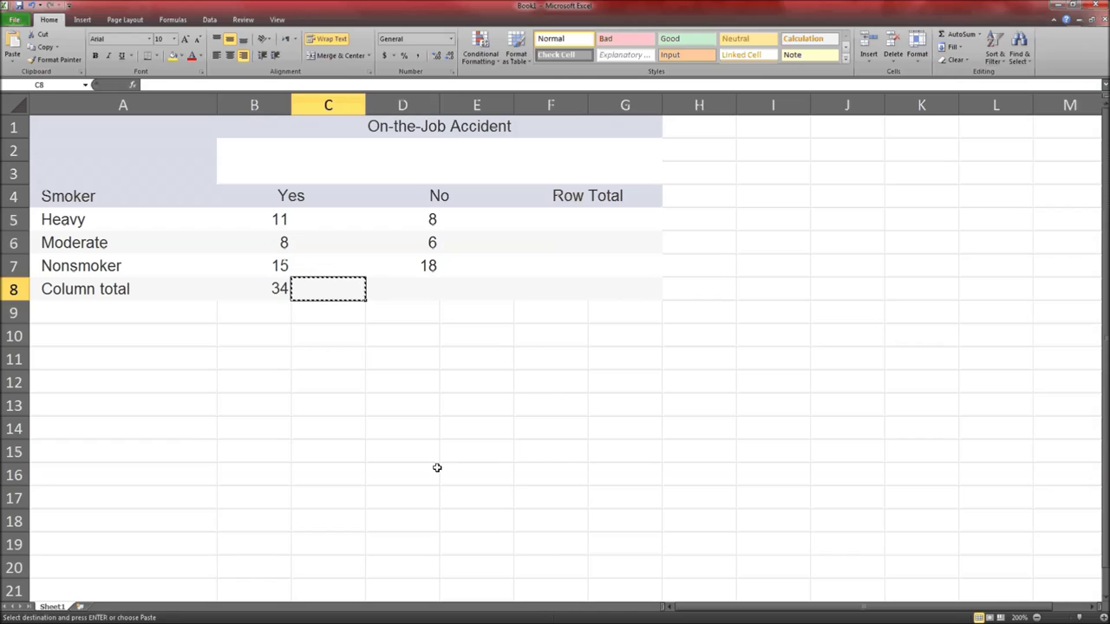
{"action": "key", "text": "Left"}
{"action": "key", "text": "Escape"}
{"action": "key", "text": "ctrl+c"}
{"action": "key", "text": "Right"}
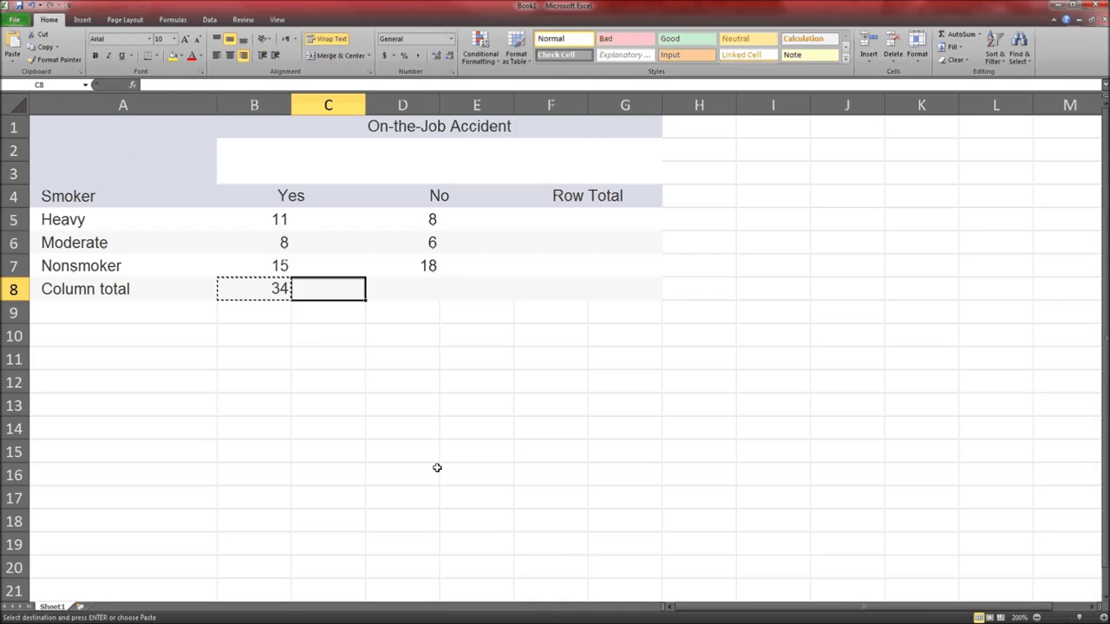
{"action": "key", "text": "Right"}
{"action": "key", "text": "Return"}
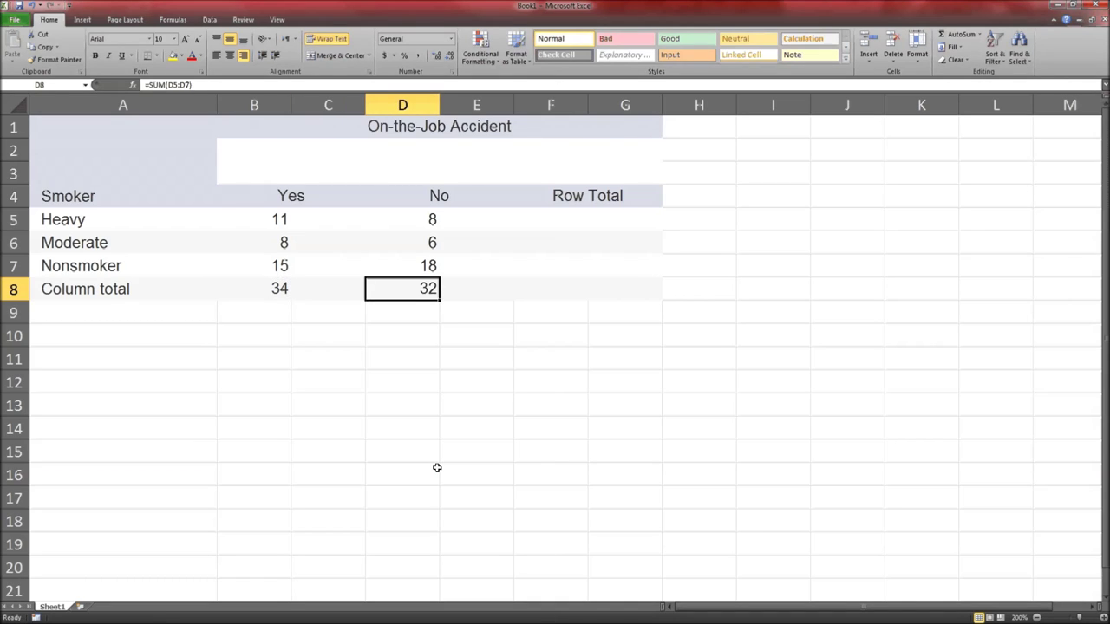
Calculate the Heavy row total in F5 with a SUM of B5:D5
{"action": "key", "text": "Right"}
{"action": "key", "text": "Right"}
{"action": "key", "text": "Right"}
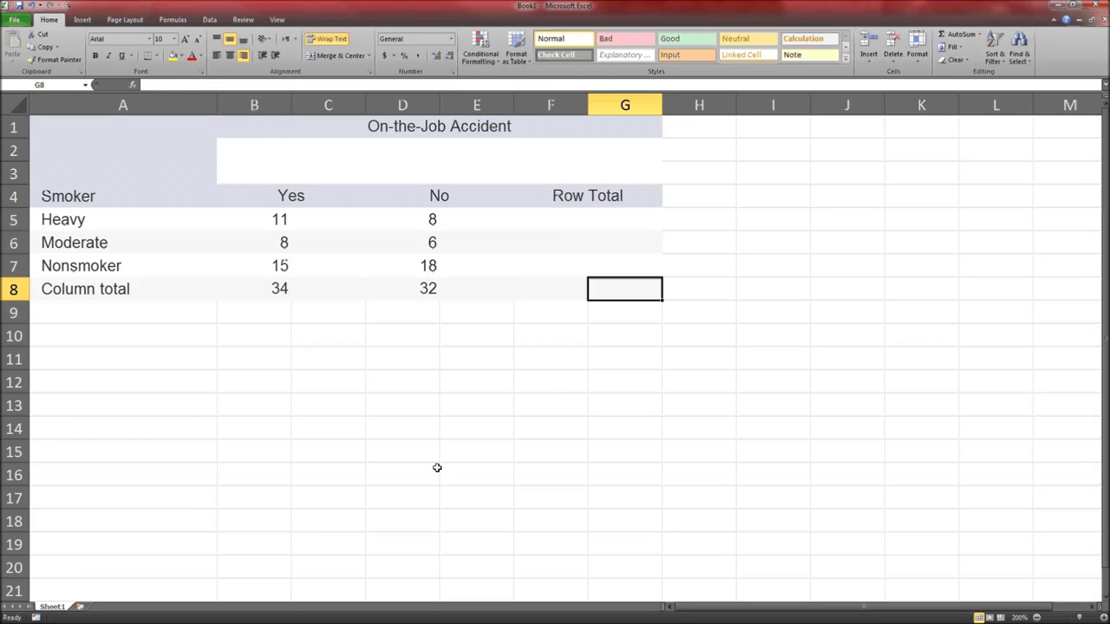
{"action": "key", "text": "Up"}
{"action": "key", "text": "Up"}
{"action": "key", "text": "Up"}
{"action": "key", "text": "Left"}
{"action": "type", "text": "=SUM("}
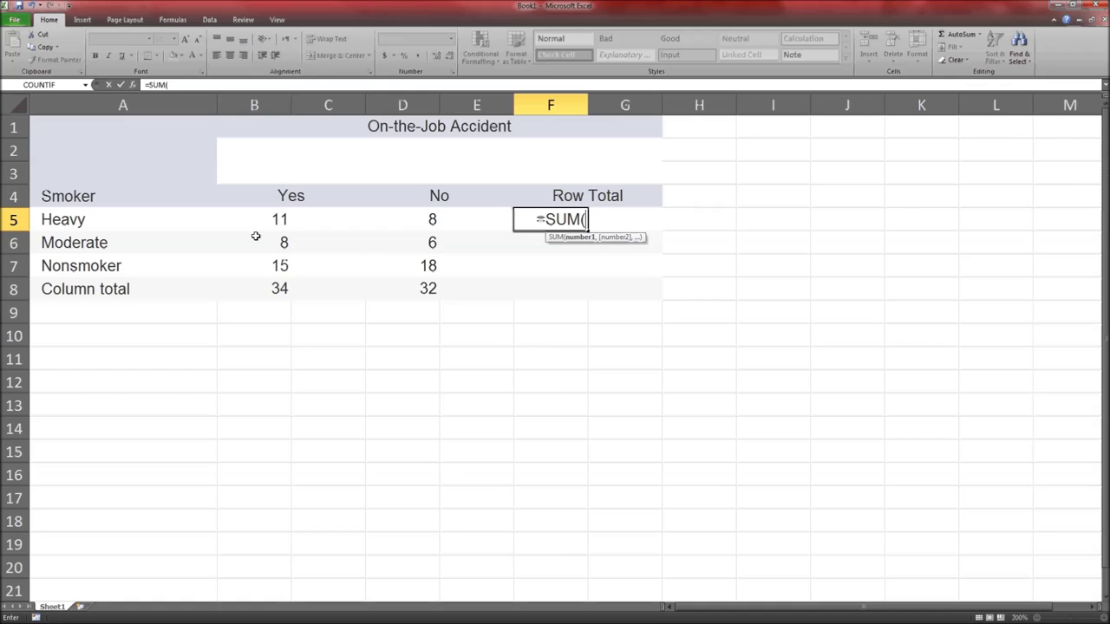
{"action": "left_click_drag", "start_coordinate": [244, 217], "coordinate": [385, 219]}
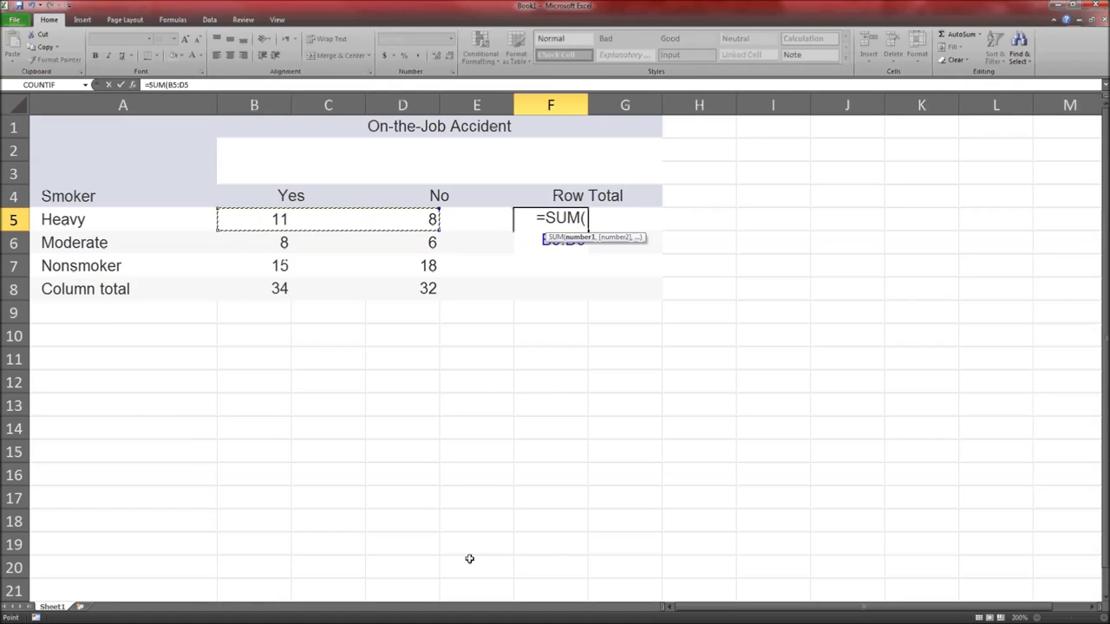
{"action": "key", "text": "Return"}
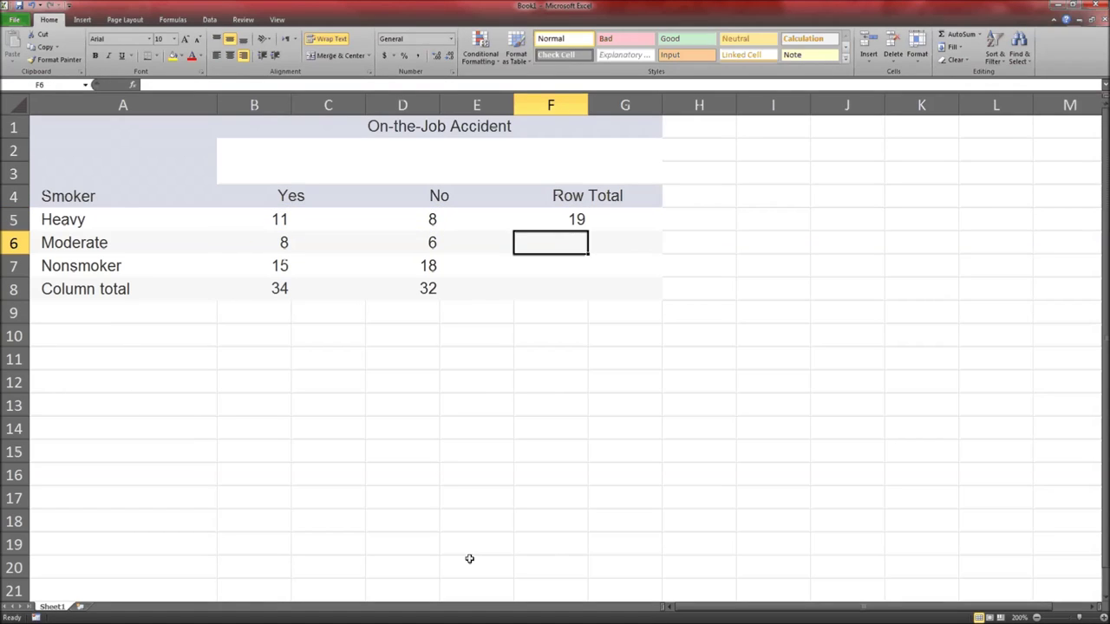
Copy the Heavy row total formula down through F8
{"action": "key", "text": "Up"}
{"action": "key", "text": "ctrl+c"}
{"action": "key", "text": "shift+Down"}
{"action": "key", "text": "shift+Down"}
{"action": "key", "text": "shift+Down"}
{"action": "key", "text": "ctrl+v"}
{"action": "key", "text": "Down"}
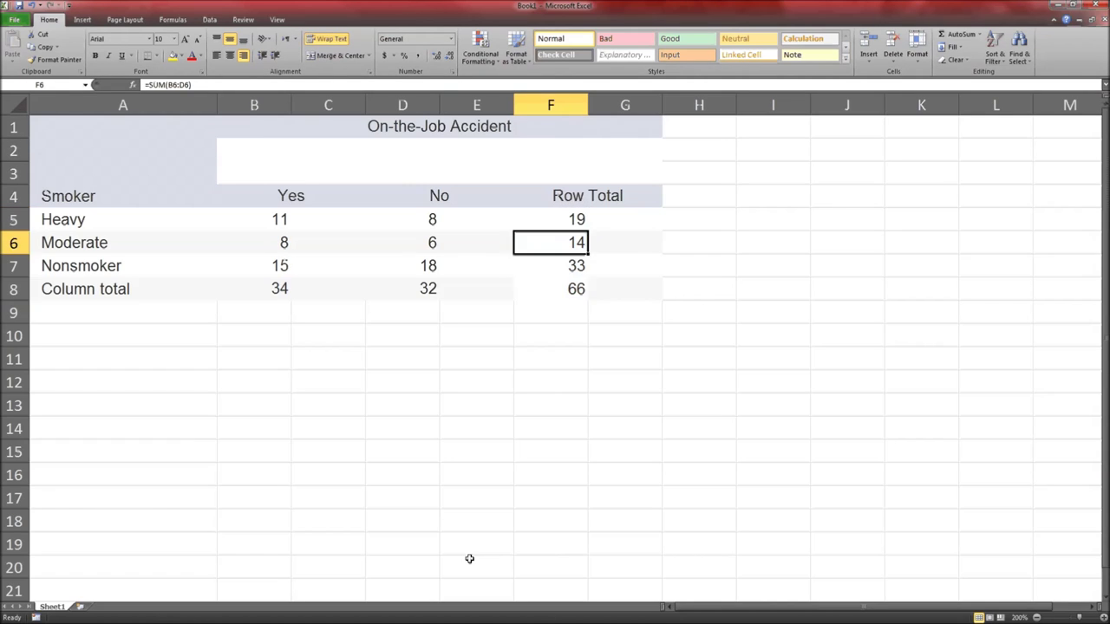
Make the grand total in F8 and the column totals in B8 and D8 bold
{"action": "key", "text": "Down"}
{"action": "key", "text": "Down"}
{"action": "key", "text": "ctrl+b"}
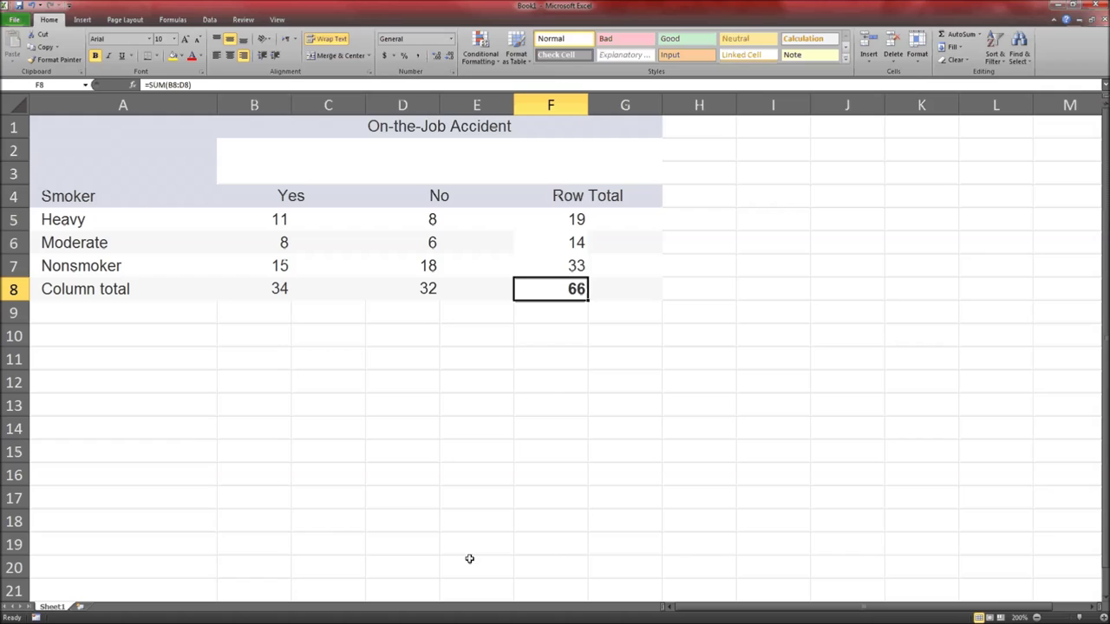
{"action": "key", "text": "Down"}
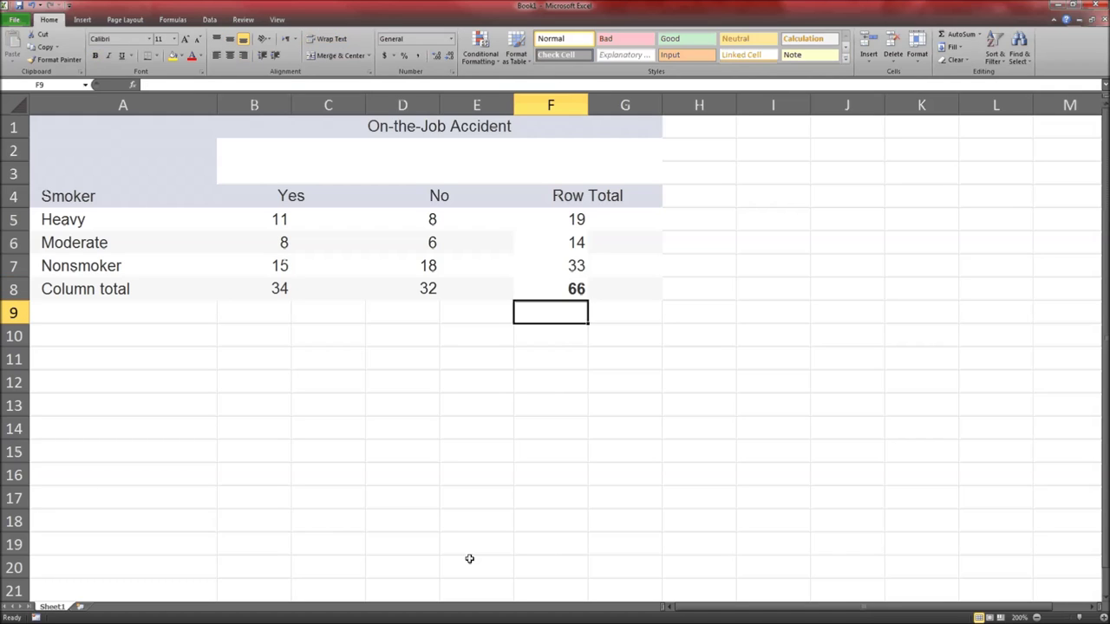
{"action": "key", "text": "Left"}
{"action": "key", "text": "Up"}
{"action": "key", "text": "Left"}
{"action": "key", "text": "Left"}
{"action": "key", "text": "Left"}
{"action": "key", "text": "shift+Right"}
{"action": "key", "text": "shift+Right"}
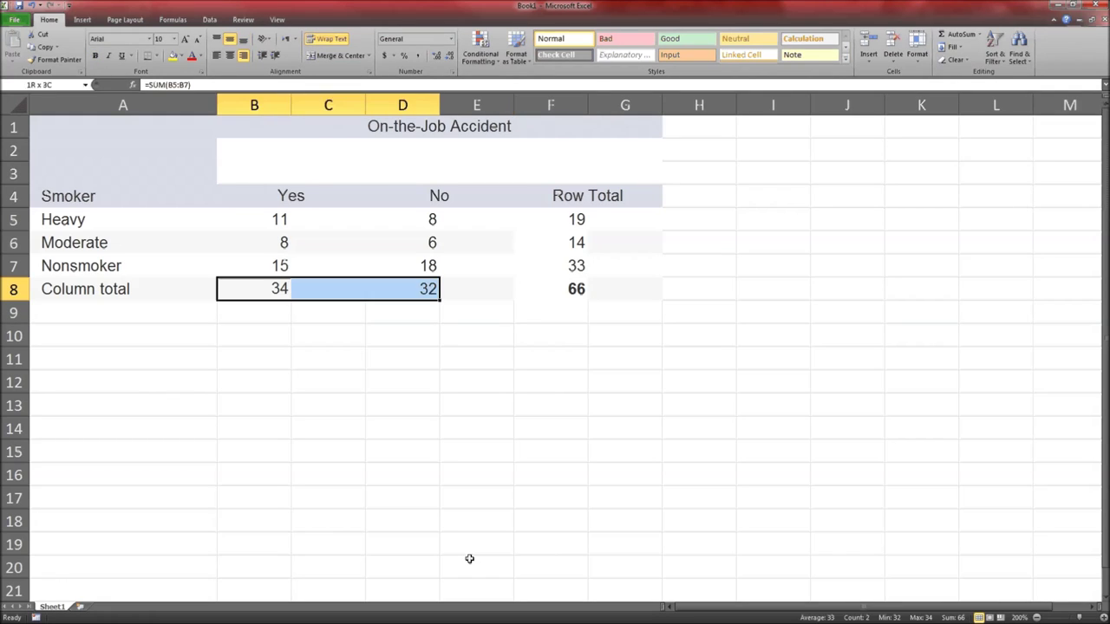
{"action": "key", "text": "shift+Right"}
{"action": "key", "text": "shift+Right"}
{"action": "key", "text": "ctrl+b"}
Make the row totals in F5:F7 bold to match the grand total
{"action": "key", "text": "Right"}
{"action": "key", "text": "Right"}
{"action": "key", "text": "Right"}
{"action": "key", "text": "Right"}
{"action": "key", "text": "Right"}
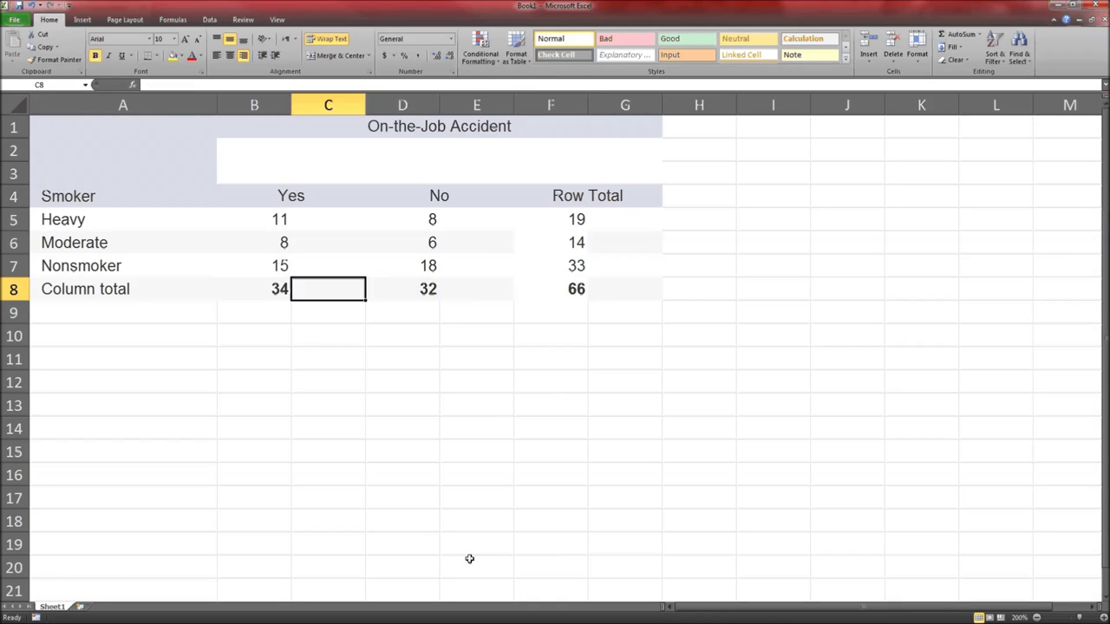
{"action": "key", "text": "Left"}
{"action": "key", "text": "shift+Up"}
{"action": "key", "text": "shift+Up"}
{"action": "key", "text": "shift+Up"}
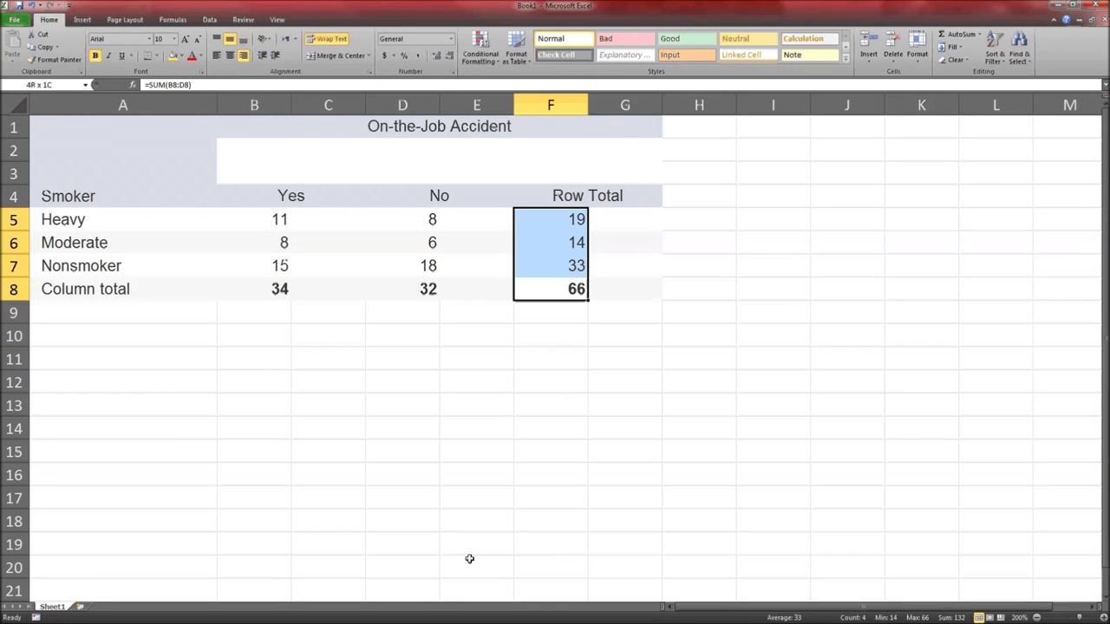
{"action": "key", "text": "ctrl+b"}
{"action": "key", "text": "ctrl+b"}
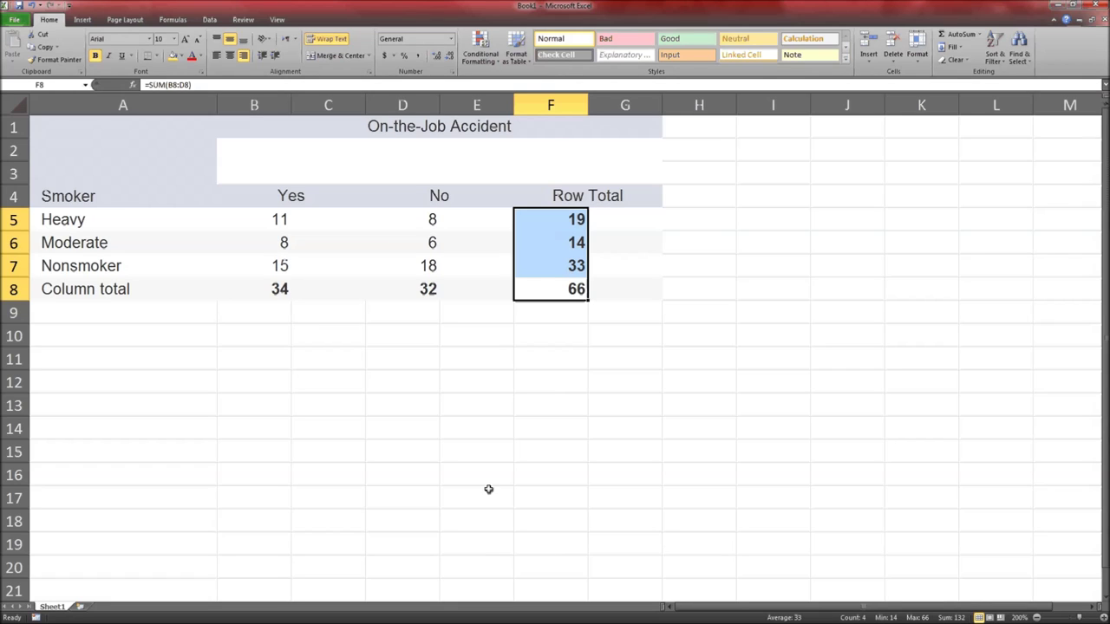
{"action": "left_click", "coordinate": [560, 292]}
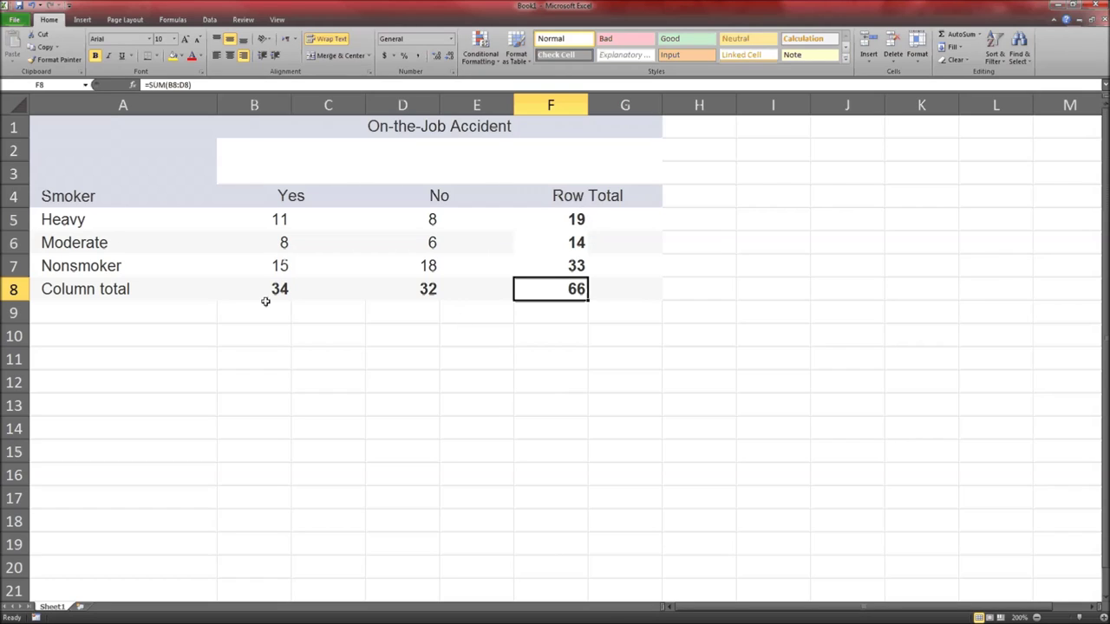
{"action": "left_click", "coordinate": [171, 367]}
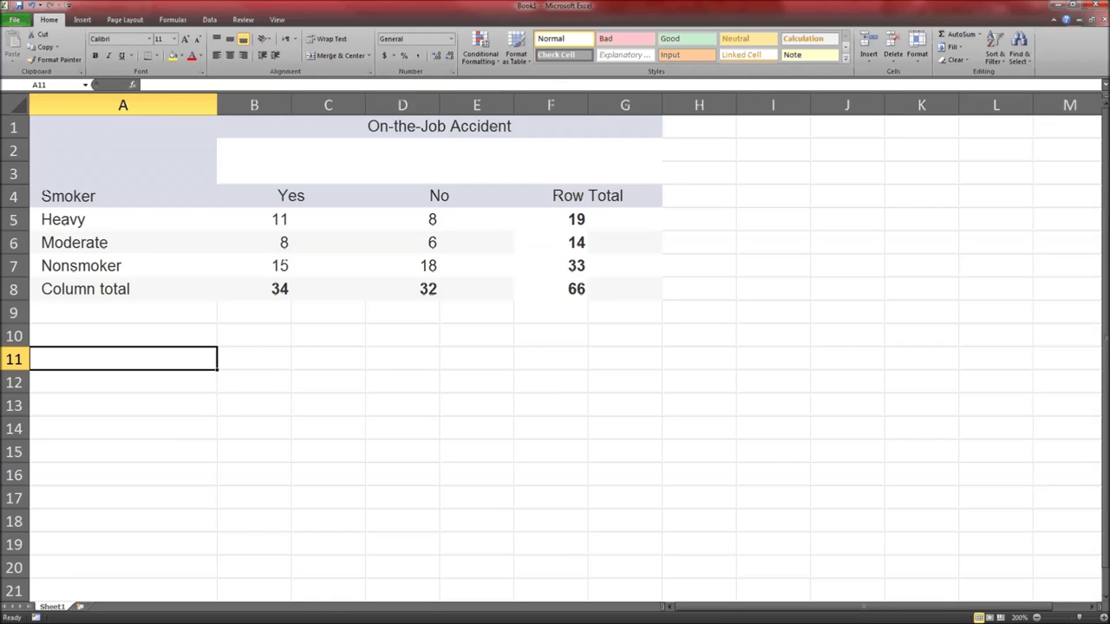
Switch to the browser and read part (a) of Exercise 13.19 on the row and column percentages
{"action": "key", "text": "alt+Tab"}
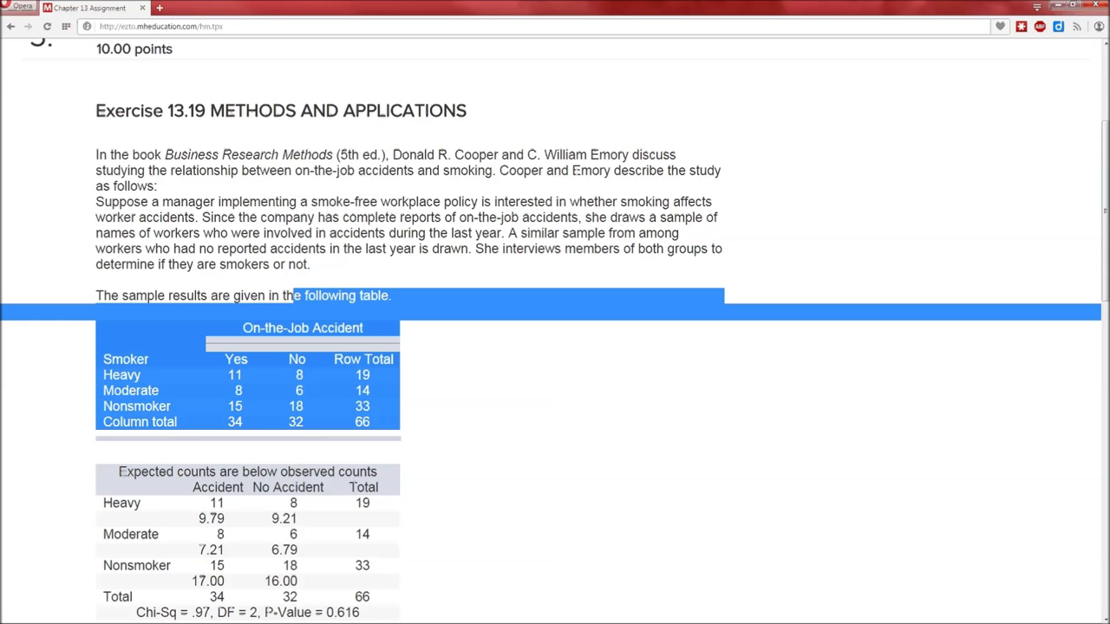
{"action": "left_click", "coordinate": [309, 353]}
{"action": "scroll", "coordinate": [312, 352], "scroll_direction": "down", "scroll_amount": 5}
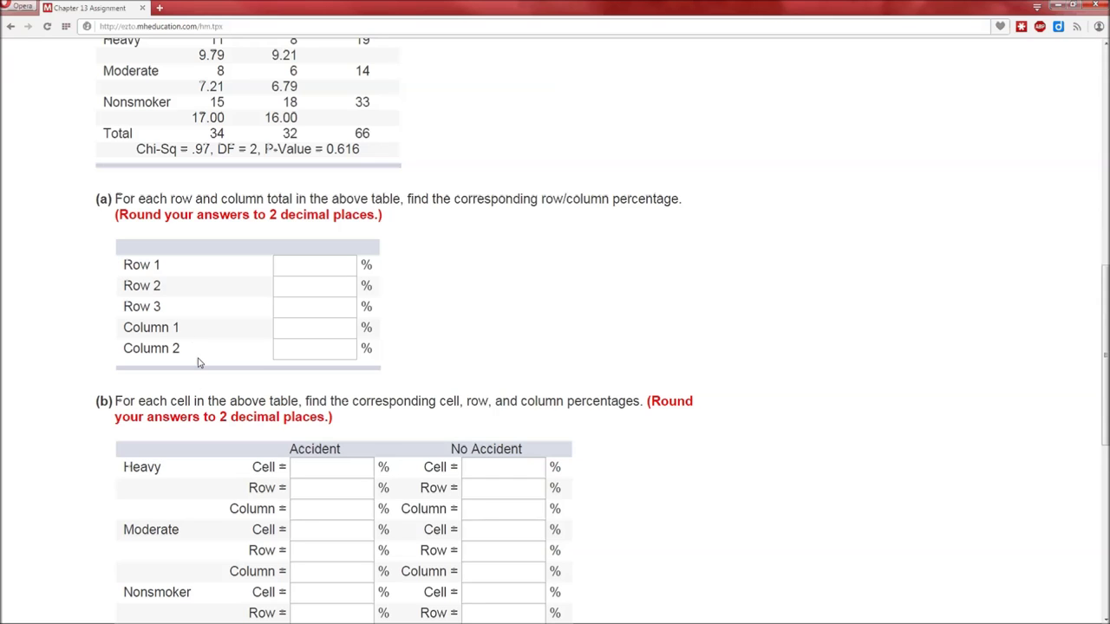
Return to Excel, calculate the Heavy row's share in G5 with =F5/66, and copy that formula
{"action": "key", "text": "alt+Tab"}
{"action": "left_click", "coordinate": [585, 219]}
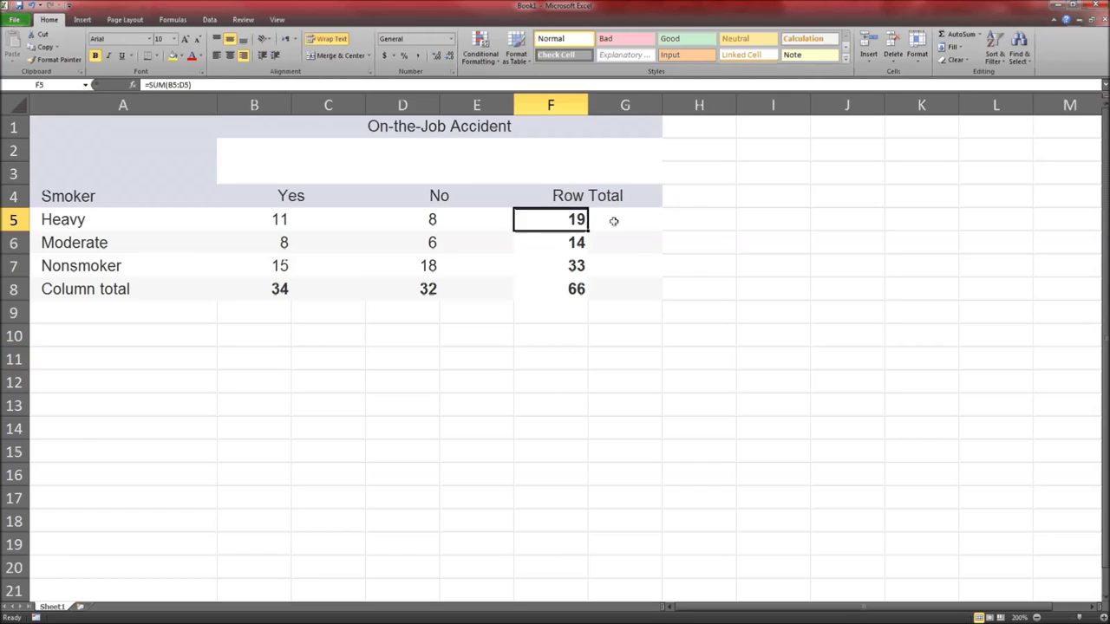
{"action": "left_click", "coordinate": [619, 220]}
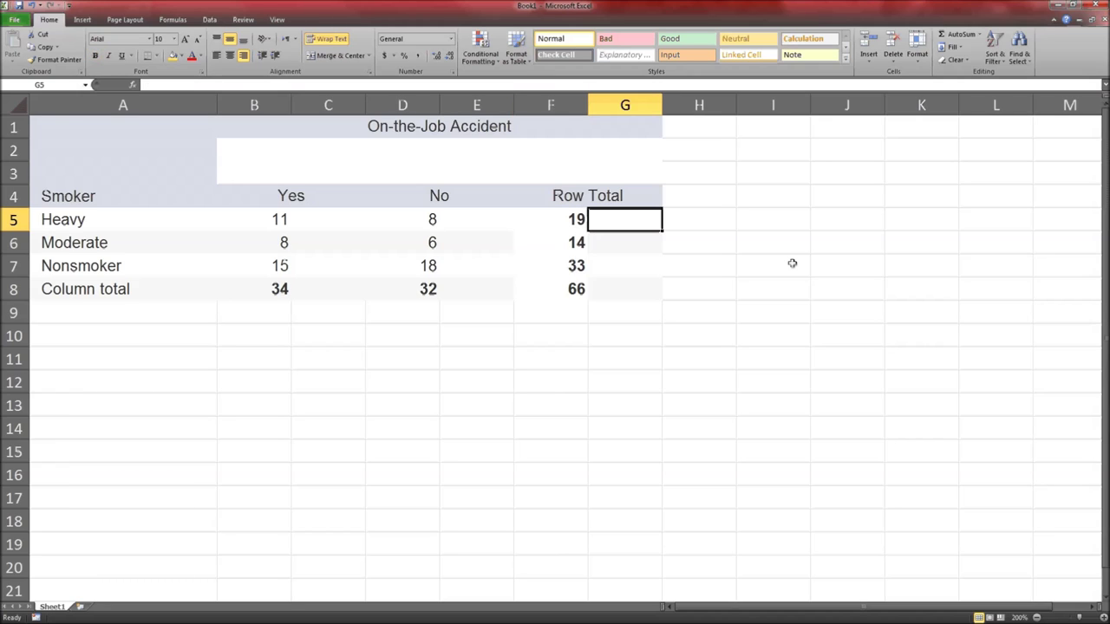
{"action": "type", "text": "="}
{"action": "key", "text": "Left"}
{"action": "type", "text": "/"}
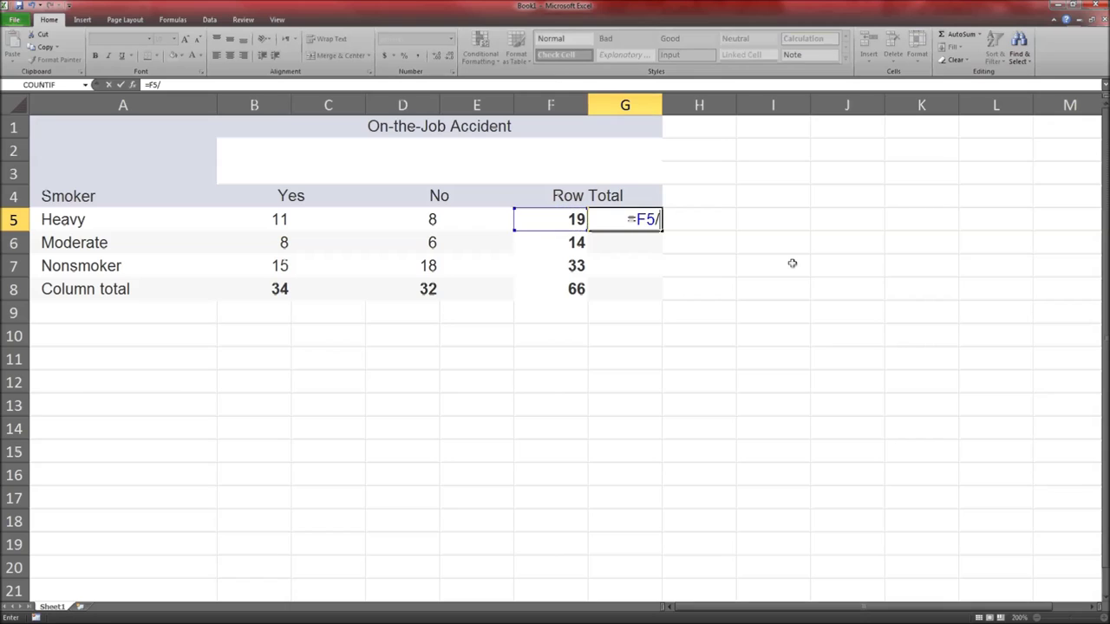
{"action": "type", "text": "66"}
{"action": "key", "text": "Return"}
{"action": "key", "text": "ctrl+c"}
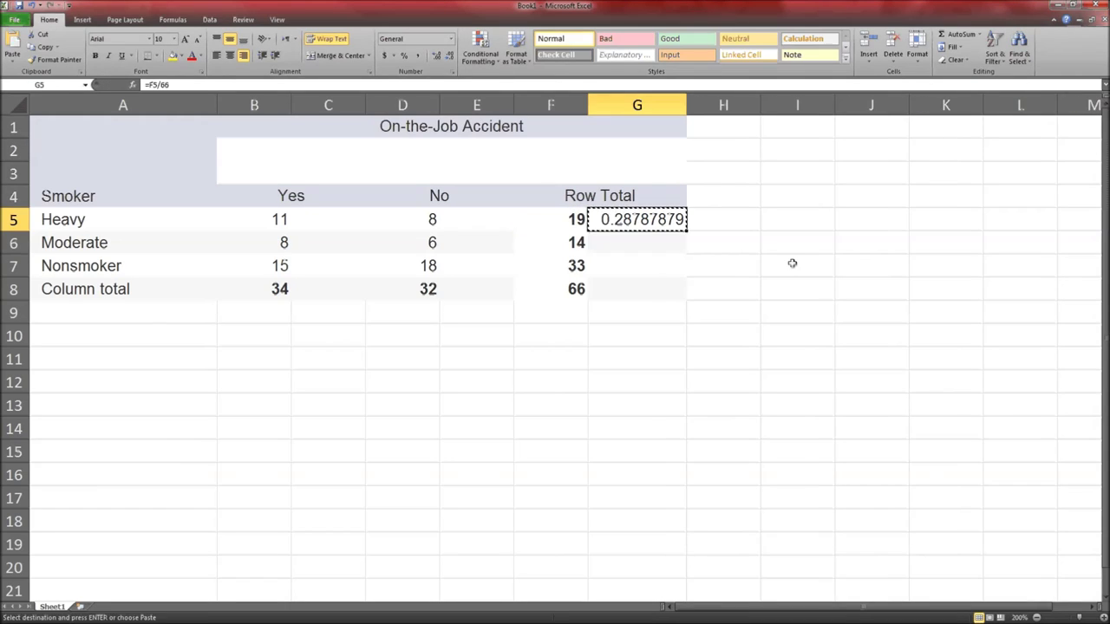
Paste the share formula over G5:G7 so that every smoker category's row total is divided by 66
{"action": "key", "text": "shift+Down"}
{"action": "key", "text": "shift+Down"}
{"action": "key", "text": "Return"}
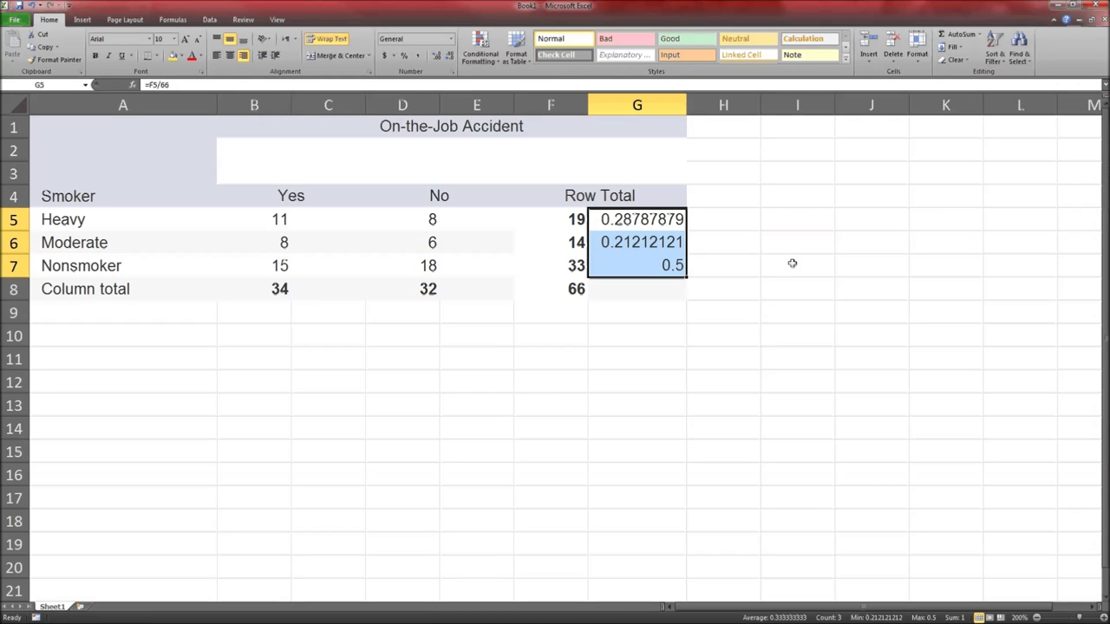
Calculate the Yes column's share in B9 with =B8/66 and copy that formula to D9 for the No column
{"action": "left_click", "coordinate": [243, 309]}
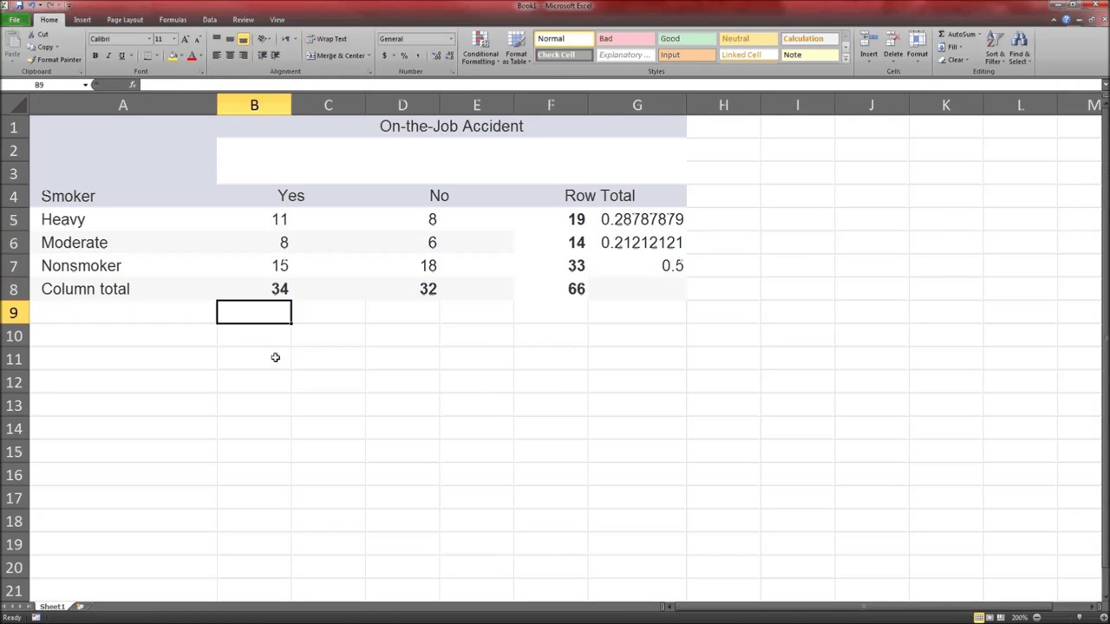
{"action": "type", "text": "="}
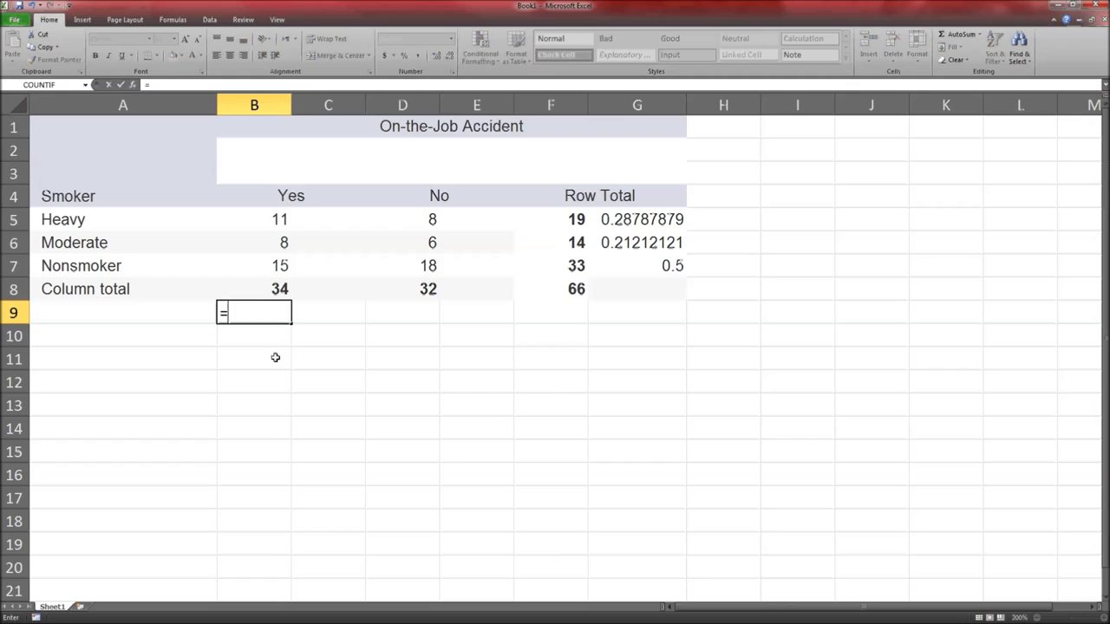
{"action": "key", "text": "Up"}
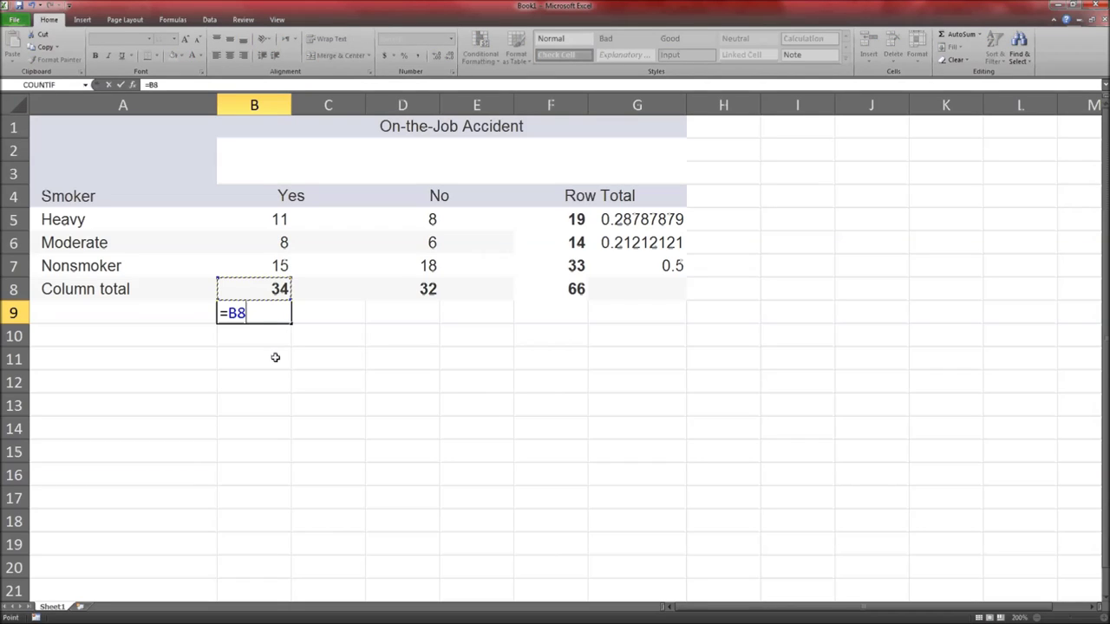
{"action": "type", "text": "/66"}
{"action": "key", "text": "ctrl+Return"}
{"action": "key", "text": "ctrl+c"}
{"action": "key", "text": "Right"}
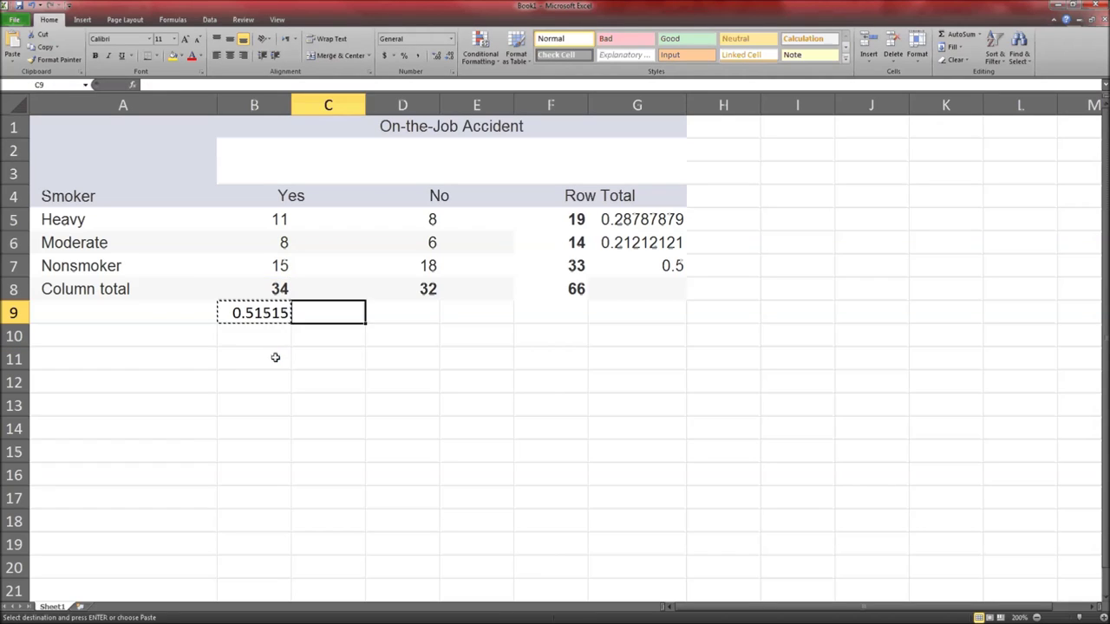
{"action": "key", "text": "Right"}
{"action": "key", "text": "ctrl+v"}
{"action": "key", "text": "Return"}
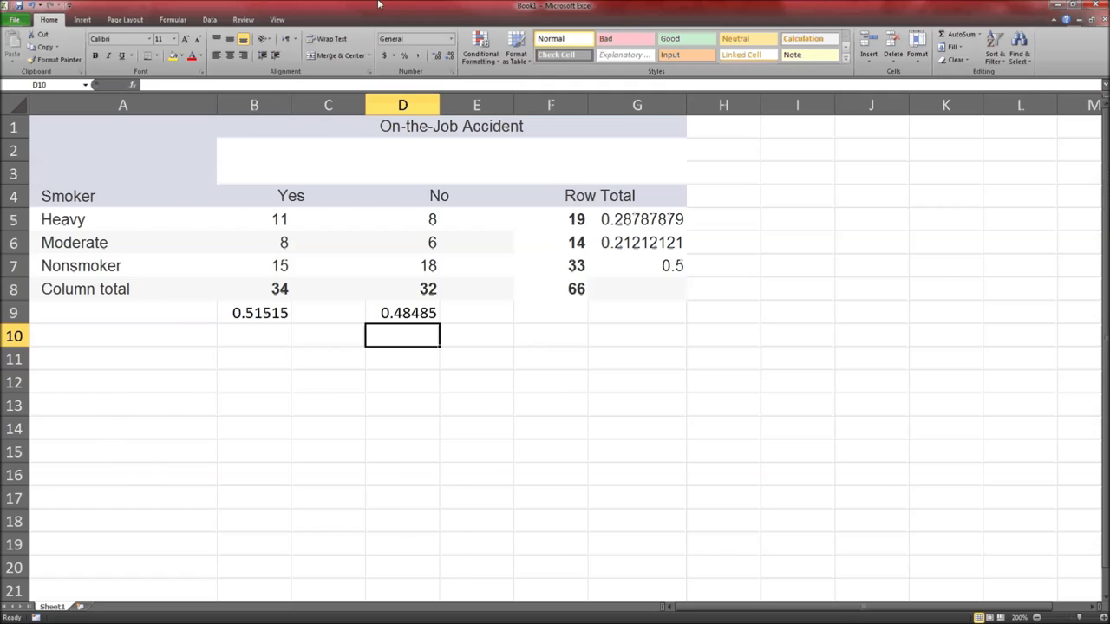
Switch to the browser and enter the part (a) percentages 28.79 for Row 1, 21.21 for Row 2 and 50 for Row 3
{"action": "key", "text": "alt+Tab"}
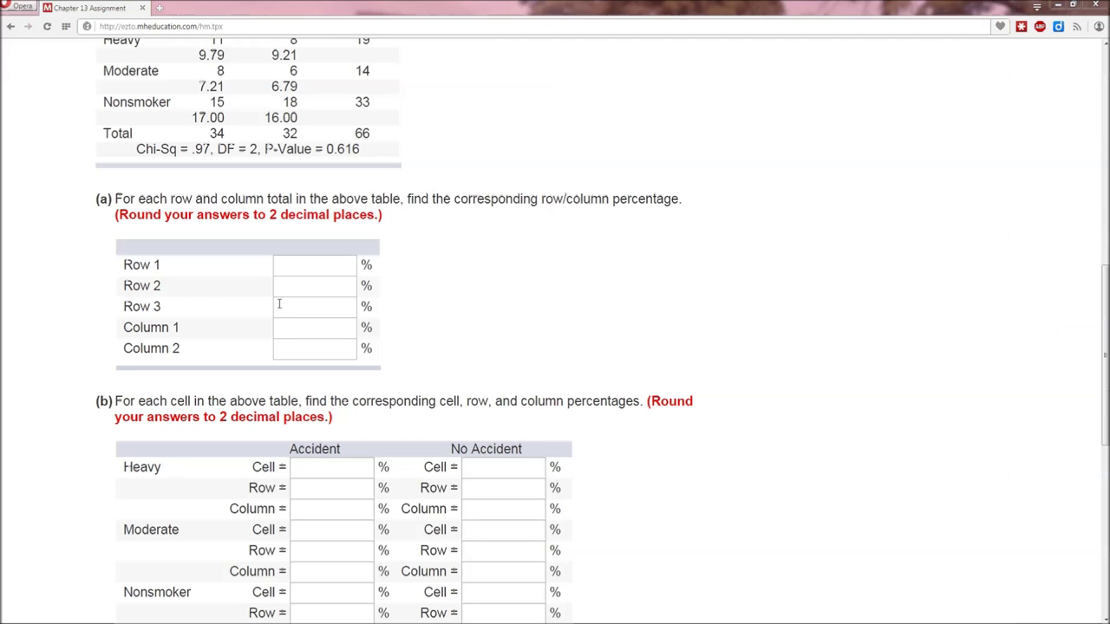
{"action": "left_click", "coordinate": [303, 263]}
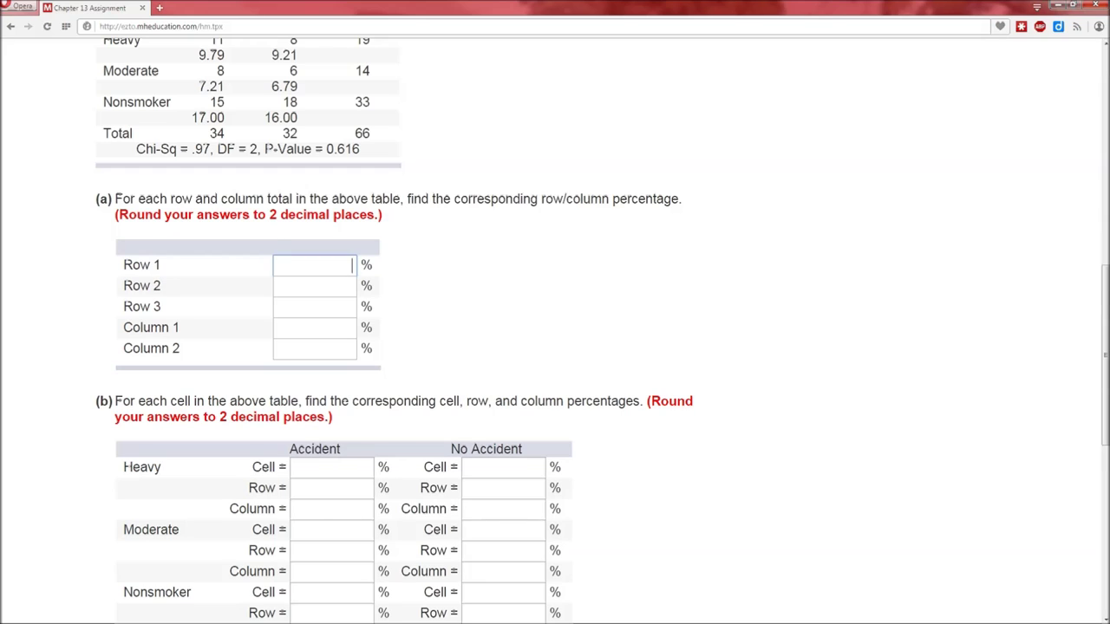
{"action": "type", "text": "28.79"}
{"action": "key", "text": "Tab"}
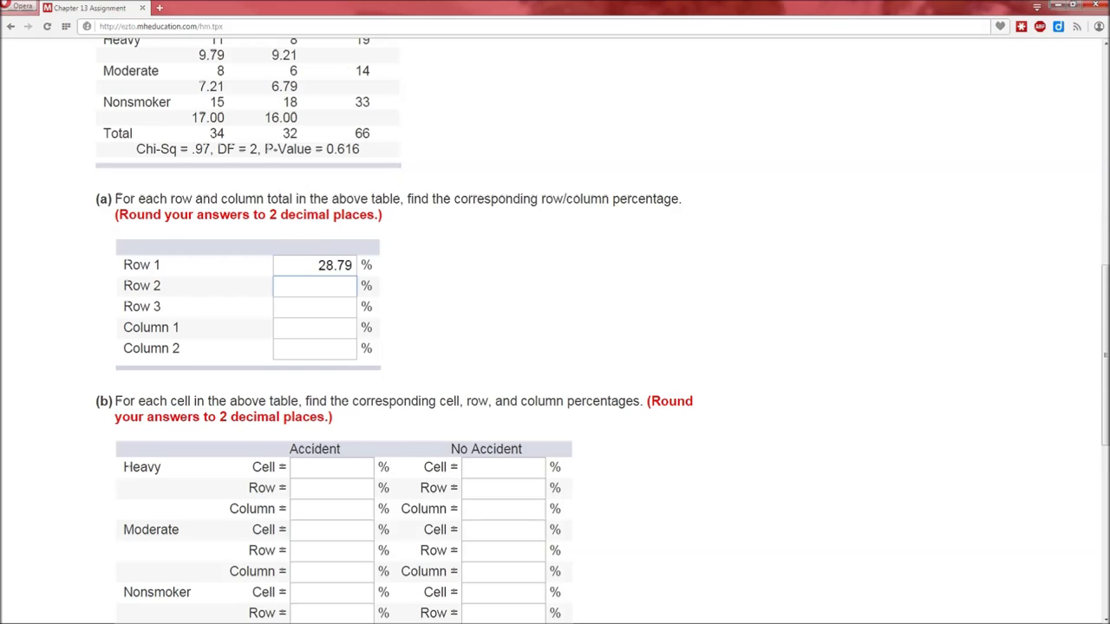
{"action": "type", "text": "21.21"}
{"action": "key", "text": "Tab"}
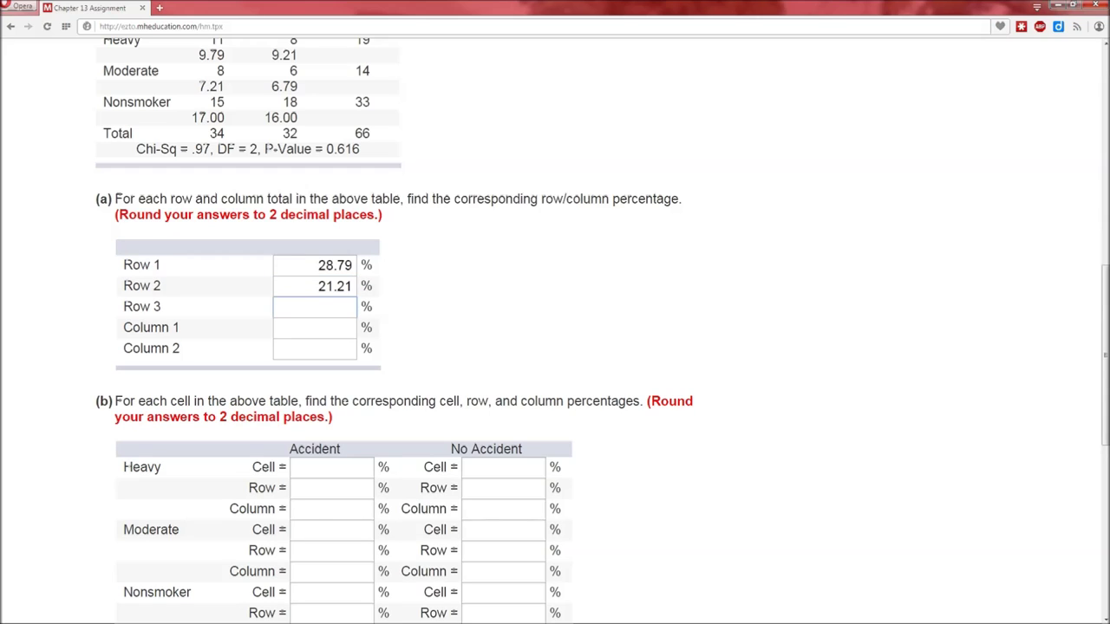
{"action": "type", "text": "50"}
{"action": "key", "text": "Tab"}
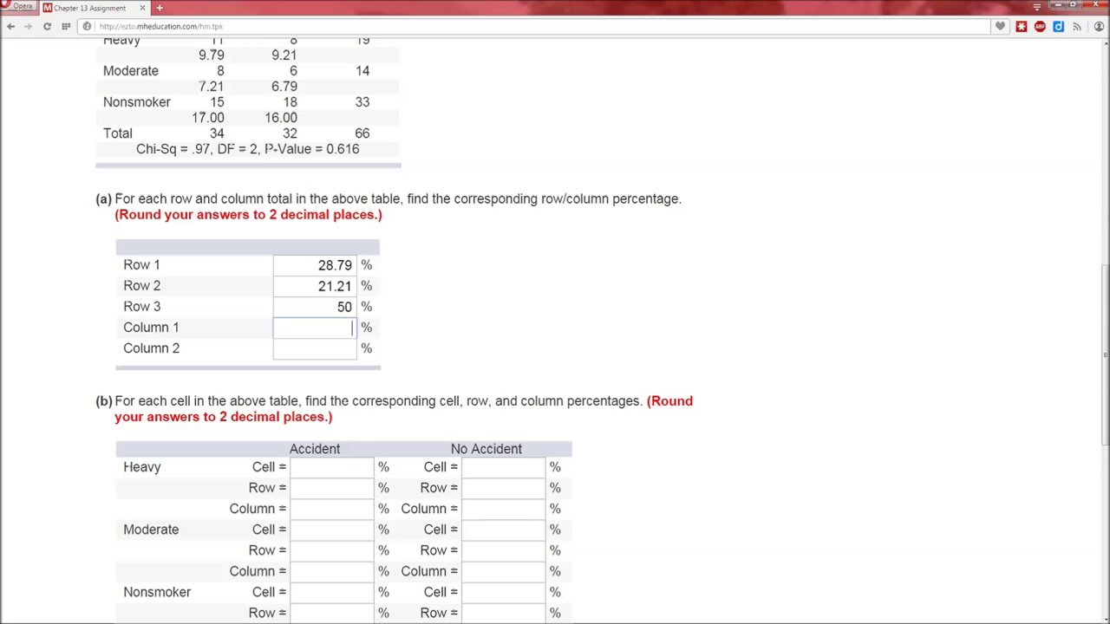
Enter the part (a) percentages 51.52 for Column 1 and 48.49 for Column 2
{"action": "type", "text": "51.52"}
{"action": "key", "text": "Tab"}
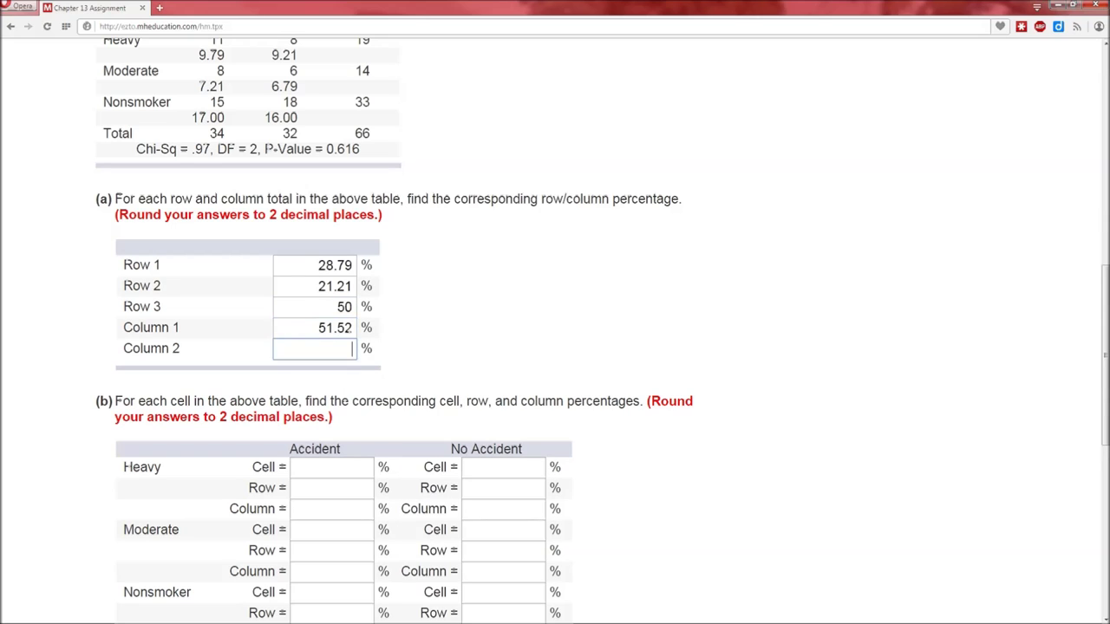
{"action": "type", "text": "48.49"}
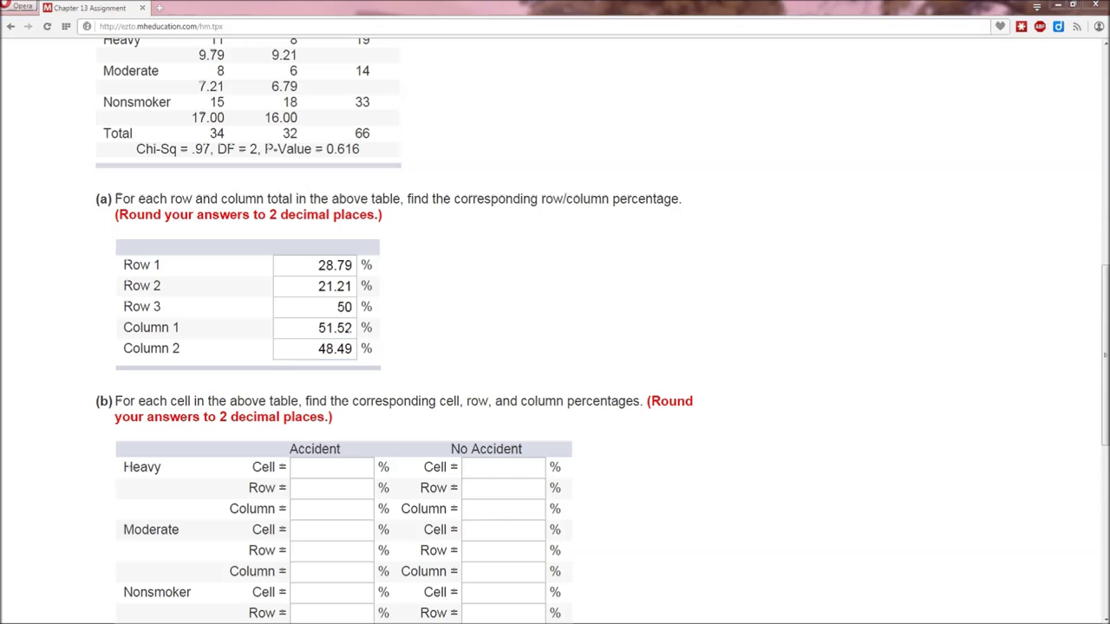
Return to Excel and format the column shares in B9 and D9 as percentages with two decimal places
{"action": "key", "text": "alt+Tab"}
{"action": "left_click_drag", "start_coordinate": [235, 310], "coordinate": [285, 313]}
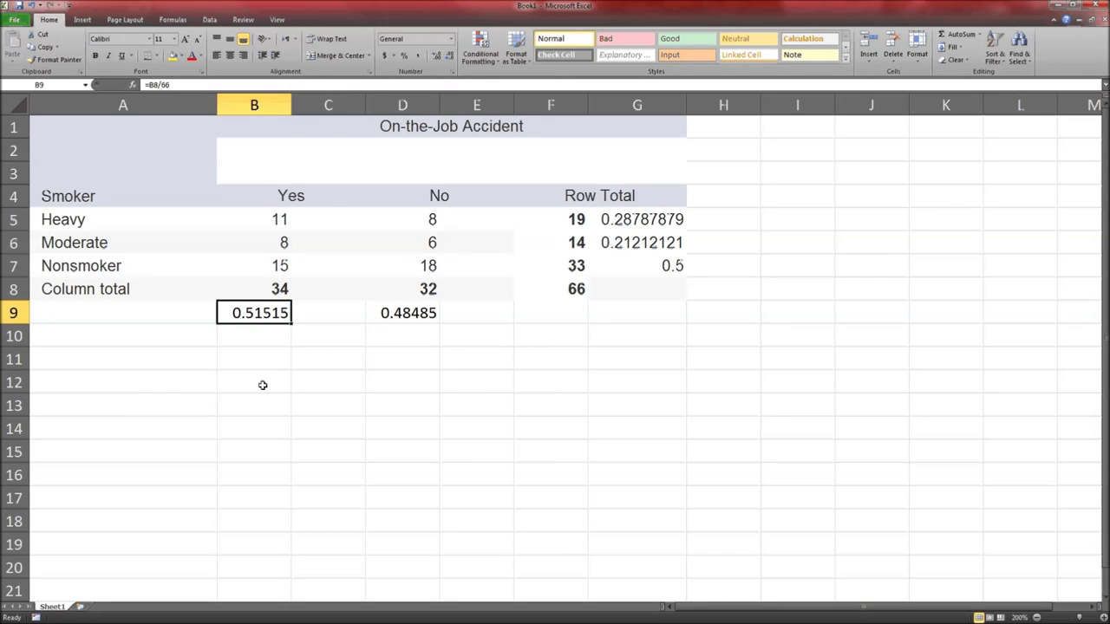
{"action": "left_click", "coordinate": [403, 55]}
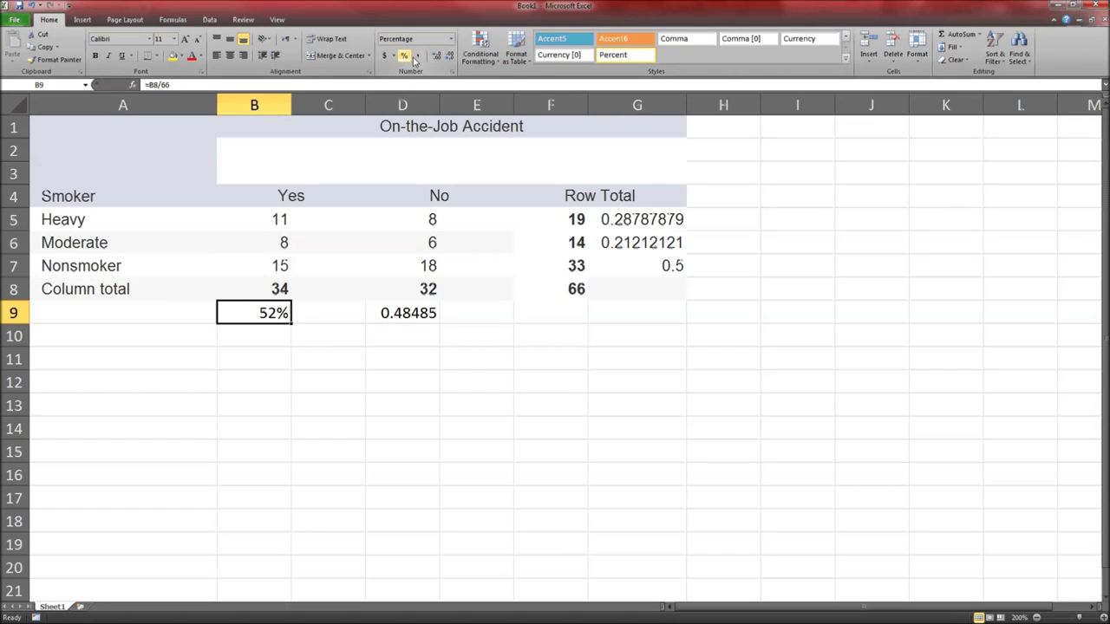
{"action": "left_click", "coordinate": [437, 56]}
{"action": "left_click", "coordinate": [437, 56]}
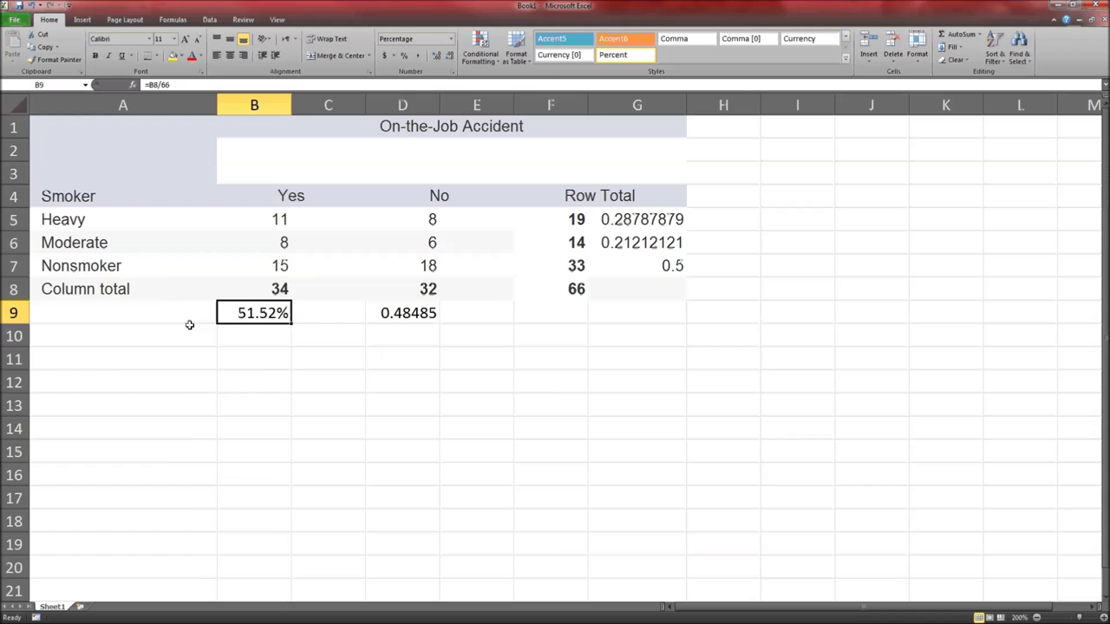
{"action": "left_click", "coordinate": [438, 322]}
{"action": "left_click", "coordinate": [404, 56]}
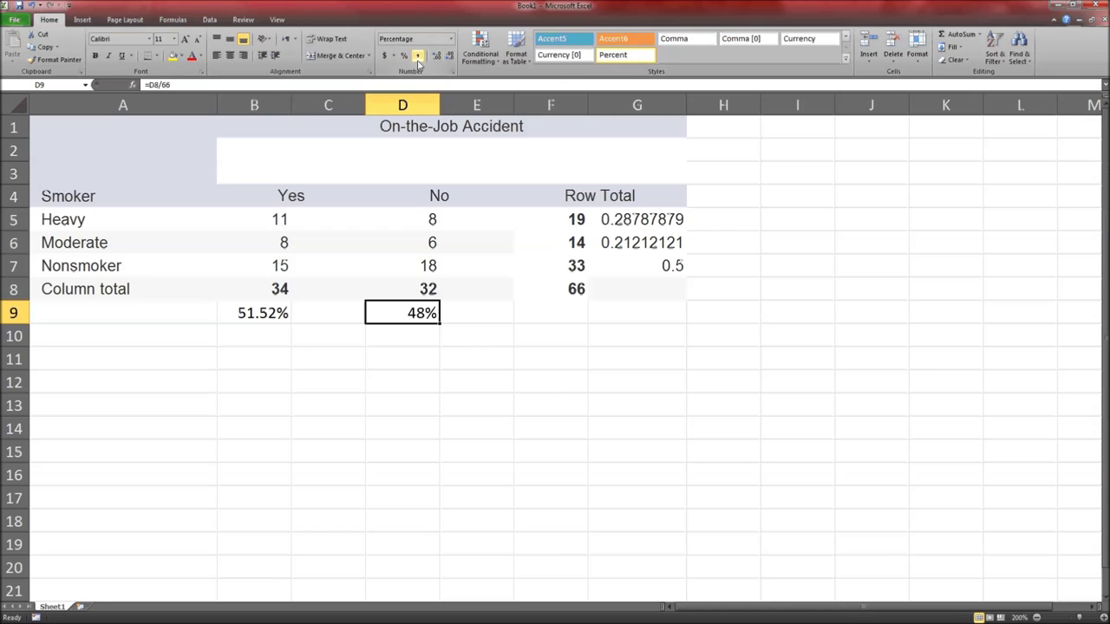
{"action": "left_click", "coordinate": [435, 55]}
{"action": "left_click", "coordinate": [435, 54]}
Format the row shares in G5:G7 as percentages with two decimal places
{"action": "left_click_drag", "start_coordinate": [621, 219], "coordinate": [637, 260]}
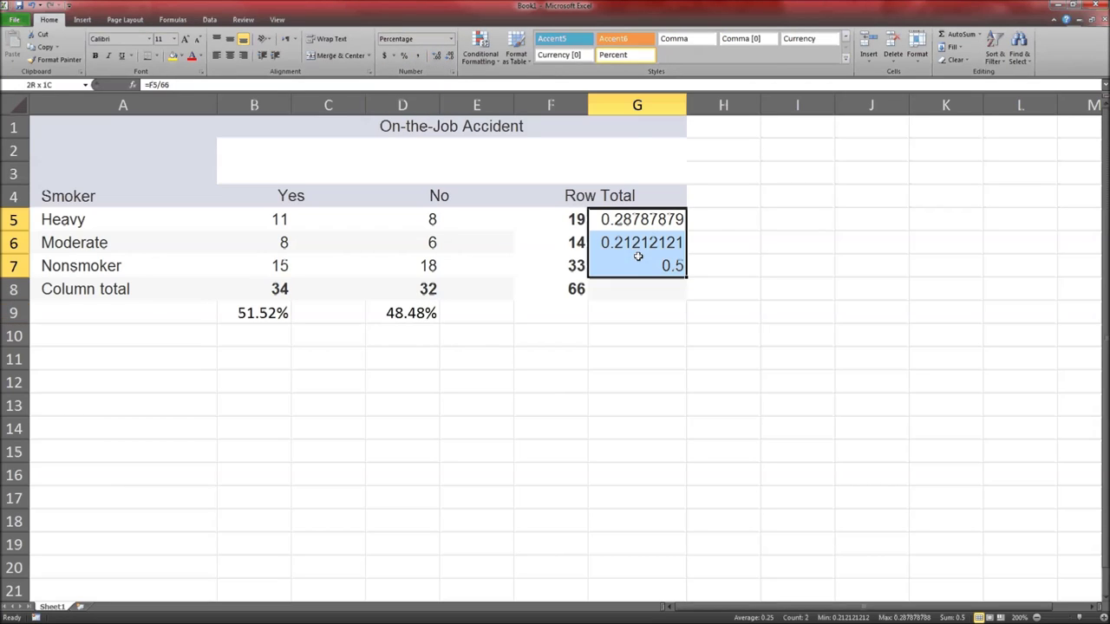
{"action": "left_click", "coordinate": [404, 55]}
{"action": "left_click", "coordinate": [435, 55]}
{"action": "left_click", "coordinate": [436, 55]}
{"action": "left_click", "coordinate": [637, 331]}
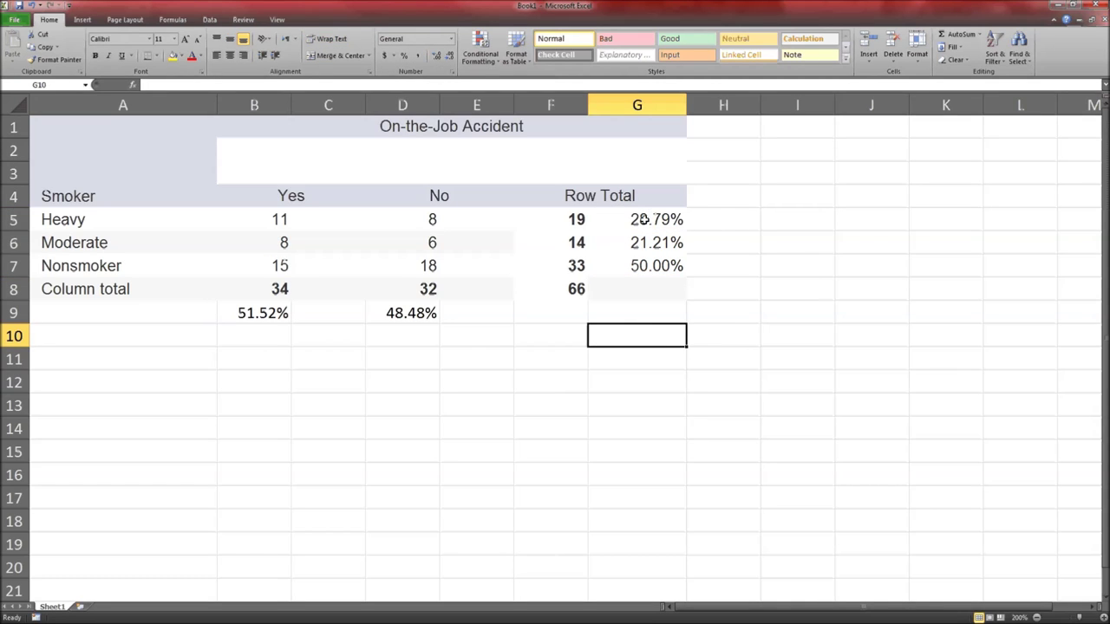
Compare the part (a) answers in the browser with the Excel percentages, adjusting D9's decimal places to check its rounding
{"action": "key", "text": "alt+Tab"}
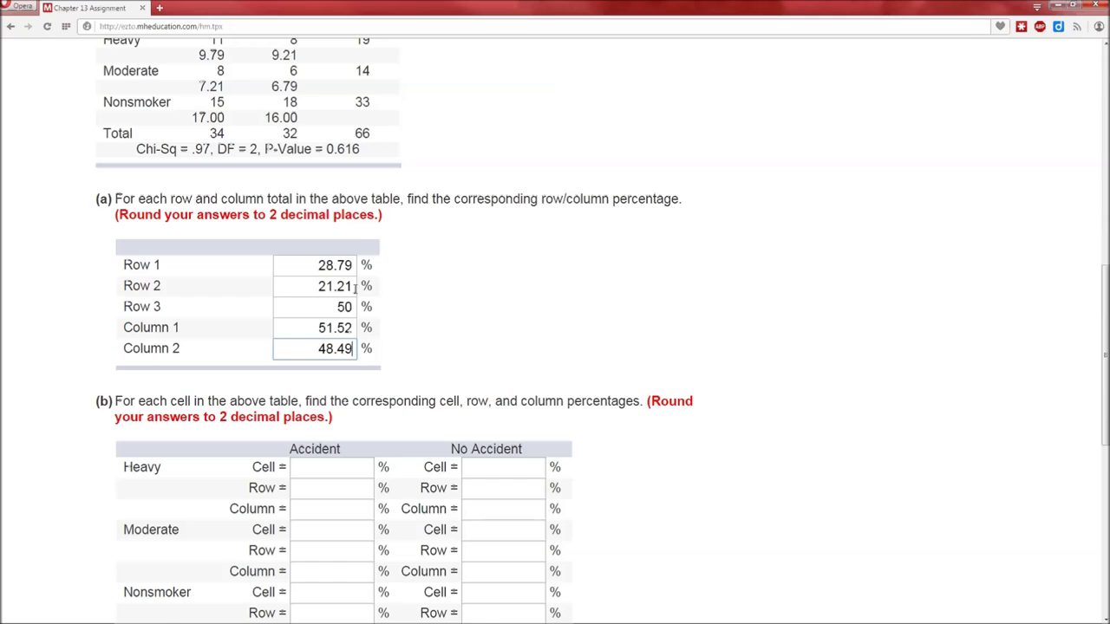
{"action": "key", "text": "alt+Tab"}
{"action": "key", "text": "alt+Tab"}
{"action": "key", "text": "alt+Tab"}
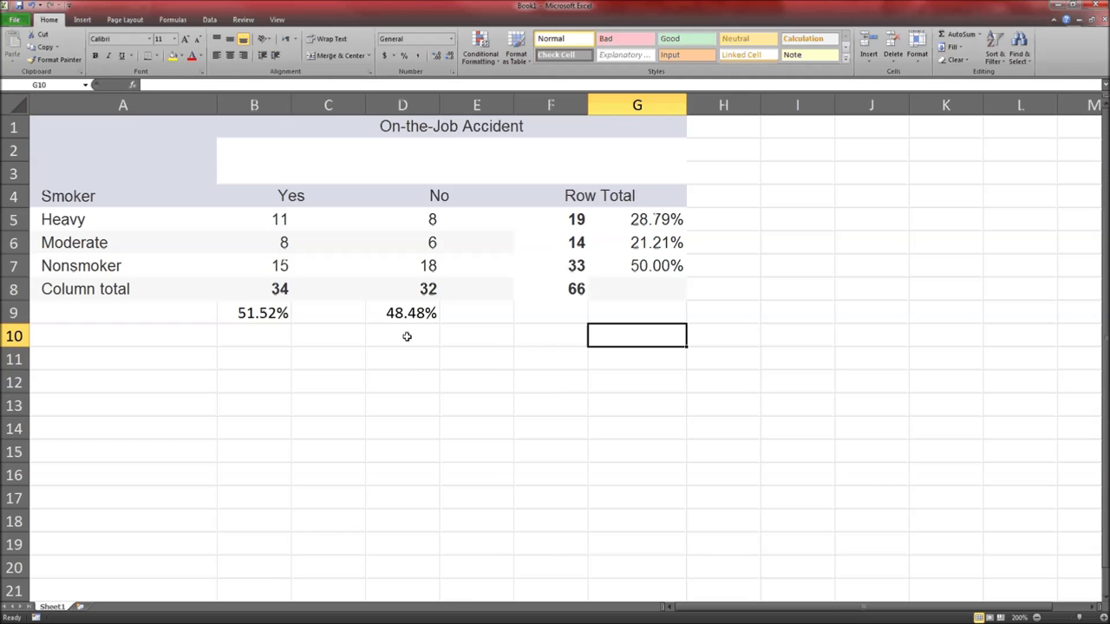
{"action": "key", "text": "alt+Tab"}
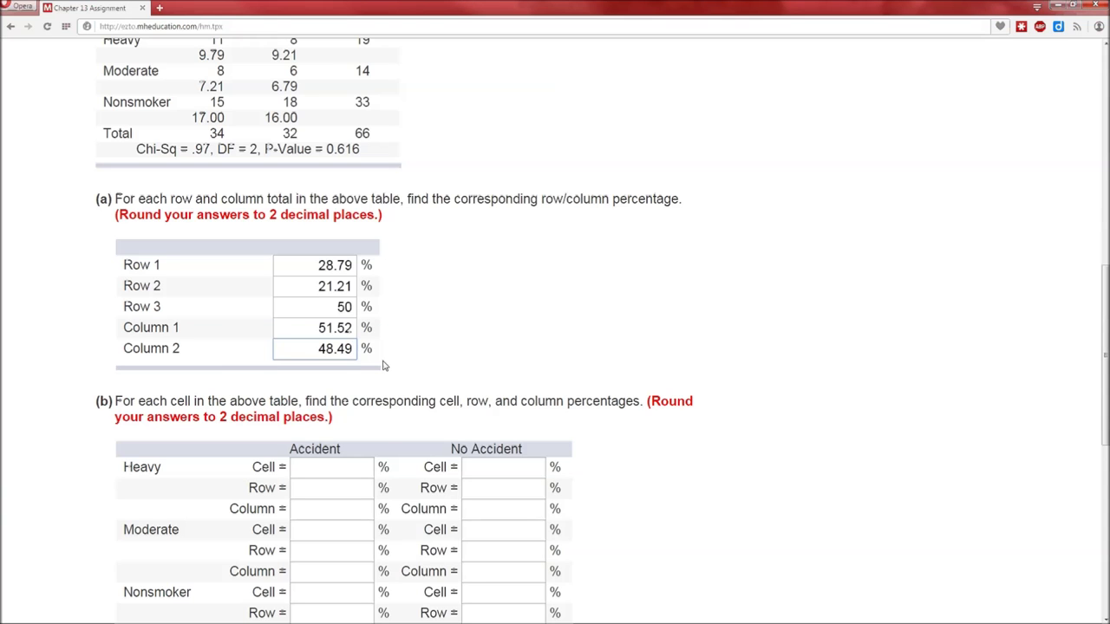
{"action": "key", "text": "alt+Tab"}
{"action": "left_click", "coordinate": [420, 310]}
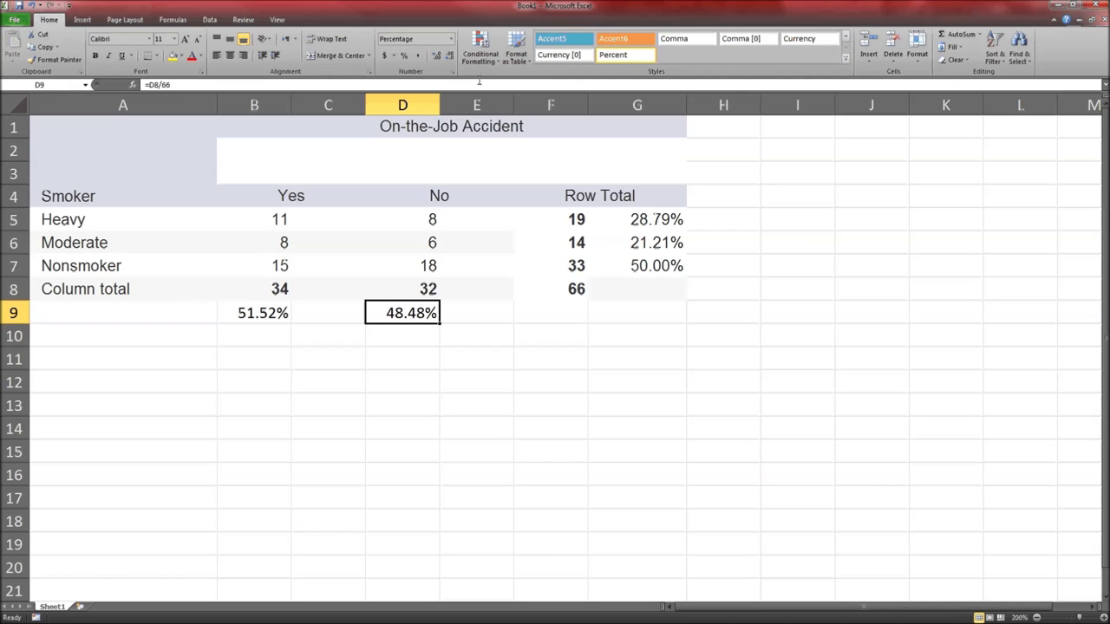
{"action": "left_click", "coordinate": [436, 58]}
{"action": "left_click", "coordinate": [436, 57]}
{"action": "left_click", "coordinate": [436, 57]}
{"action": "left_click", "coordinate": [436, 56]}
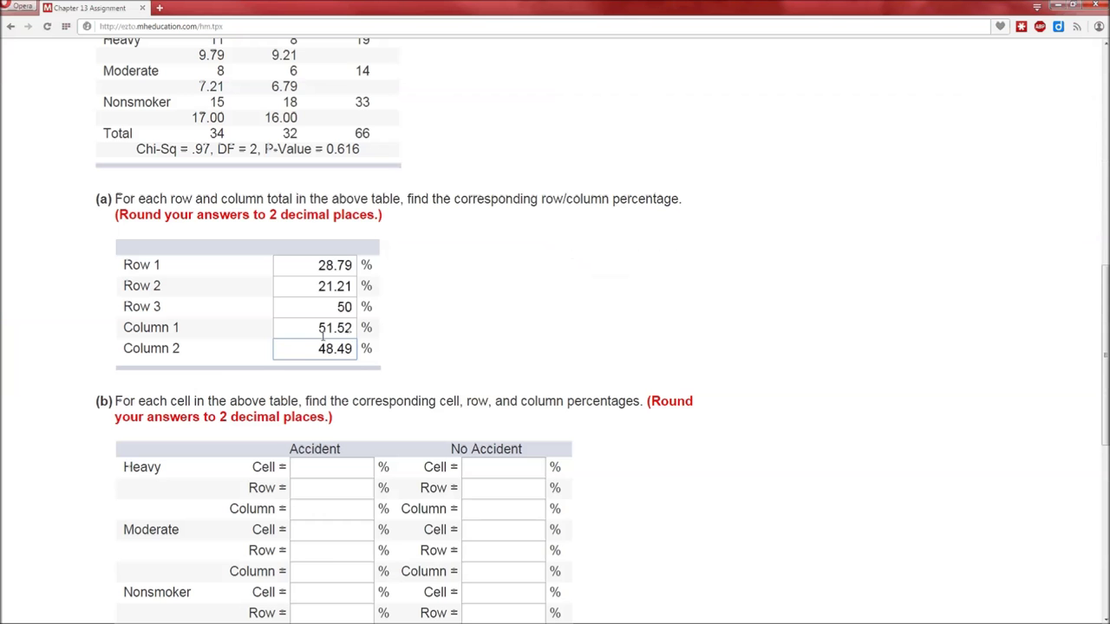
Correct the Column 2 percentage in part (a) to 48.48 in the browser
{"action": "left_click_drag", "start_coordinate": [345, 348], "coordinate": [353, 348]}
{"action": "left_click", "coordinate": [581, 349]}
{"action": "scroll", "coordinate": [604, 318], "scroll_direction": "down", "scroll_amount": 3}
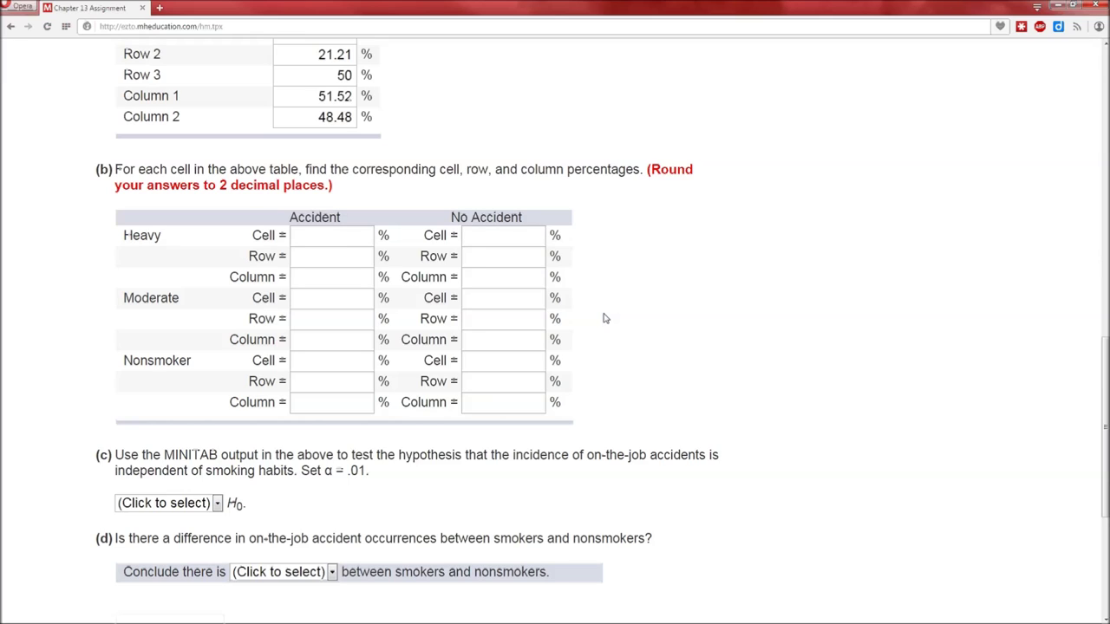
Examine which cell, row and column percentages part (b) asks for in the Heavy accident group
{"action": "left_click", "coordinate": [349, 239]}
{"action": "left_click", "coordinate": [330, 265]}
{"action": "left_click", "coordinate": [330, 277]}
{"action": "left_click", "coordinate": [334, 236]}
Return to Excel and copy the table in A4:G8 to a second table starting at A12
{"action": "key", "text": "alt+Tab"}
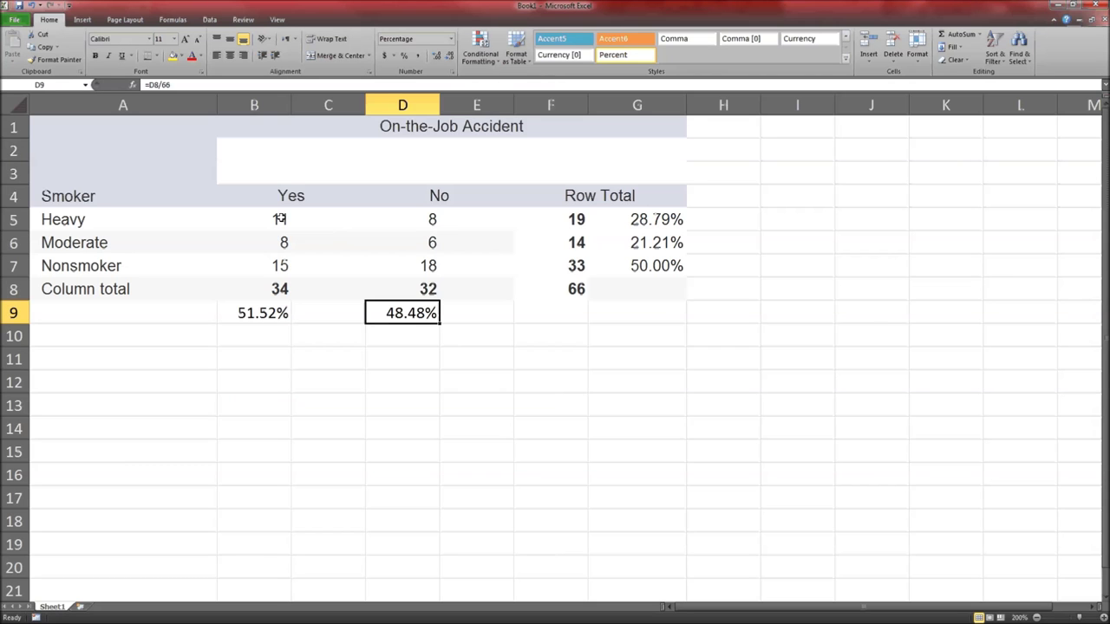
{"action": "left_click", "coordinate": [347, 360]}
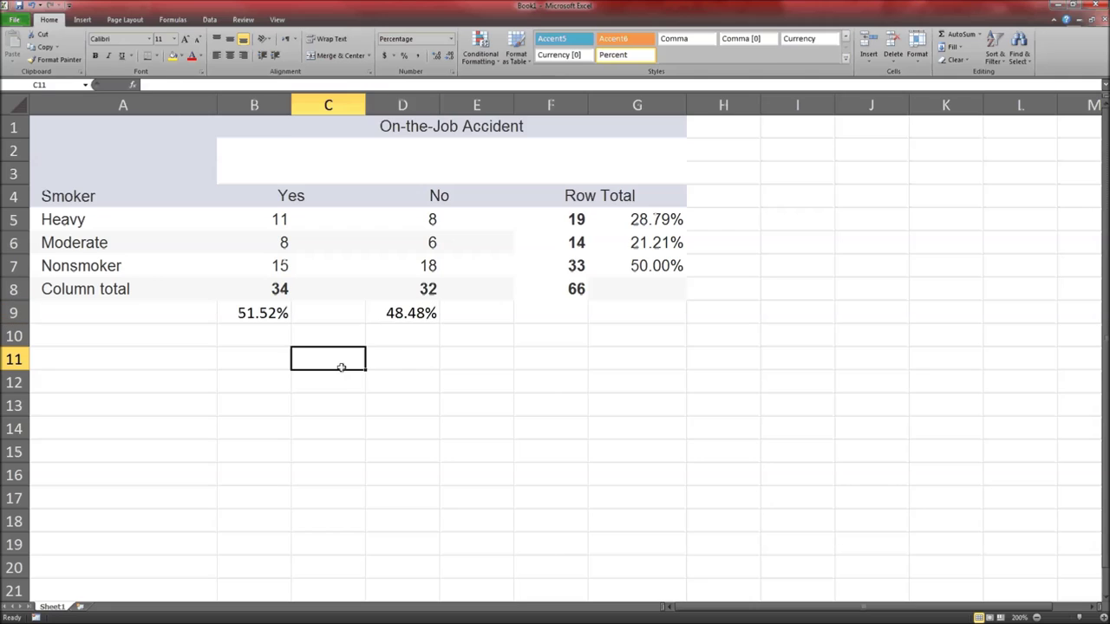
{"action": "left_click", "coordinate": [260, 217]}
{"action": "left_click_drag", "start_coordinate": [116, 187], "coordinate": [579, 292]}
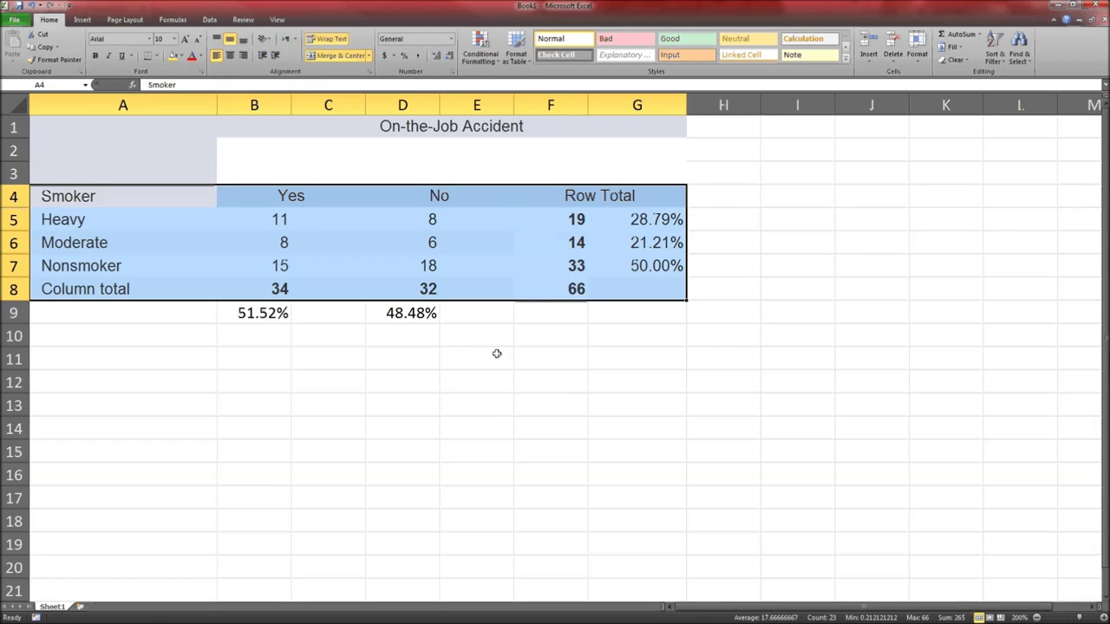
{"action": "key", "text": "ctrl+c"}
{"action": "left_click", "coordinate": [96, 388]}
{"action": "key", "text": "ctrl+v"}
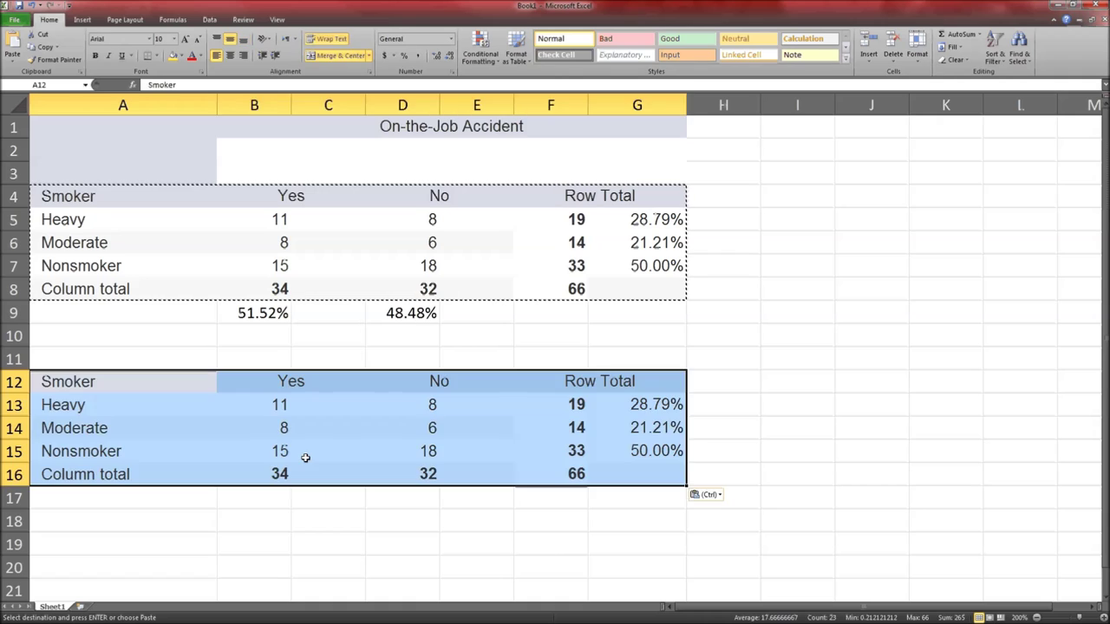
Clear the row totals, their percentages and the Row Total heading from F12:G16 of the copied table
{"action": "left_click", "coordinate": [404, 452]}
{"action": "left_click_drag", "start_coordinate": [631, 405], "coordinate": [647, 478]}
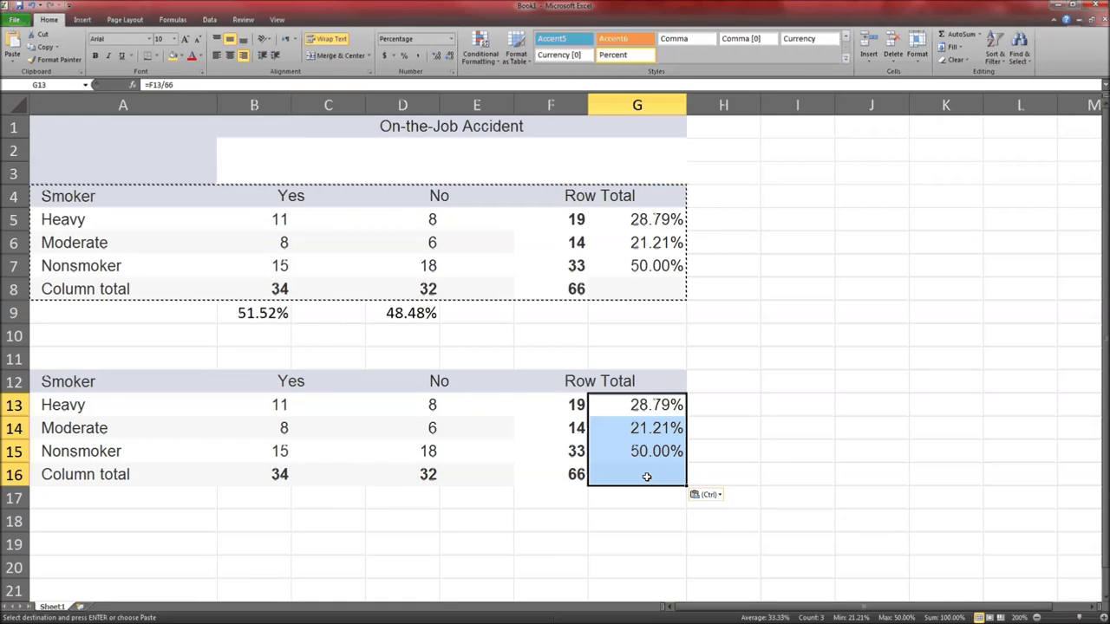
{"action": "key", "text": "Delete"}
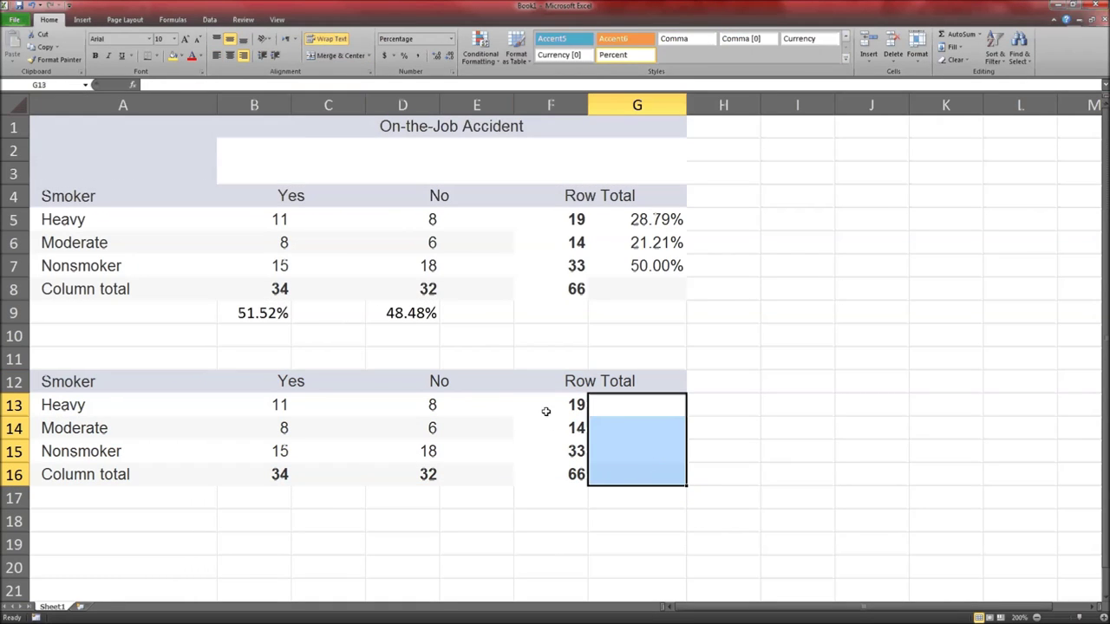
{"action": "left_click_drag", "start_coordinate": [549, 414], "coordinate": [549, 468]}
{"action": "key", "text": "Delete"}
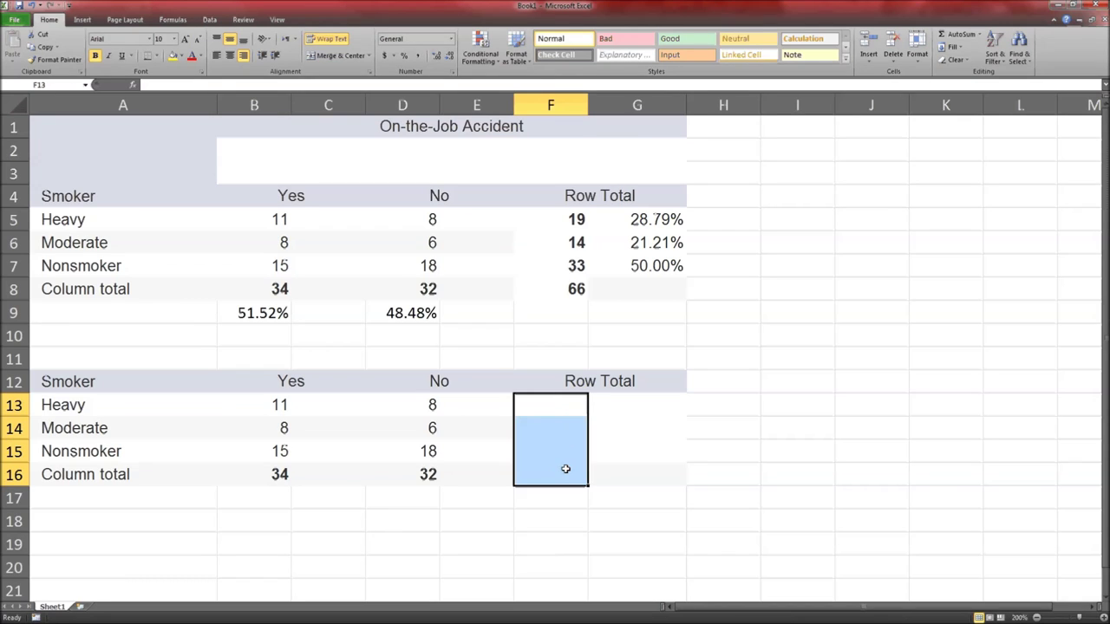
{"action": "scroll", "coordinate": [602, 389], "scroll_direction": "down", "scroll_amount": 2}
{"action": "left_click", "coordinate": [554, 249]}
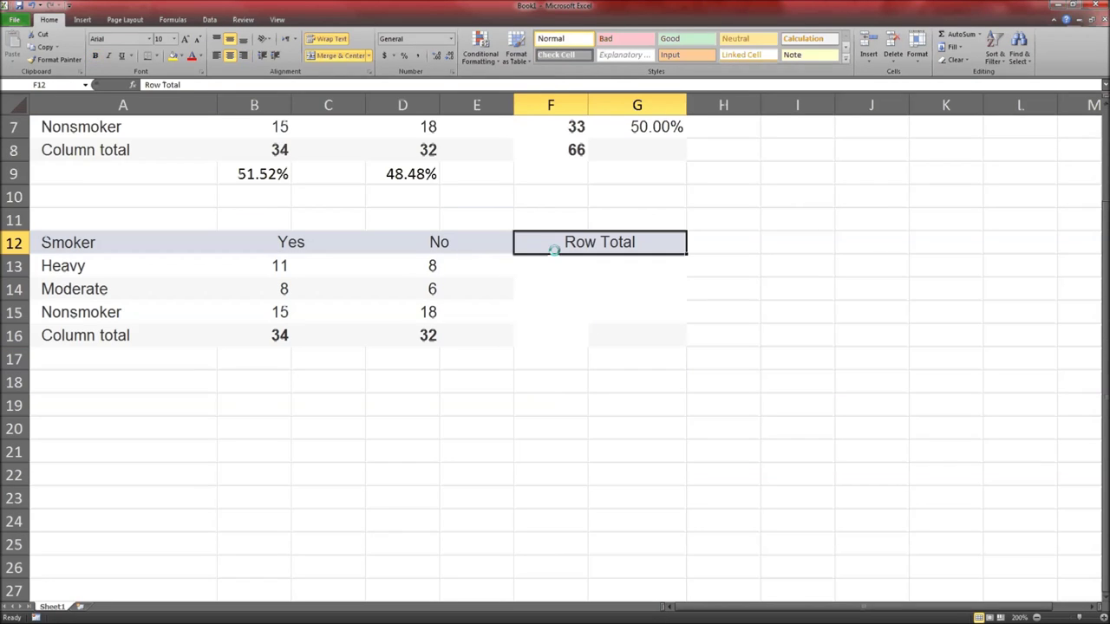
{"action": "key", "text": "Delete"}
Move the No column with its counts and total from D12:E16 to B18
{"action": "left_click_drag", "start_coordinate": [372, 242], "coordinate": [420, 335]}
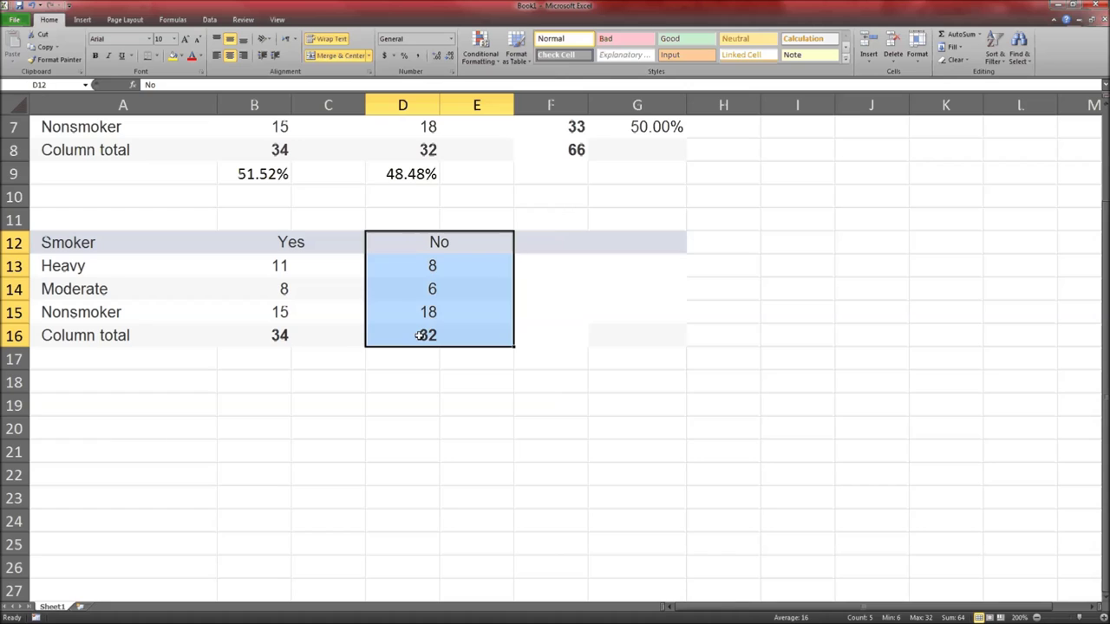
{"action": "key", "text": "ctrl+c"}
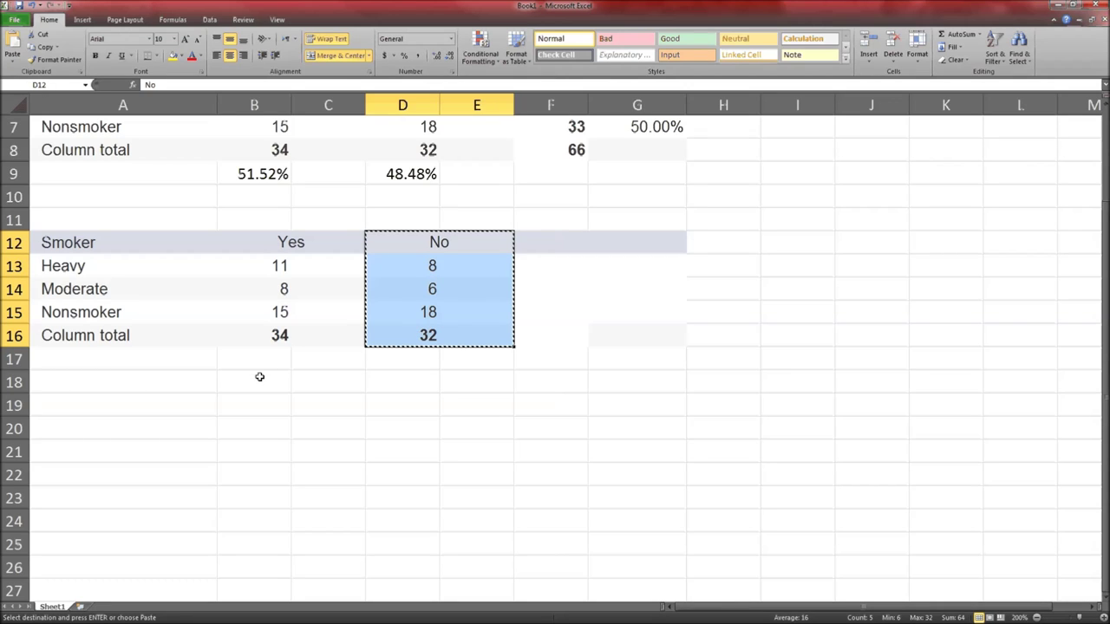
{"action": "left_click", "coordinate": [259, 378]}
{"action": "key", "text": "ctrl+v"}
Copy the row labels Heavy, Moderate, Nonsmoker and Column total from A13:A16 to A19 beside the moved No column
{"action": "left_click_drag", "start_coordinate": [100, 269], "coordinate": [93, 335]}
{"action": "key", "text": "ctrl+c"}
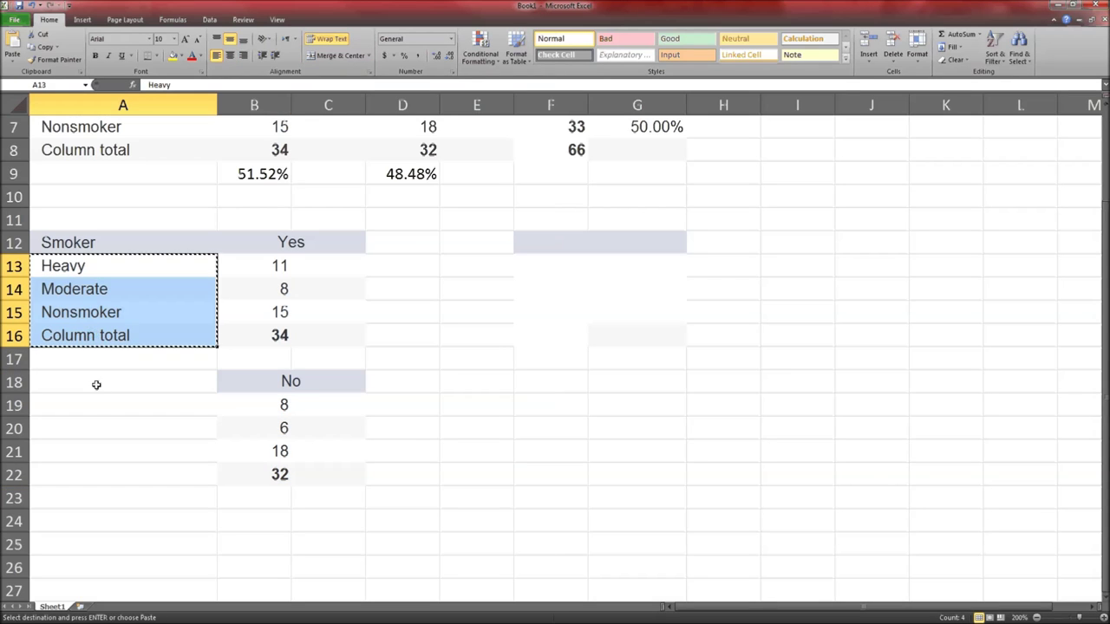
{"action": "left_click", "coordinate": [95, 404]}
{"action": "key", "text": "ctrl+v"}
{"action": "left_click", "coordinate": [649, 476]}
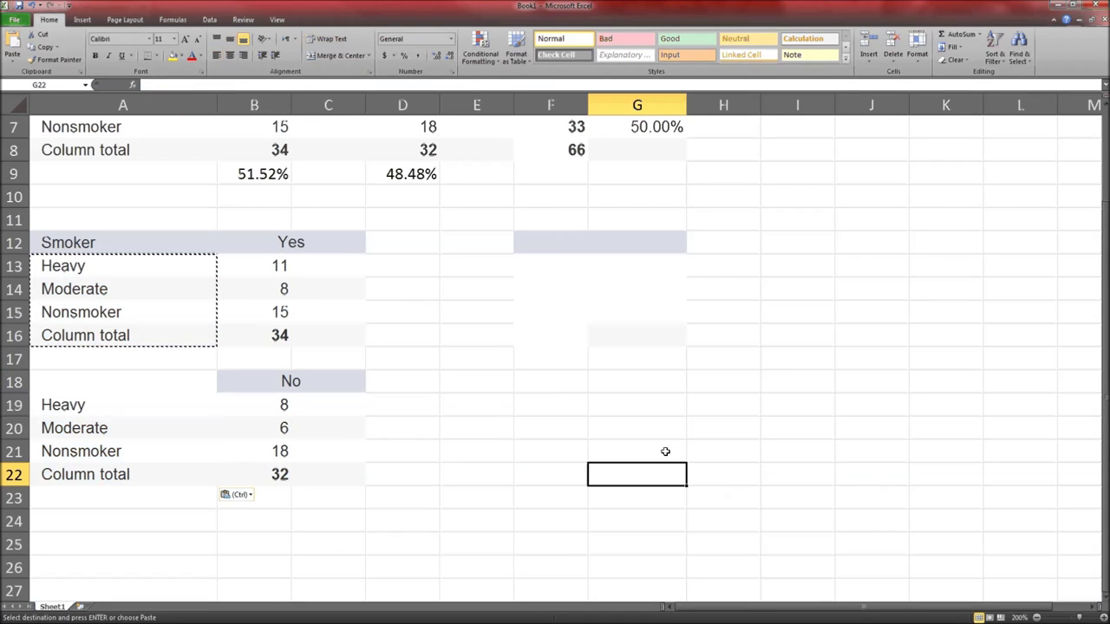
Copy the No column with its heading from B18:C22 to F12, next to the Yes table
{"action": "left_click", "coordinate": [253, 414]}
{"action": "left_click_drag", "start_coordinate": [253, 417], "coordinate": [260, 477]}
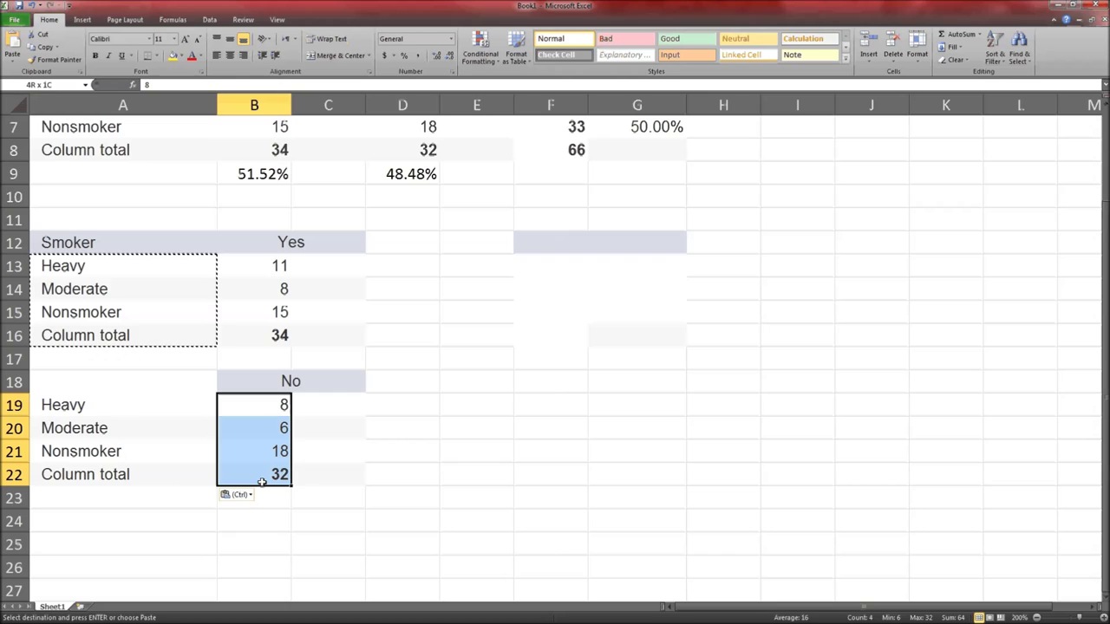
{"action": "left_click_drag", "start_coordinate": [260, 384], "coordinate": [262, 486]}
{"action": "left_click", "coordinate": [263, 488]}
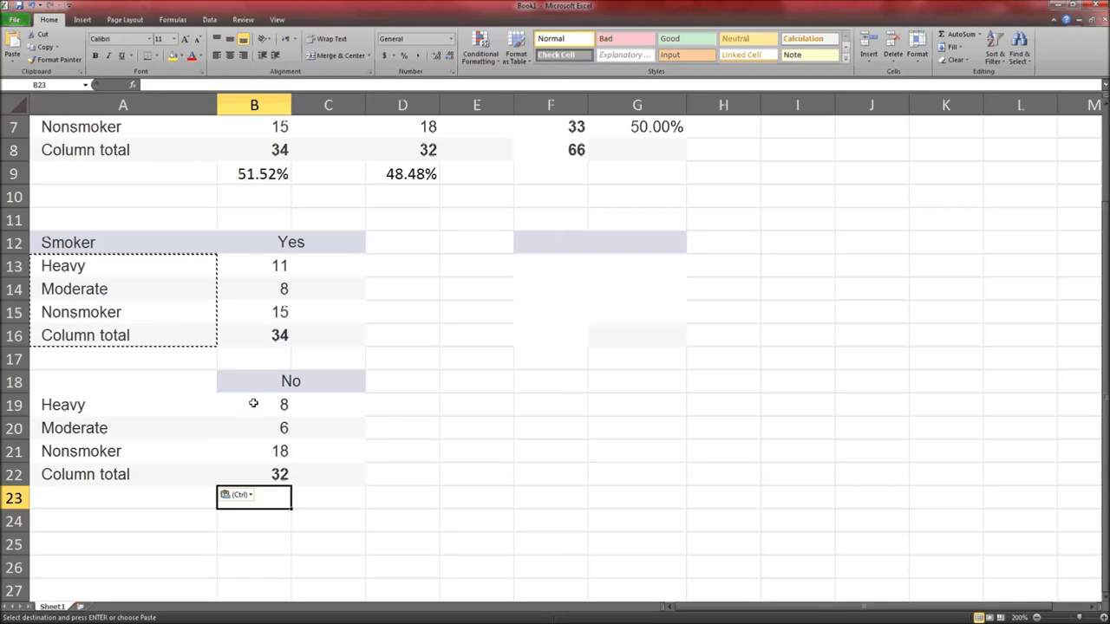
{"action": "left_click_drag", "start_coordinate": [249, 382], "coordinate": [261, 471]}
{"action": "key", "text": "ctrl+c"}
{"action": "left_click", "coordinate": [555, 242]}
{"action": "key", "text": "ctrl+v"}
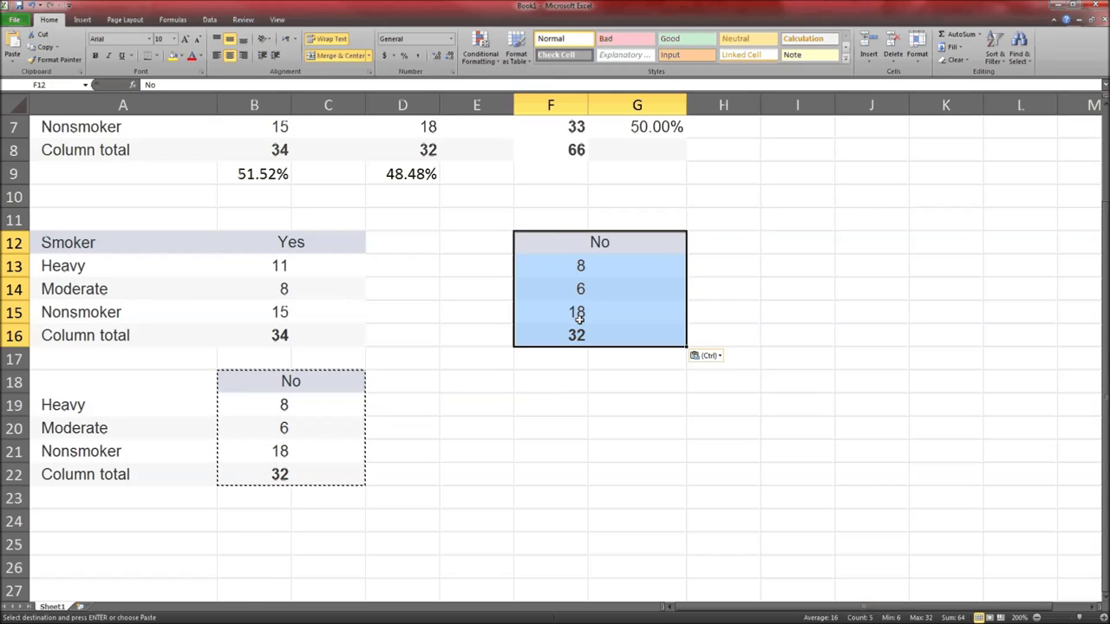
{"action": "left_click", "coordinate": [578, 448]}
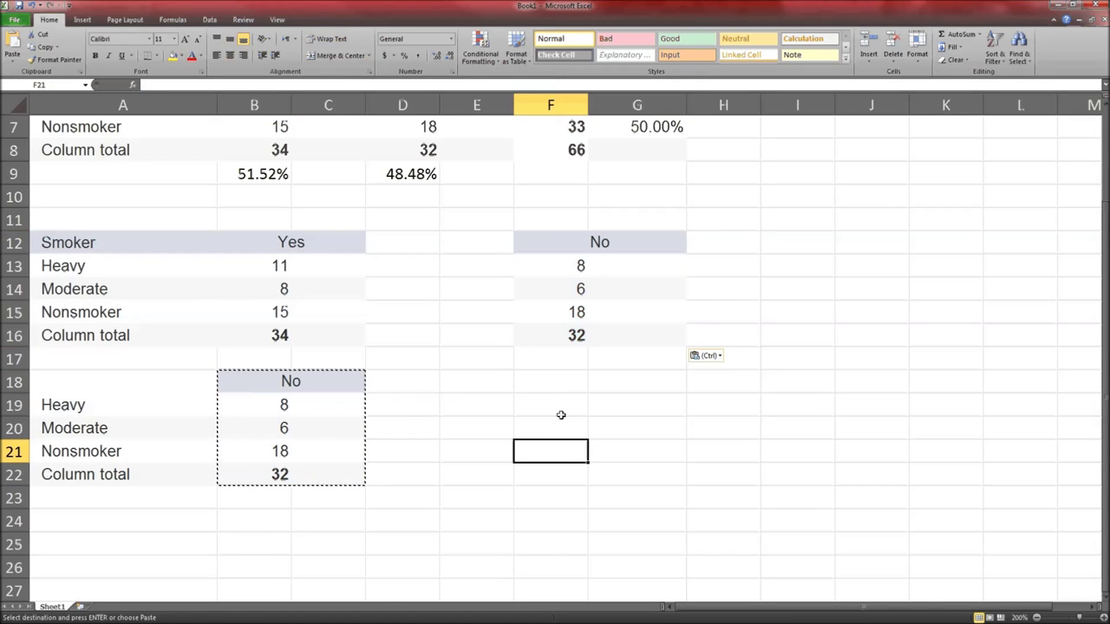
{"action": "key", "text": "Escape"}
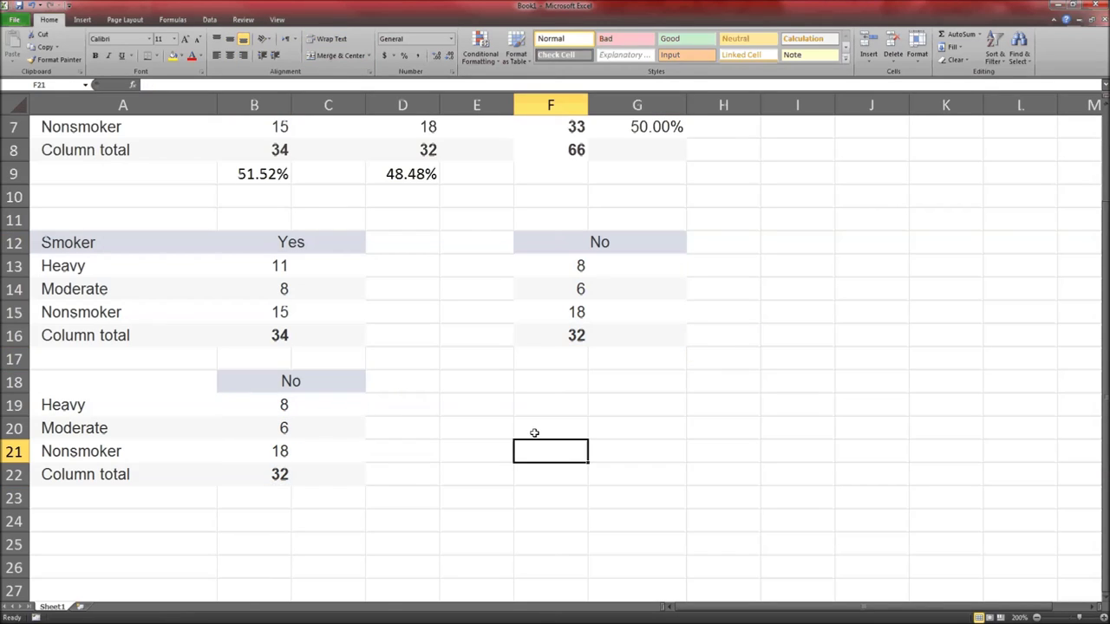
Calculate the Yes cell percentages in C13:C15 by entering =B13/66 in C13 and filling it down through the Nonsmoker row
{"action": "left_click", "coordinate": [287, 267]}
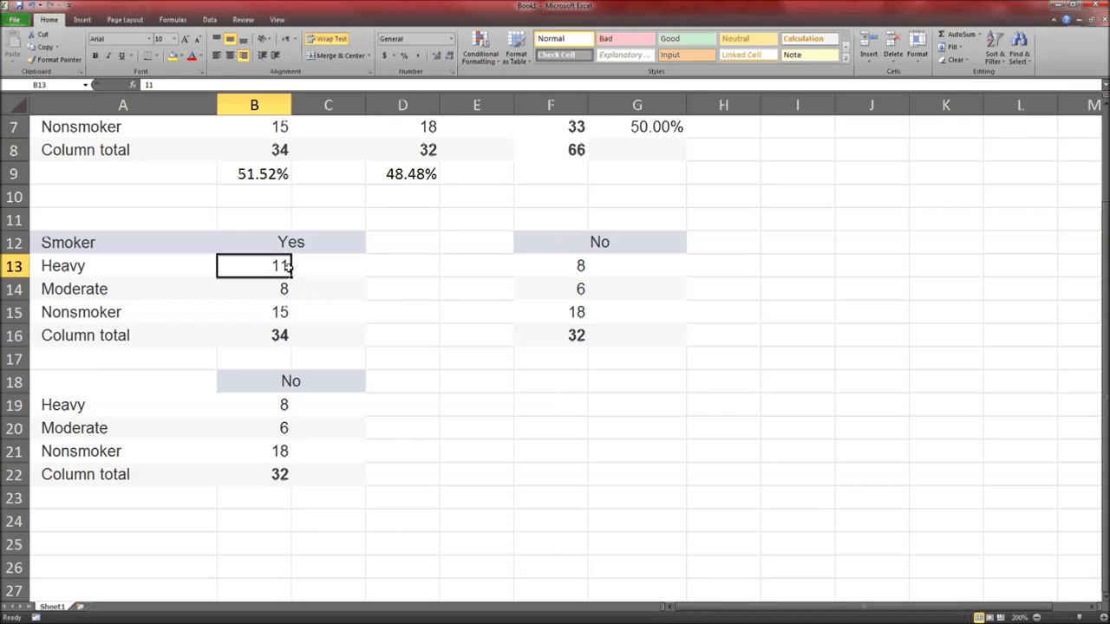
{"action": "key", "text": "alt+Tab"}
{"action": "key", "text": "alt+Tab"}
{"action": "left_click", "coordinate": [345, 264]}
{"action": "type", "text": "=B13/66"}
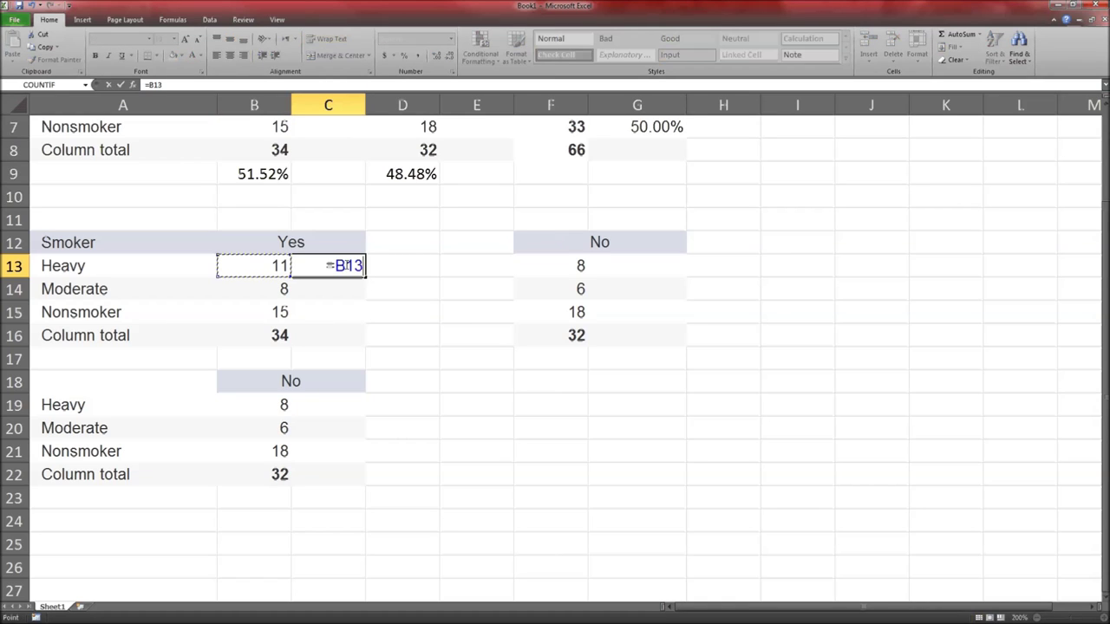
{"action": "key", "text": "Return"}
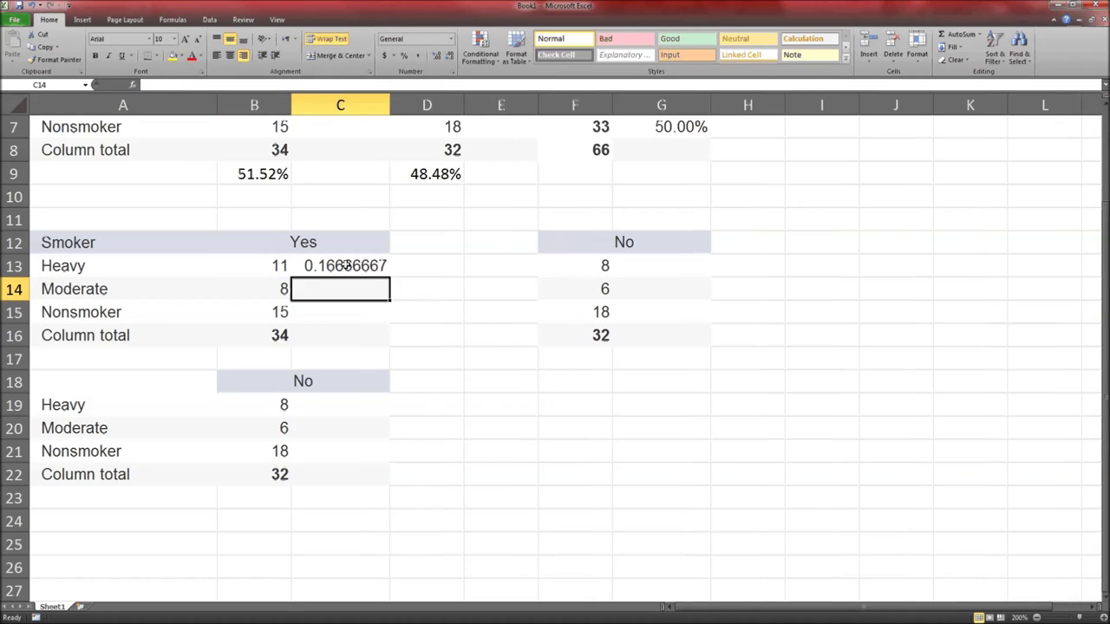
{"action": "left_click", "coordinate": [345, 265]}
{"action": "key", "text": "shift+Down"}
{"action": "key", "text": "shift+Down"}
{"action": "key", "text": "ctrl+d"}
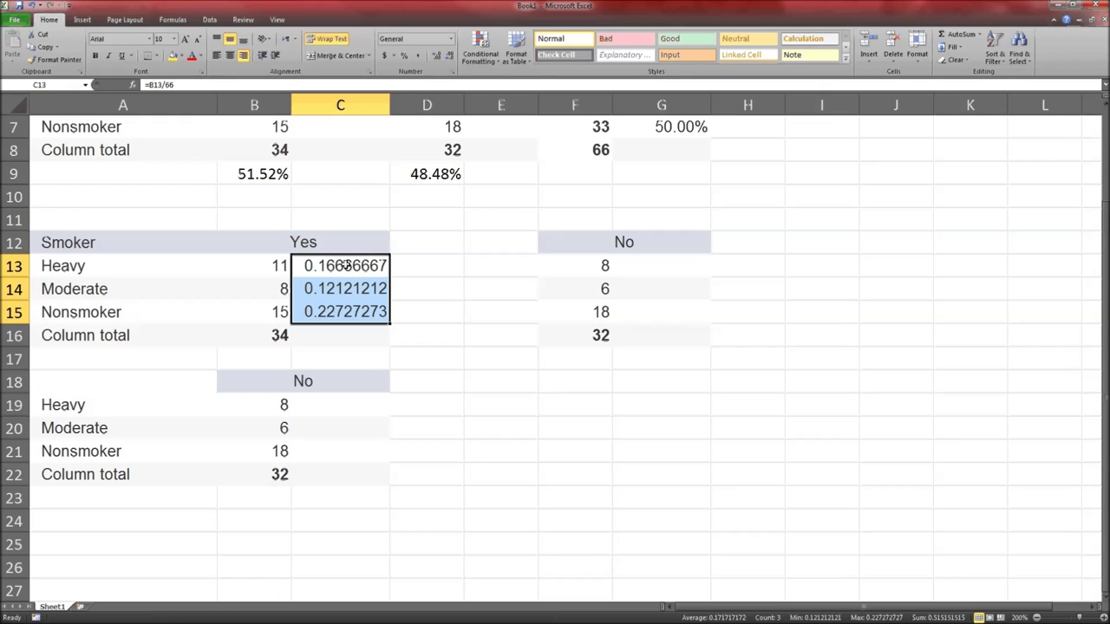
Copy the formulas in C13:C15 beside both No columns, starting at G13 and C19
{"action": "key", "text": "ctrl+c"}
{"action": "left_click", "coordinate": [663, 267]}
{"action": "key", "text": "ctrl+v"}
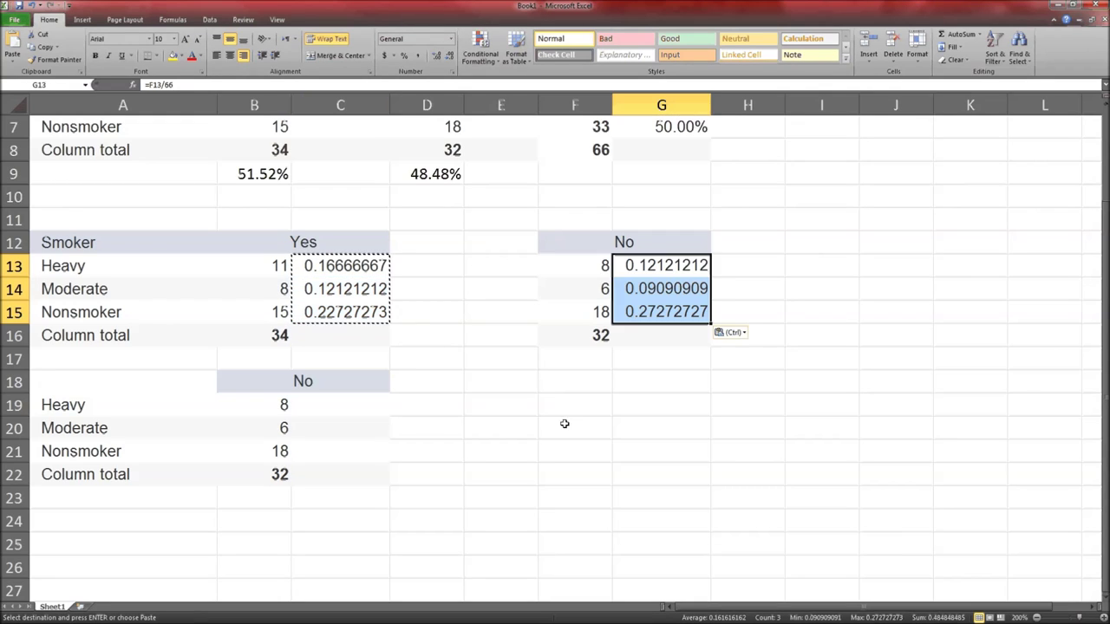
{"action": "left_click", "coordinate": [339, 403]}
{"action": "key", "text": "ctrl+v"}
Format the Yes values in C13:C15 as percentages with two decimals and check the rounding asked for in part (b)
{"action": "left_click_drag", "start_coordinate": [345, 265], "coordinate": [345, 312]}
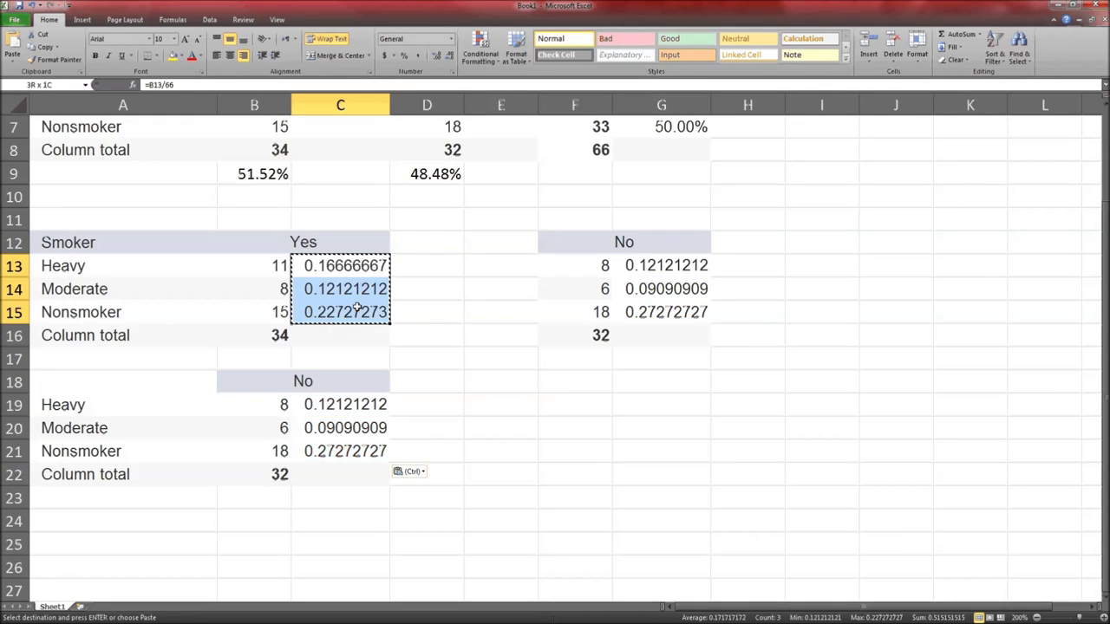
{"action": "left_click", "coordinate": [395, 55]}
{"action": "left_click", "coordinate": [404, 56]}
{"action": "left_click", "coordinate": [436, 58]}
{"action": "left_click", "coordinate": [436, 57]}
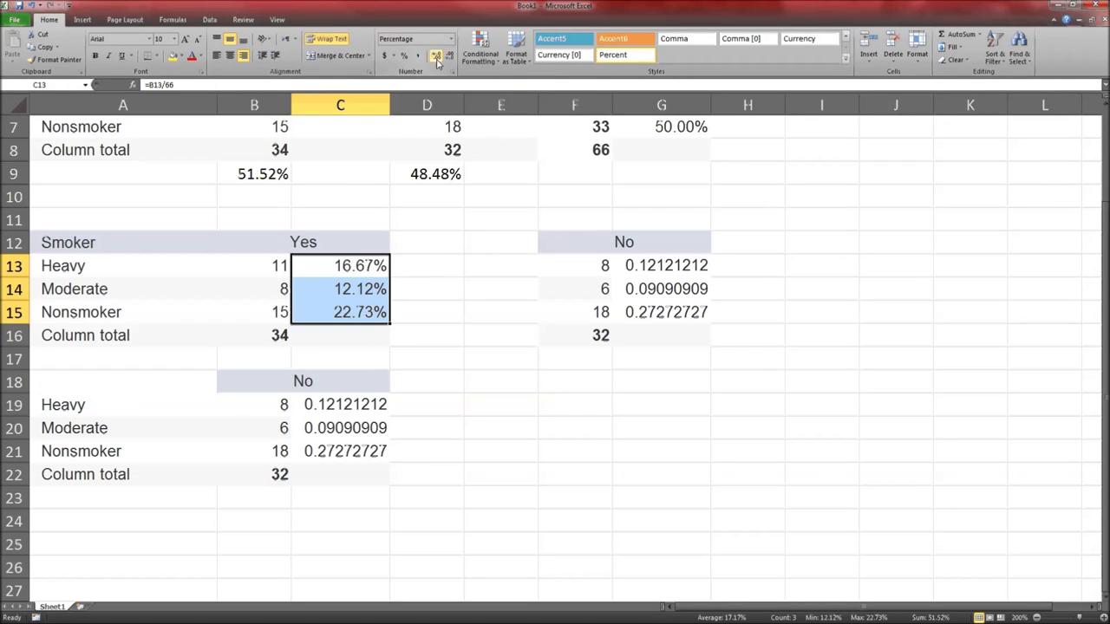
{"action": "key", "text": "alt+Tab"}
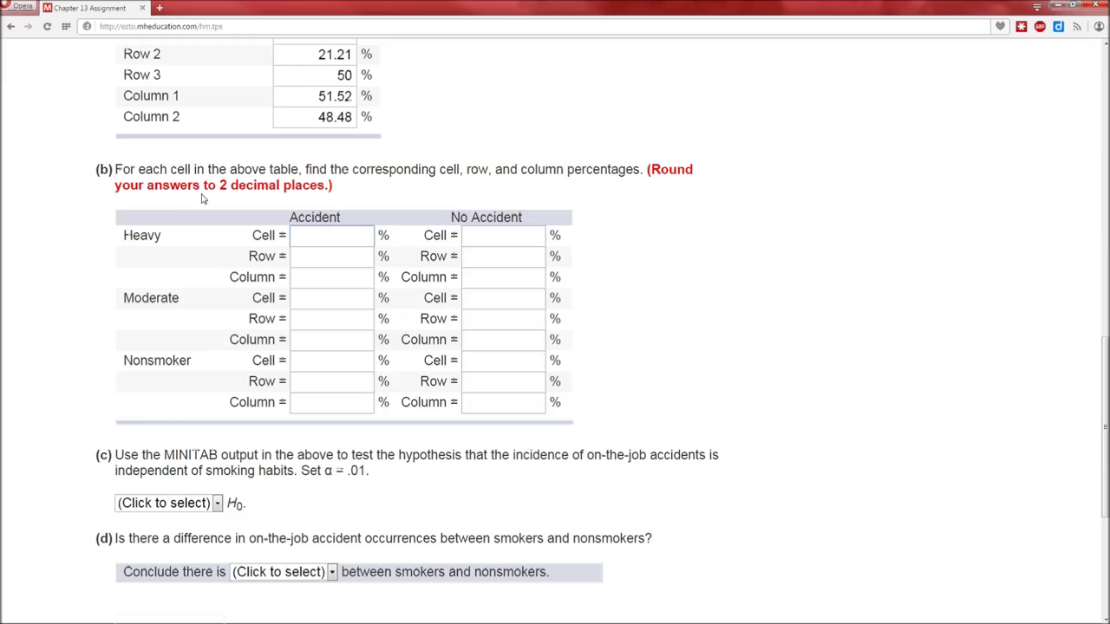
{"action": "key", "text": "alt+Tab"}
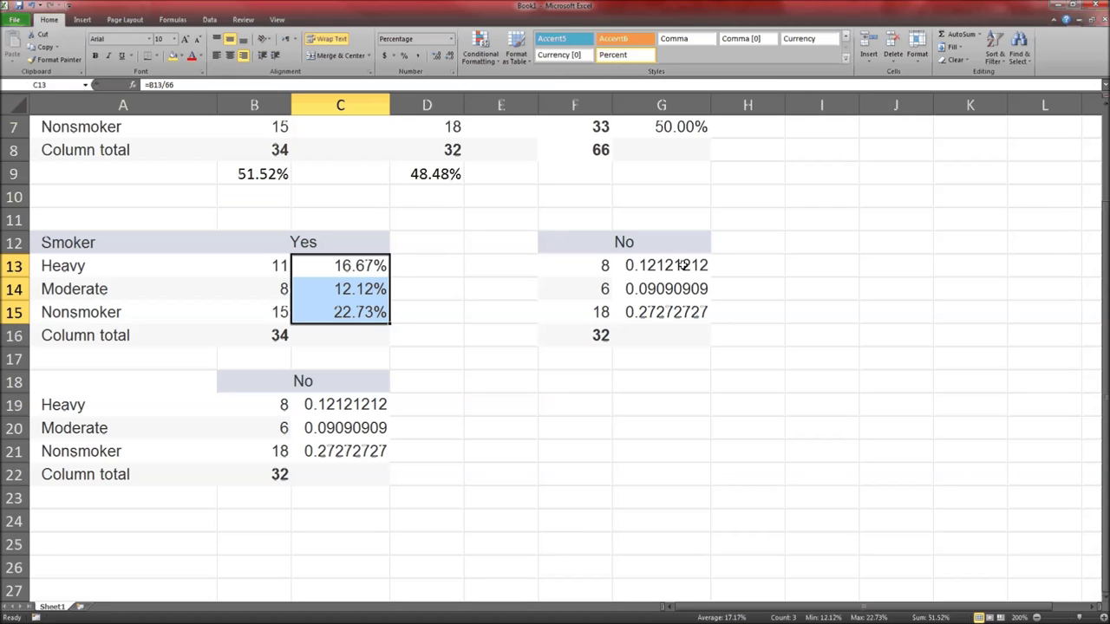
Format the No values in G13:G15 as percentages with two decimals and clear the duplicate results in C19:C21
{"action": "left_click_drag", "start_coordinate": [683, 265], "coordinate": [659, 312]}
{"action": "left_click", "coordinate": [404, 55]}
{"action": "left_click", "coordinate": [436, 57]}
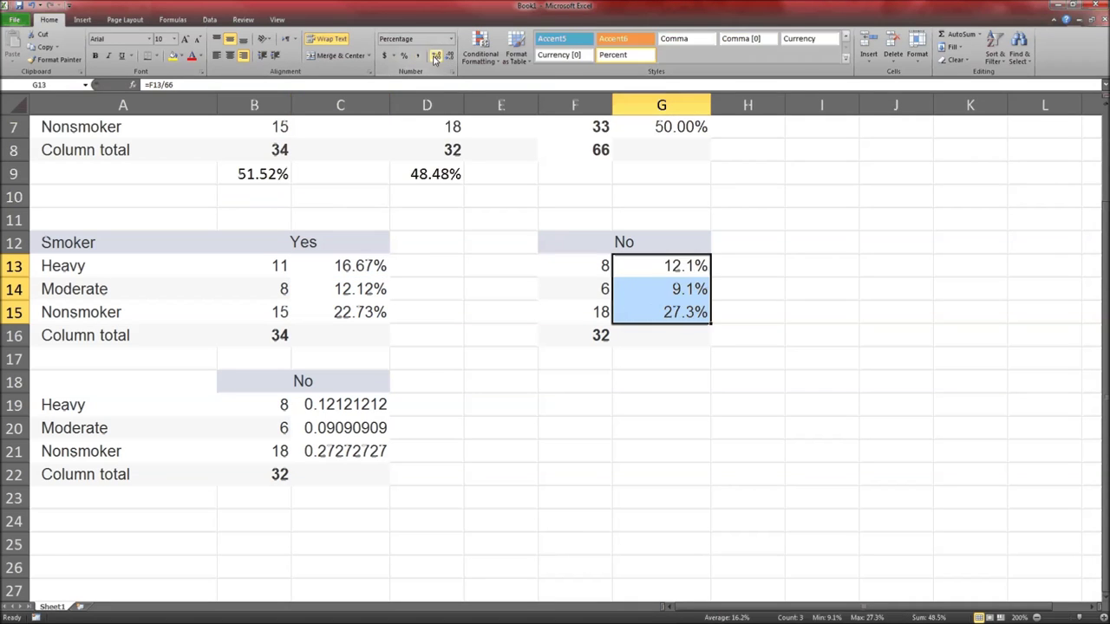
{"action": "left_click", "coordinate": [436, 57]}
{"action": "left_click_drag", "start_coordinate": [327, 405], "coordinate": [335, 451]}
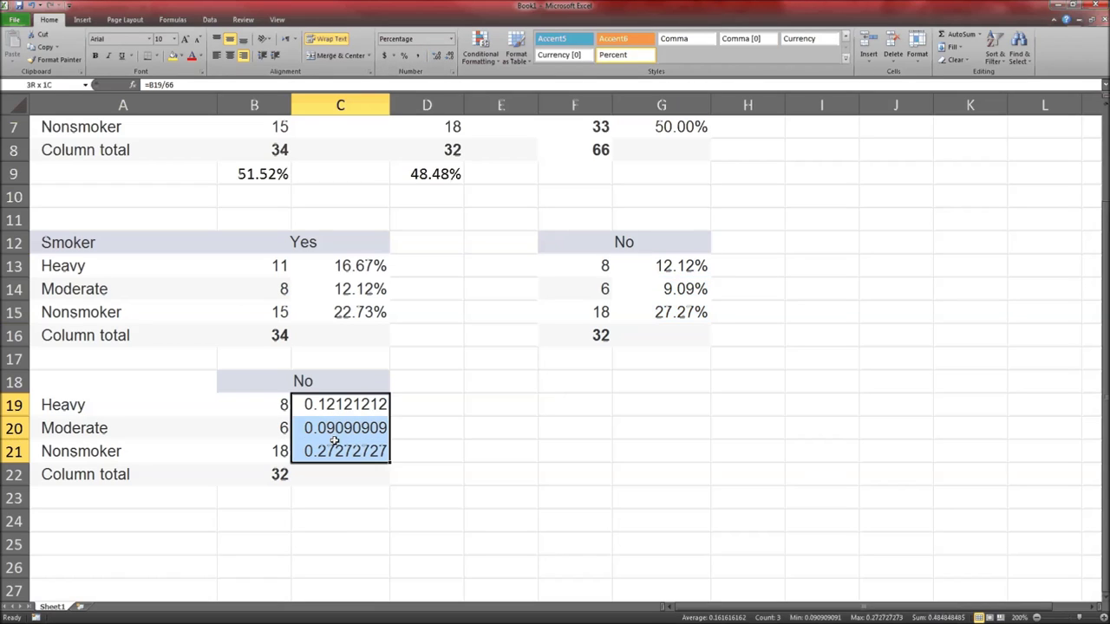
{"action": "key", "text": "Delete"}
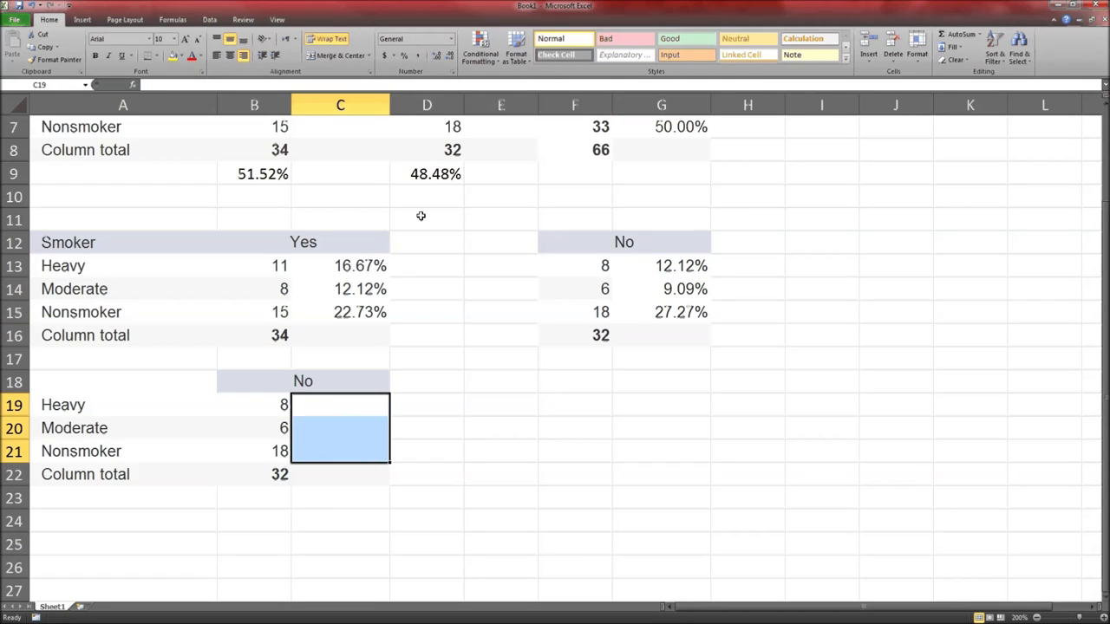
In the browser, fill in the Heavy cell percentages of part (b): 16.67 for Accident and 12.12 for No Accident
{"action": "left_click", "coordinate": [334, 292]}
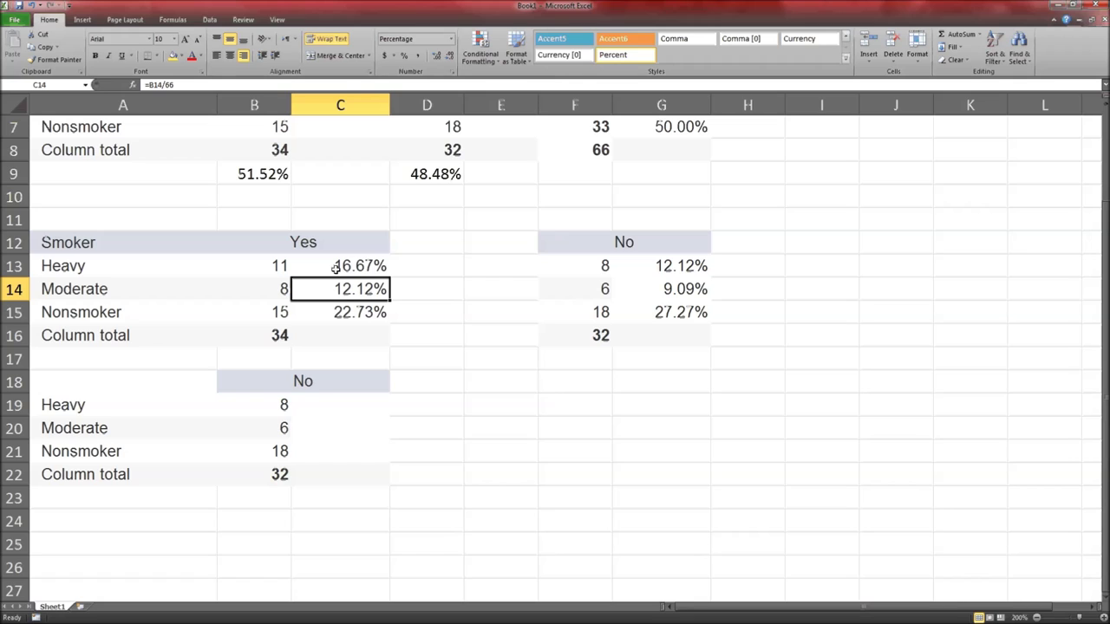
{"action": "key", "text": "alt+Tab"}
{"action": "left_click", "coordinate": [317, 237]}
{"action": "type", "text": ".67"}
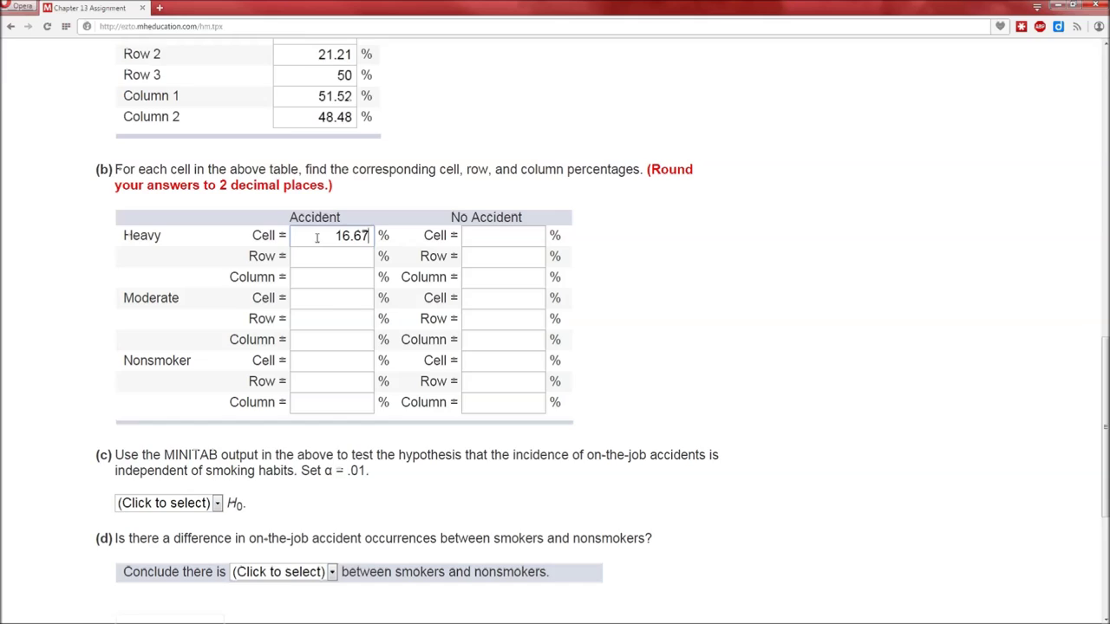
{"action": "key", "text": "alt+Tab"}
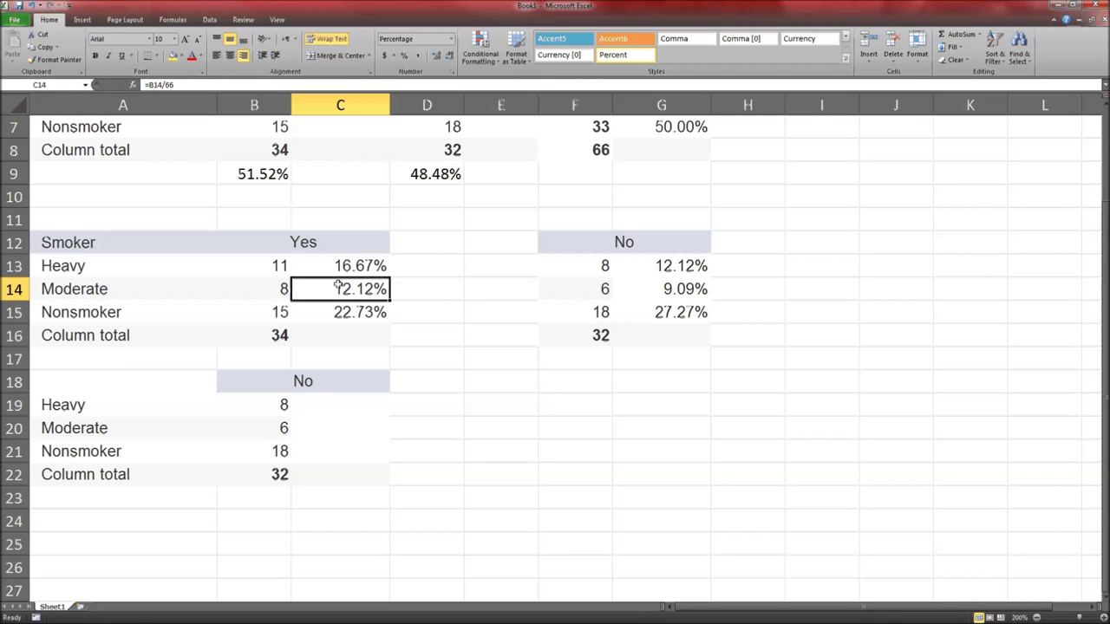
{"action": "key", "text": "alt+Tab"}
{"action": "key", "text": "Tab"}
{"action": "type", "text": "12.12"}
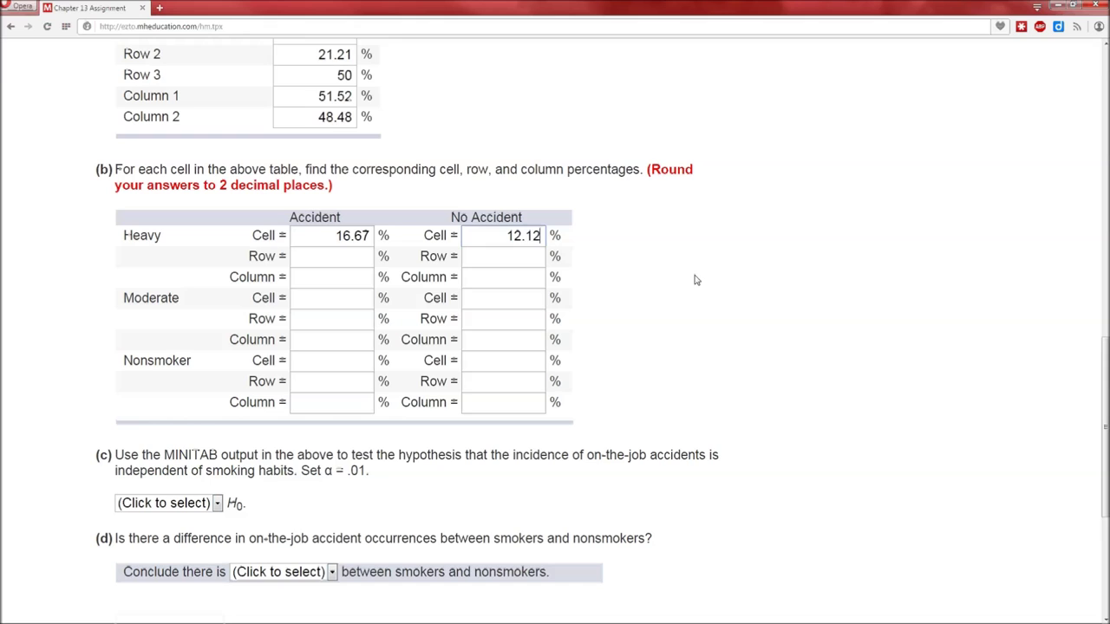
Fill in the Moderate cell percentages from the worksheet: 12.12 for Accident and 9.09 for No Accident
{"action": "left_click", "coordinate": [328, 297]}
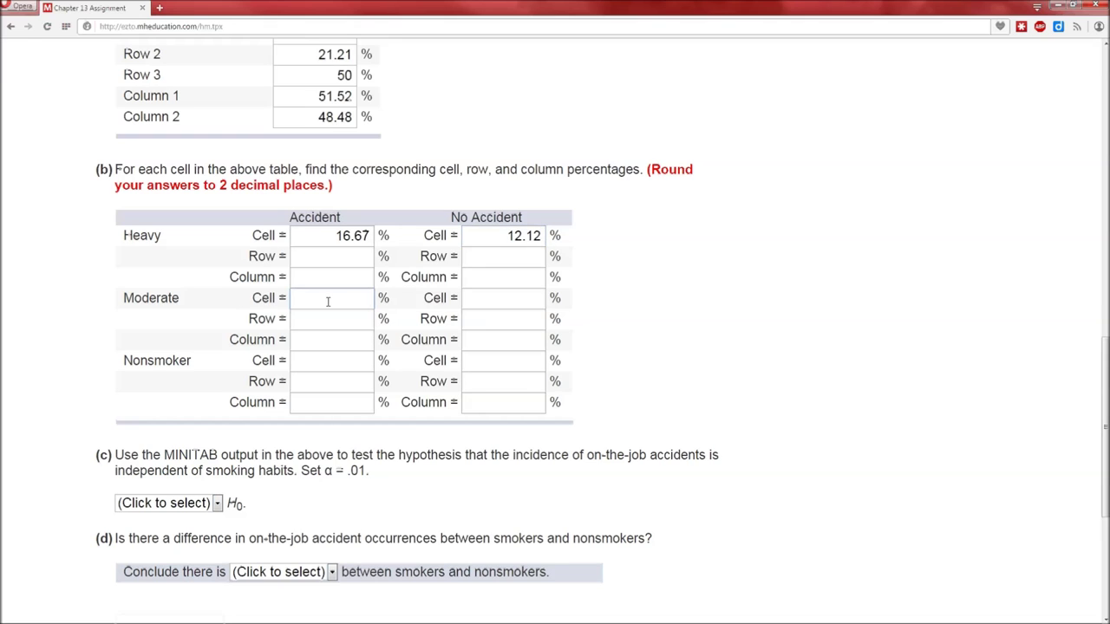
{"action": "key", "text": "alt+Tab"}
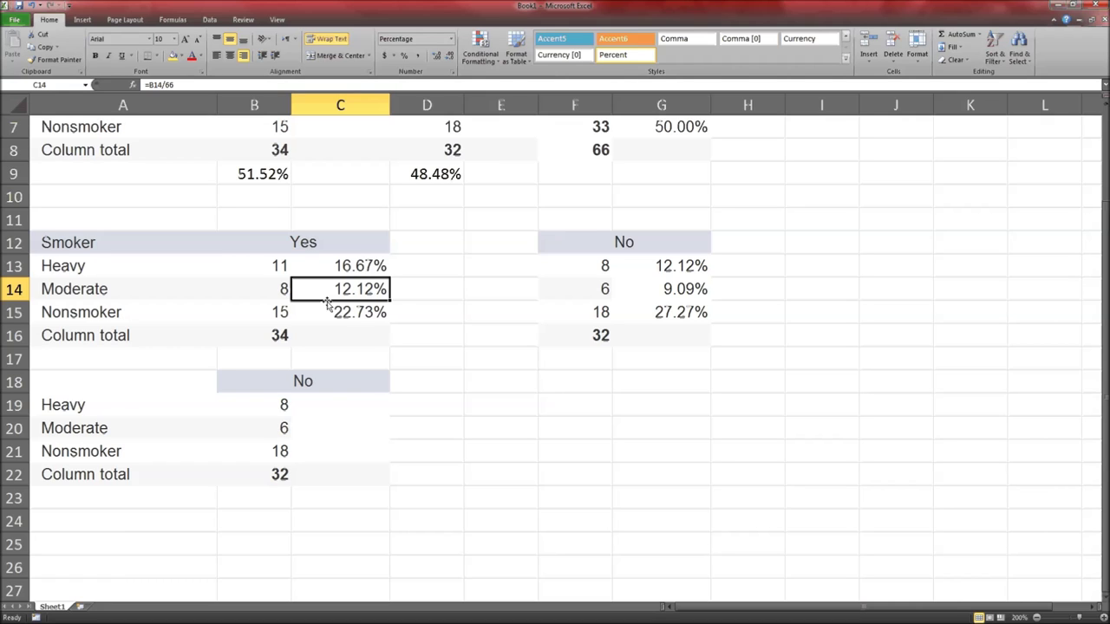
{"action": "key", "text": "alt+Tab"}
{"action": "type", "text": "12.12"}
{"action": "key", "text": "Tab"}
{"action": "key", "text": "alt+Tab"}
{"action": "key", "text": "alt+Tab"}
{"action": "type", "text": "9.09"}
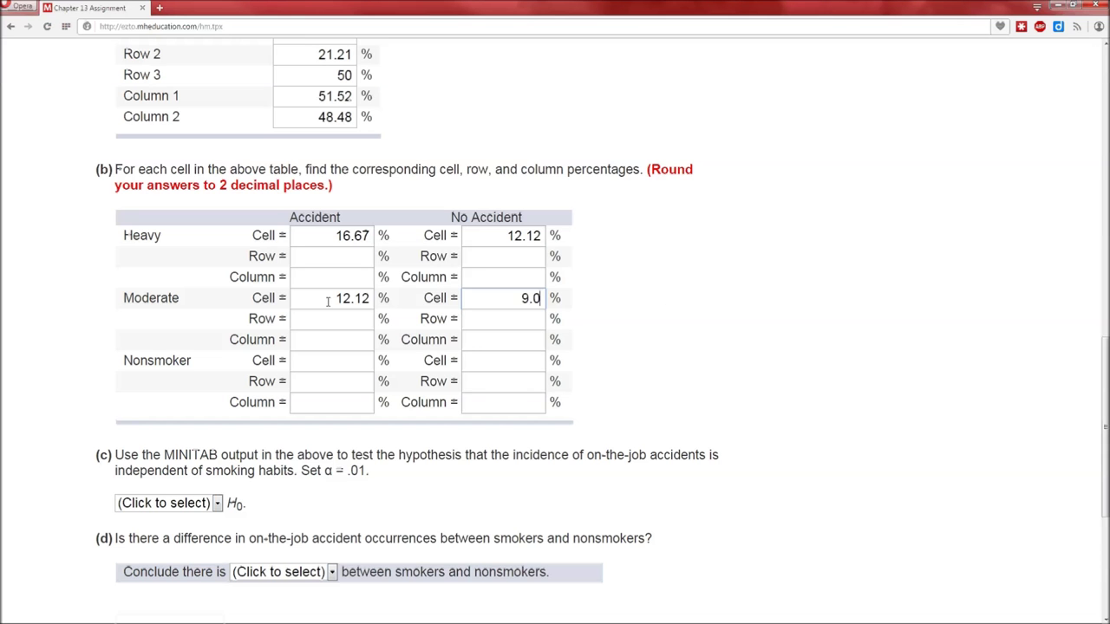
Fill in the Nonsmoker cell percentages from the worksheet: 22.73 for Accident and 27.27 for No Accident
{"action": "left_click", "coordinate": [309, 360]}
{"action": "key", "text": "alt+Tab"}
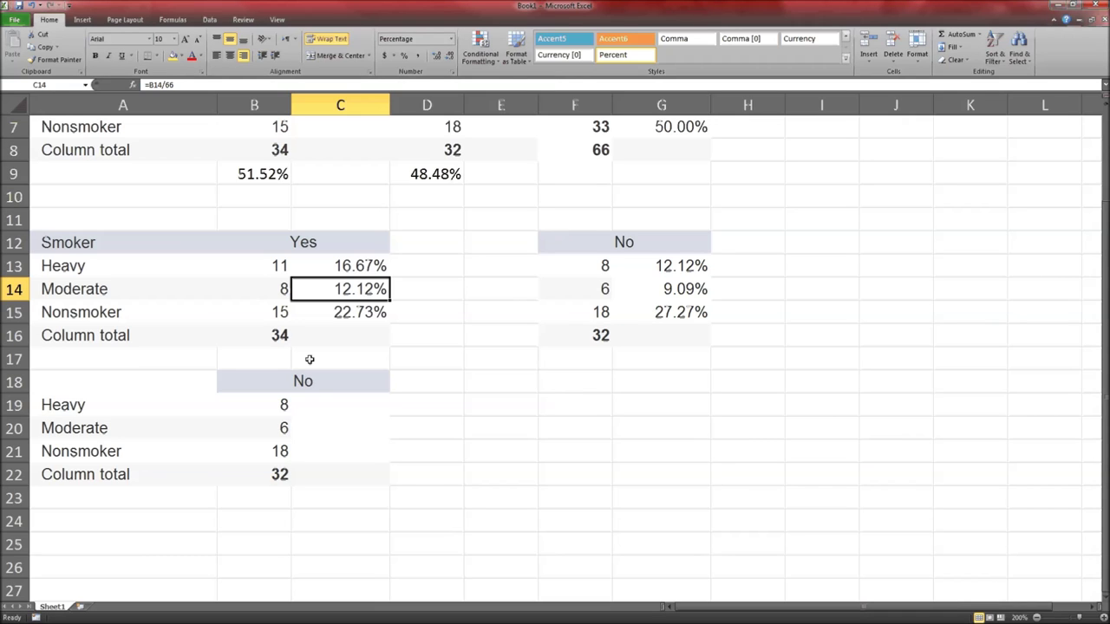
{"action": "key", "text": "alt+Tab"}
{"action": "type", "text": "22.73"}
{"action": "key", "text": "Tab"}
{"action": "key", "text": "alt+Tab"}
{"action": "key", "text": "alt+Tab"}
{"action": "type", "text": "27.27"}
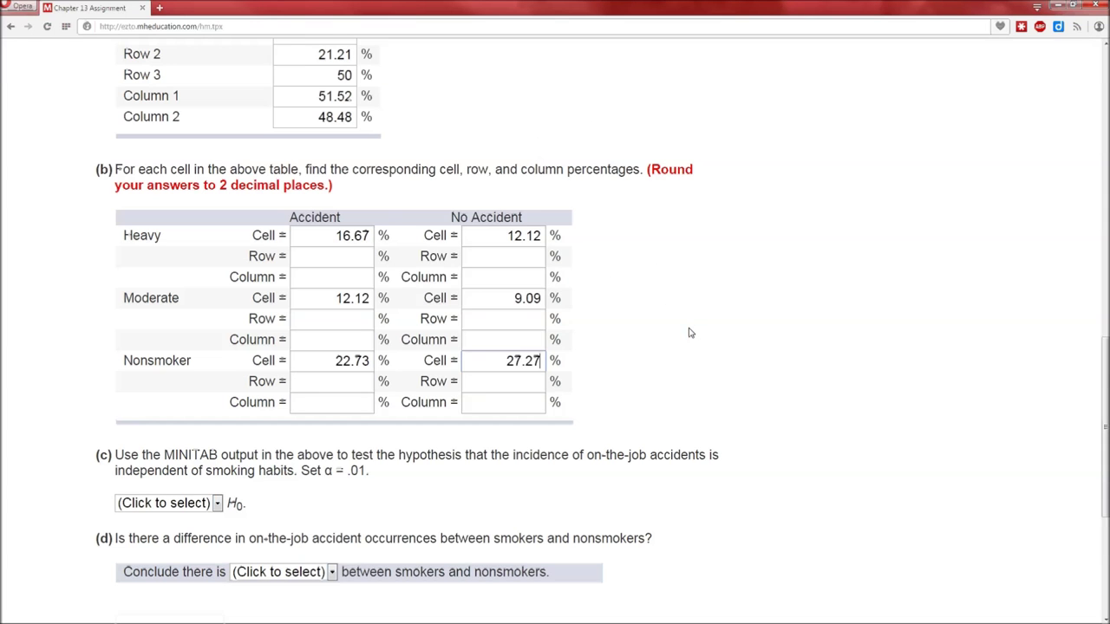
Return to Excel and change the Heavy Yes formula in C13 to =B13/19 for its row percentage
{"action": "left_click", "coordinate": [304, 235]}
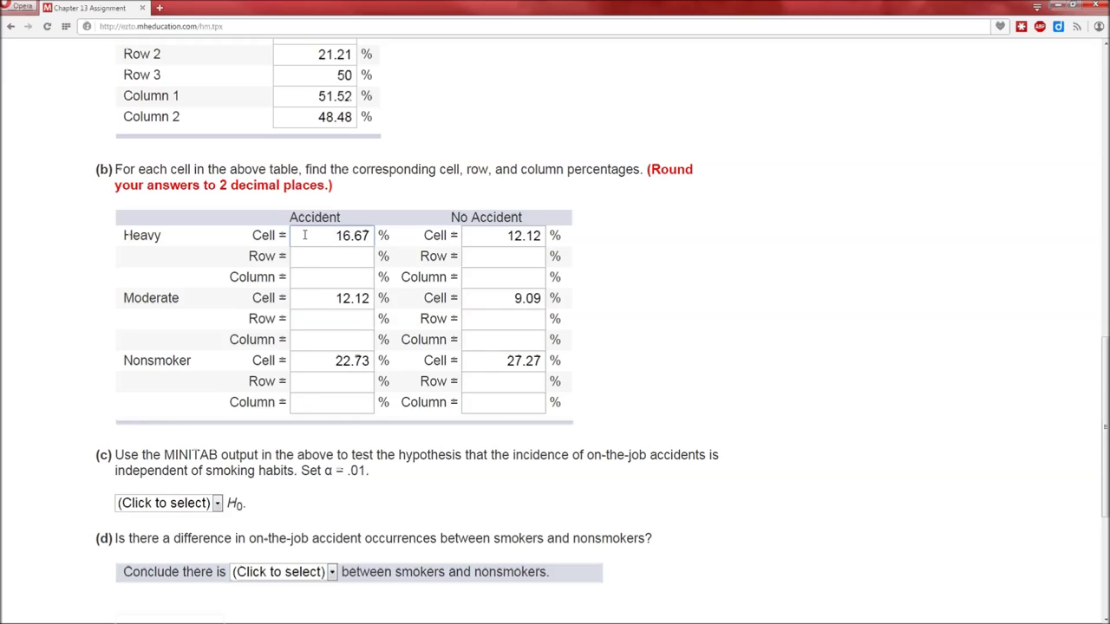
{"action": "left_click", "coordinate": [306, 256]}
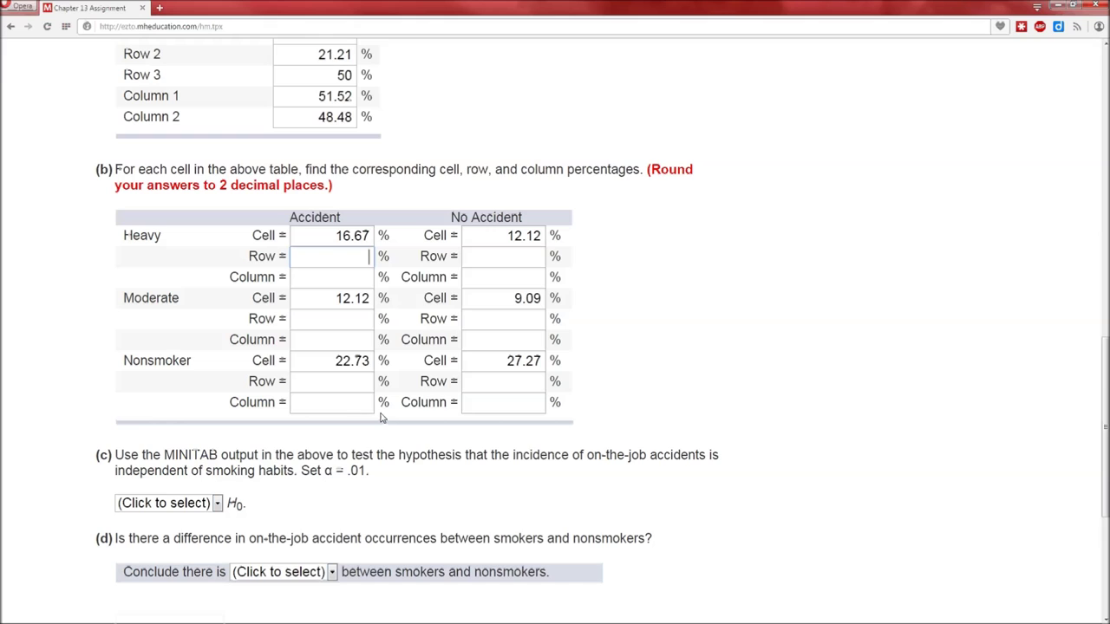
{"action": "key", "text": "alt+Tab"}
{"action": "left_click", "coordinate": [360, 266]}
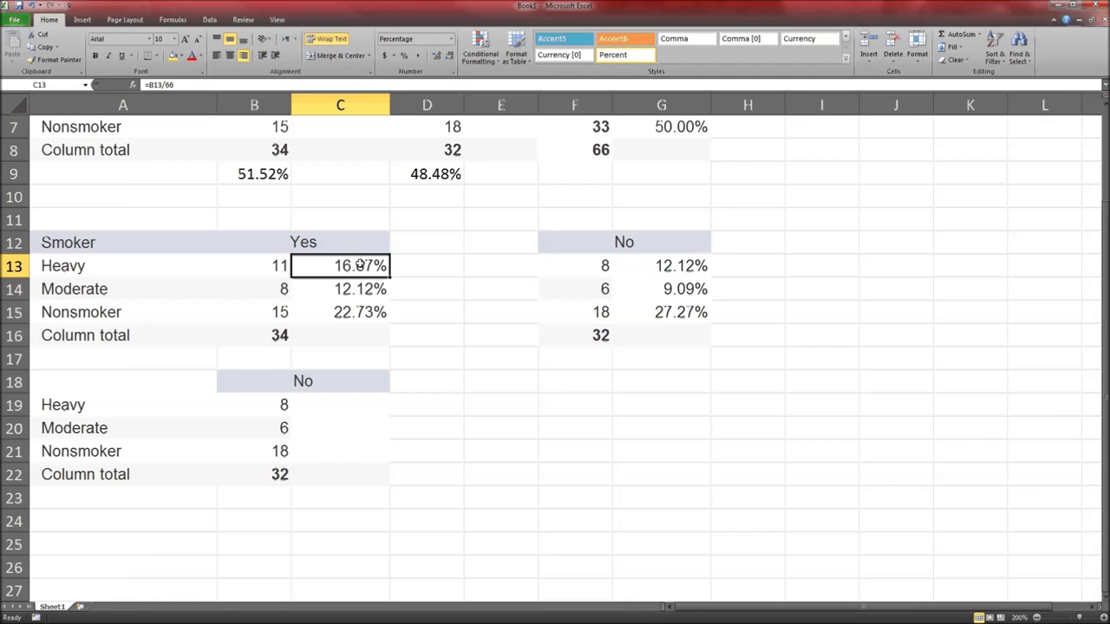
{"action": "scroll", "coordinate": [360, 266], "scroll_direction": "up", "scroll_amount": 2}
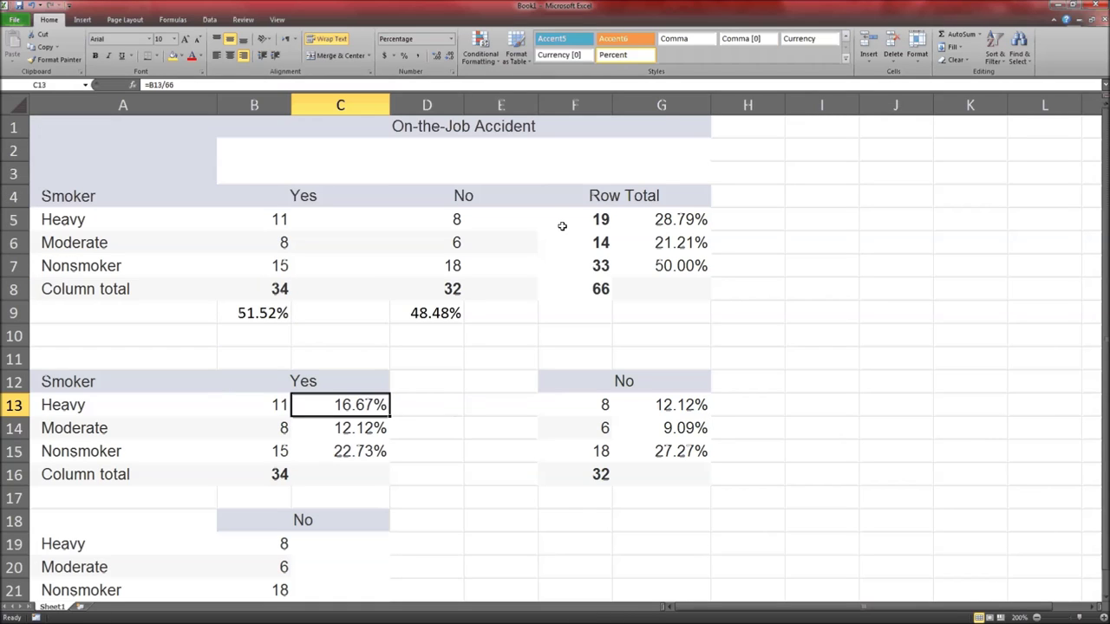
{"action": "left_click", "coordinate": [194, 85]}
{"action": "key", "text": "BackSpace"}
{"action": "key", "text": "BackSpace"}
{"action": "type", "text": "19"}
{"action": "key", "text": "Return"}
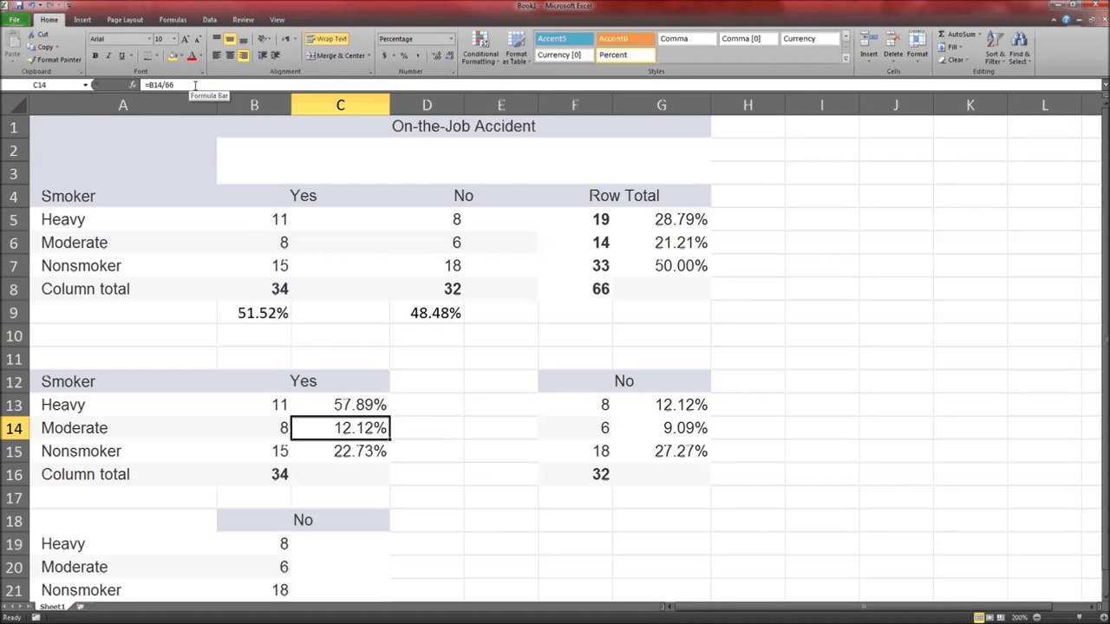
Change the Moderate Yes formula in C14 to =B14/14 for its row percentage
{"action": "left_click", "coordinate": [194, 85]}
{"action": "key", "text": "BackSpace"}
{"action": "key", "text": "BackSpace"}
{"action": "type", "text": "14"}
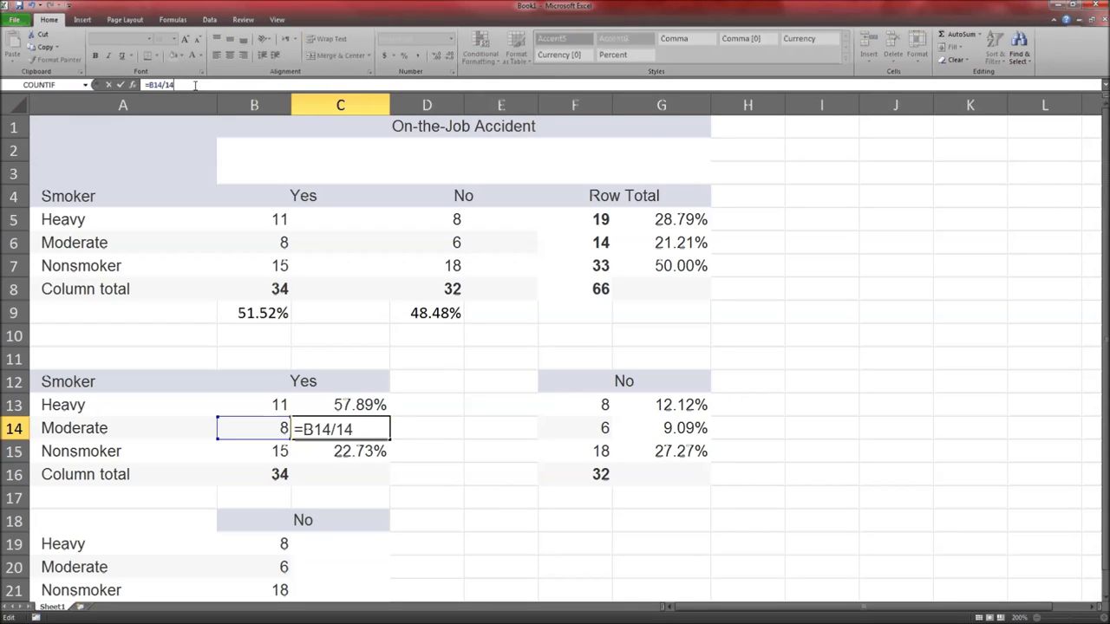
{"action": "key", "text": "Return"}
Change the Nonsmoker Yes formula in C15 to =B15/33 for its row percentage
{"action": "left_click", "coordinate": [194, 85]}
{"action": "key", "text": "BackSpace"}
{"action": "key", "text": "BackSpace"}
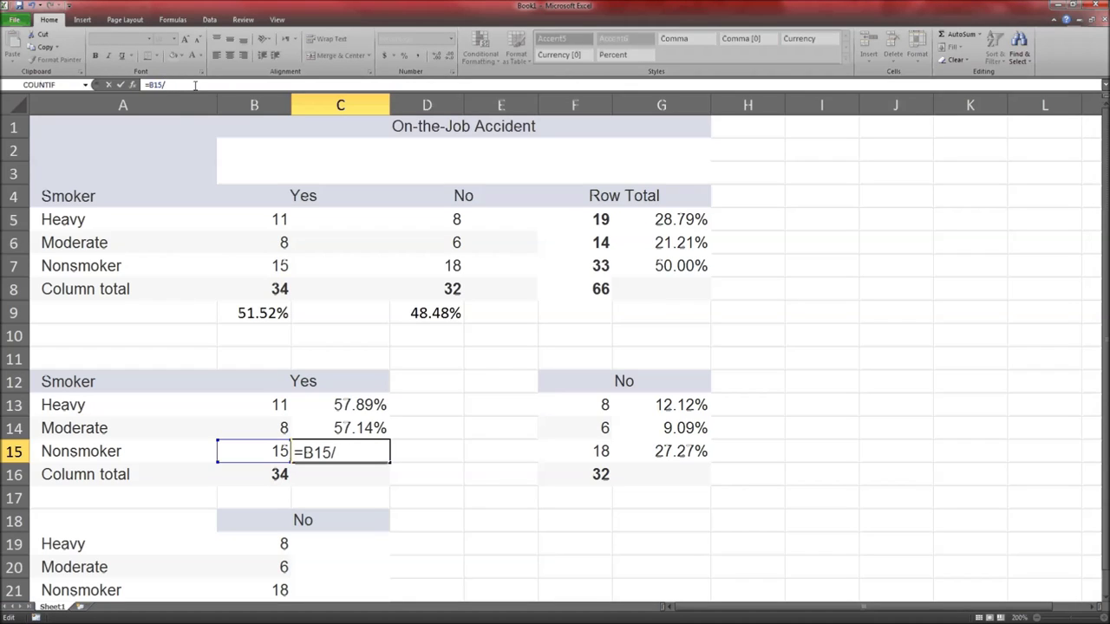
{"action": "type", "text": "33"}
{"action": "key", "text": "Return"}
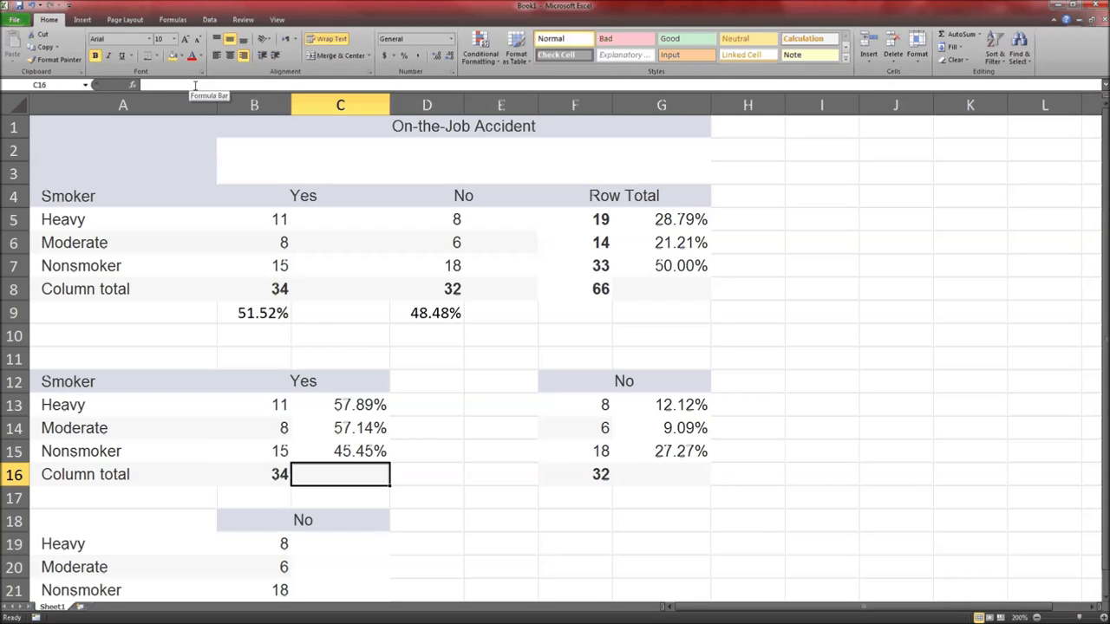
Copy the Yes row percentage formulas from C13:C15 into G13:G15 for the No group
{"action": "key", "text": "Up"}
{"action": "key", "text": "Up"}
{"action": "key", "text": "Up"}
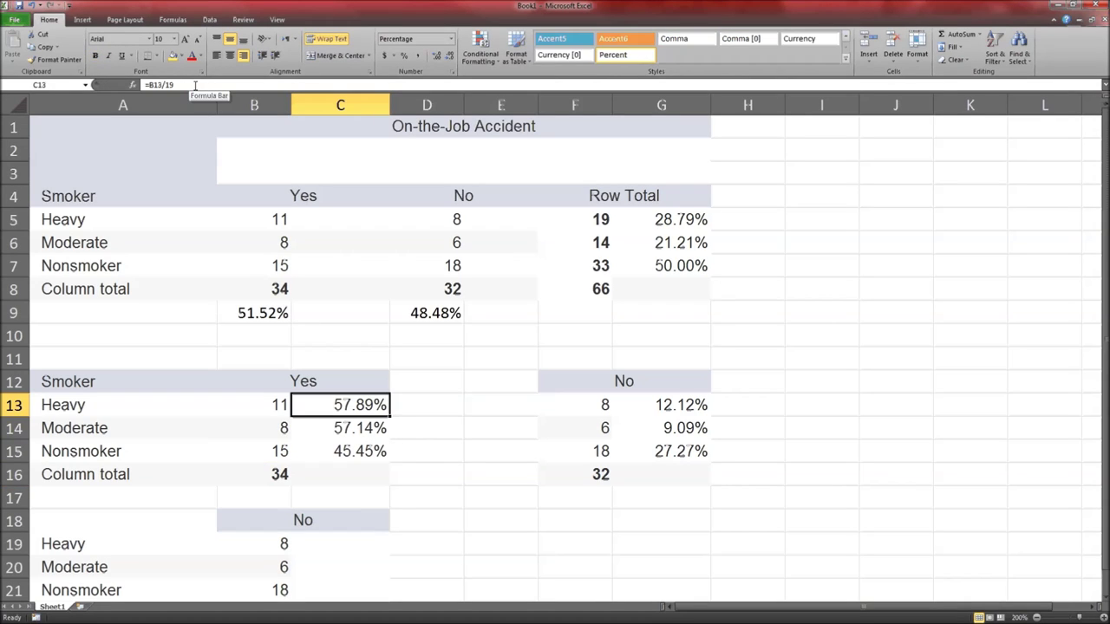
{"action": "key", "text": "shift+Down"}
{"action": "key", "text": "shift+Down"}
{"action": "key", "text": "ctrl+c"}
{"action": "key", "text": "Right"}
{"action": "key", "text": "Right"}
{"action": "key", "text": "Right"}
{"action": "key", "text": "Right"}
{"action": "key", "text": "Return"}
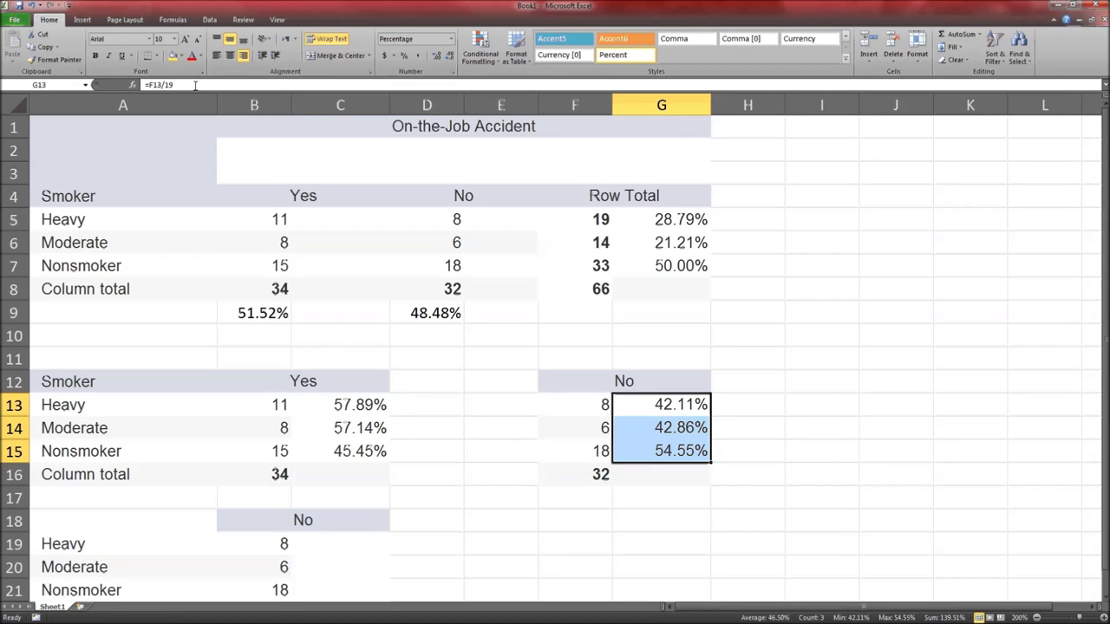
{"action": "key", "text": "Left"}
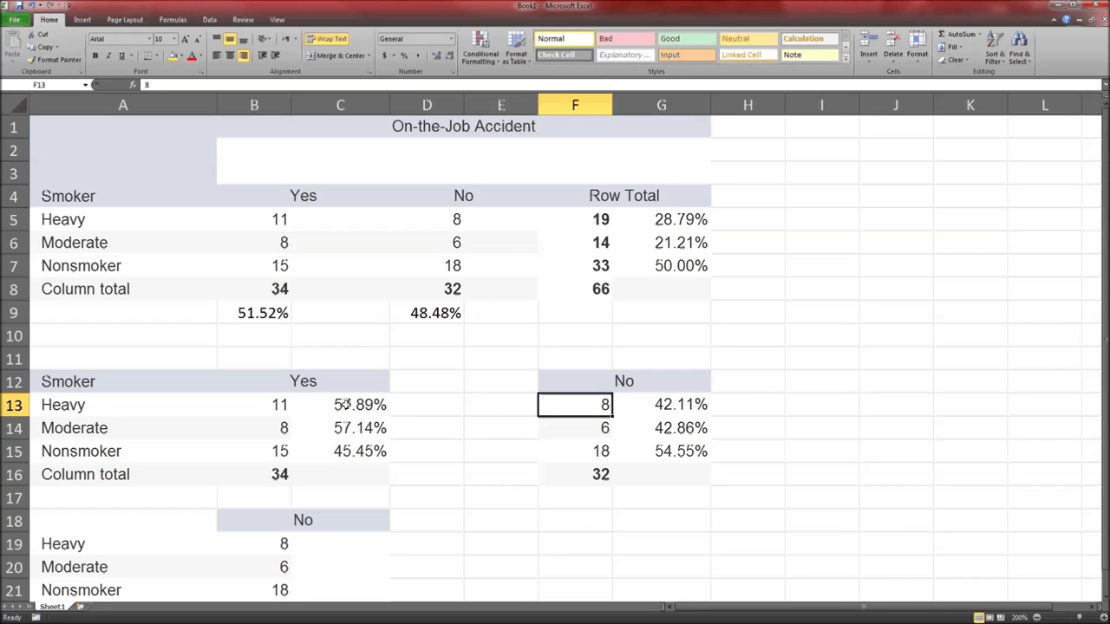
Compare the worksheet's Heavy row percentages with part (b) in the browser, and return to Excel to review the row total percentages
{"action": "left_click", "coordinate": [344, 405]}
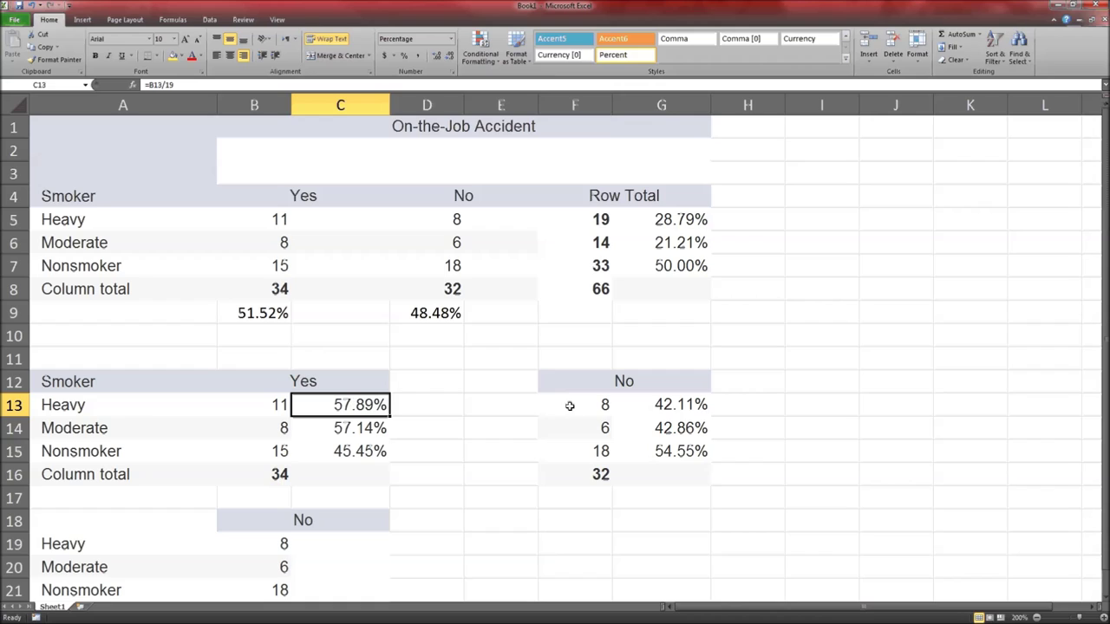
{"action": "left_click", "coordinate": [685, 404]}
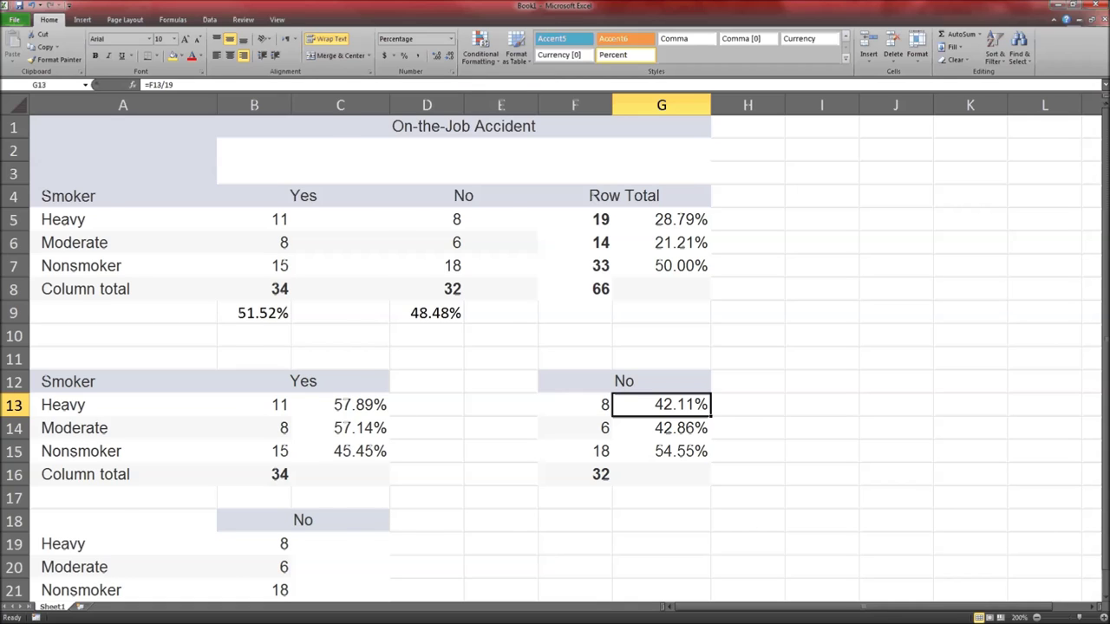
{"action": "key", "text": "alt+Tab"}
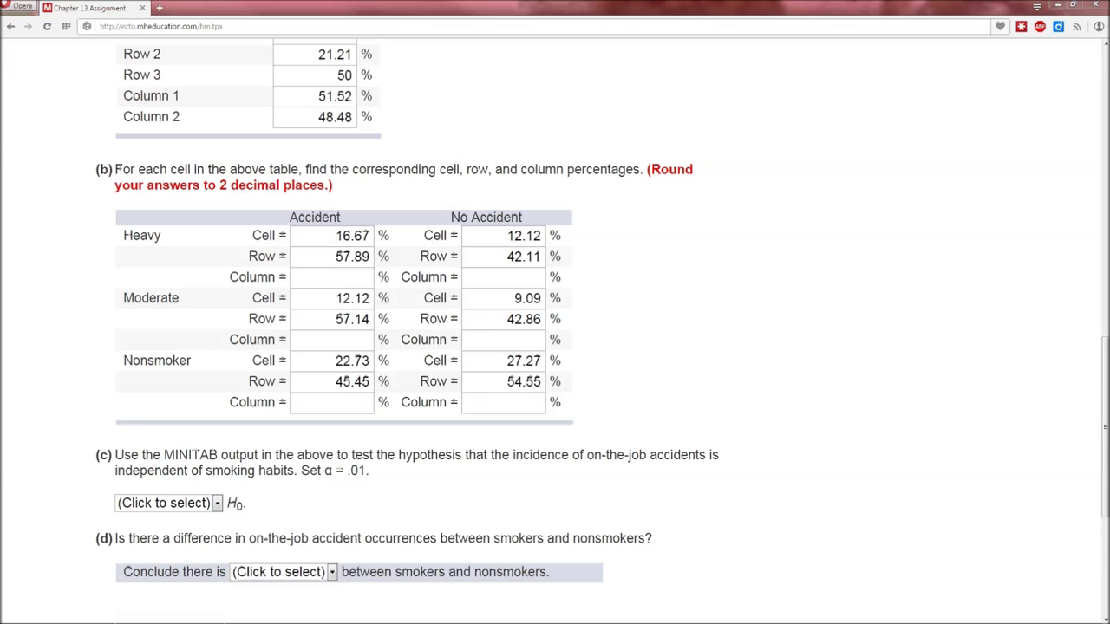
{"action": "left_click", "coordinate": [317, 278]}
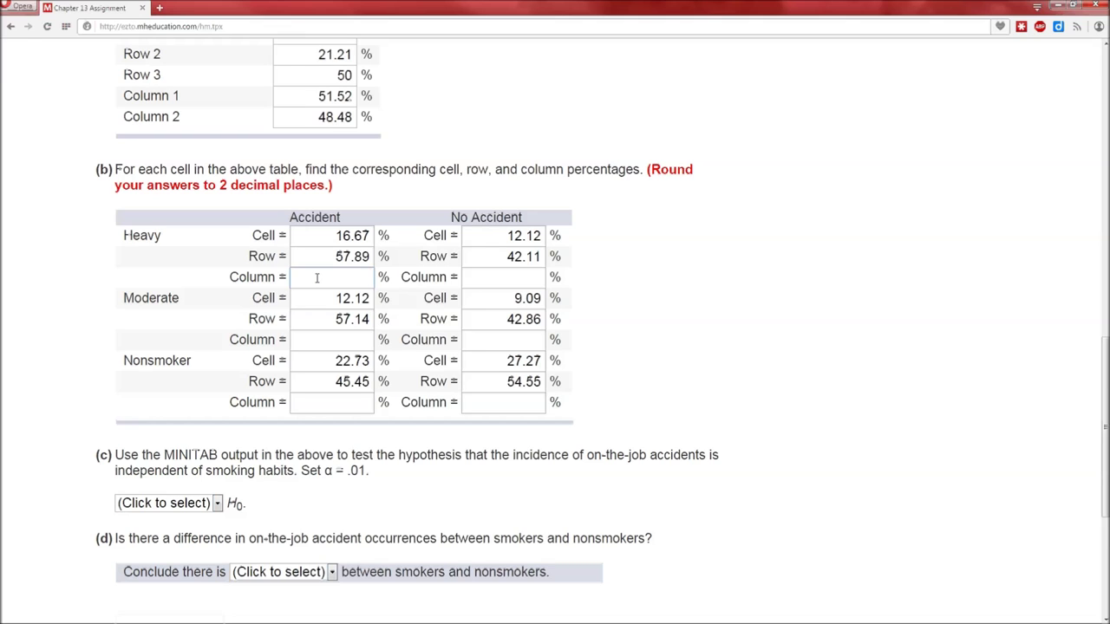
{"action": "key", "text": "alt+Tab"}
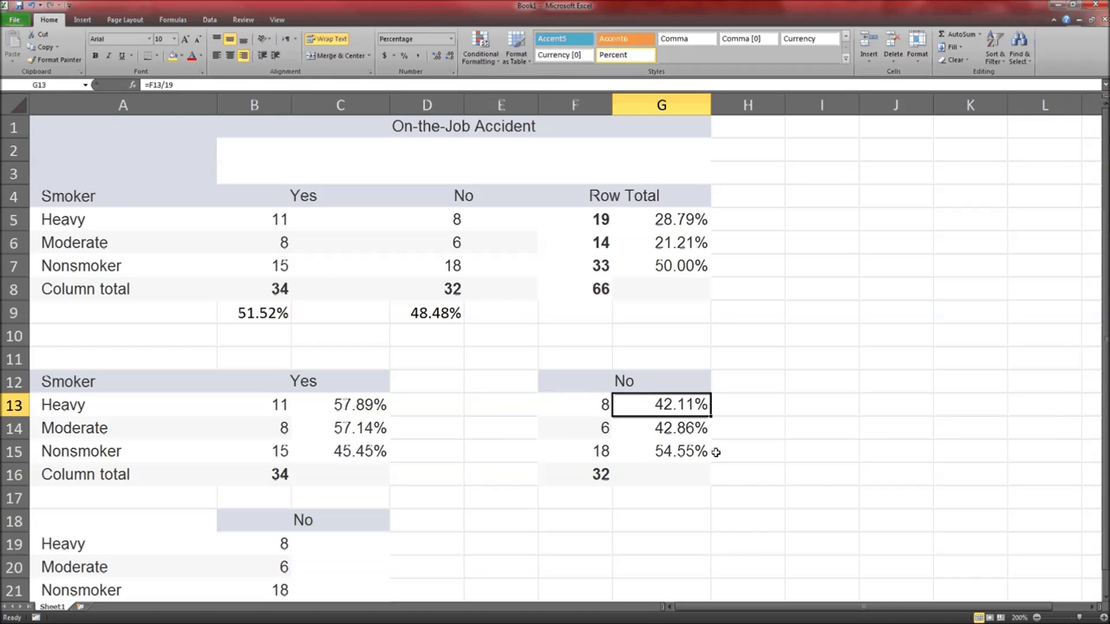
{"action": "left_click_drag", "start_coordinate": [659, 219], "coordinate": [693, 280]}
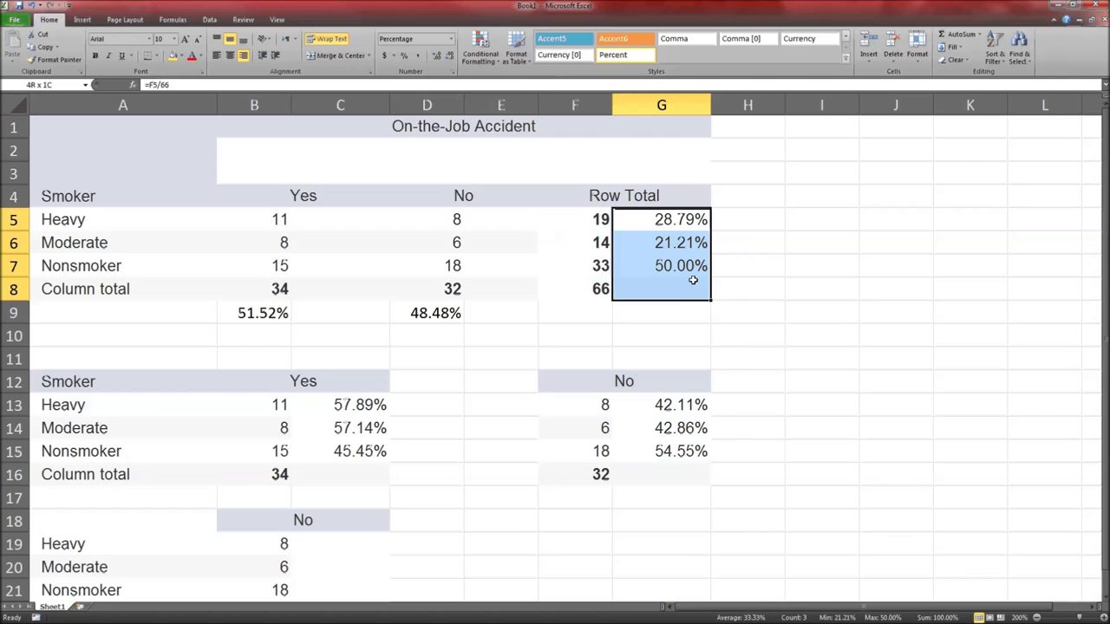
Clear the row percentages from the No cells G13:G15 and the Yes cells in column C
{"action": "left_click_drag", "start_coordinate": [676, 401], "coordinate": [681, 457]}
{"action": "key", "text": "Delete"}
{"action": "left_click_drag", "start_coordinate": [328, 407], "coordinate": [337, 468]}
{"action": "key", "text": "Delete"}
Enter =B13/34 in C13 to compute the Heavy Yes column percentage
{"action": "key", "text": "Up"}
{"action": "key", "text": "Down"}
{"action": "type", "text": "="}
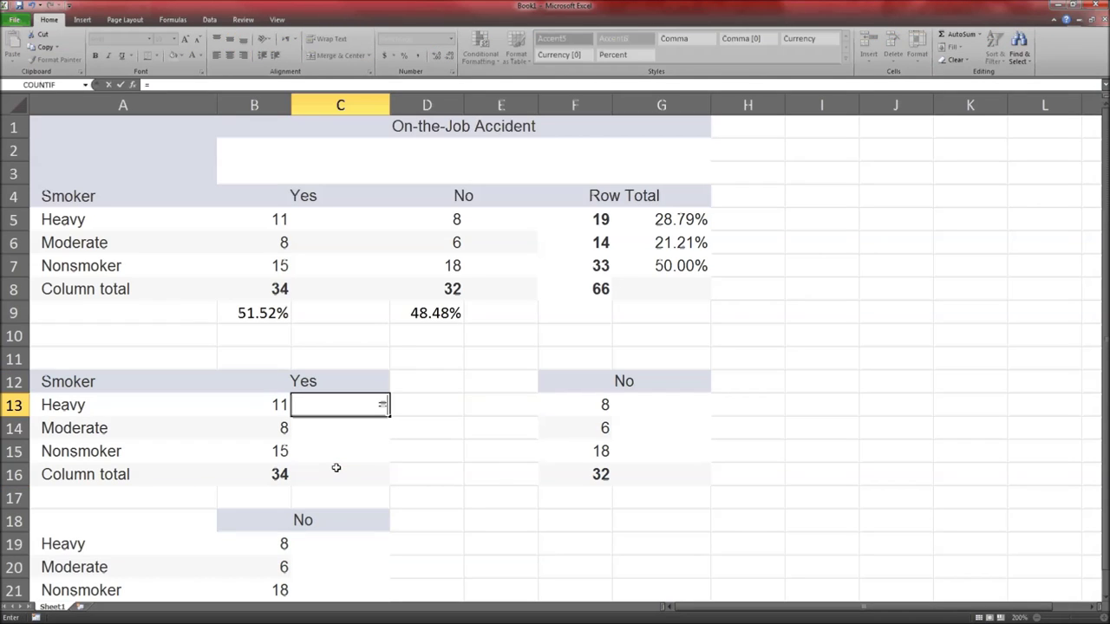
{"action": "key", "text": "Left"}
{"action": "type", "text": "/"}
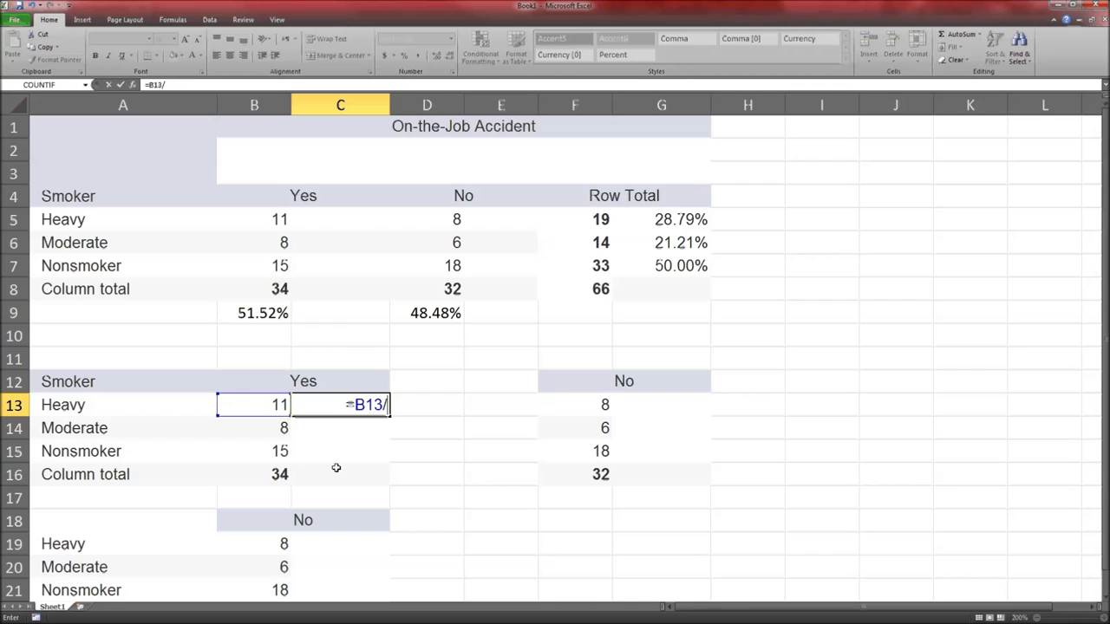
{"action": "left_click", "coordinate": [260, 482]}
{"action": "key", "text": "Return"}
{"action": "key", "text": "Up"}
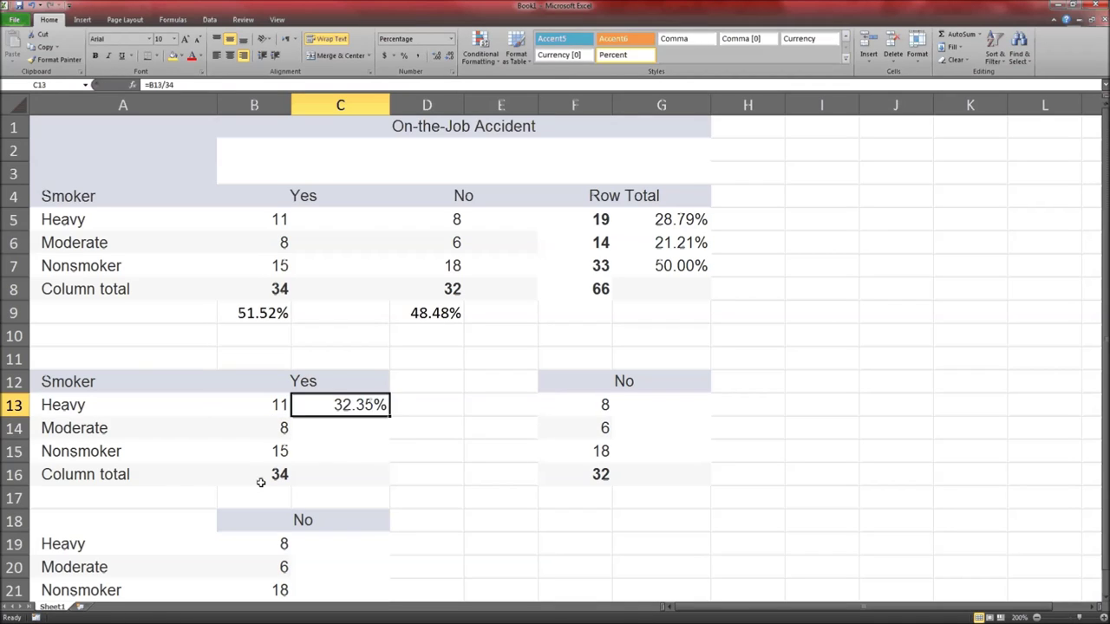
Fill the Yes column percentage formula from C13 down through C15
{"action": "key", "text": "shift+Down"}
{"action": "key", "text": "shift+Down"}
{"action": "key", "text": "ctrl+d"}
{"action": "key", "text": "shift+Up"}
{"action": "key", "text": "shift+Up"}
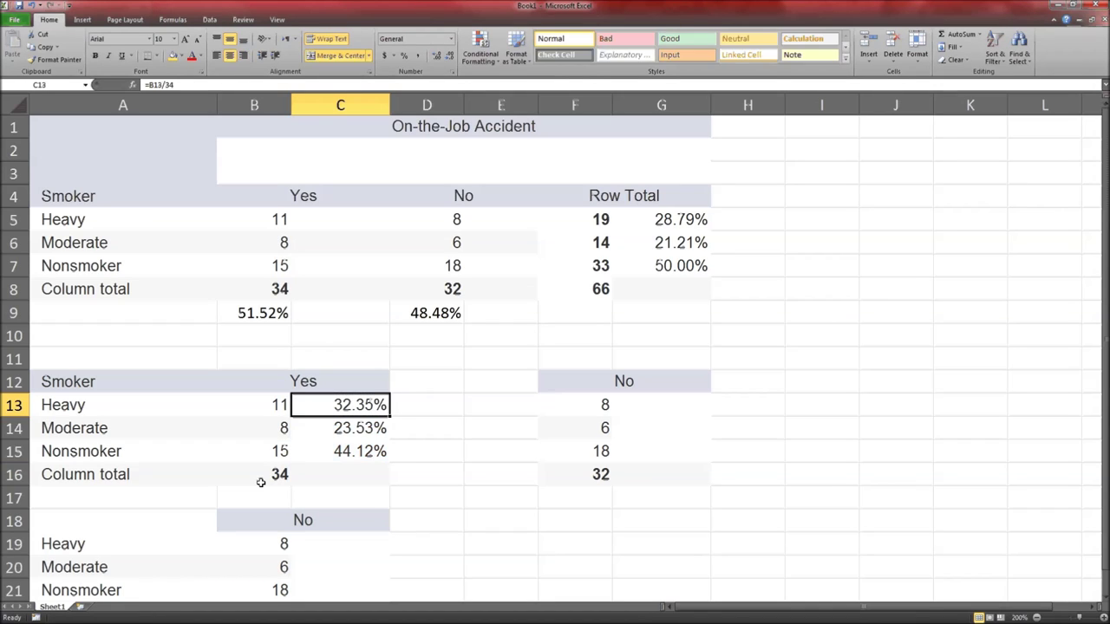
{"action": "key", "text": "Down"}
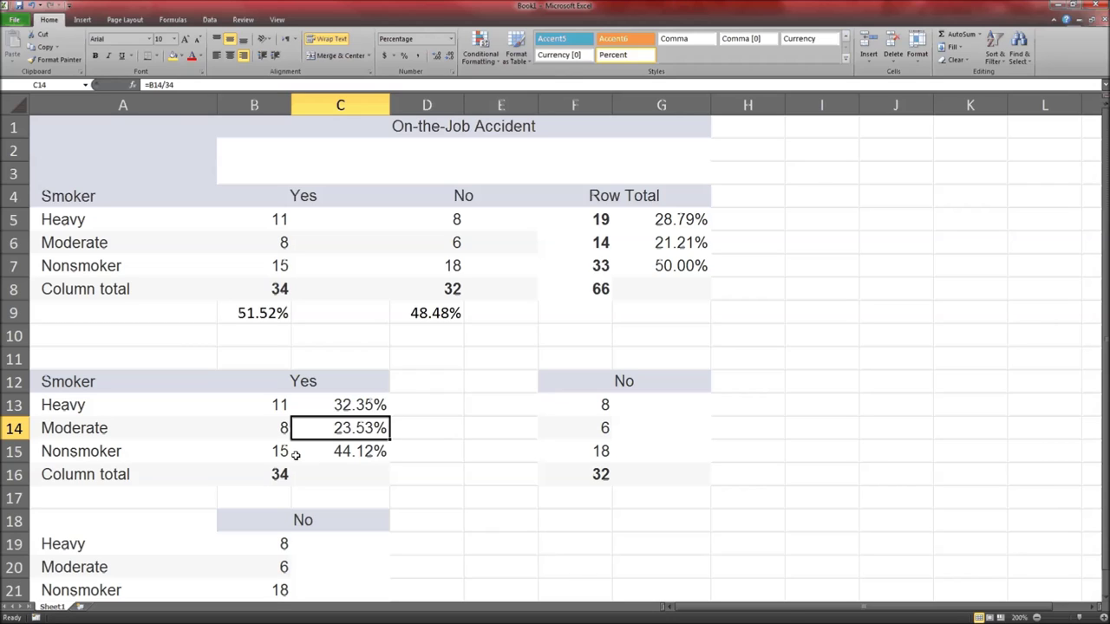
Examine the Yes counts in B13:B15 against their column percentages in C13:C15
{"action": "left_click_drag", "start_coordinate": [362, 448], "coordinate": [313, 413]}
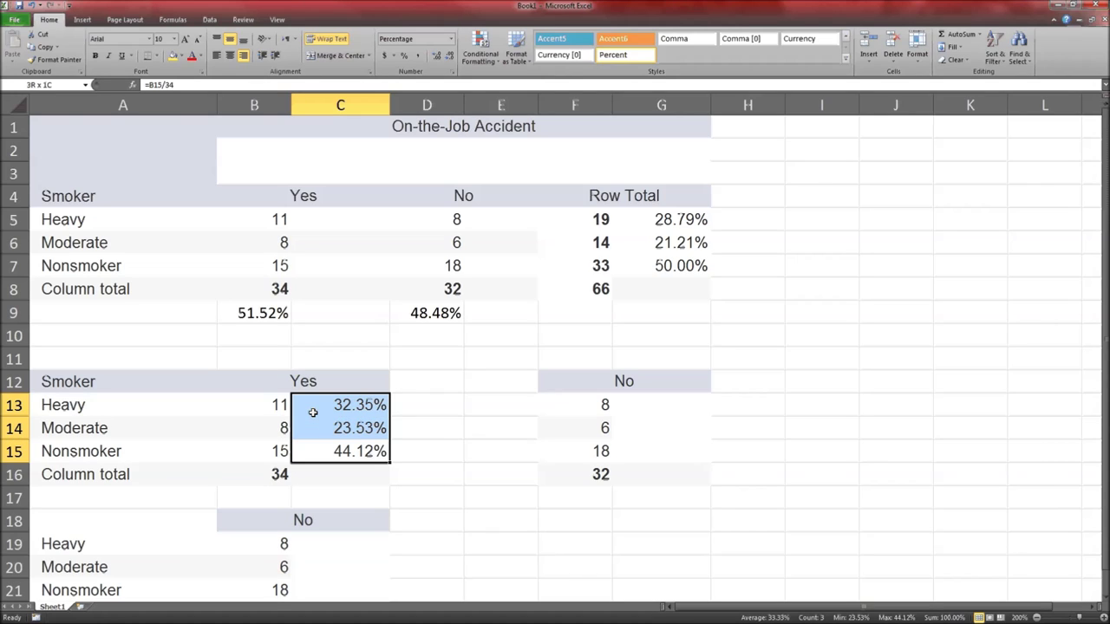
{"action": "mouse_move", "coordinate": [313, 413]}
{"action": "left_mouse_down"}
{"action": "mouse_move", "coordinate": [309, 454]}
{"action": "mouse_move", "coordinate": [316, 409]}
{"action": "left_mouse_up"}
{"action": "left_click_drag", "start_coordinate": [224, 405], "coordinate": [247, 458]}
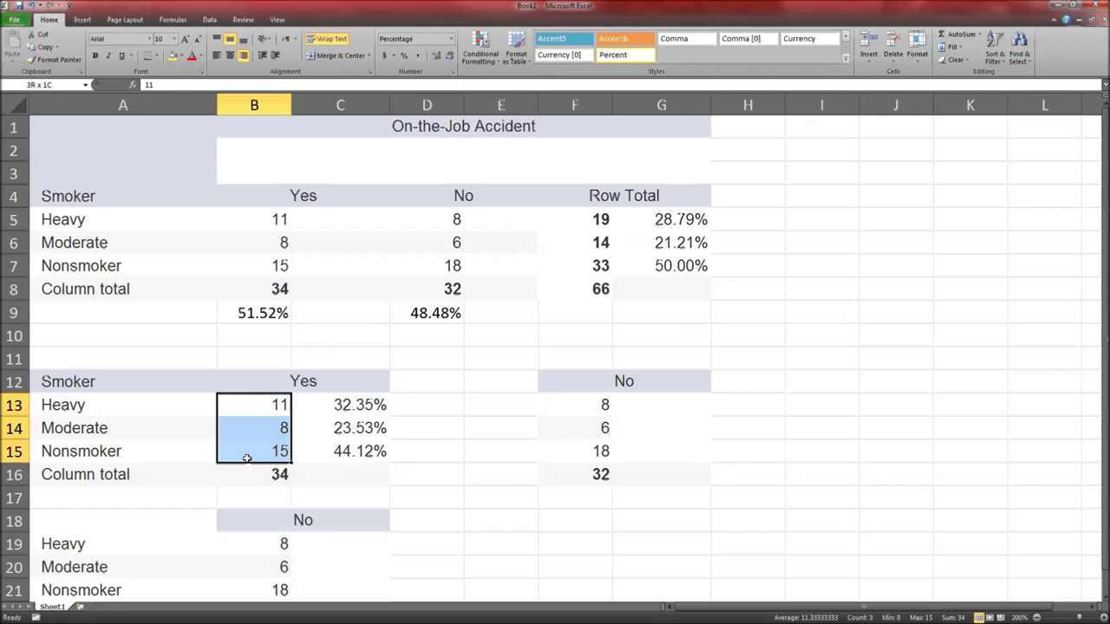
{"action": "left_click_drag", "start_coordinate": [317, 409], "coordinate": [321, 459]}
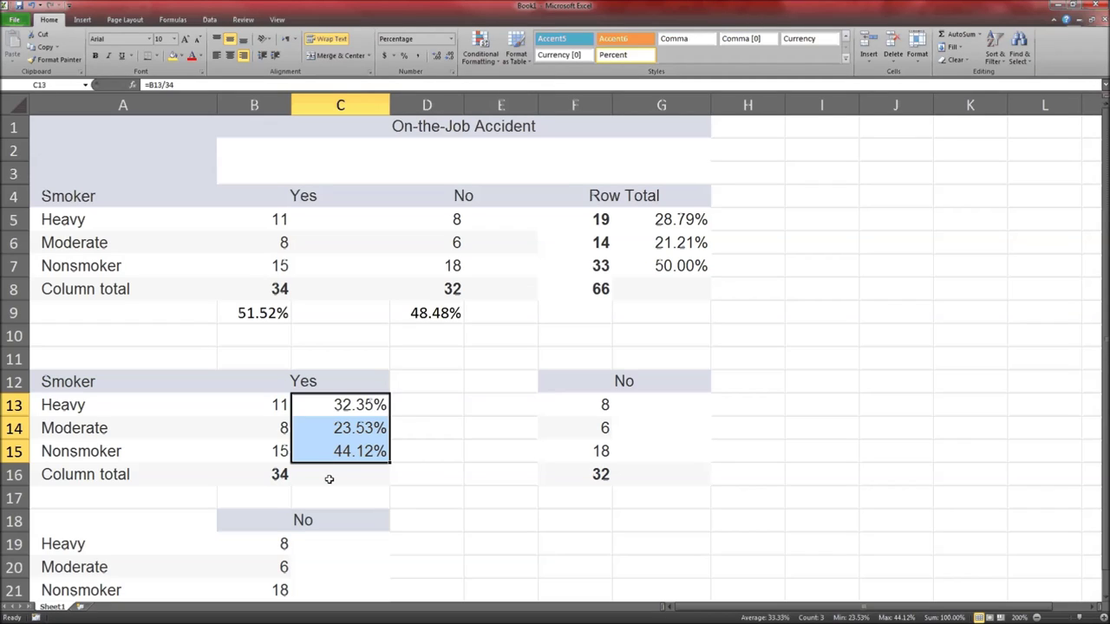
Enter =F13/32 in G13 to compute the Heavy No column percentage
{"action": "left_click", "coordinate": [655, 404]}
{"action": "type", "text": "="}
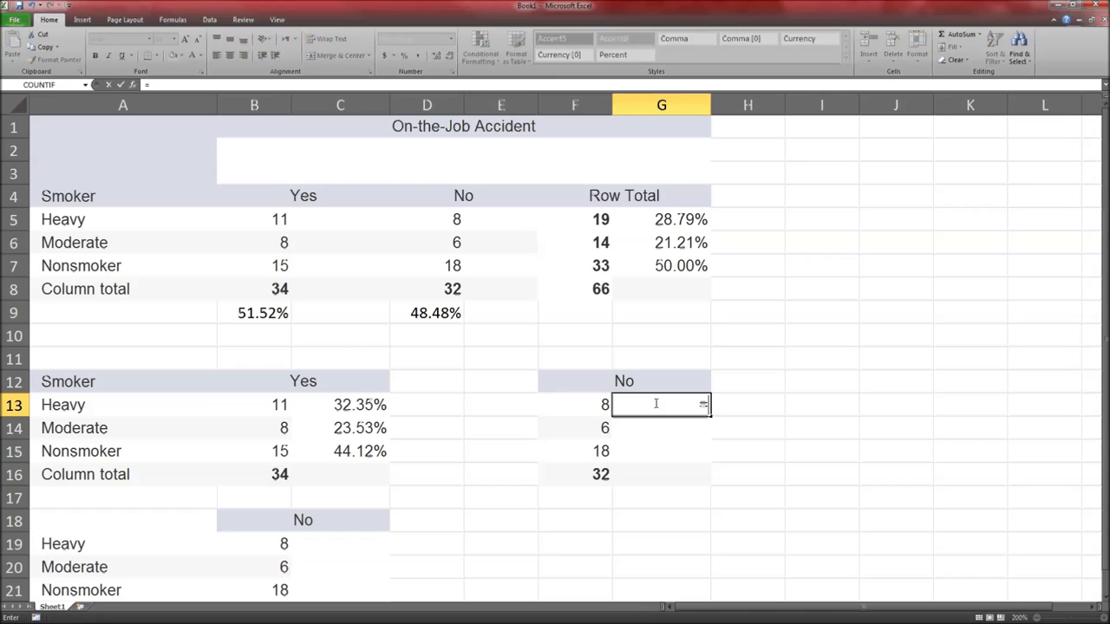
{"action": "key", "text": "Left"}
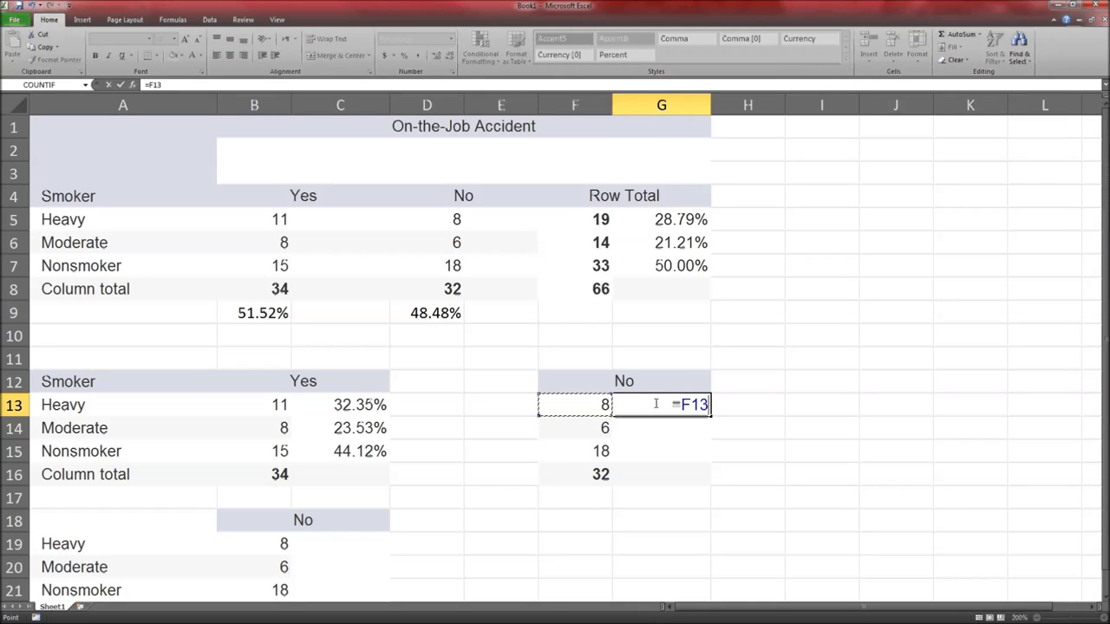
{"action": "type", "text": "/32"}
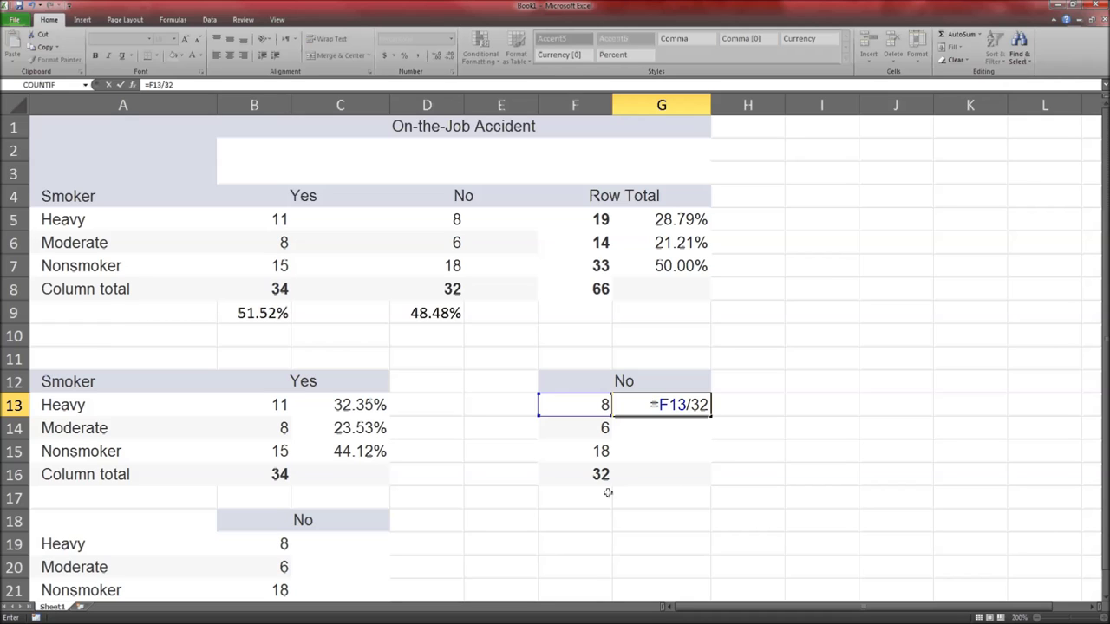
{"action": "key", "text": "Return"}
Fill the No column percentage formula from G13 down through G15
{"action": "key", "text": "Up"}
{"action": "key", "text": "shift+Down"}
{"action": "key", "text": "shift+Down"}
{"action": "key", "text": "ctrl+d"}
{"action": "key", "text": "Down"}
{"action": "key", "text": "Down"}
{"action": "key", "text": "Down"}
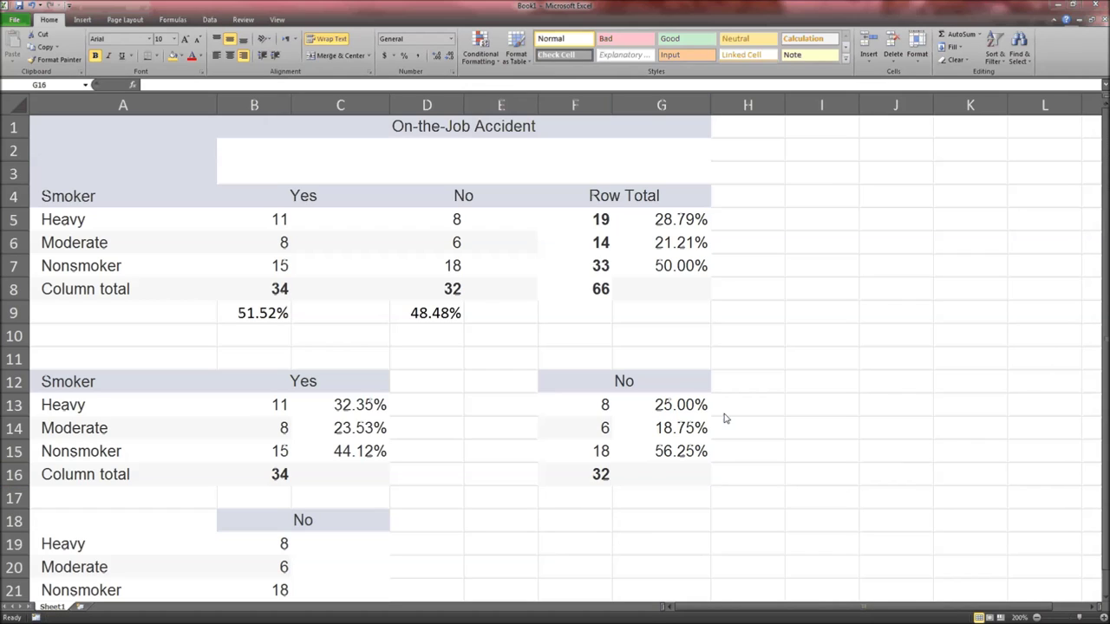
Review the No and Yes column percentages in the worksheet, and check the Nonsmoker Accident column answer in the browser
{"action": "left_click_drag", "start_coordinate": [670, 405], "coordinate": [673, 451]}
{"action": "left_click_drag", "start_coordinate": [381, 409], "coordinate": [365, 447]}
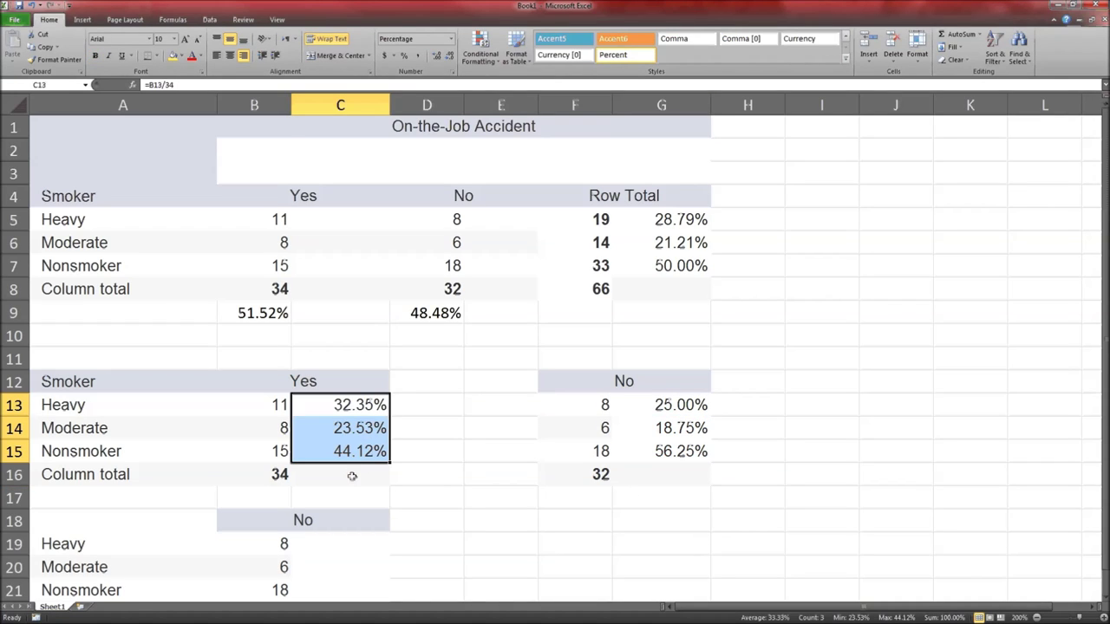
{"action": "left_click", "coordinate": [352, 475]}
{"action": "key", "text": "alt+Tab"}
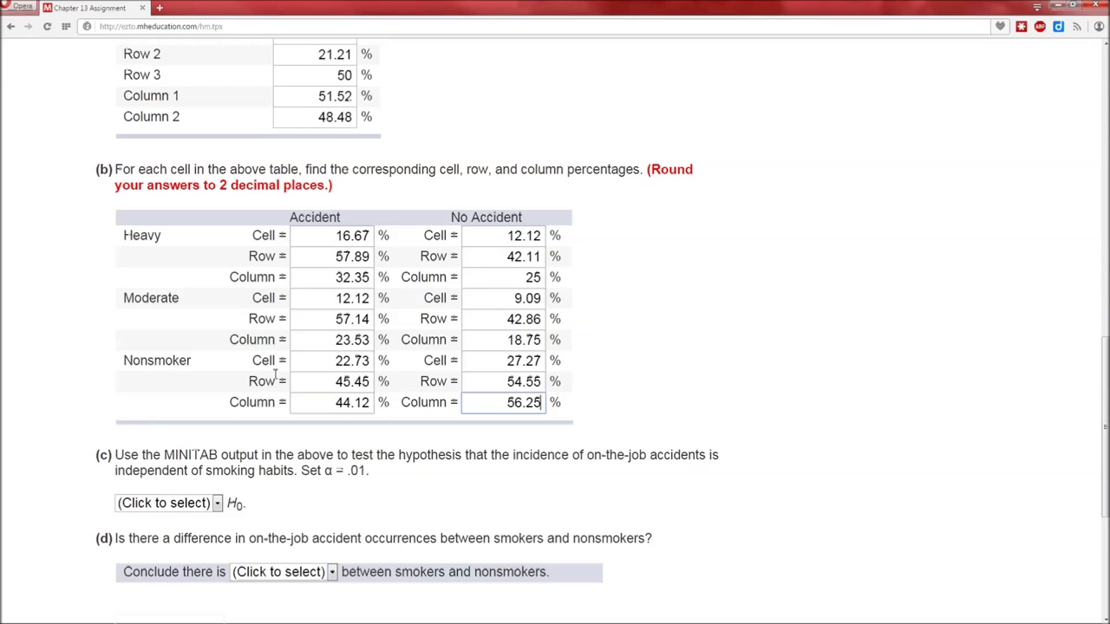
{"action": "left_click_drag", "start_coordinate": [319, 406], "coordinate": [368, 423]}
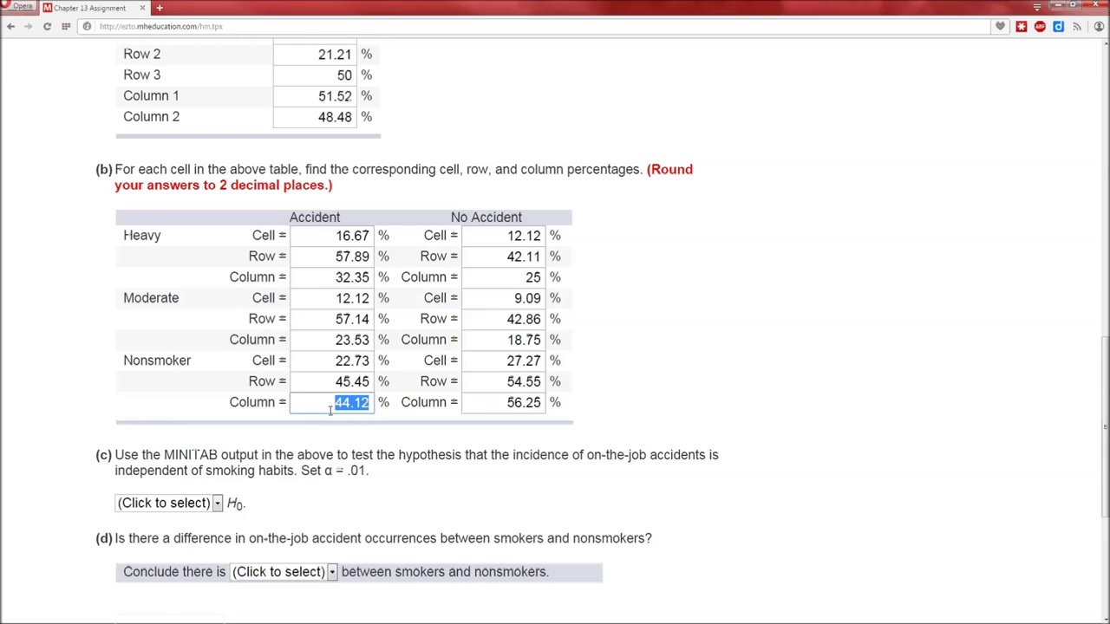
Return to Excel to examine the Yes column percentages and the counts behind them, and switch back to the browser
{"action": "key", "text": "alt+Tab"}
{"action": "left_click_drag", "start_coordinate": [334, 449], "coordinate": [333, 406]}
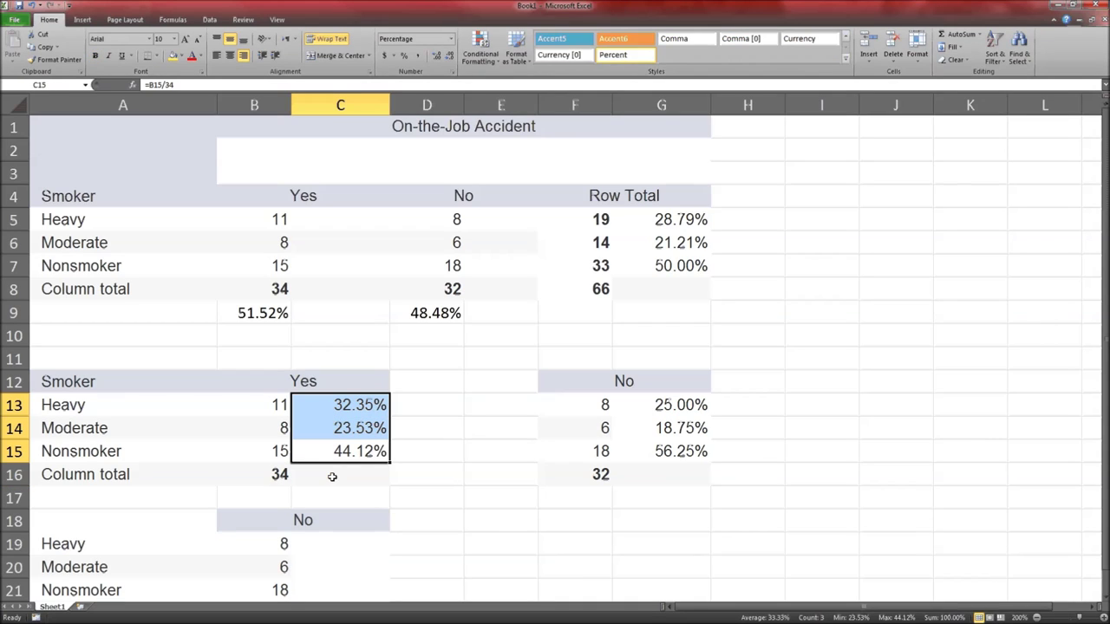
{"action": "left_click", "coordinate": [312, 380]}
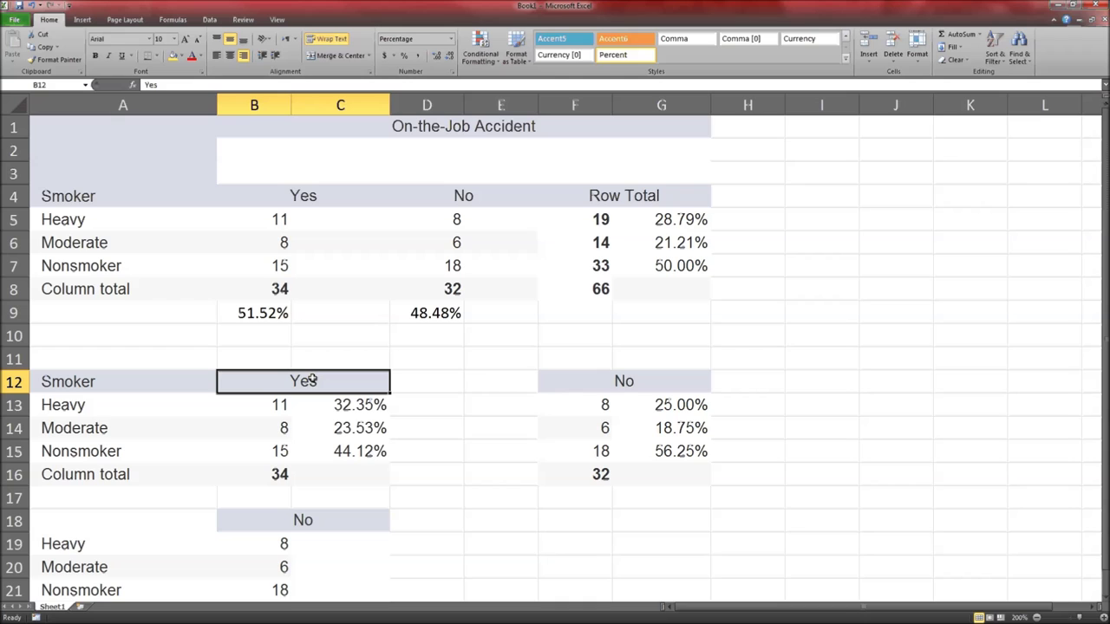
{"action": "left_click", "coordinate": [277, 406]}
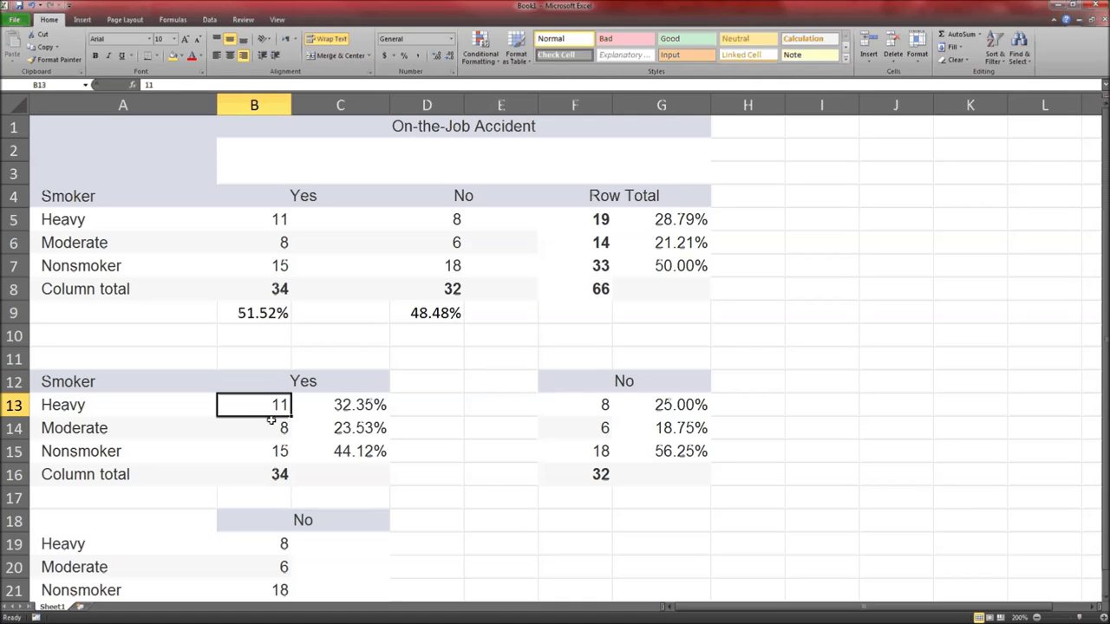
{"action": "left_click", "coordinate": [269, 429]}
{"action": "left_click", "coordinate": [265, 445]}
{"action": "key", "text": "alt+Tab"}
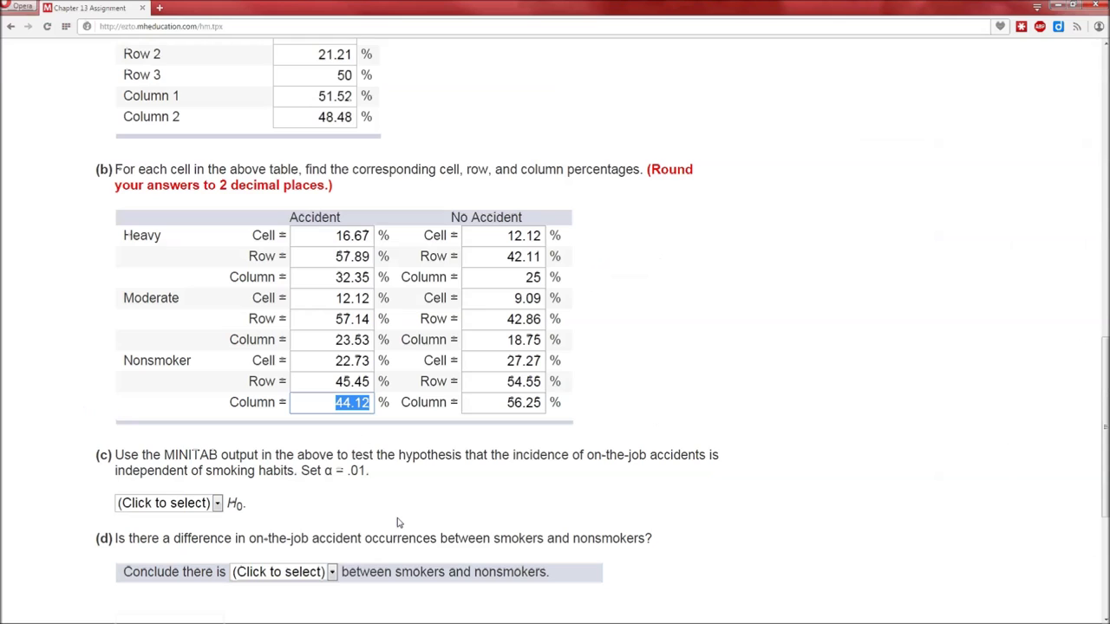
Review part (b)'s Moderate No Accident column percentage, both Heavy row percentages and the Nonsmoker Accident row percentage
{"action": "left_click_drag", "start_coordinate": [508, 339], "coordinate": [539, 340]}
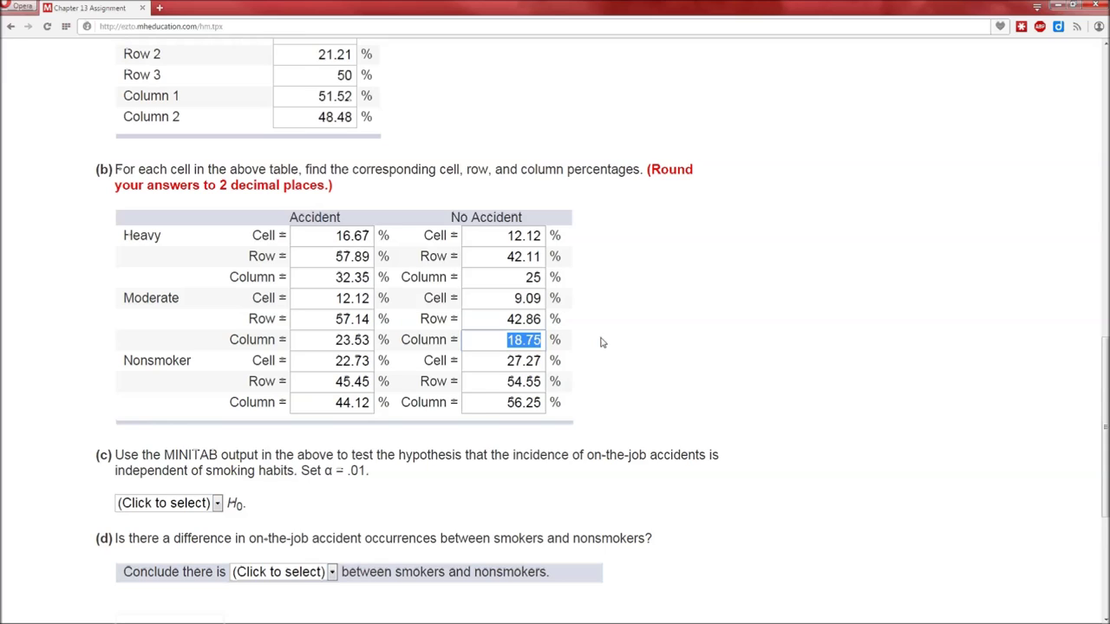
{"action": "triple_click", "coordinate": [345, 257]}
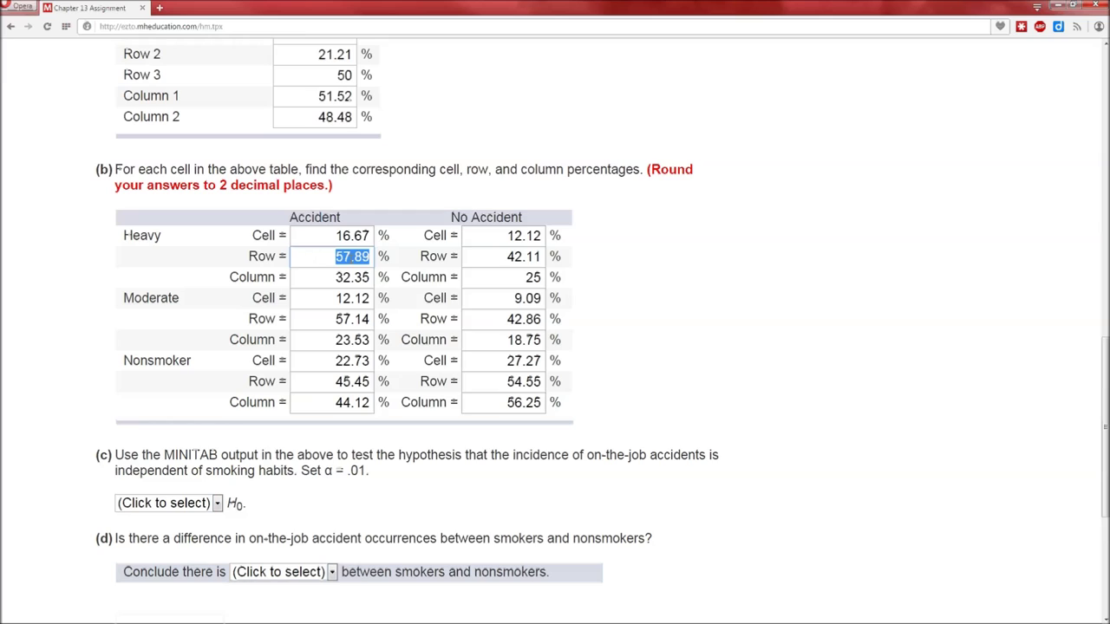
{"action": "double_click", "coordinate": [525, 259]}
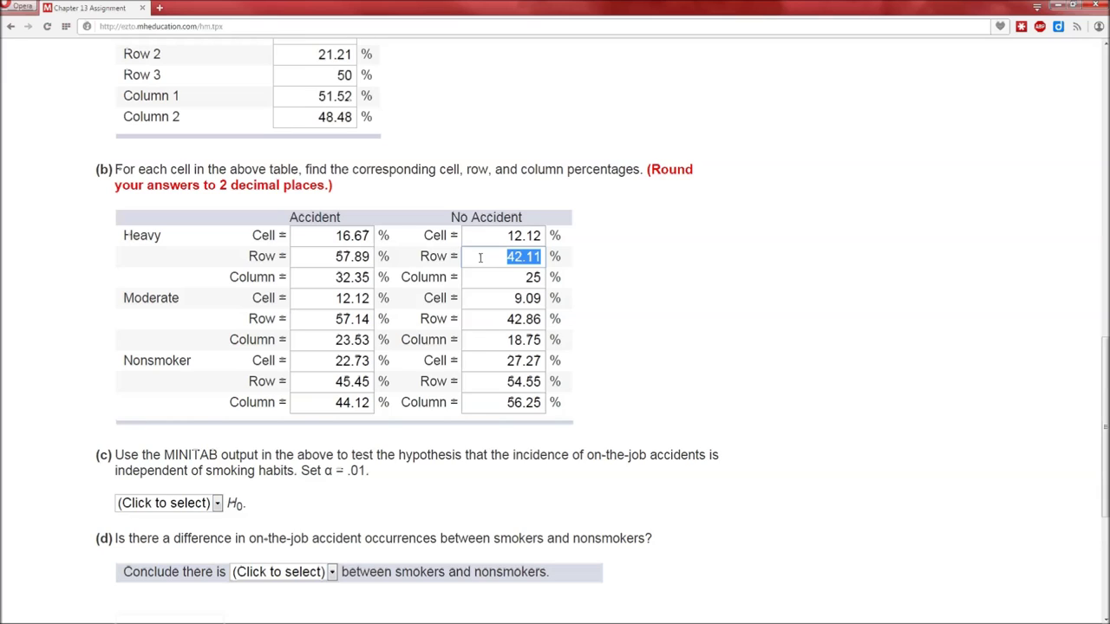
{"action": "left_click_drag", "start_coordinate": [335, 382], "coordinate": [370, 383]}
{"action": "left_click", "coordinate": [351, 387]}
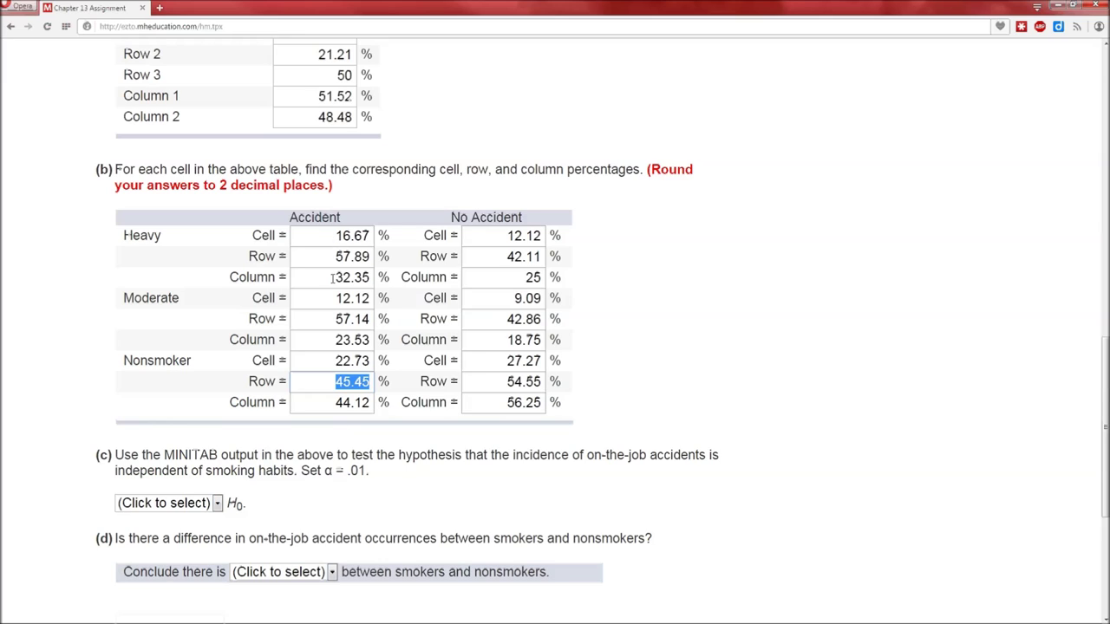
Review part (b)'s Heavy Accident cell percentage, Heavy No Accident row and column percentages, and Moderate No Accident cell percentage
{"action": "double_click", "coordinate": [352, 236]}
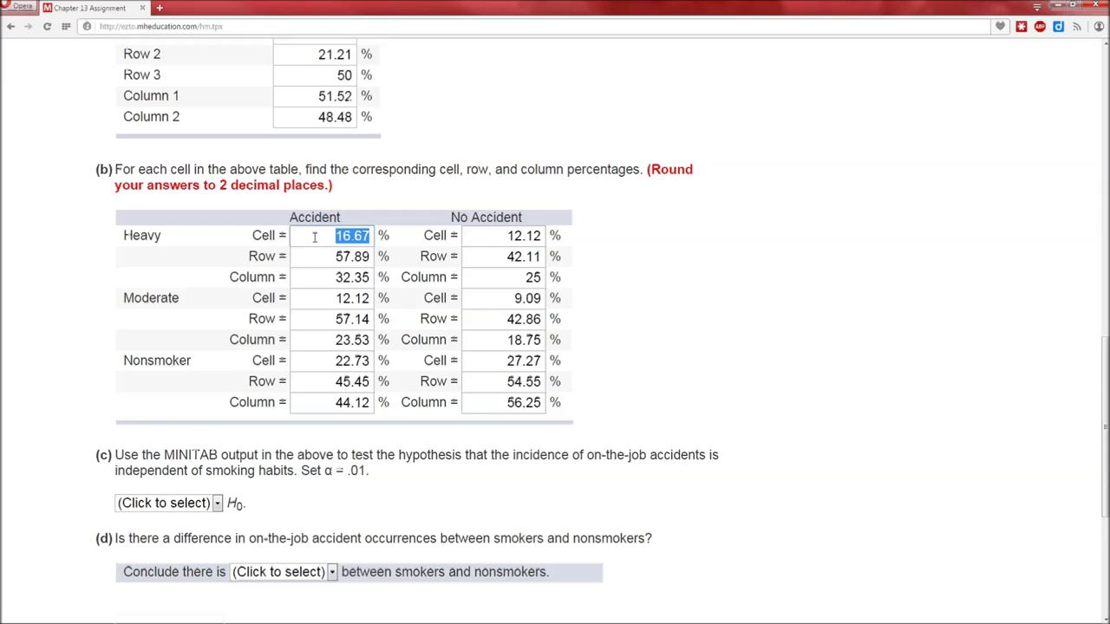
{"action": "double_click", "coordinate": [531, 276]}
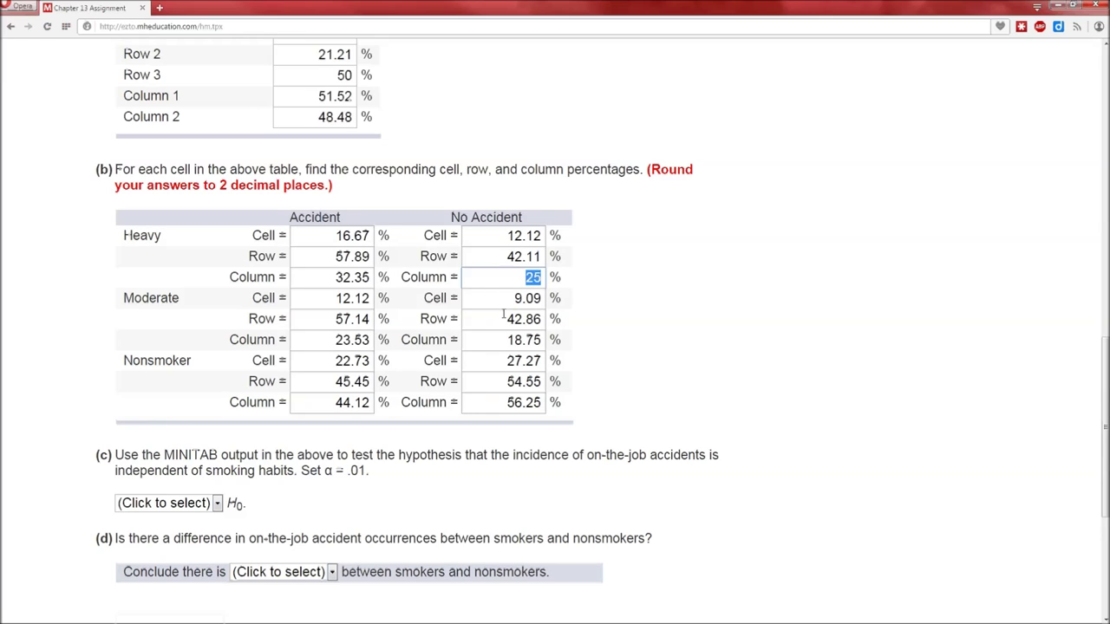
{"action": "left_click_drag", "start_coordinate": [539, 299], "coordinate": [506, 298]}
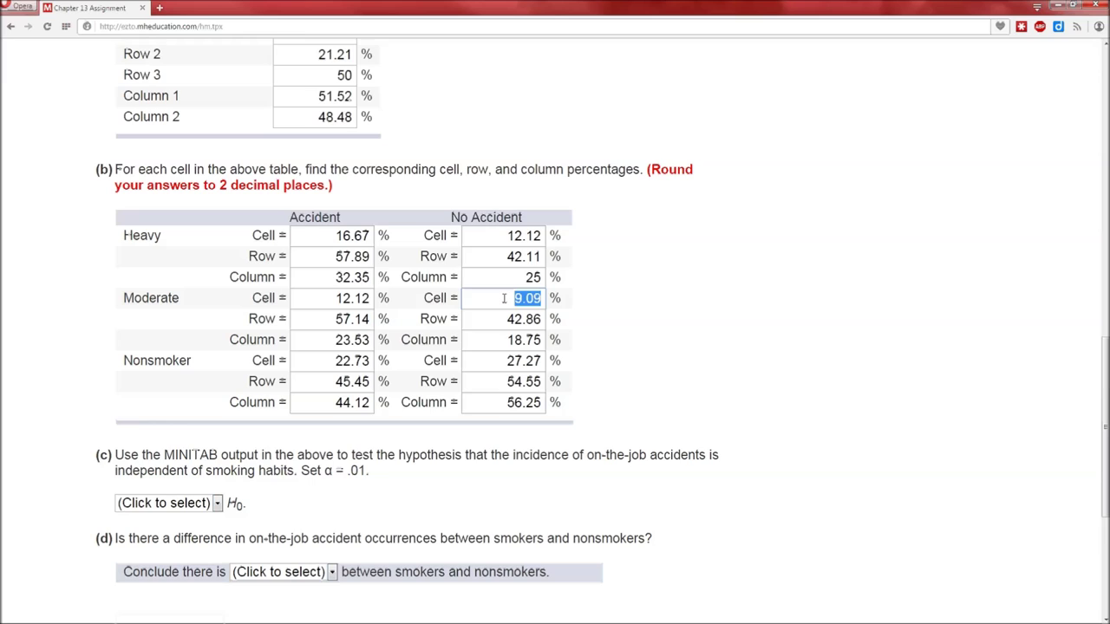
{"action": "left_click", "coordinate": [512, 257]}
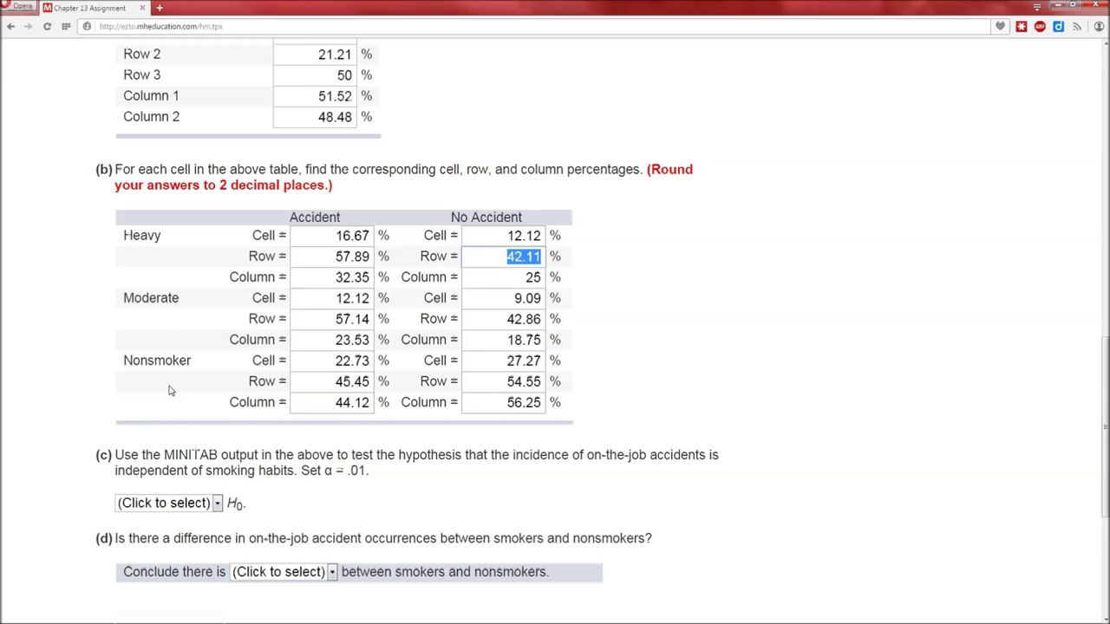
{"action": "left_click", "coordinate": [476, 283]}
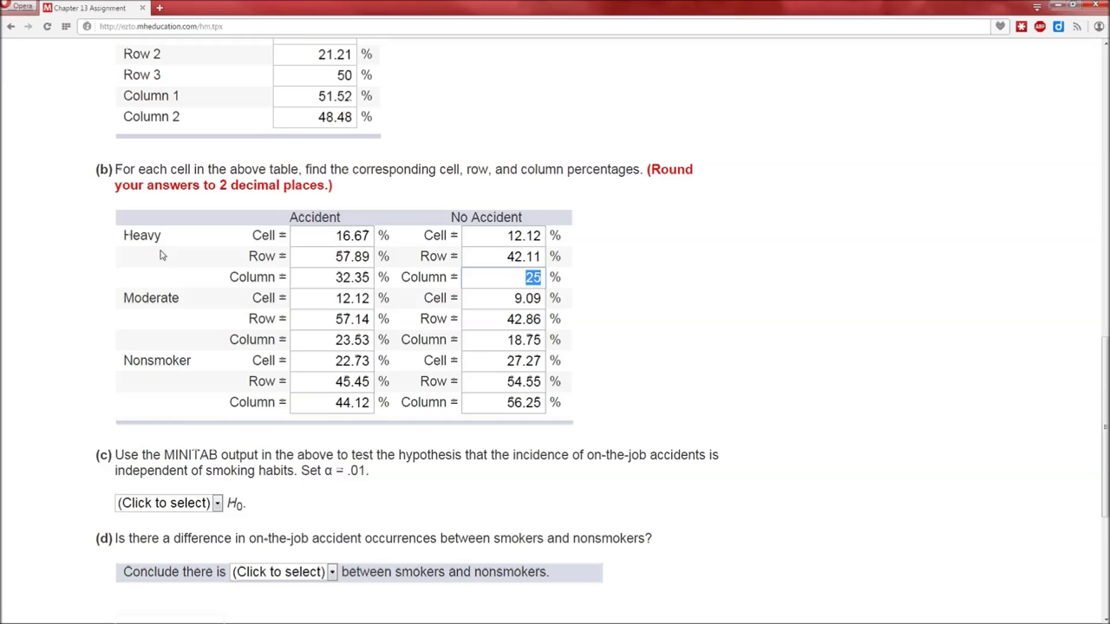
Check the P-value in the MINITAB output and answer part (c) with "Do not reject" H0
{"action": "left_click", "coordinate": [456, 486]}
{"action": "scroll", "coordinate": [414, 480], "scroll_direction": "up", "scroll_amount": 5}
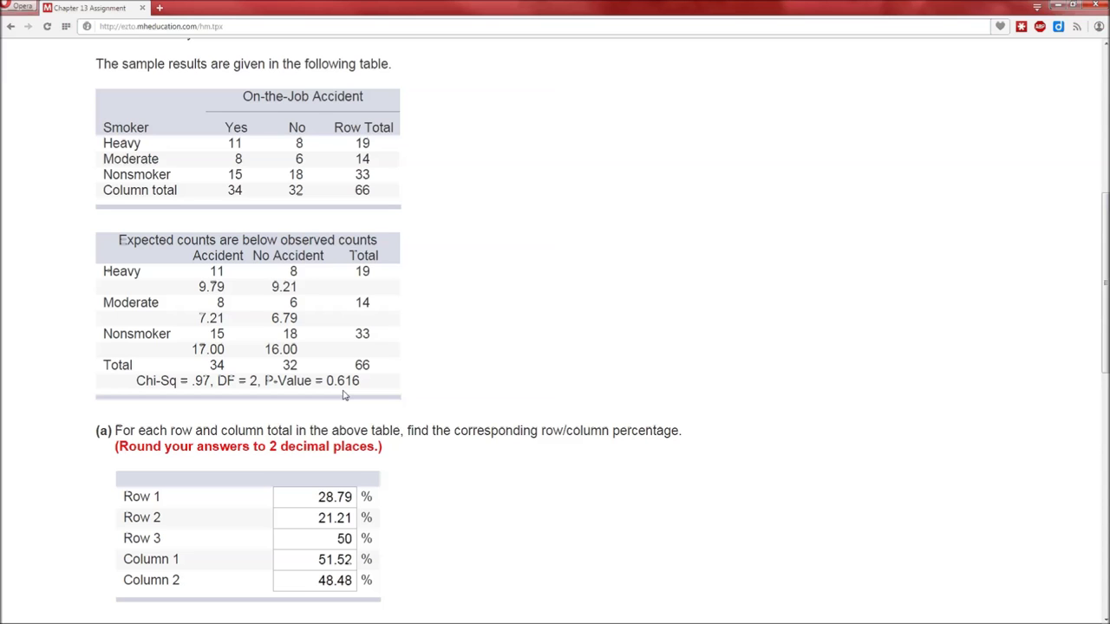
{"action": "scroll", "coordinate": [342, 395], "scroll_direction": "down", "scroll_amount": 4}
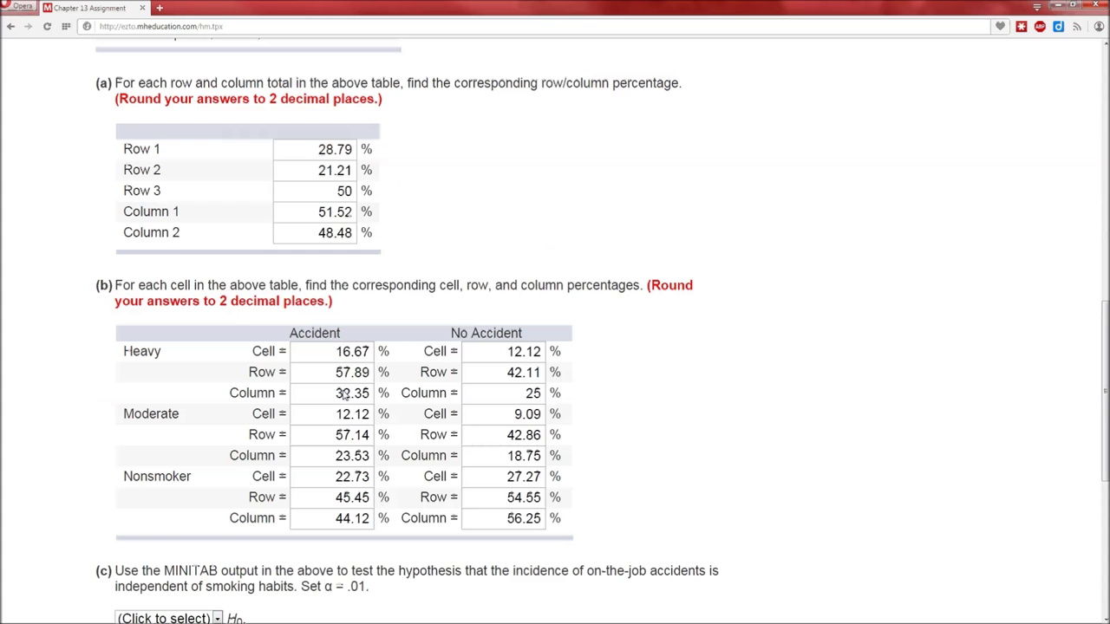
{"action": "scroll", "coordinate": [344, 392], "scroll_direction": "down", "scroll_amount": 3}
{"action": "left_click", "coordinate": [217, 390]}
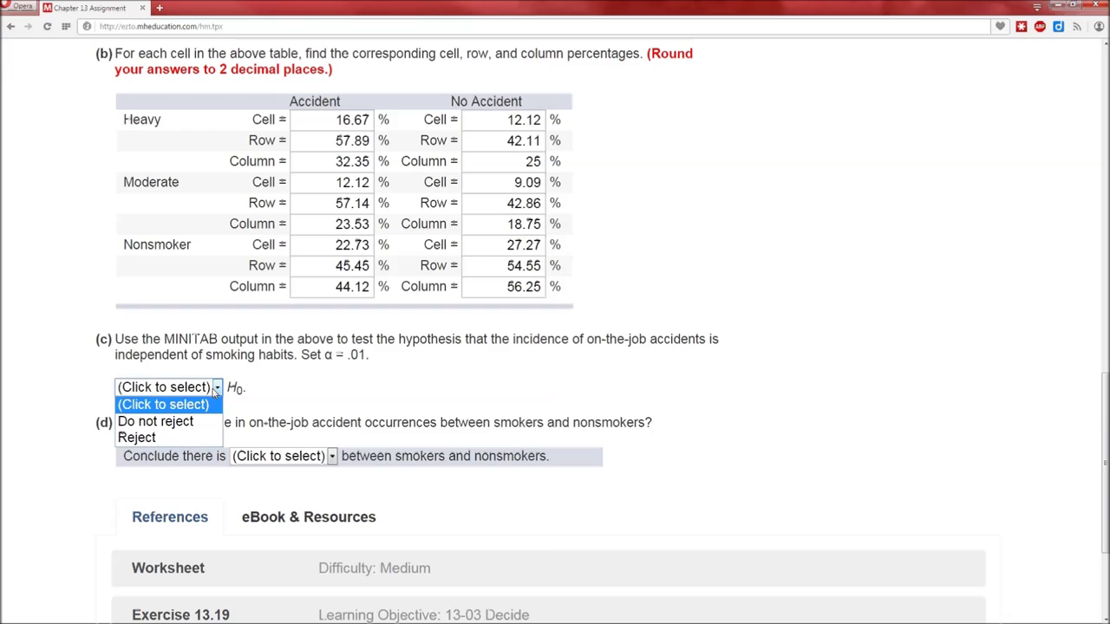
{"action": "left_click", "coordinate": [199, 421]}
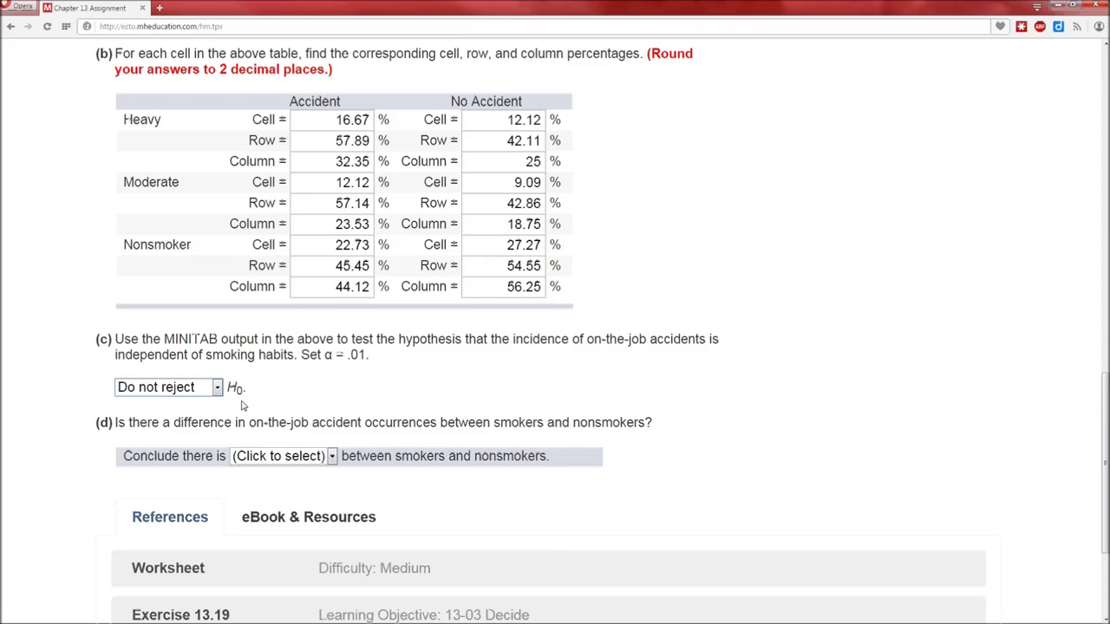
Answer part (d) with "no difference" between smokers and nonsmokers, and go back to the sample results tables
{"action": "left_click", "coordinate": [262, 462]}
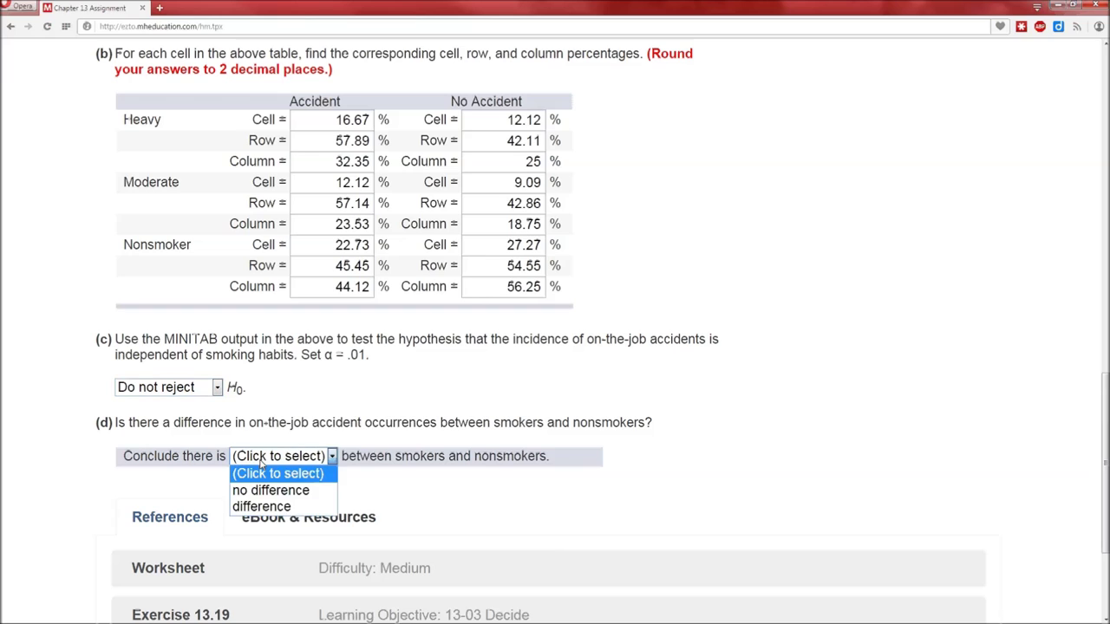
{"action": "left_click", "coordinate": [318, 493]}
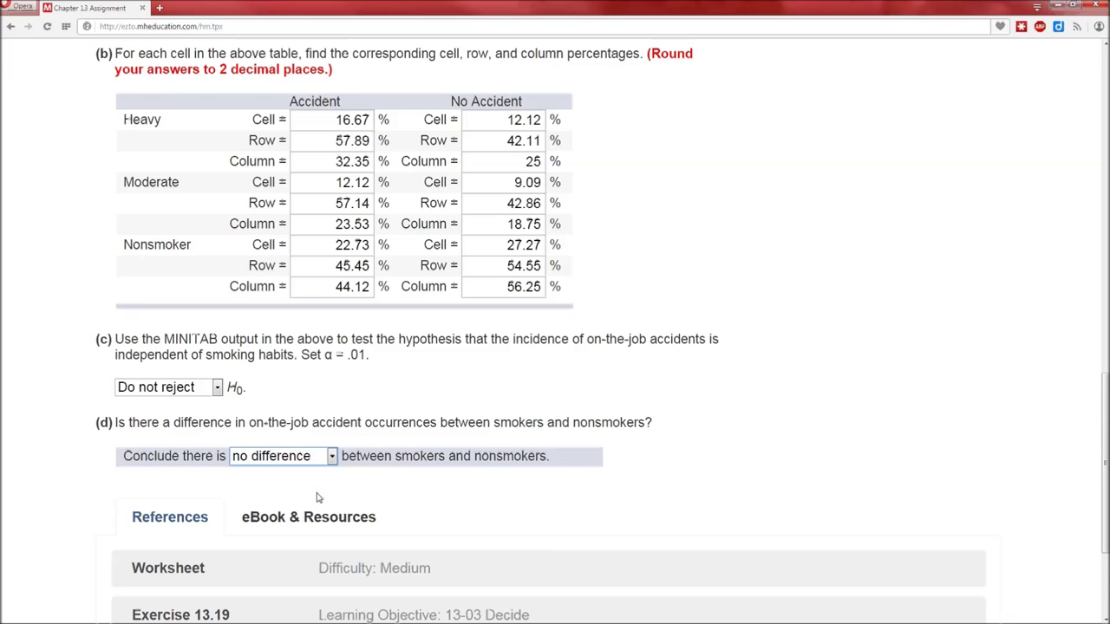
{"action": "scroll", "coordinate": [317, 497], "scroll_direction": "up", "scroll_amount": 7}
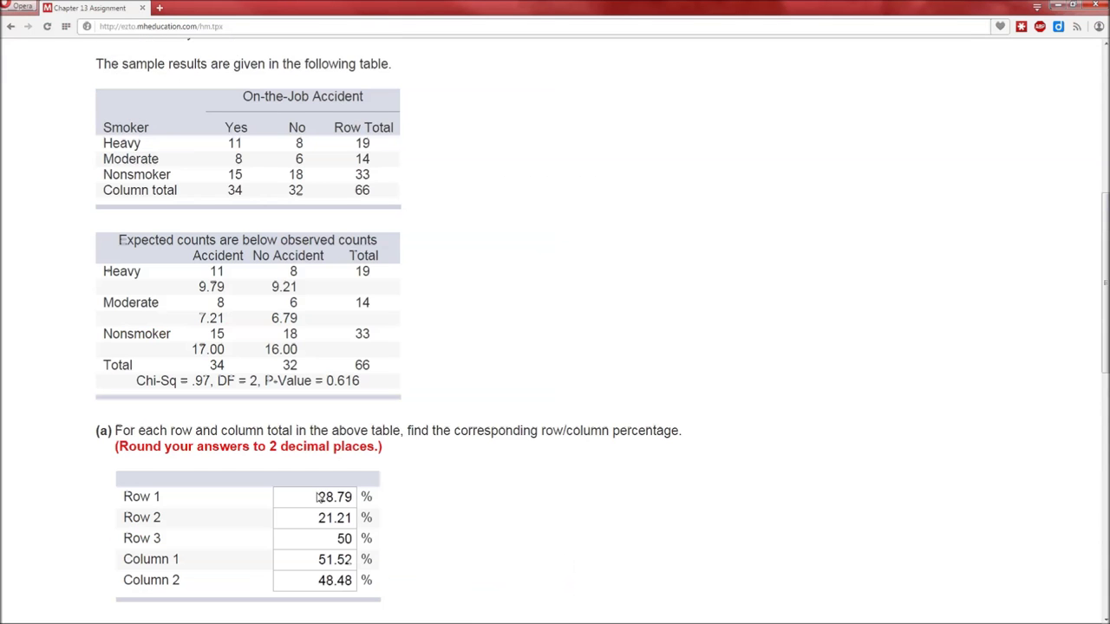
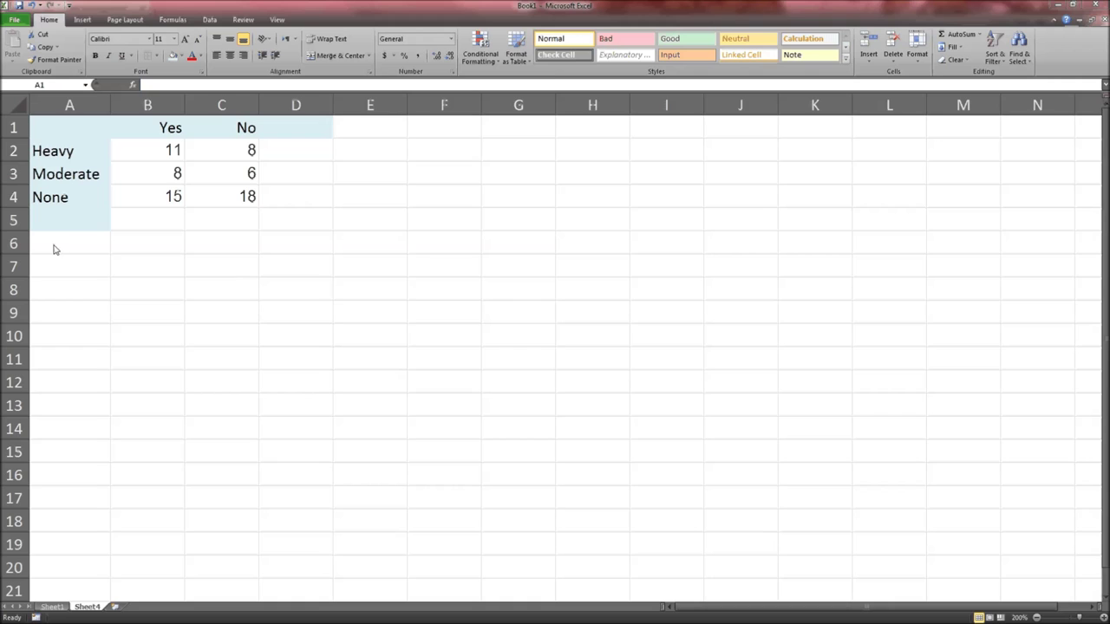
Label the counts table OBS in A1 and enter EXP in A7 to start an expected counts table
{"action": "left_click", "coordinate": [63, 126]}
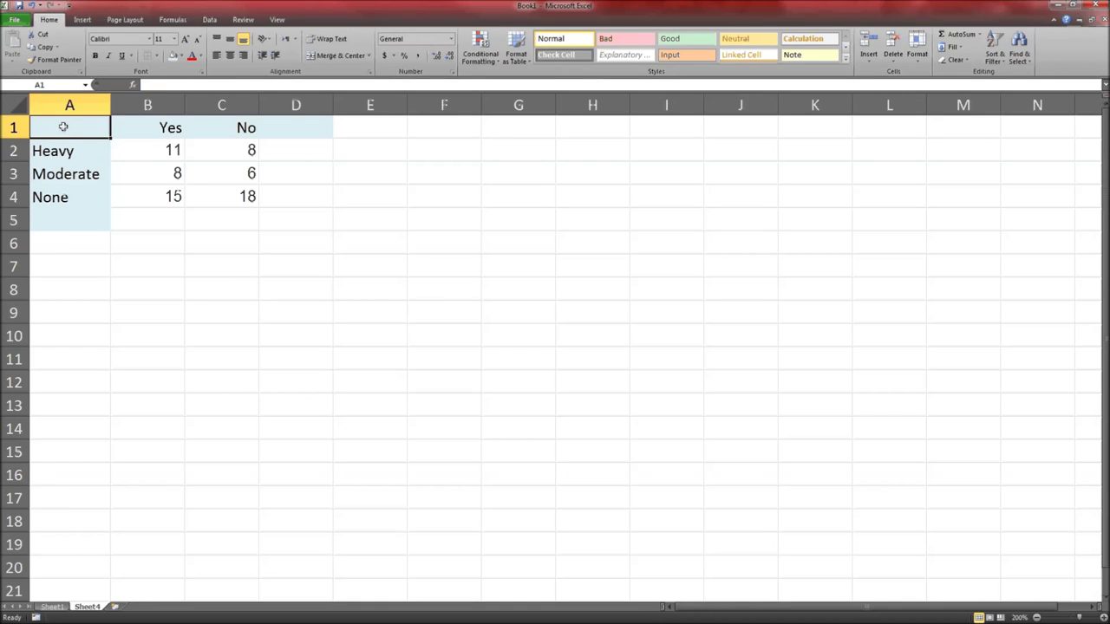
{"action": "type", "text": "OBS"}
{"action": "key", "text": "Return"}
{"action": "key", "text": "Return"}
{"action": "key", "text": "Return"}
{"action": "key", "text": "Return"}
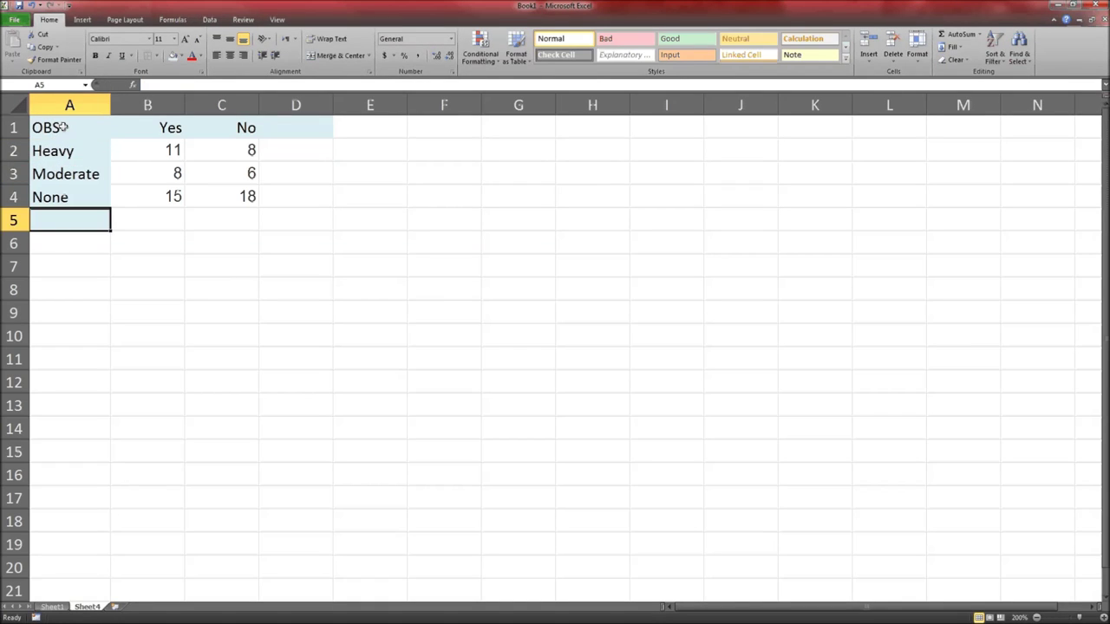
{"action": "key", "text": "Return"}
{"action": "key", "text": "Return"}
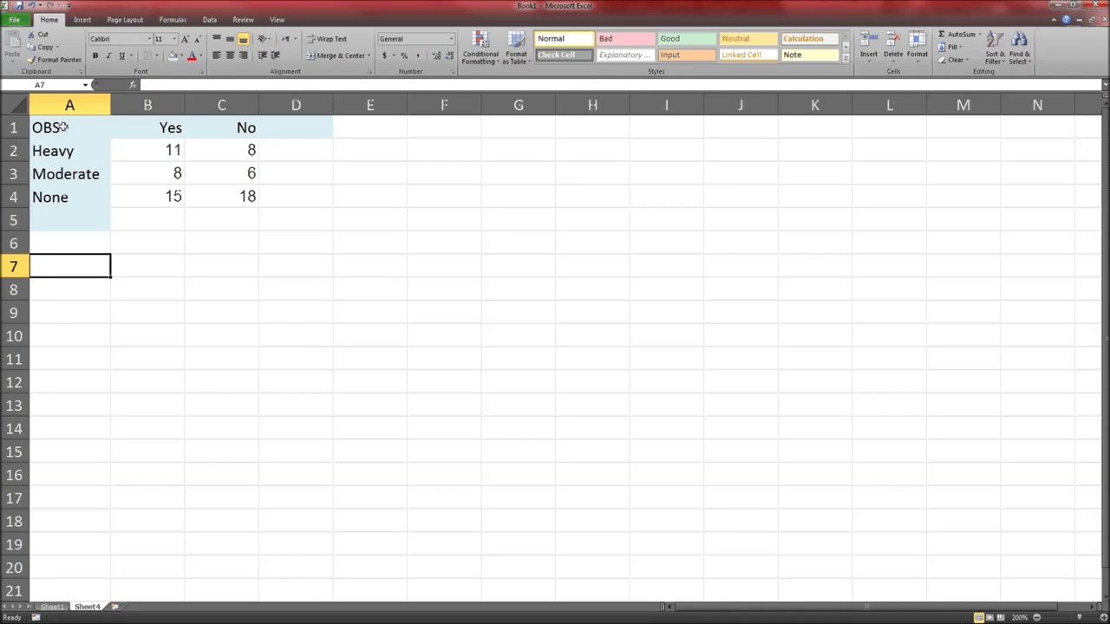
{"action": "type", "text": "EXP"}
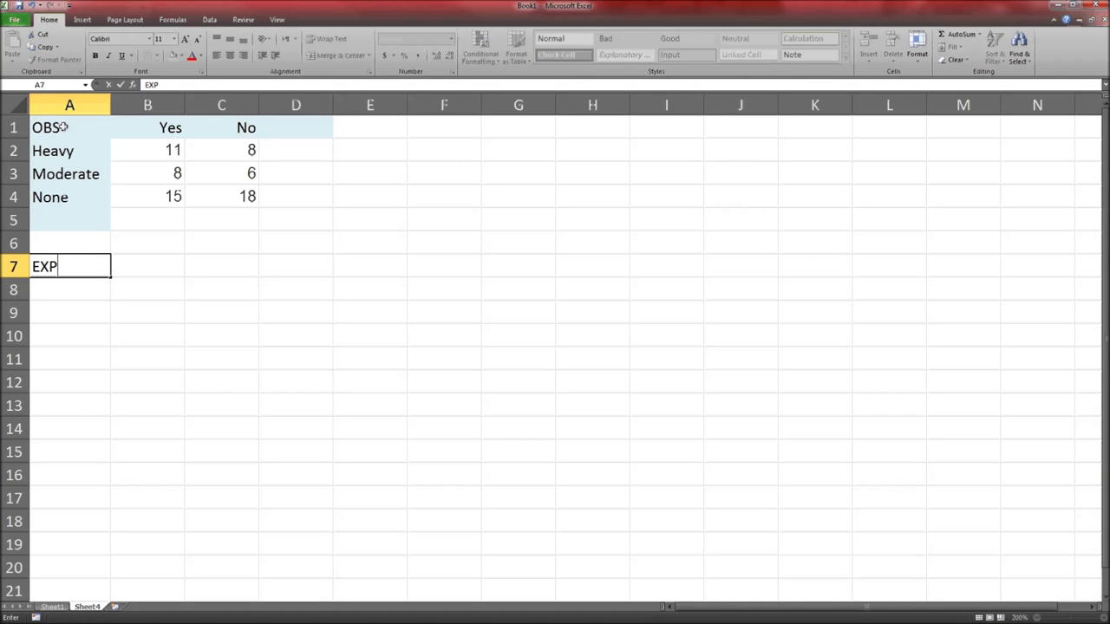
{"action": "key", "text": "Return"}
Enter the column headers Yes in B7 and No in C7 for the EXP table
{"action": "key", "text": "Up"}
{"action": "key", "text": "Right"}
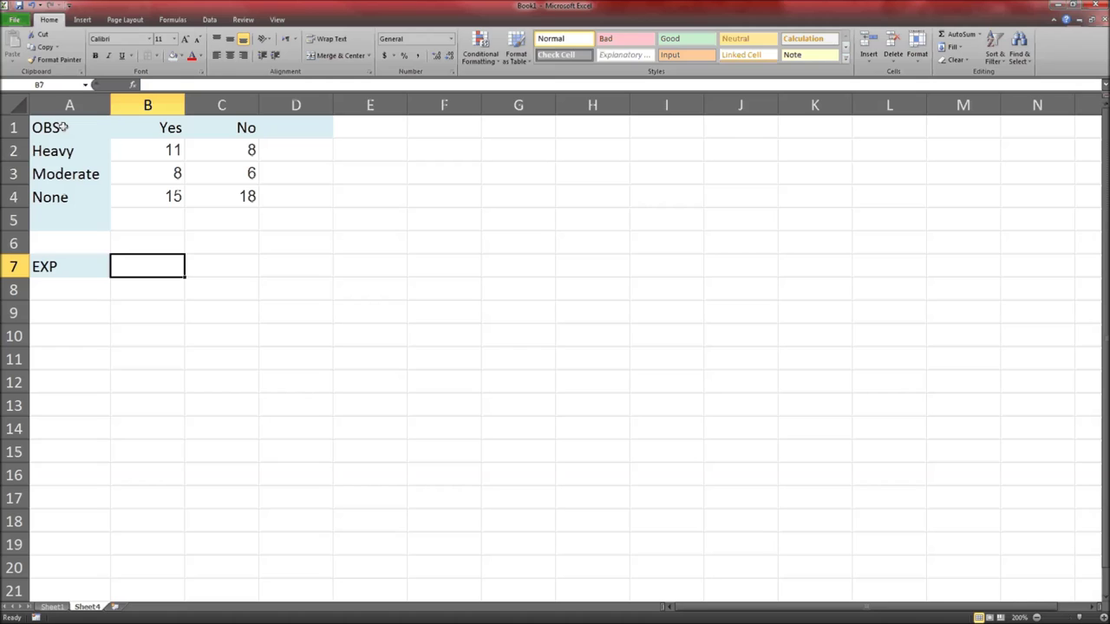
{"action": "type", "text": "Yes"}
{"action": "key", "text": "Right"}
{"action": "type", "text": "No"}
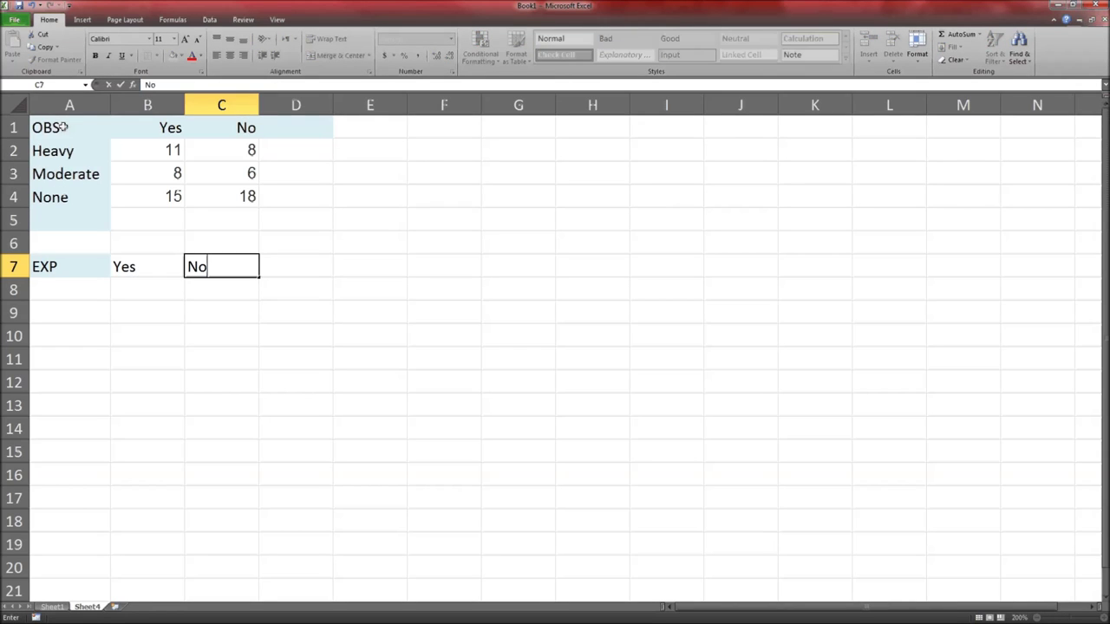
{"action": "key", "text": "Return"}
Enter the row labels Heavy, Moderate and Non in A8 through A10 of the EXP table
{"action": "key", "text": "Left"}
{"action": "type", "text": "Heavy"}
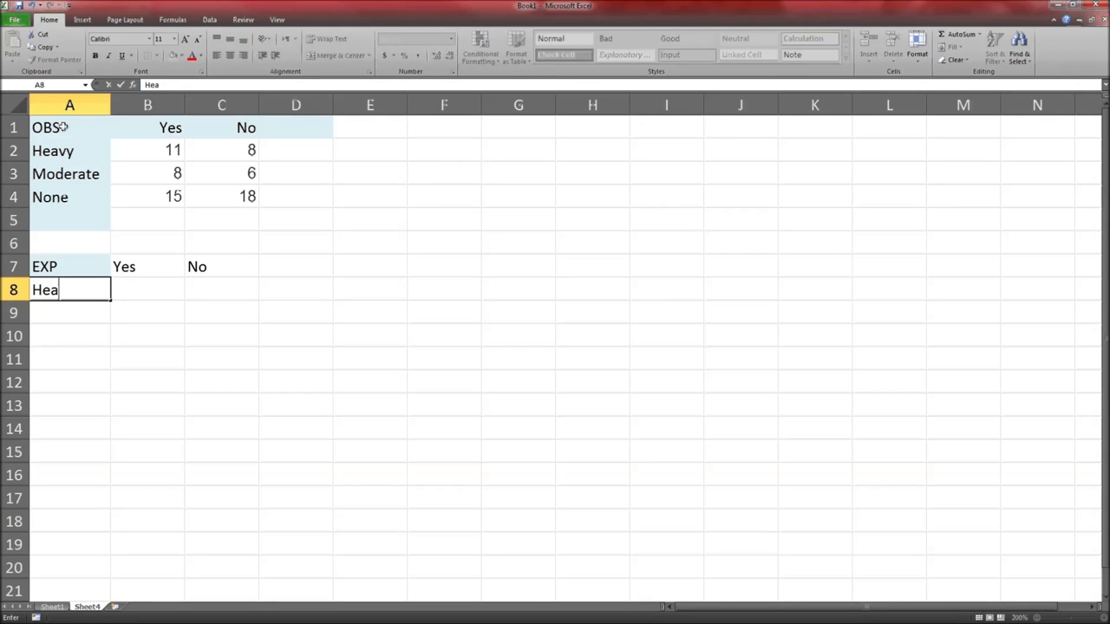
{"action": "key", "text": "Return"}
{"action": "type", "text": "Moderate"}
{"action": "key", "text": "Return"}
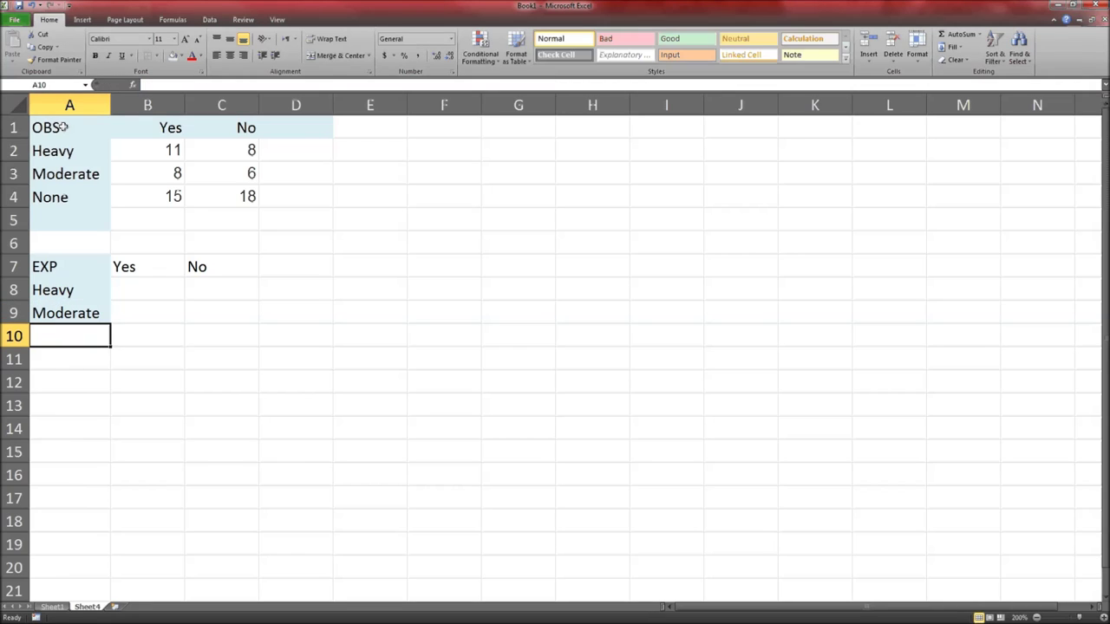
{"action": "type", "text": "Non"}
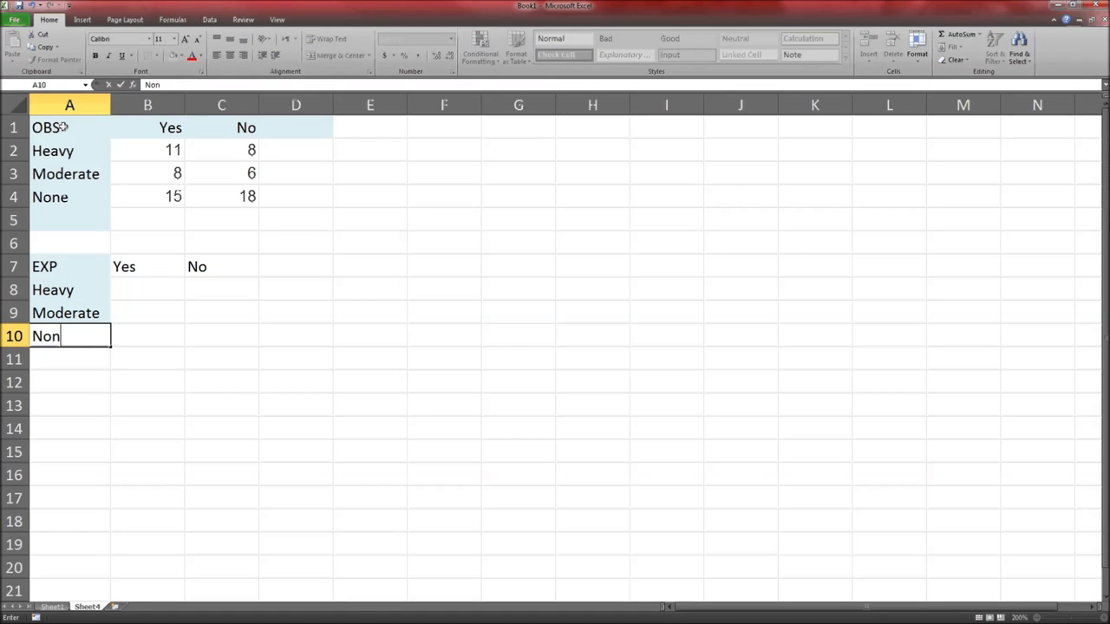
{"action": "key", "text": "Return"}
Change the None label in A4 to Non, and extend the EXP table's label shading to A11
{"action": "key", "text": "Up"}
{"action": "key", "text": "Up"}
{"action": "key", "text": "Up"}
{"action": "key", "text": "Up"}
{"action": "key", "text": "Up"}
{"action": "key", "text": "Up"}
{"action": "key", "text": "Up"}
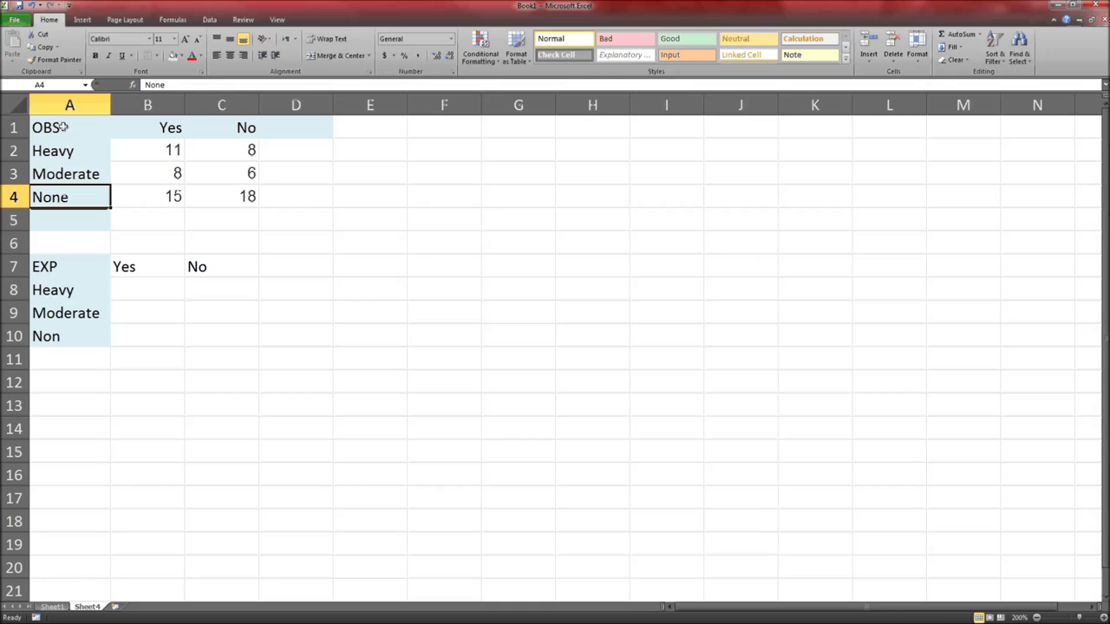
{"action": "type", "text": "Non"}
{"action": "key", "text": "Return"}
{"action": "key", "text": "Down"}
{"action": "key", "text": "Down"}
{"action": "key", "text": "Down"}
{"action": "key", "text": "Down"}
{"action": "key", "text": "Down"}
{"action": "key", "text": "Down"}
{"action": "key", "text": "Down"}
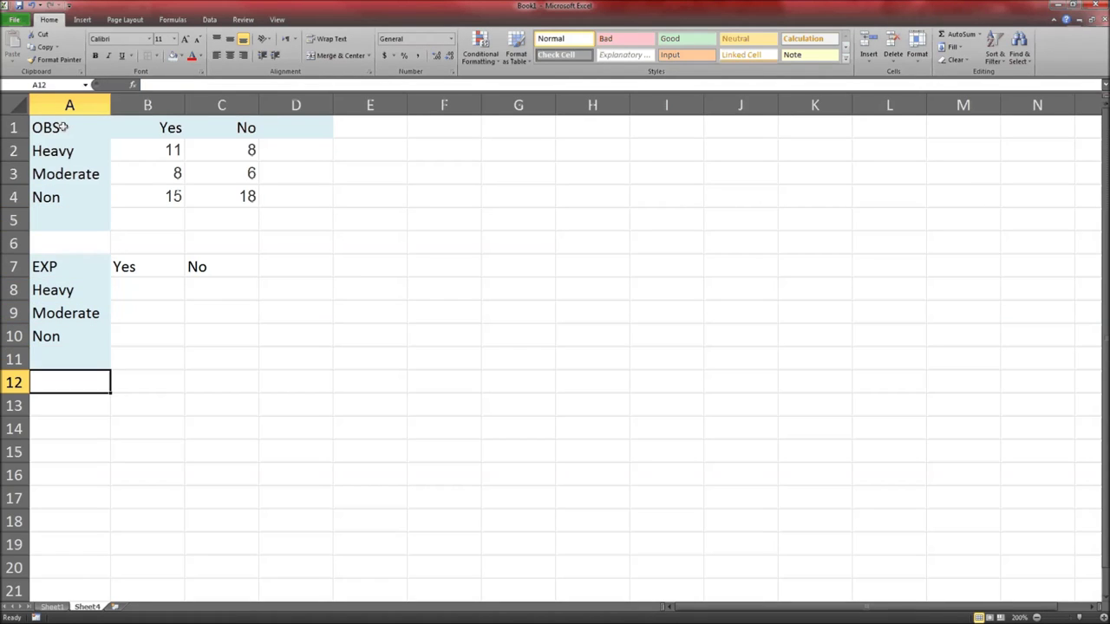
Right-align the Yes and No headers in B7:C7 and fill them with light blue
{"action": "left_click_drag", "start_coordinate": [148, 259], "coordinate": [196, 264]}
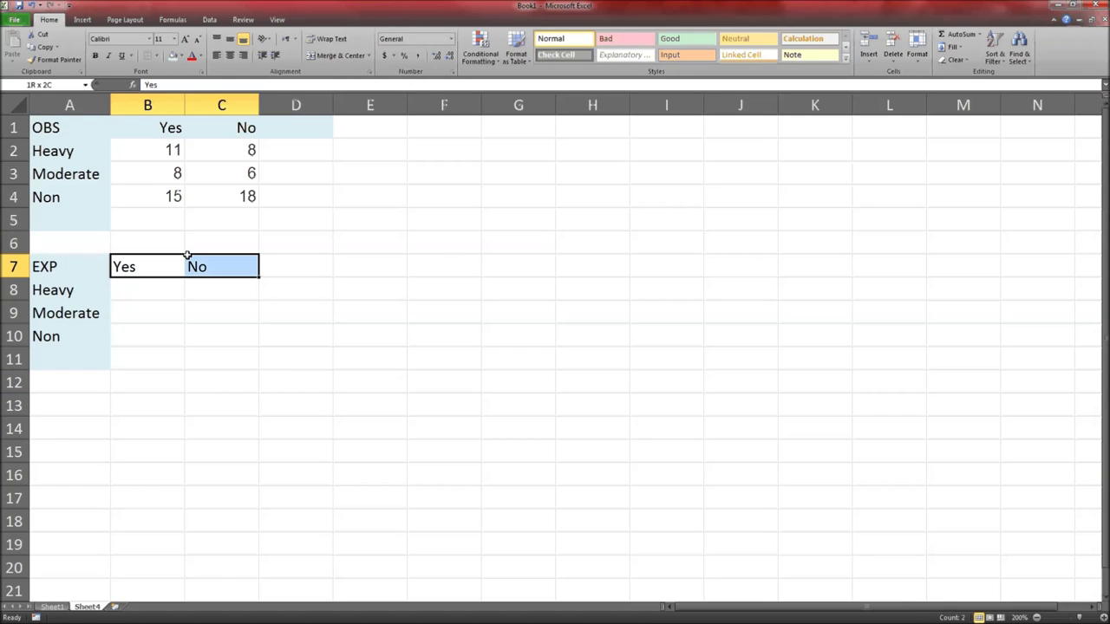
{"action": "left_click", "coordinate": [244, 55]}
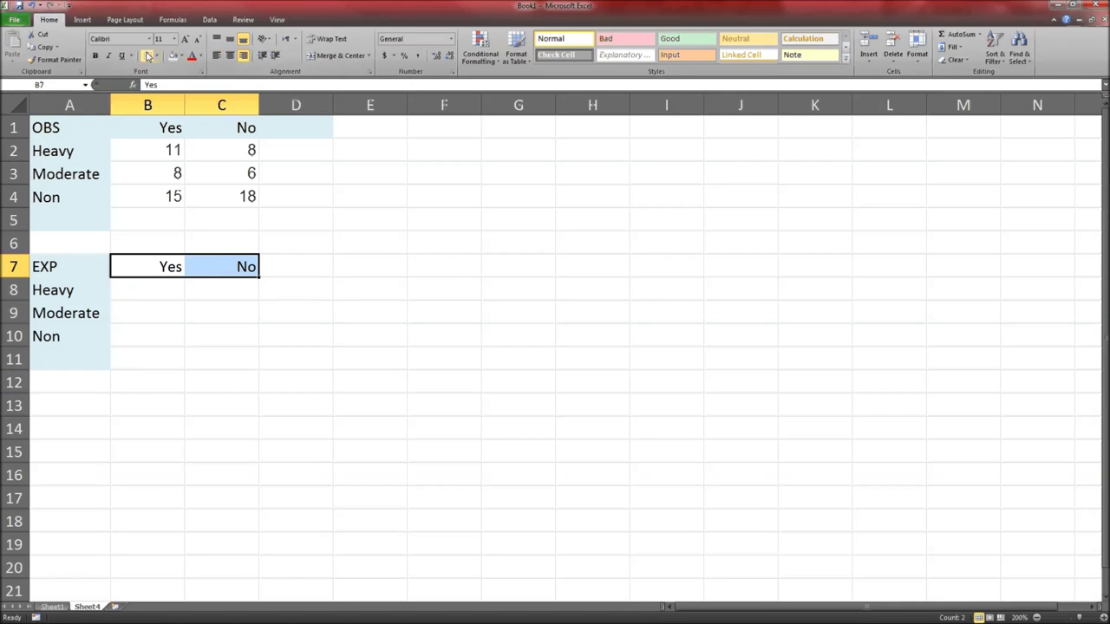
{"action": "left_click", "coordinate": [171, 56]}
{"action": "left_click", "coordinate": [156, 289]}
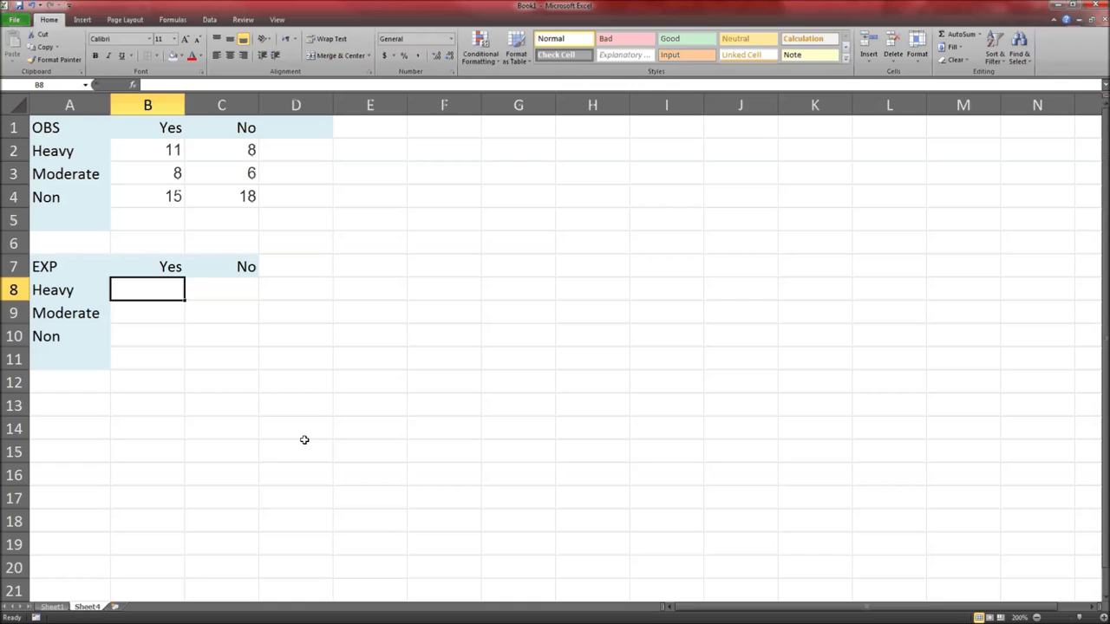
Make the EXP label in A7 and the OBS label in A1 bold
{"action": "left_click", "coordinate": [66, 263]}
{"action": "key", "text": "ctrl+b"}
{"action": "left_click", "coordinate": [80, 128]}
{"action": "key", "text": "ctrl+b"}
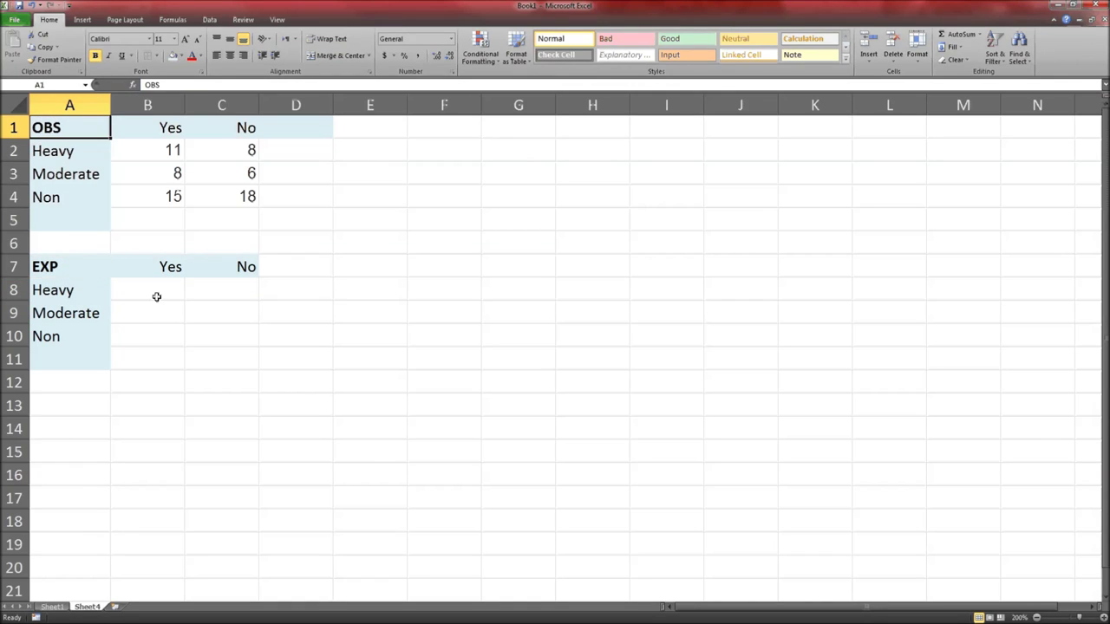
Fill the blank header cell D7 with the same light blue, and select B8 in the EXP table
{"action": "left_click", "coordinate": [156, 297]}
{"action": "key", "text": "Right"}
{"action": "key", "text": "Right"}
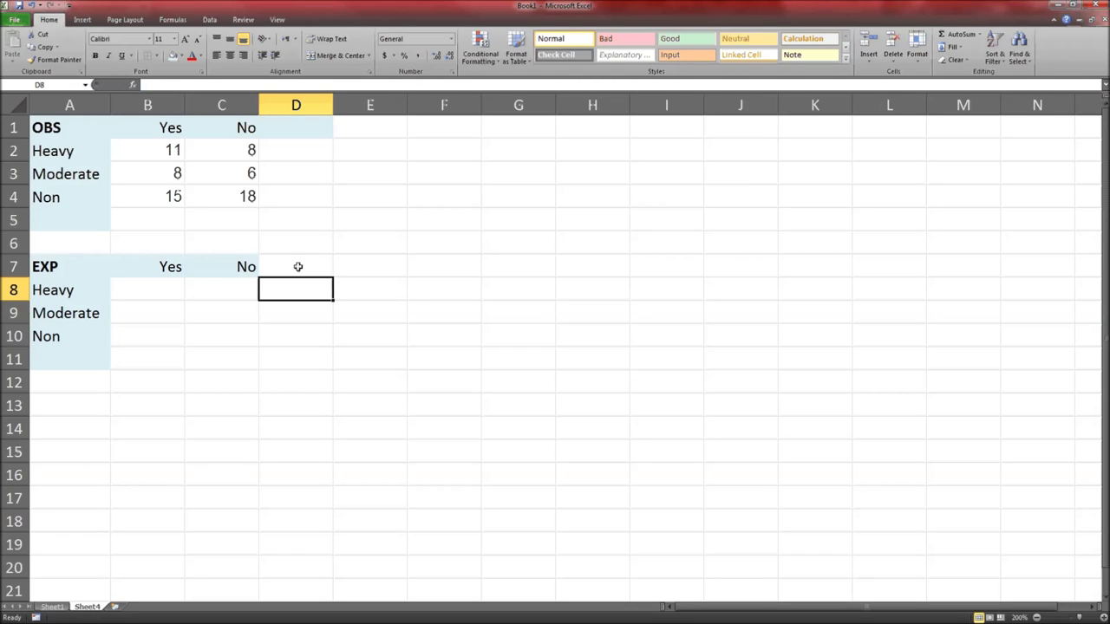
{"action": "left_click", "coordinate": [298, 267]}
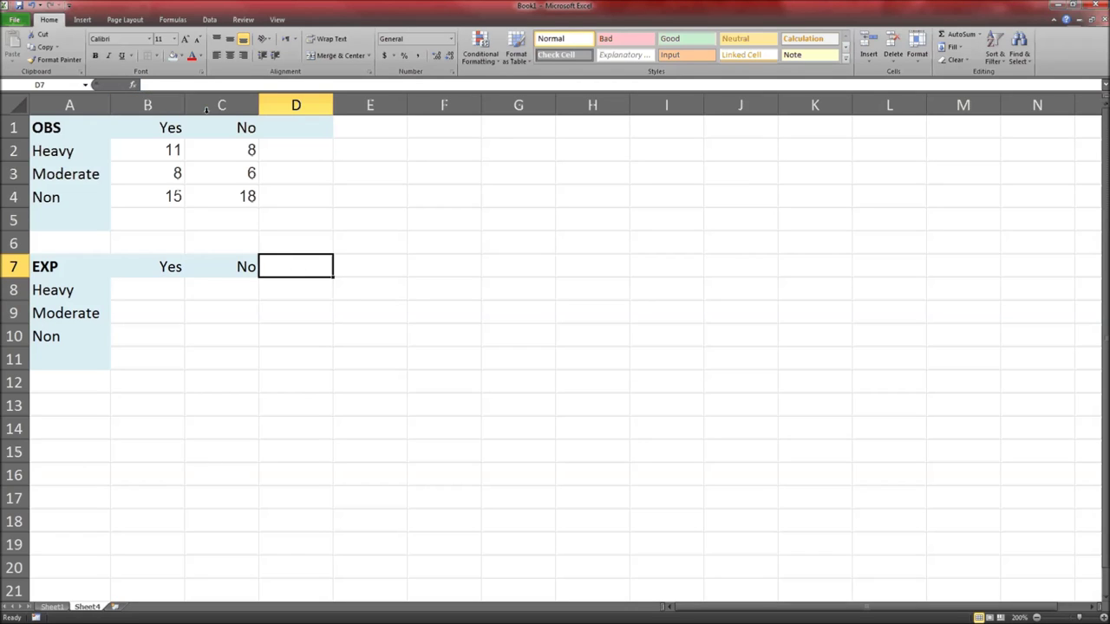
{"action": "left_click", "coordinate": [158, 296]}
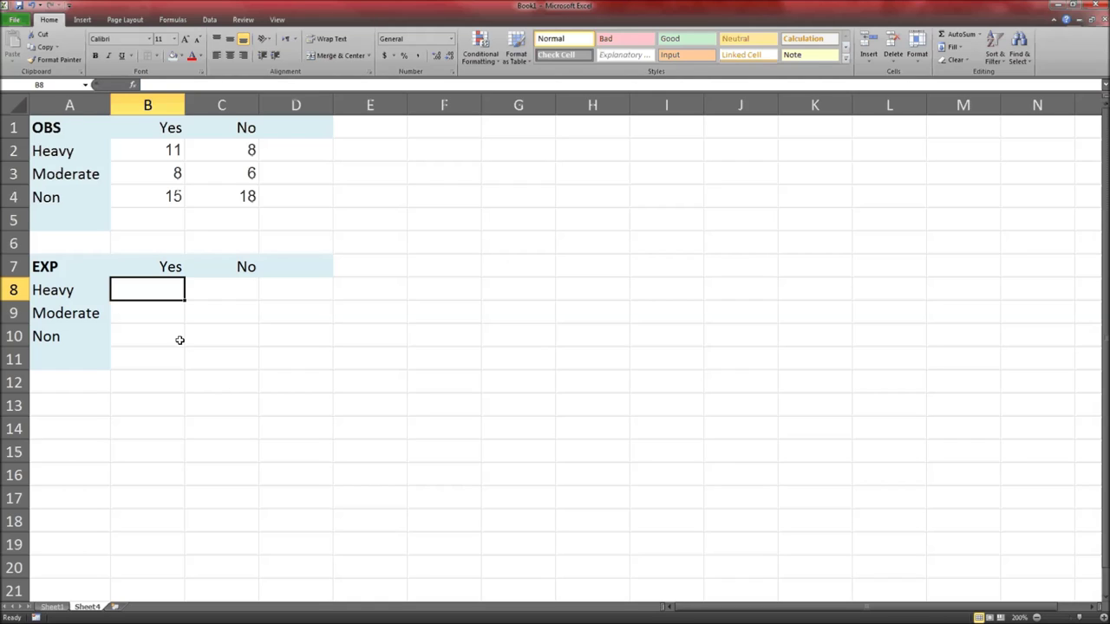
Enter the word "independent" in F3 and correct its spelling
{"action": "left_click", "coordinate": [454, 176]}
{"action": "type", "text": "inpeden"}
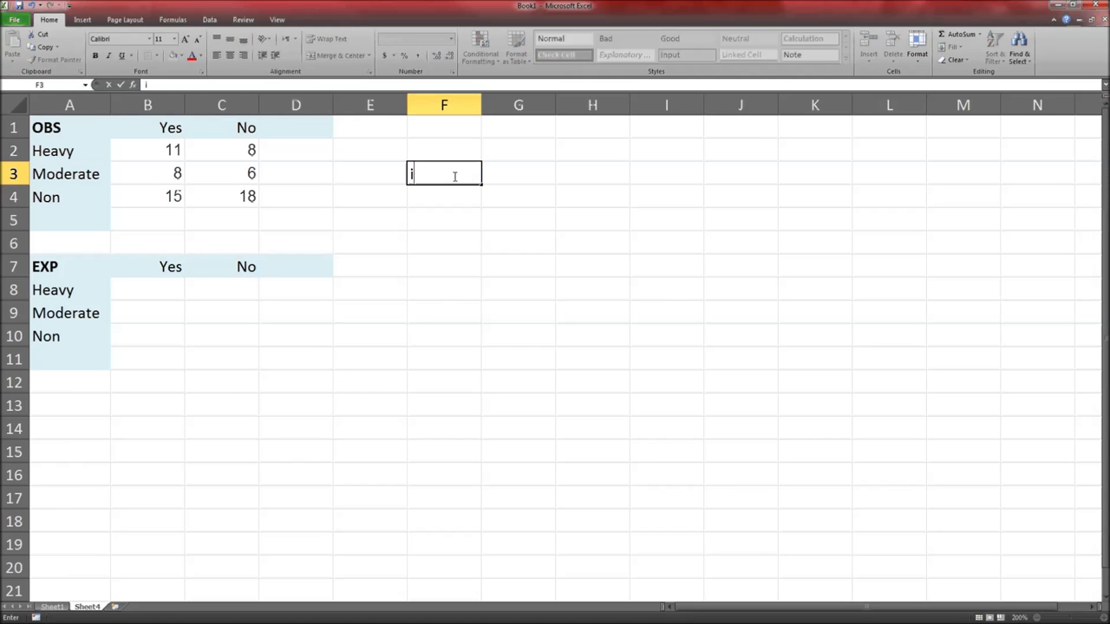
{"action": "key", "text": "BackSpace"}
{"action": "type", "text": "pendent"}
{"action": "key", "text": "Tab"}
{"action": "key", "text": "Tab"}
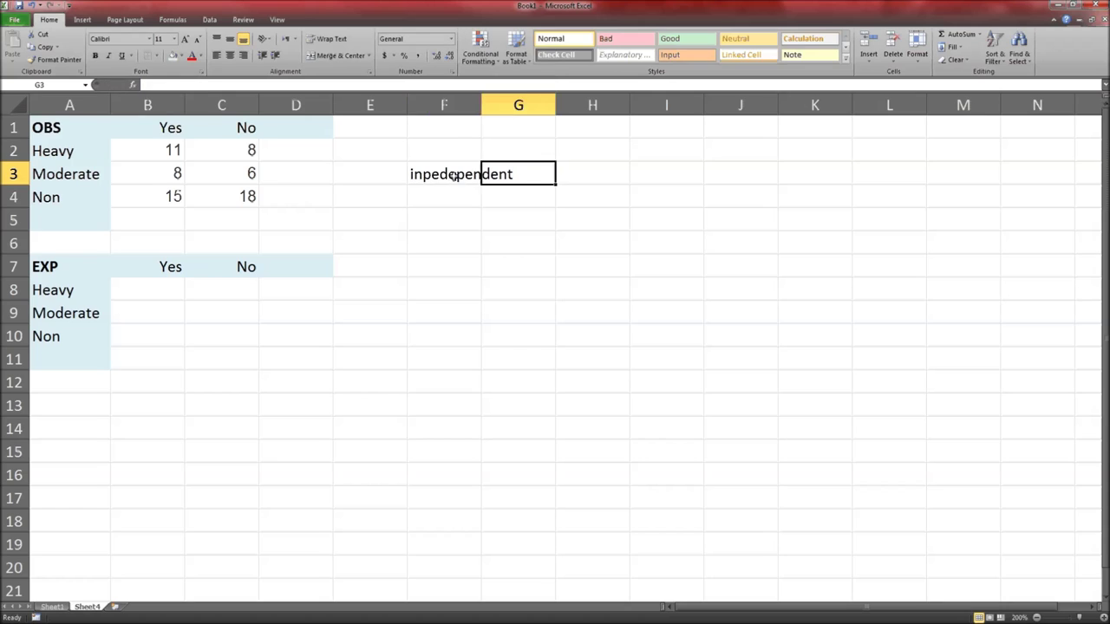
{"action": "double_click", "coordinate": [453, 175]}
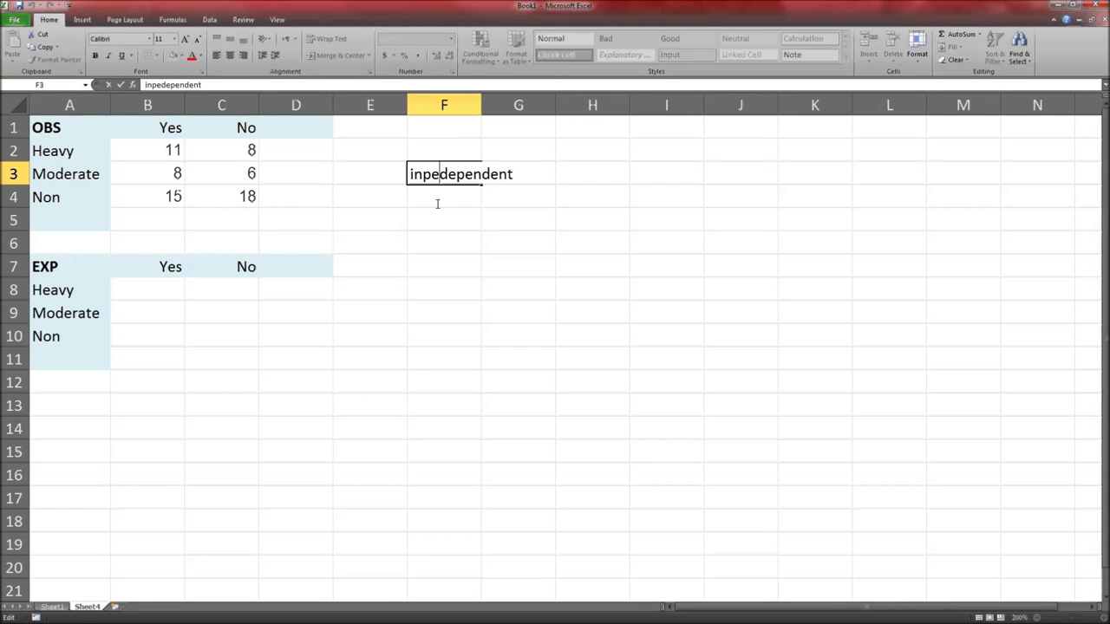
{"action": "key", "text": "BackSpace"}
{"action": "key", "text": "BackSpace"}
{"action": "key", "text": "Return"}
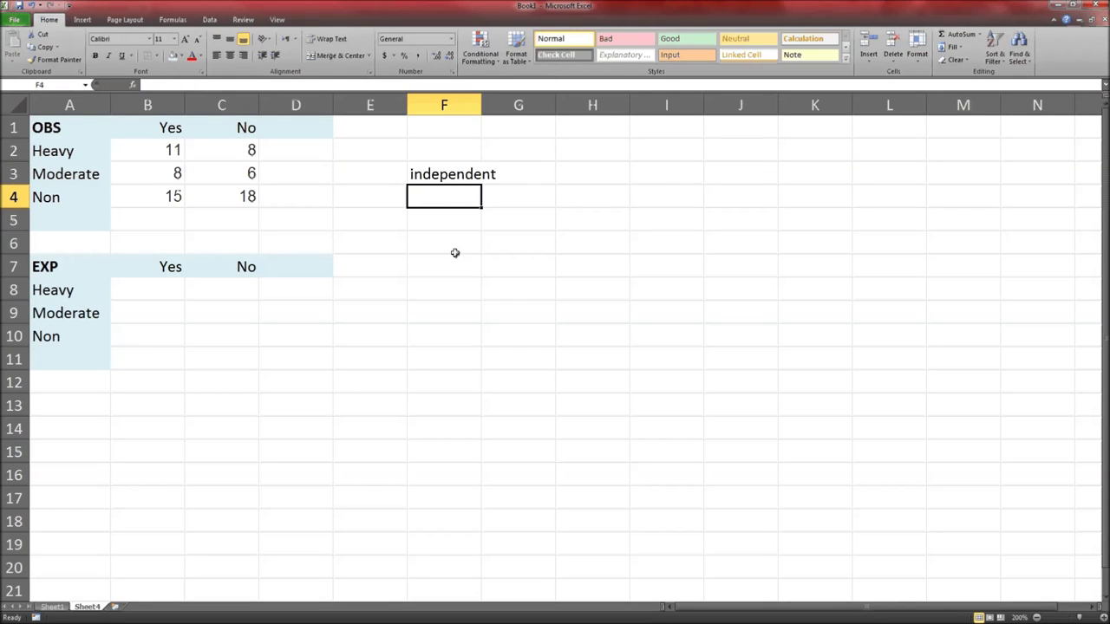
Enter the independence rule "P[A int B] = P[A] P[B]" in H3 beside the independent label
{"action": "key", "text": "Right"}
{"action": "key", "text": "Right"}
{"action": "key", "text": "Up"}
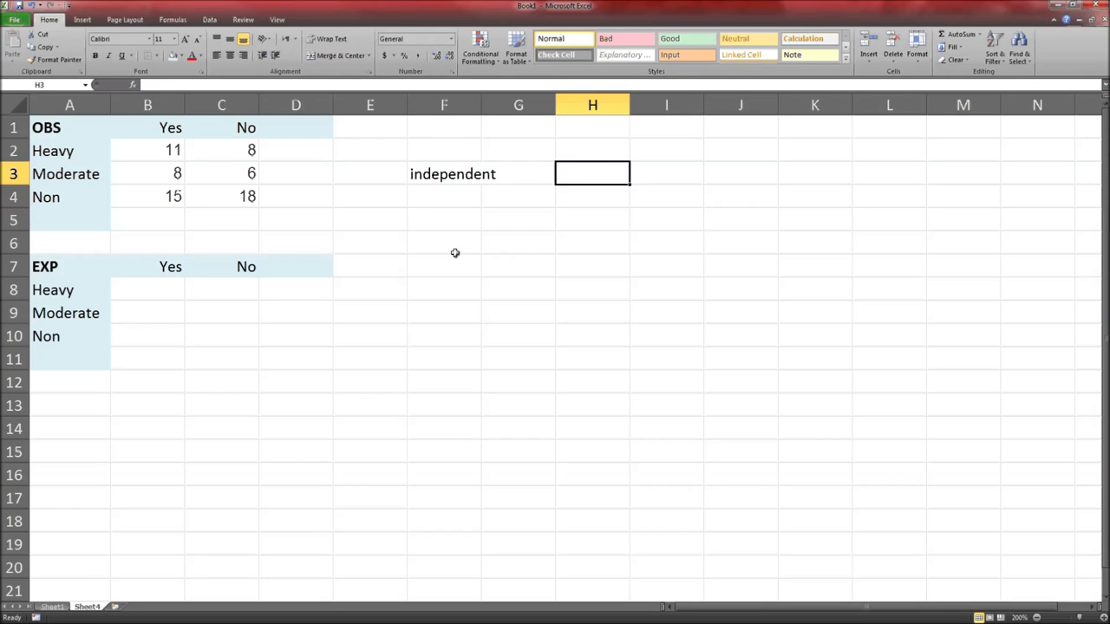
{"action": "type", "text": "P"}
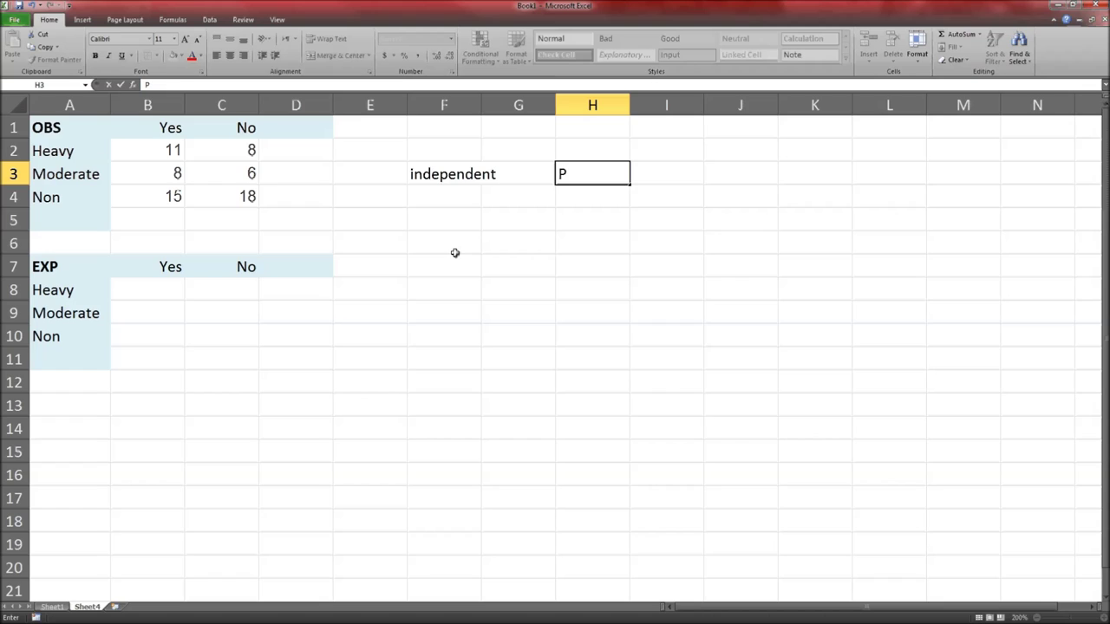
{"action": "type", "text": "[A int B]"}
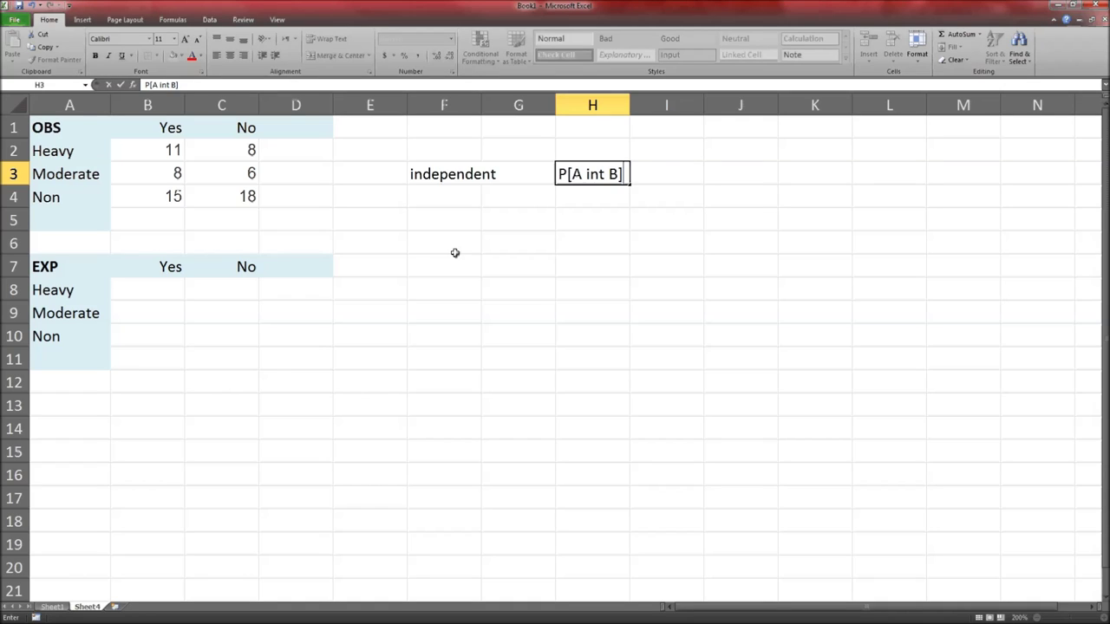
{"action": "type", "text": " = P[A] "}
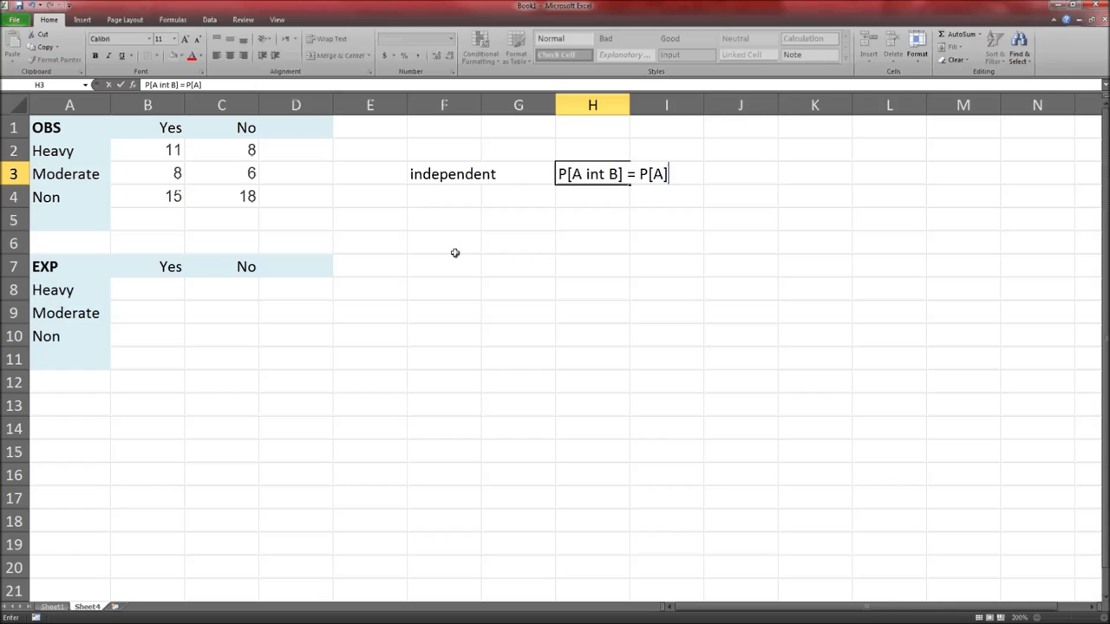
{"action": "type", "text": "P[B]"}
{"action": "key", "text": "Return"}
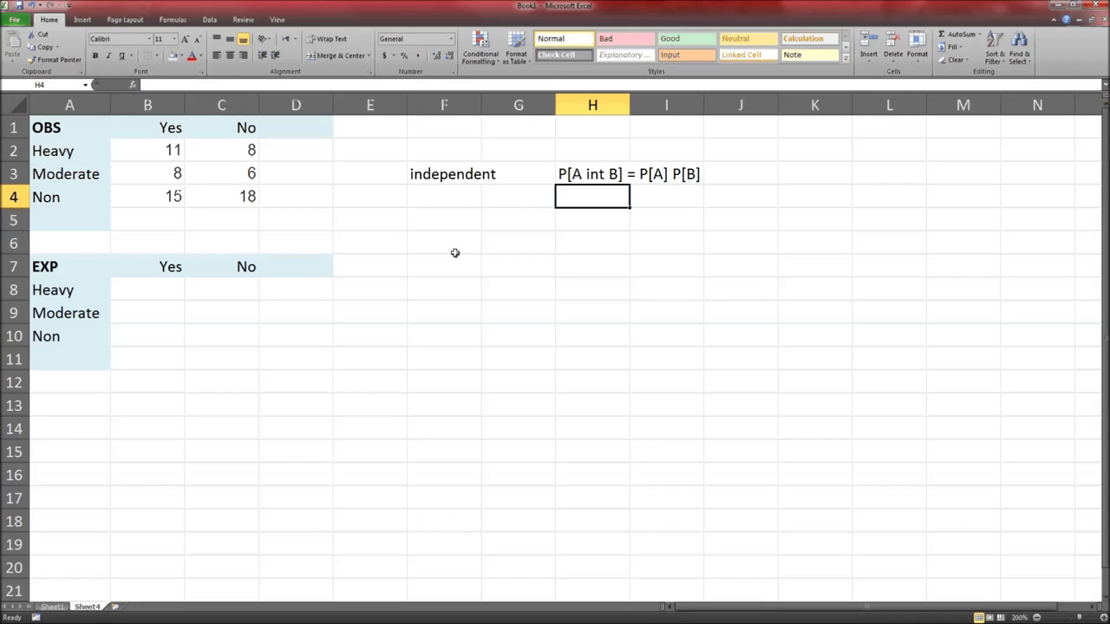
Calculate the expected Heavy/Yes count in B8 with the formula =19/66*34/66*66
{"action": "left_click", "coordinate": [164, 292]}
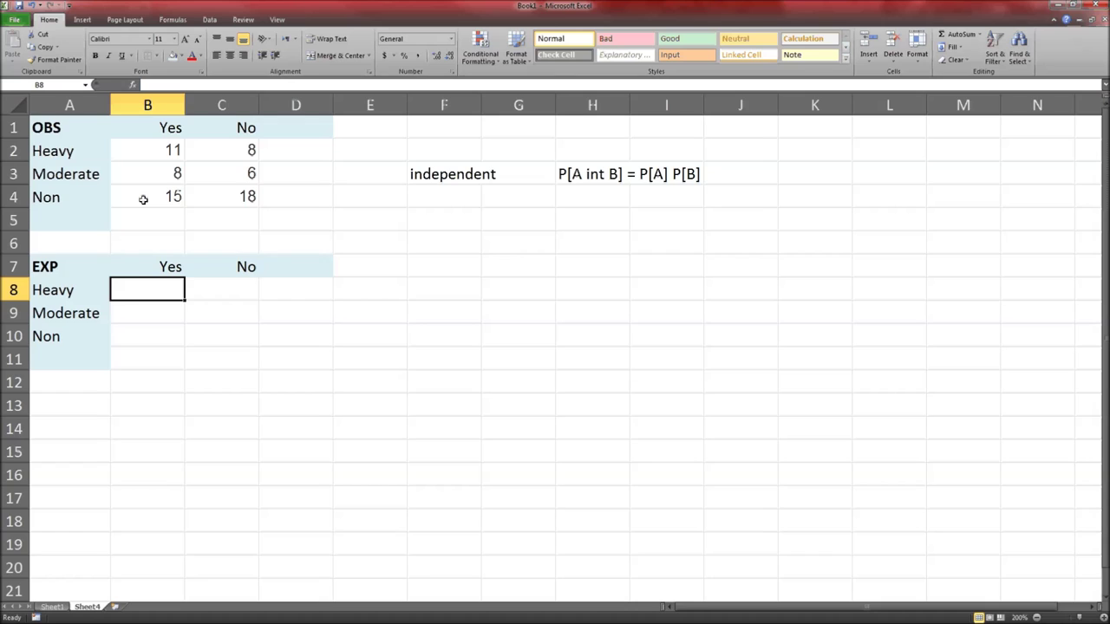
{"action": "double_click", "coordinate": [130, 291]}
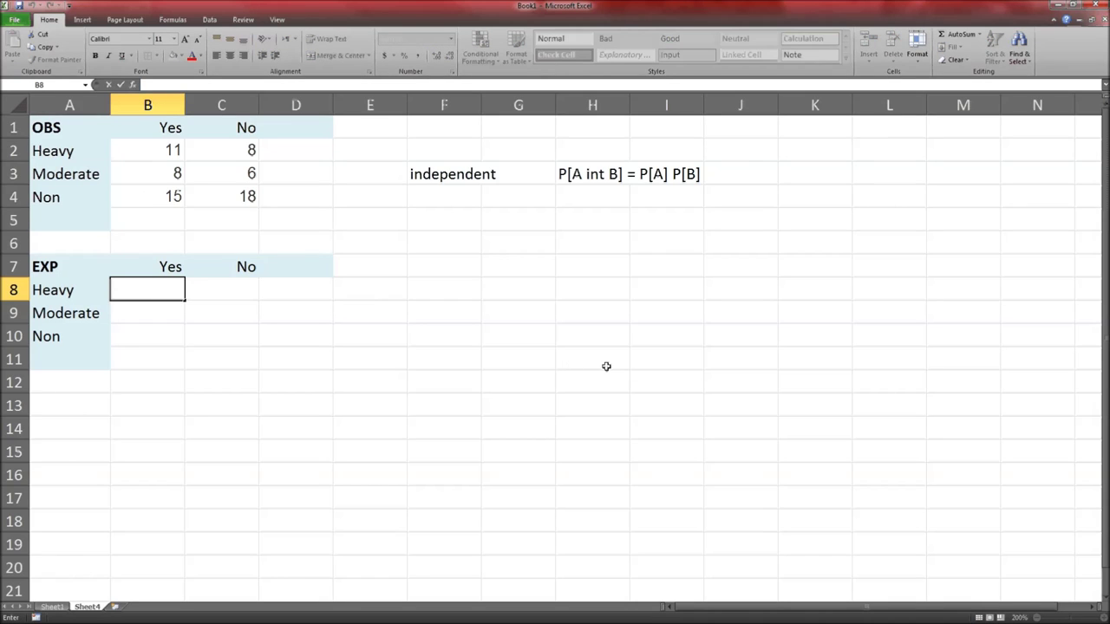
{"action": "type", "text": "=19/66"}
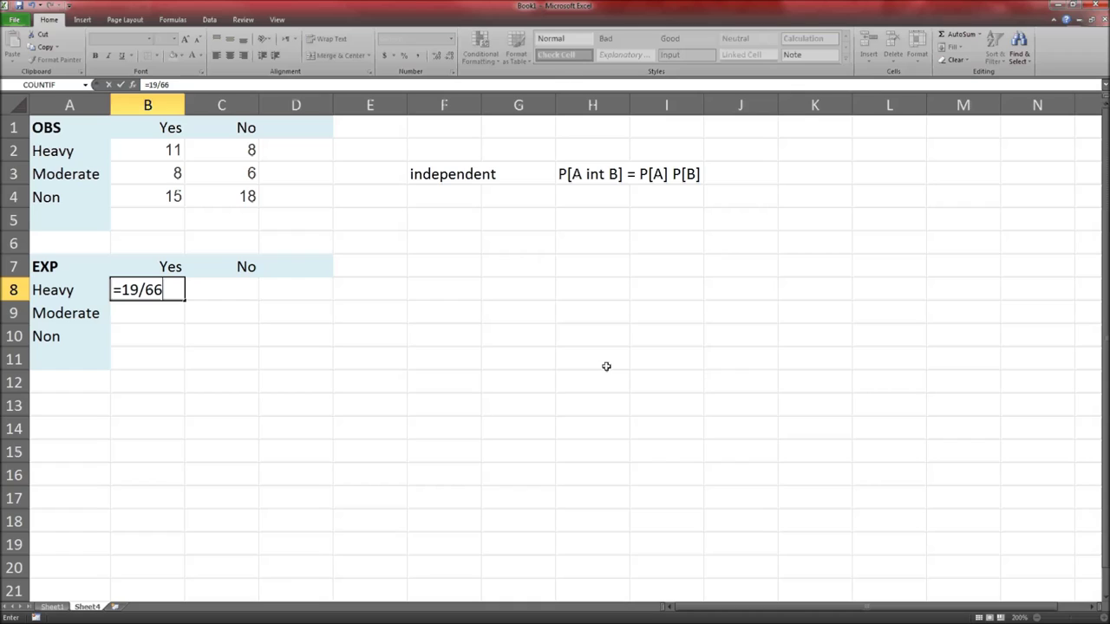
{"action": "type", "text": "*"}
{"action": "type", "text": "34/66*66"}
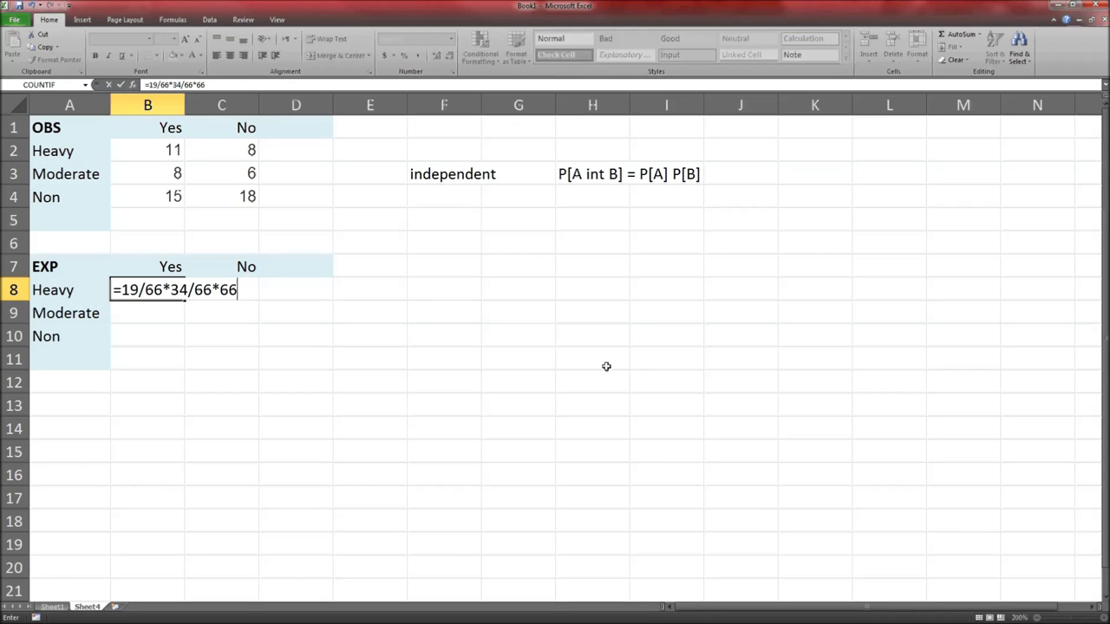
{"action": "key", "text": "Return"}
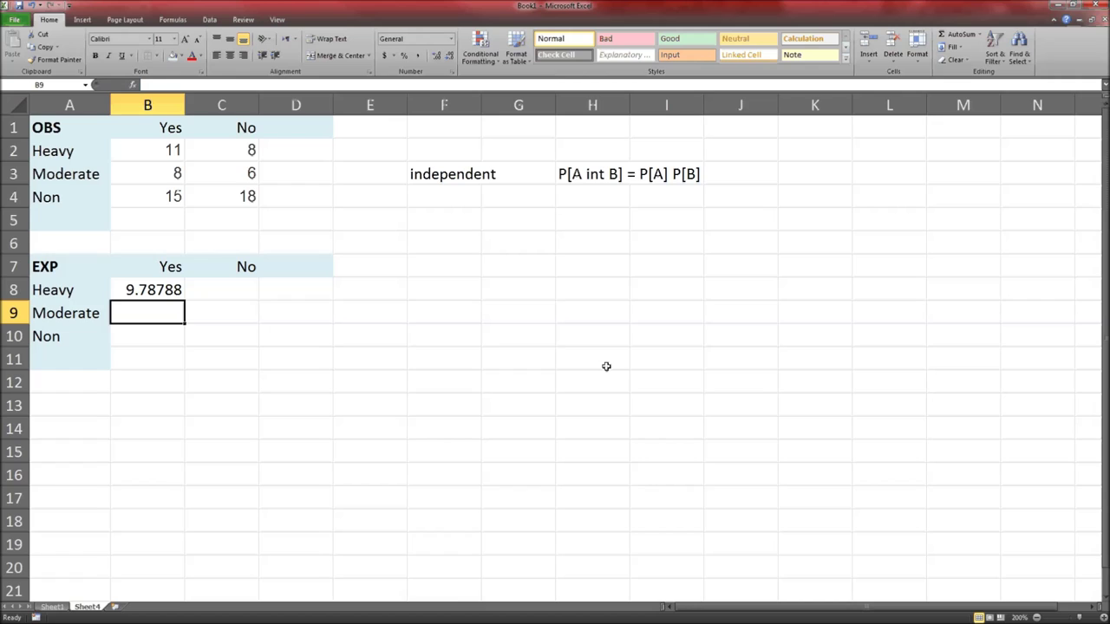
Calculate the expected Moderate/Yes count in B9 with the formula =14/66*34/66*66
{"action": "key", "text": "Up"}
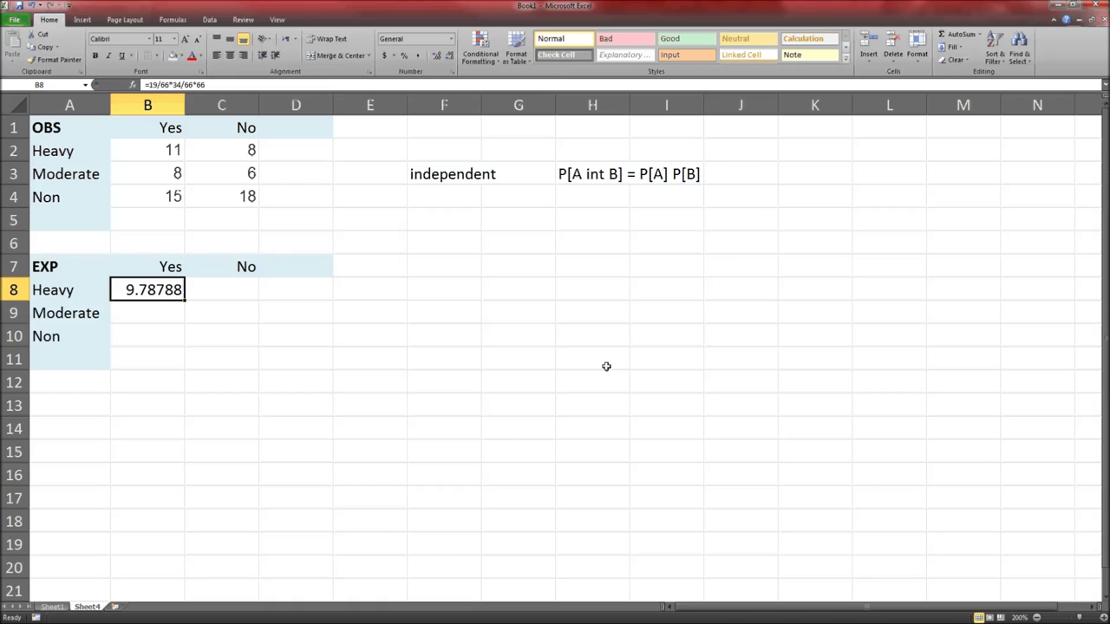
{"action": "key", "text": "Down"}
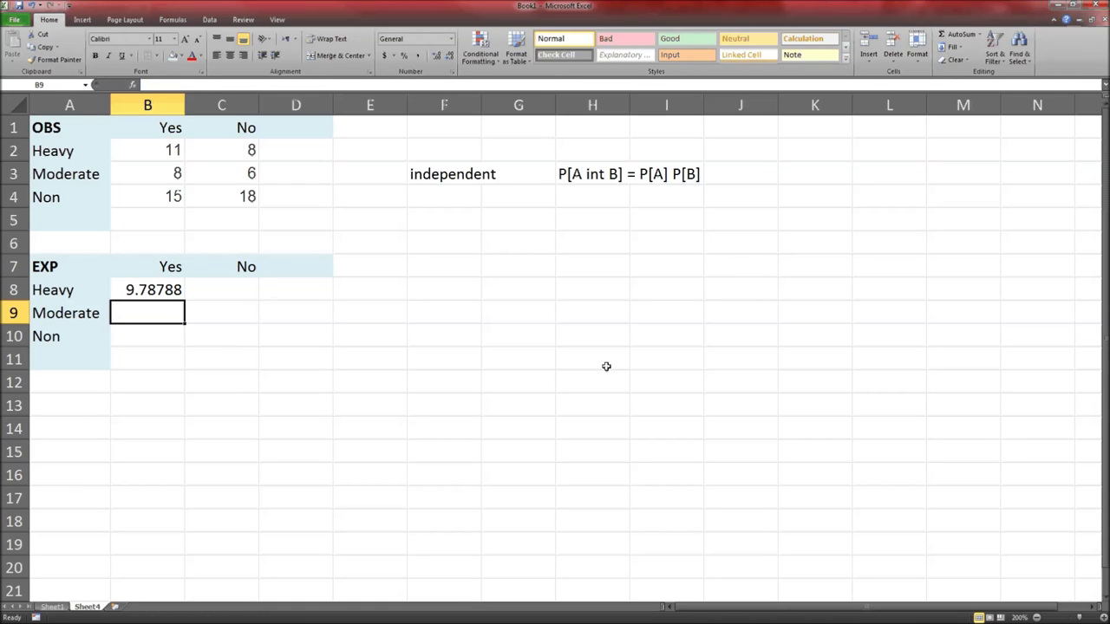
{"action": "type", "text": "="}
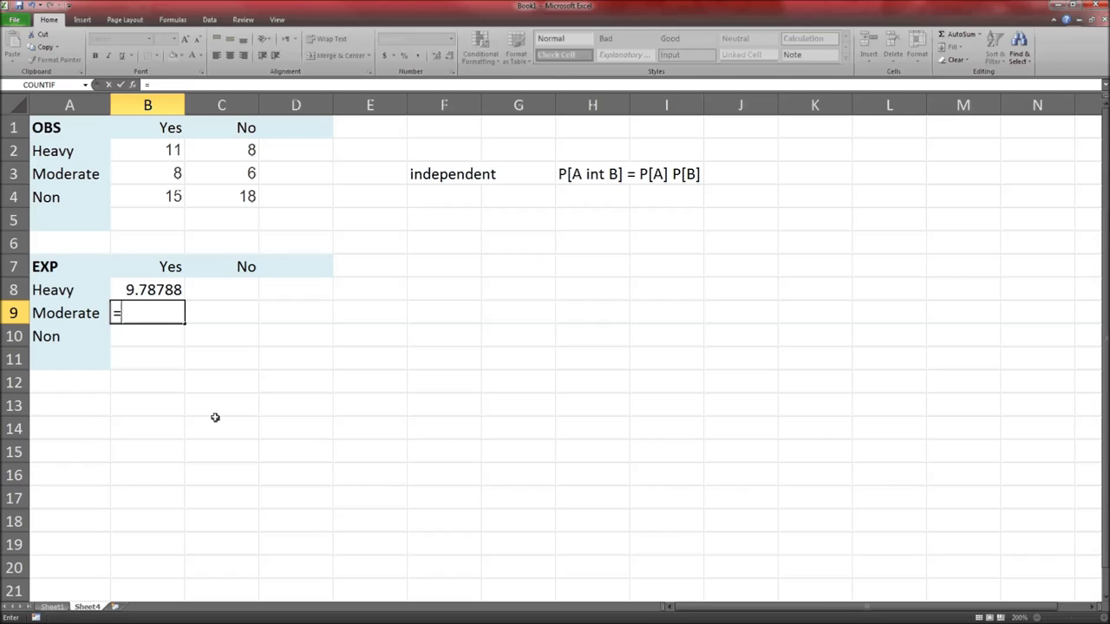
{"action": "type", "text": "14/66*"}
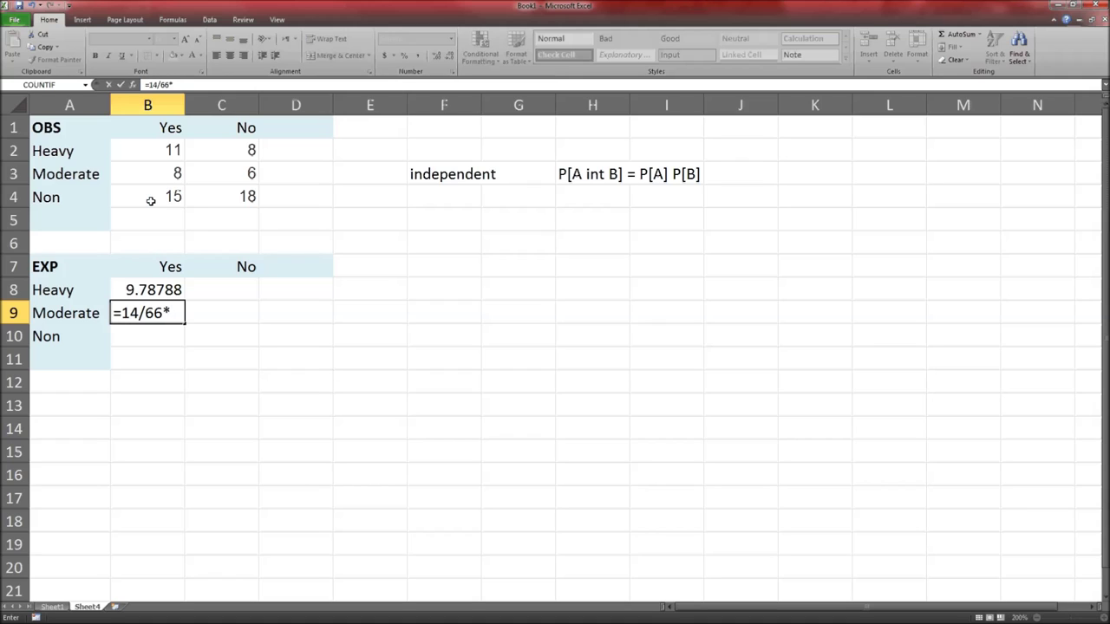
{"action": "type", "text": "34/66*"}
{"action": "type", "text": "66"}
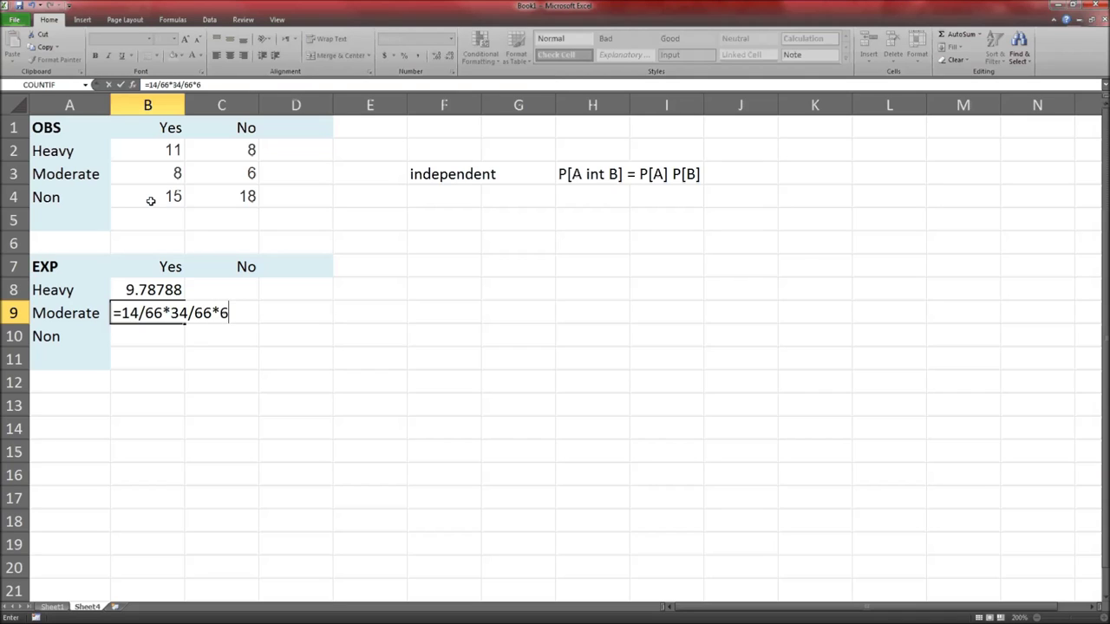
{"action": "key", "text": "Return"}
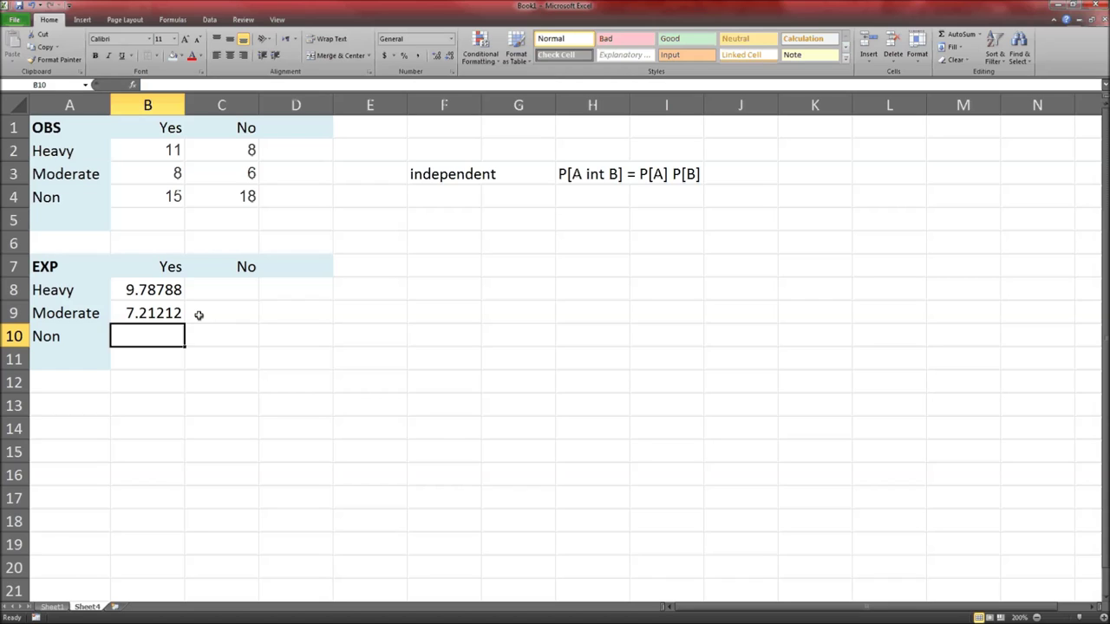
Calculate the expected Non/Yes count in B10 with the formula =33/66*34/66*66
{"action": "type", "text": "="}
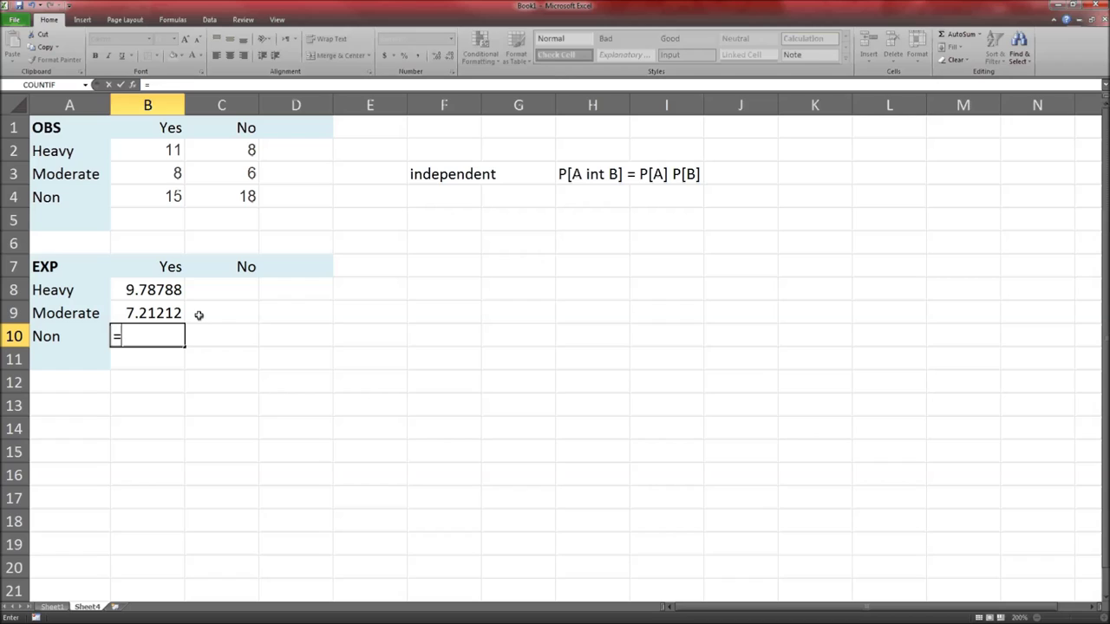
{"action": "type", "text": "33/66*34/66*"}
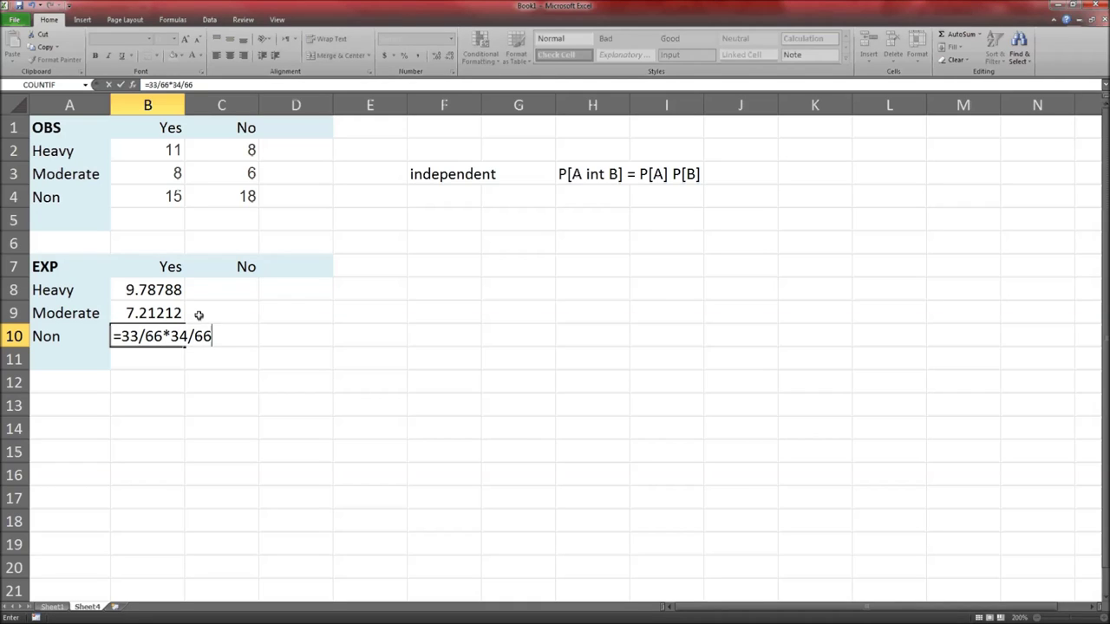
{"action": "type", "text": "66"}
{"action": "key", "text": "Return"}
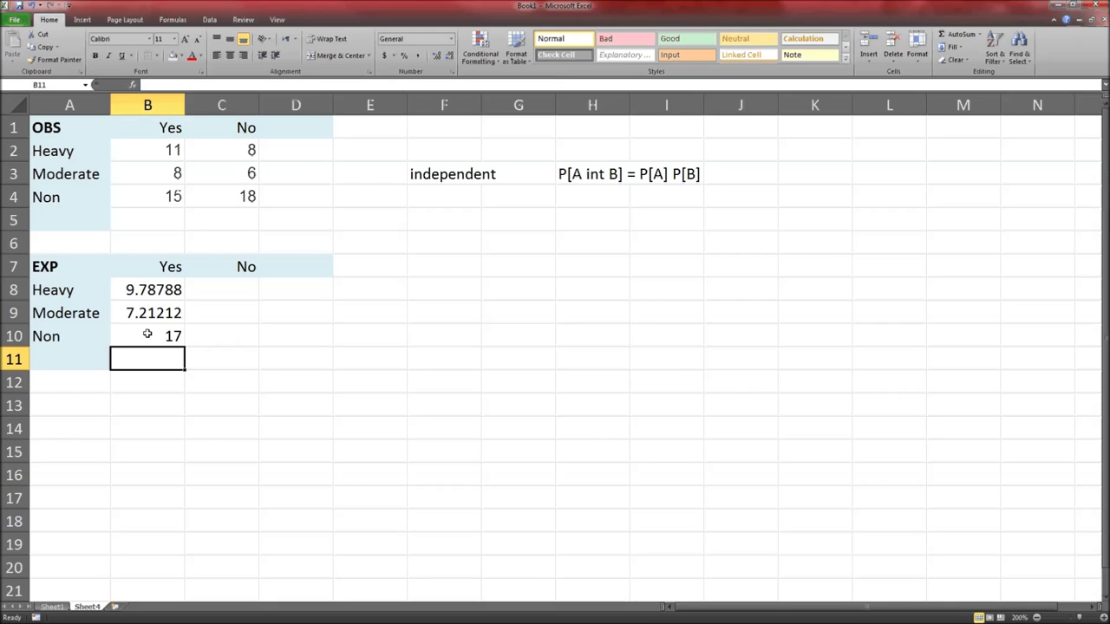
Calculate the expected Heavy/No count in C8 with the formula =19/66*32/66*66
{"action": "left_click", "coordinate": [236, 290]}
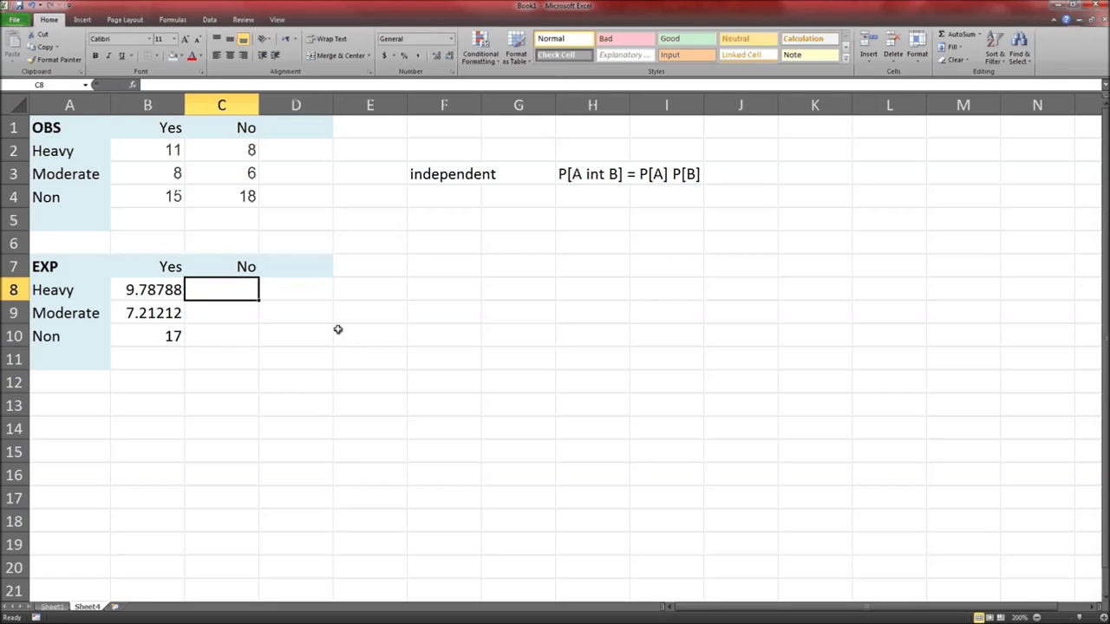
{"action": "type", "text": "="}
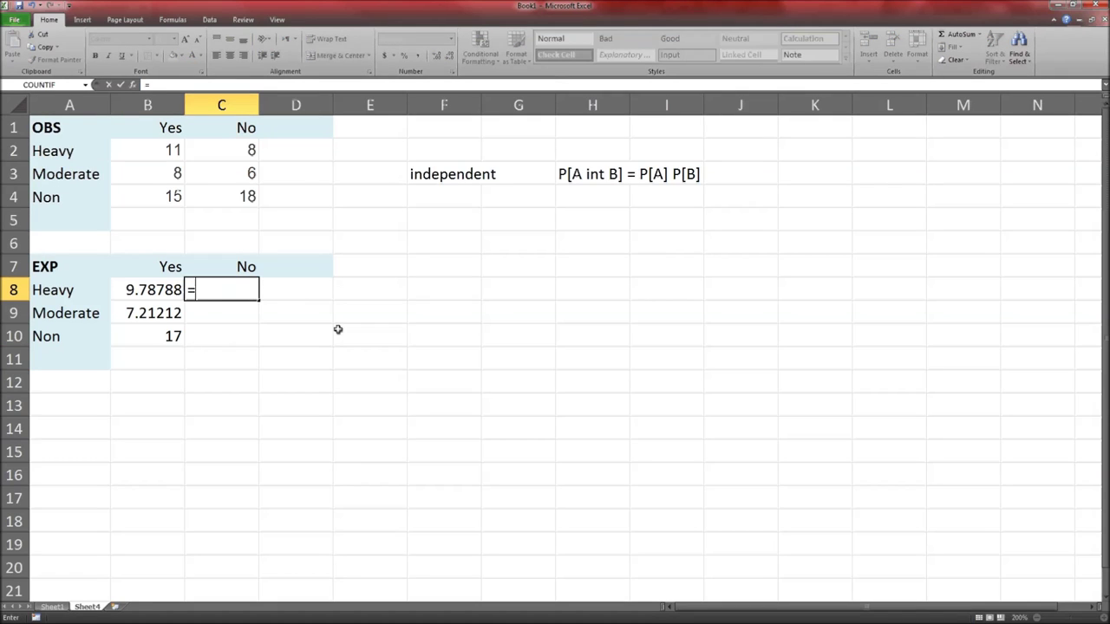
{"action": "type", "text": "19/66"}
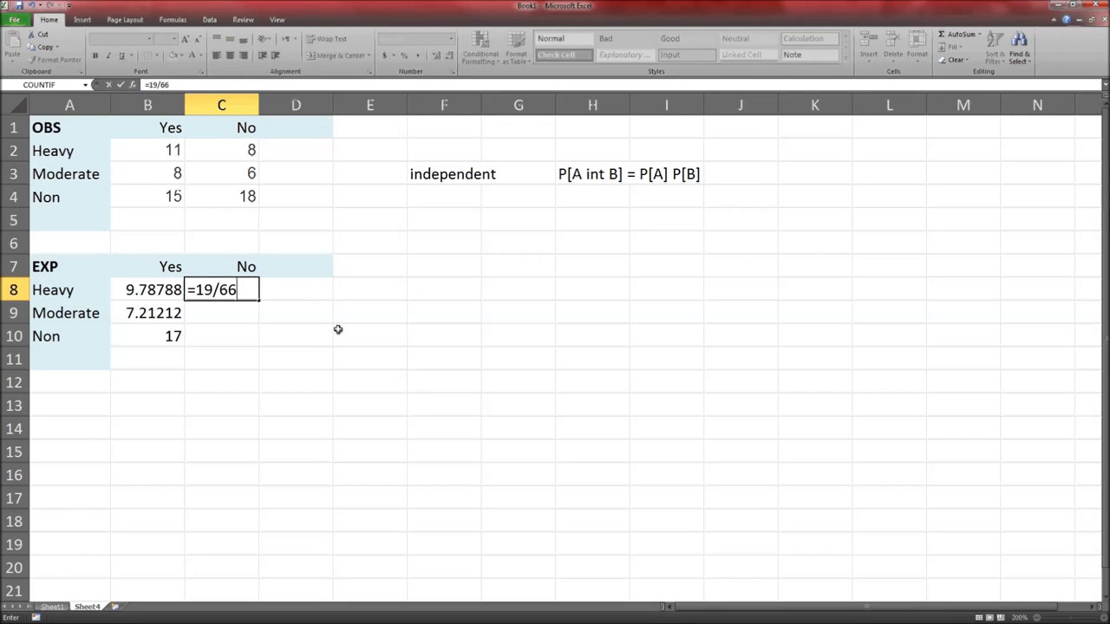
{"action": "type", "text": "*32/66*66"}
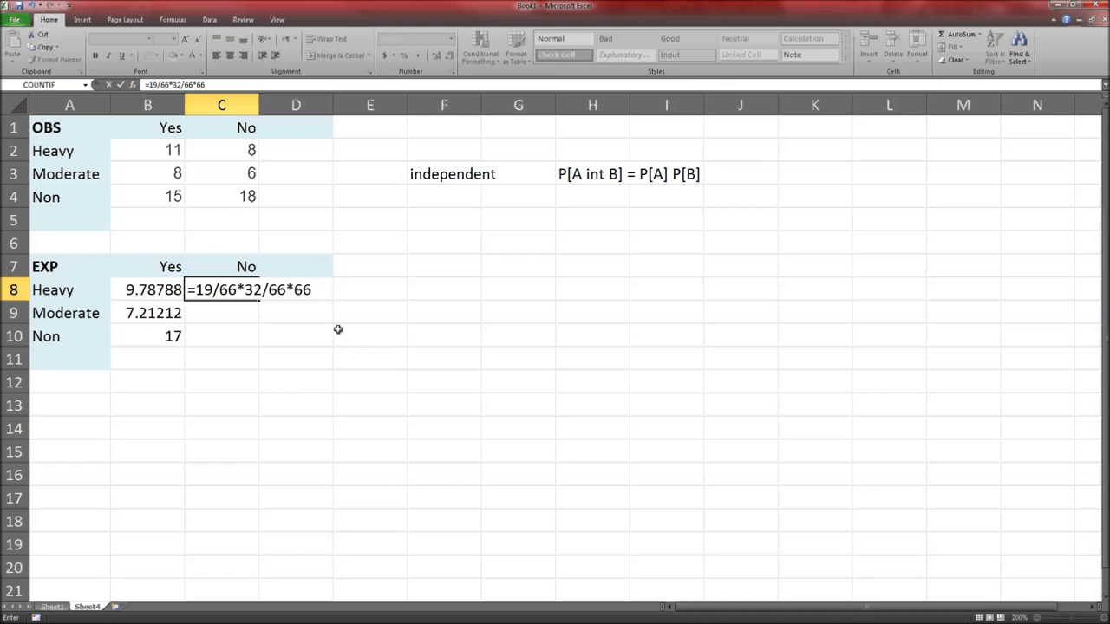
{"action": "key", "text": "Return"}
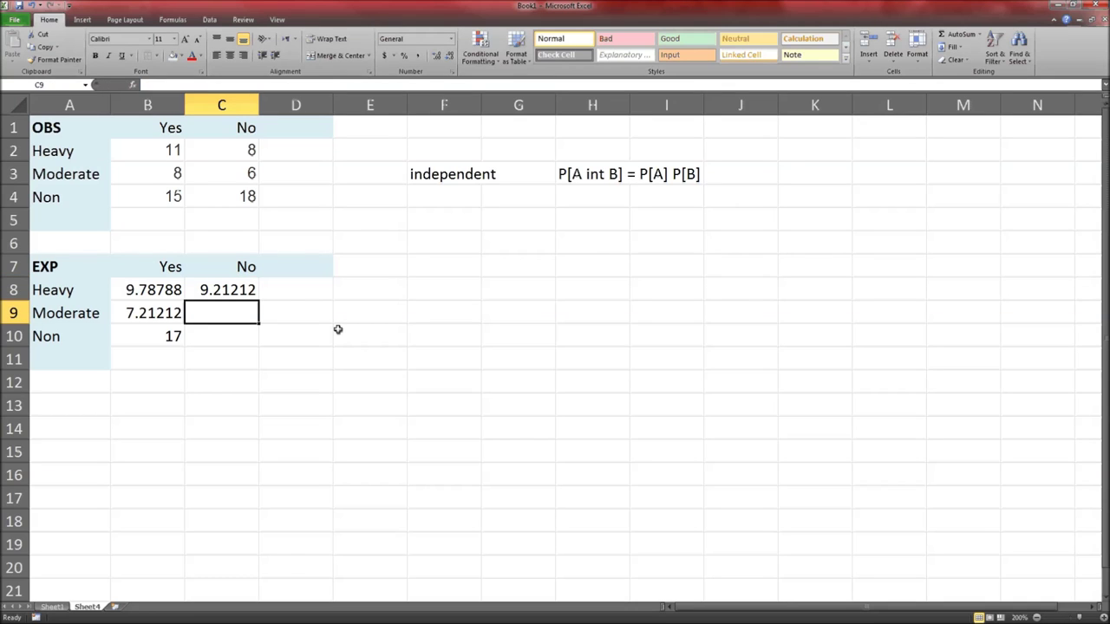
Calculate the expected Moderate/No count in C9 with =14/66*32/66*66 and the Non/No count in C10 with =33/66*32/66*66
{"action": "type", "text": "=14/66*32/66*66"}
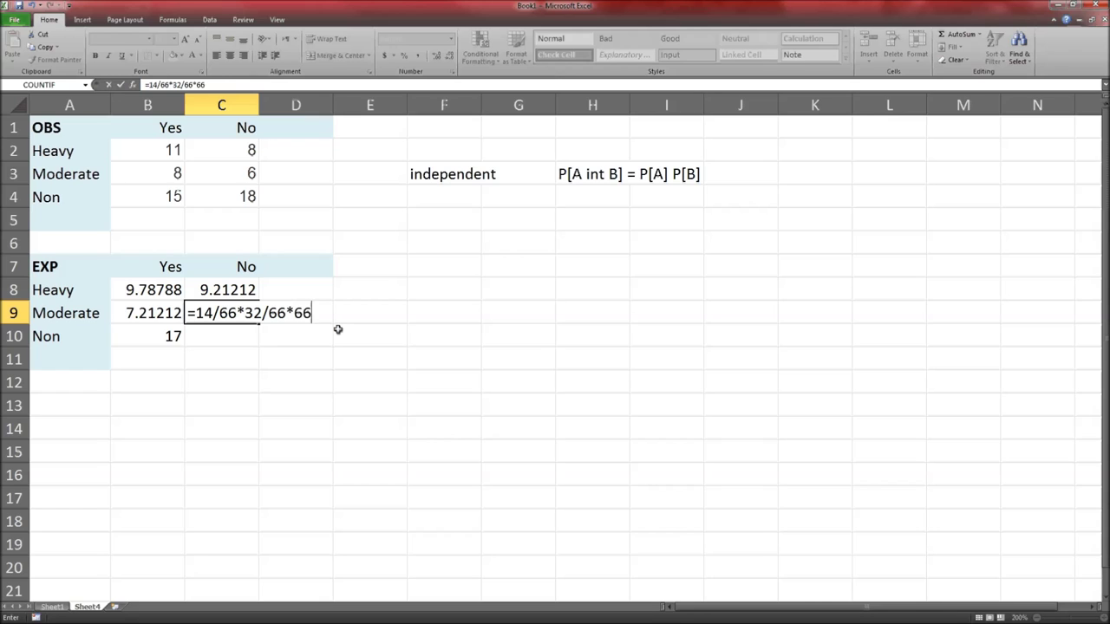
{"action": "key", "text": "Return"}
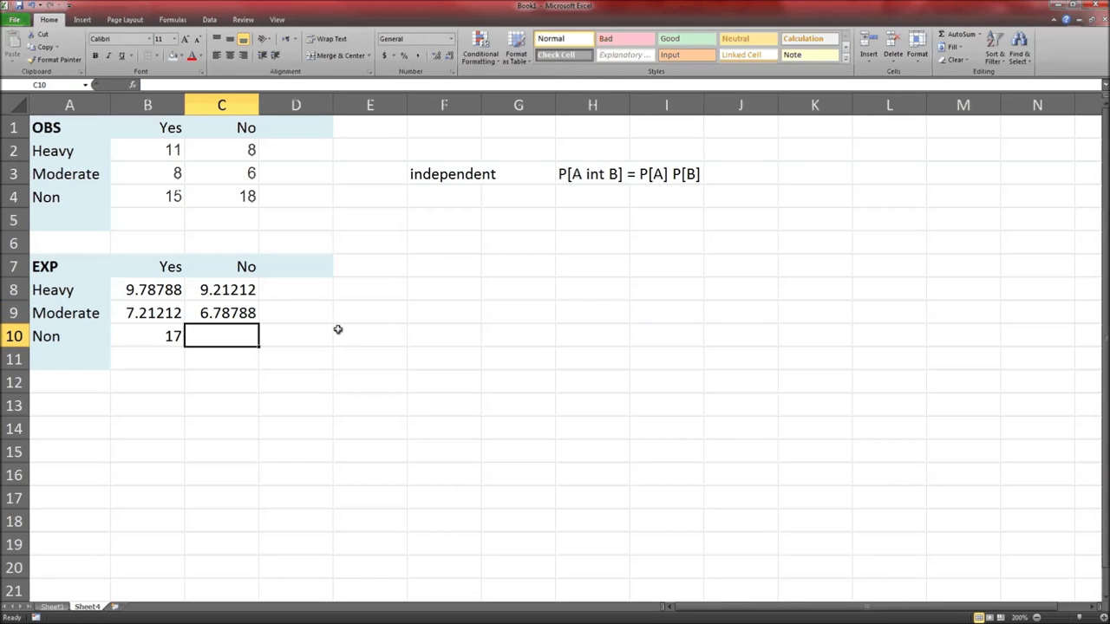
{"action": "type", "text": "=33/"}
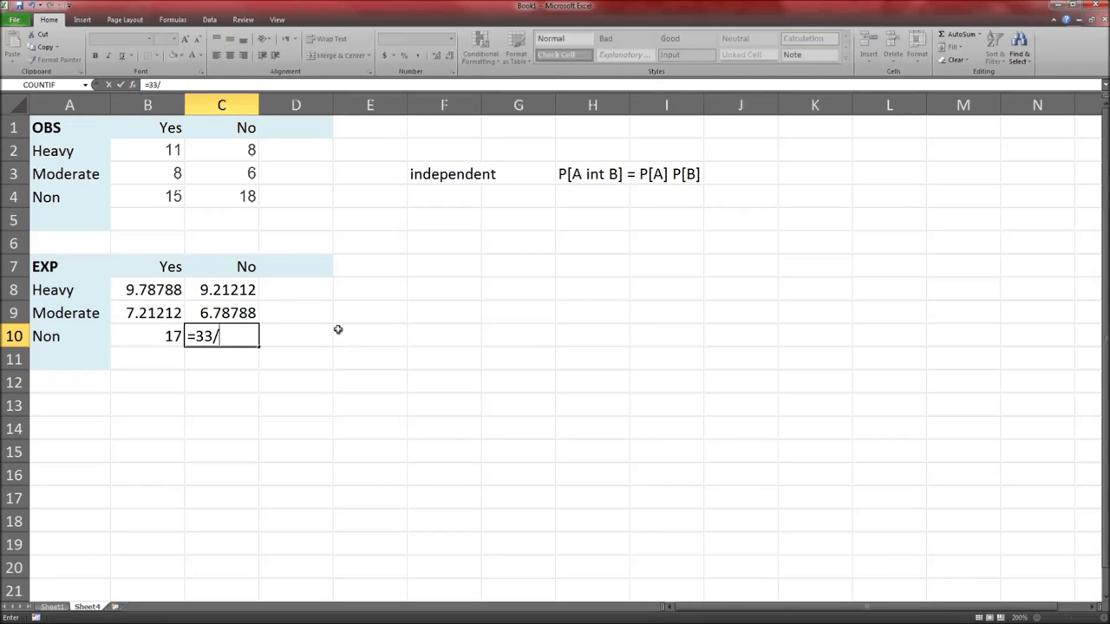
{"action": "type", "text": "66*32/66*"}
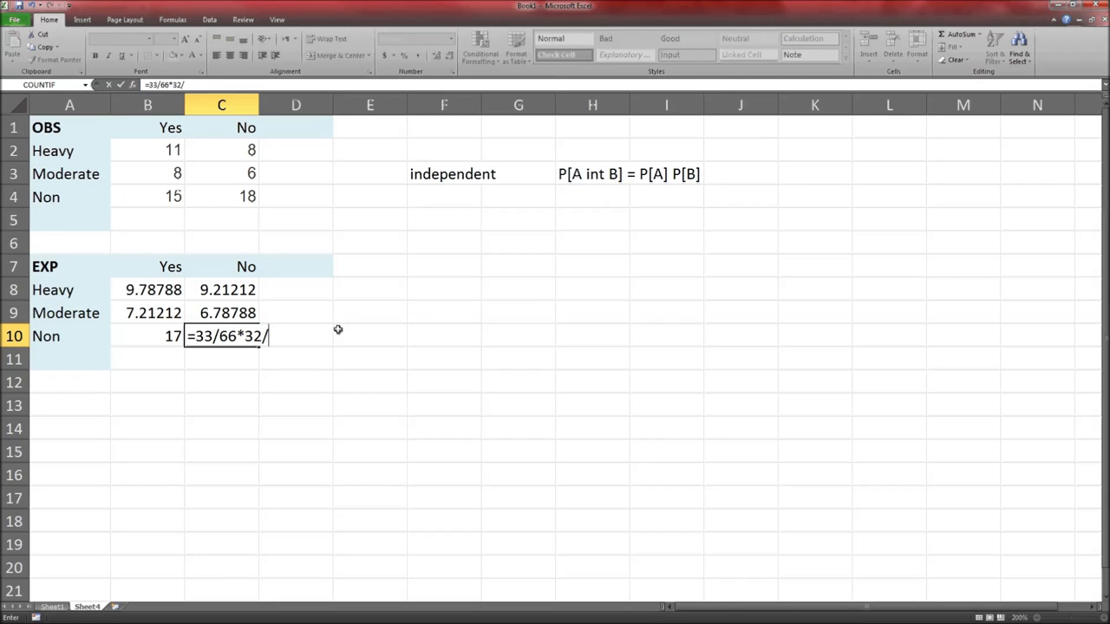
{"action": "type", "text": "66"}
{"action": "key", "text": "Return"}
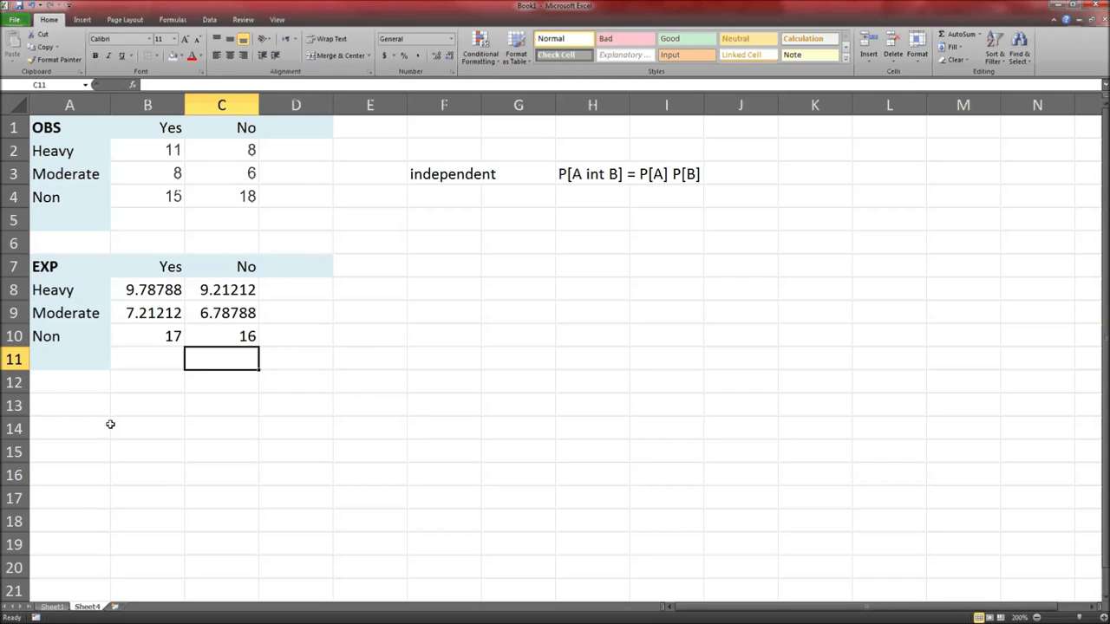
Calculate the Heavy/Yes chi-square contribution in B13 with the formula =(B2-B8)^2/B8
{"action": "left_click", "coordinate": [54, 402]}
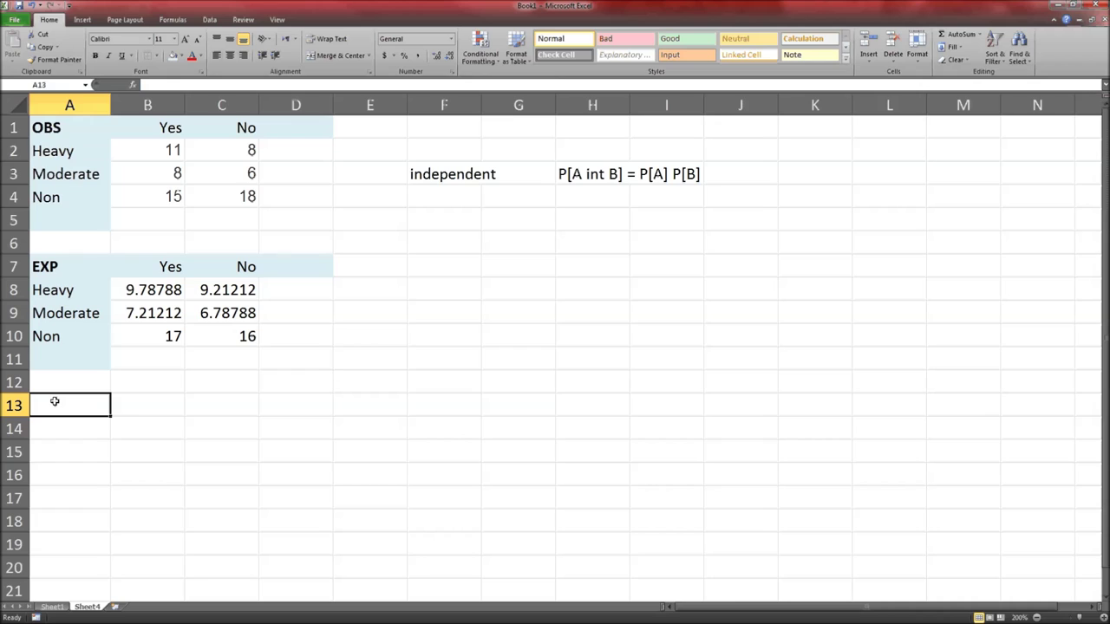
{"action": "type", "text": "="}
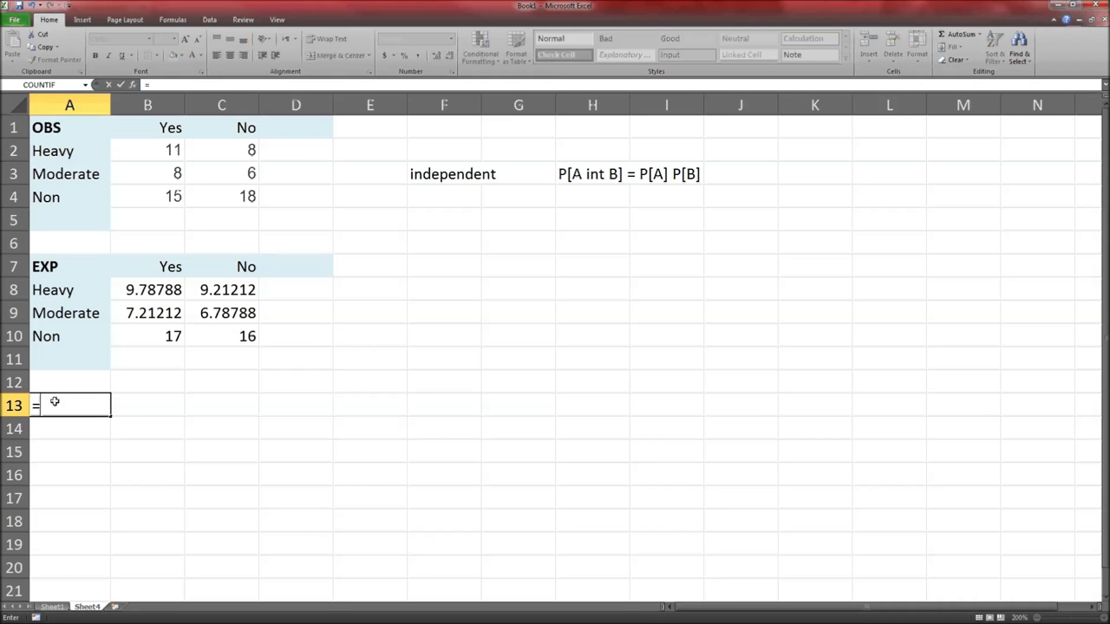
{"action": "key", "text": "BackSpace"}
{"action": "key", "text": "Tab"}
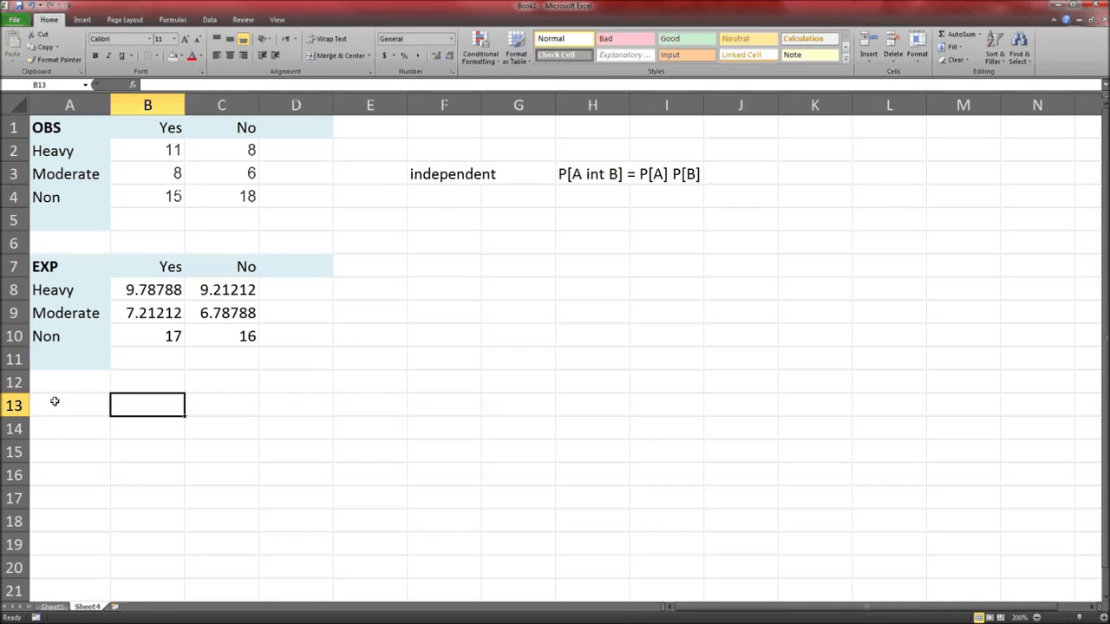
{"action": "type", "text": "="}
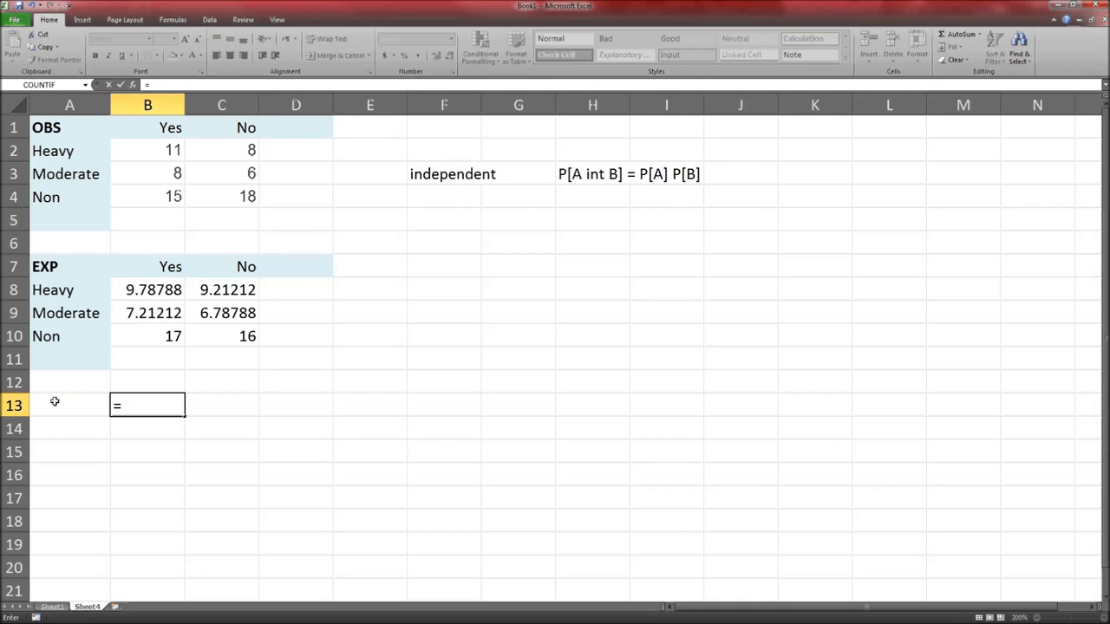
{"action": "type", "text": "("}
{"action": "left_click", "coordinate": [158, 149]}
{"action": "type", "text": "-"}
{"action": "left_click", "coordinate": [152, 292]}
{"action": "type", "text": ")^2/"}
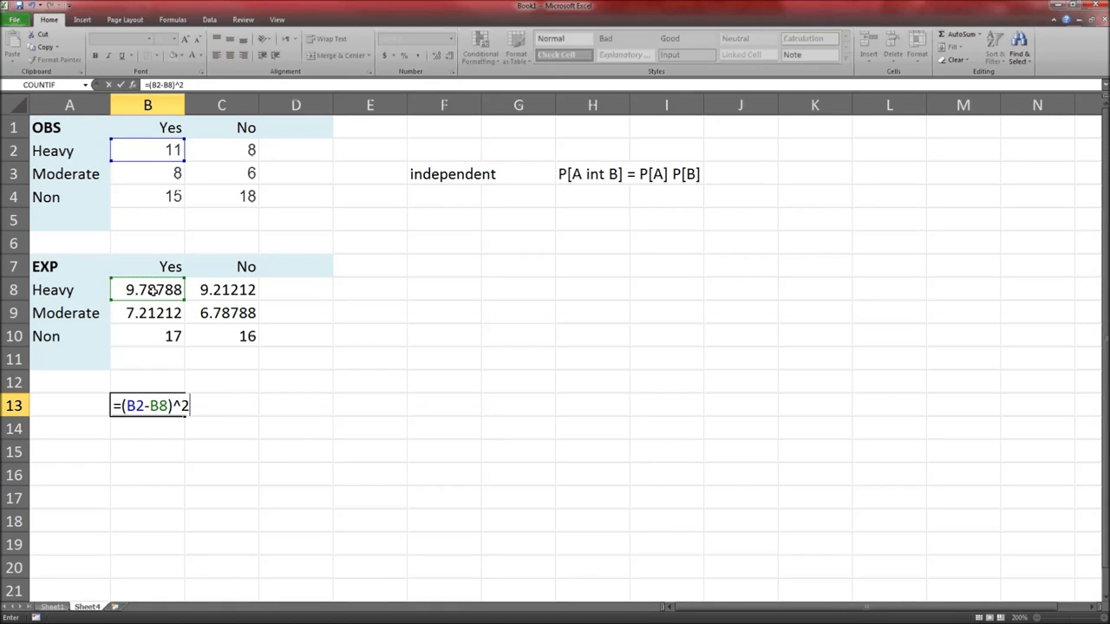
{"action": "left_click", "coordinate": [151, 292]}
{"action": "key", "text": "Return"}
Copy the chi-square contribution formula from B13 throughout the range B13:C15
{"action": "key", "text": "Up"}
{"action": "key", "text": "Right"}
{"action": "key", "text": "shift+Right"}
{"action": "key", "text": "shift+Down"}
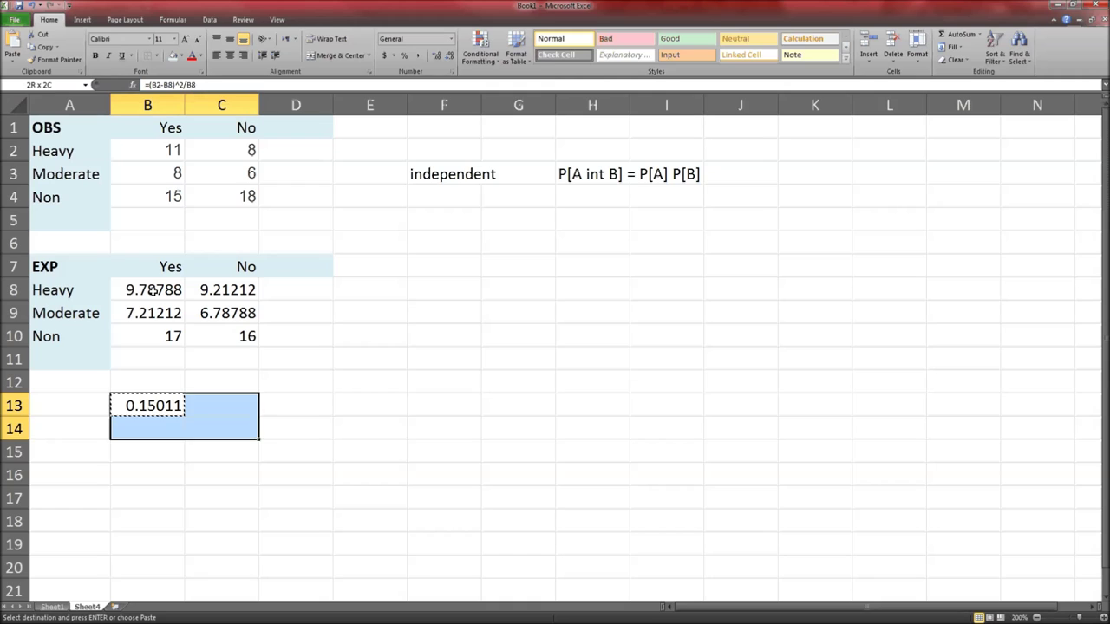
{"action": "key", "text": "shift+Down"}
{"action": "key", "text": "ctrl+d"}
{"action": "key", "text": "ctrl+r"}
Label B17 "TS:" and sum the contributions B13:C15 in C17, then compare the total with the Chi-Sq value in the Connect assignment
{"action": "key", "text": "Down"}
{"action": "key", "text": "Down"}
{"action": "key", "text": "Down"}
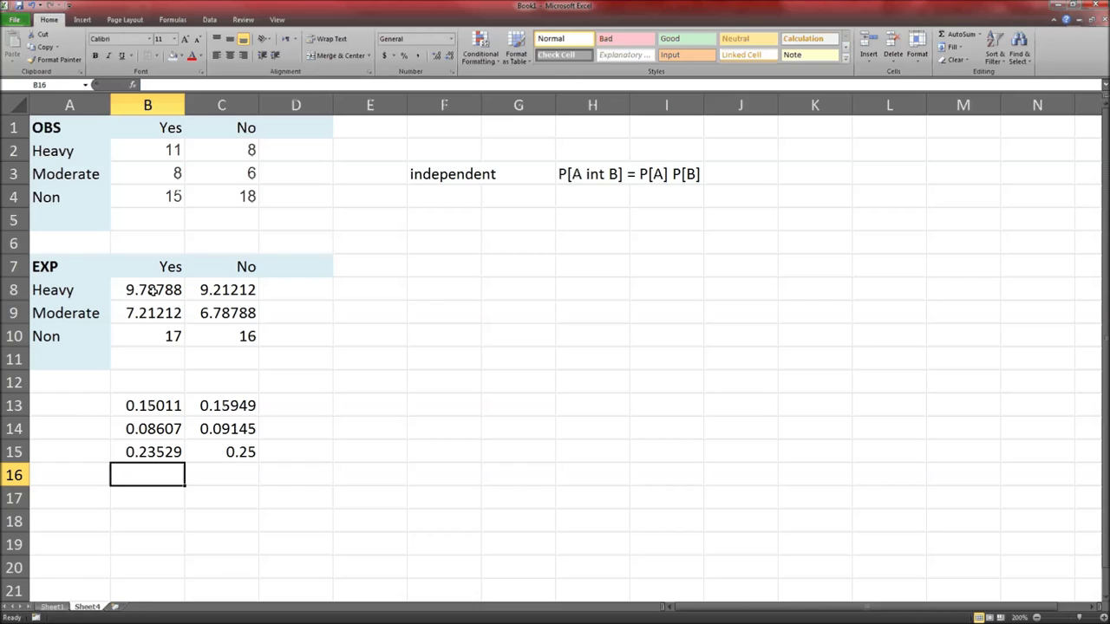
{"action": "key", "text": "Down"}
{"action": "type", "text": "TS:"}
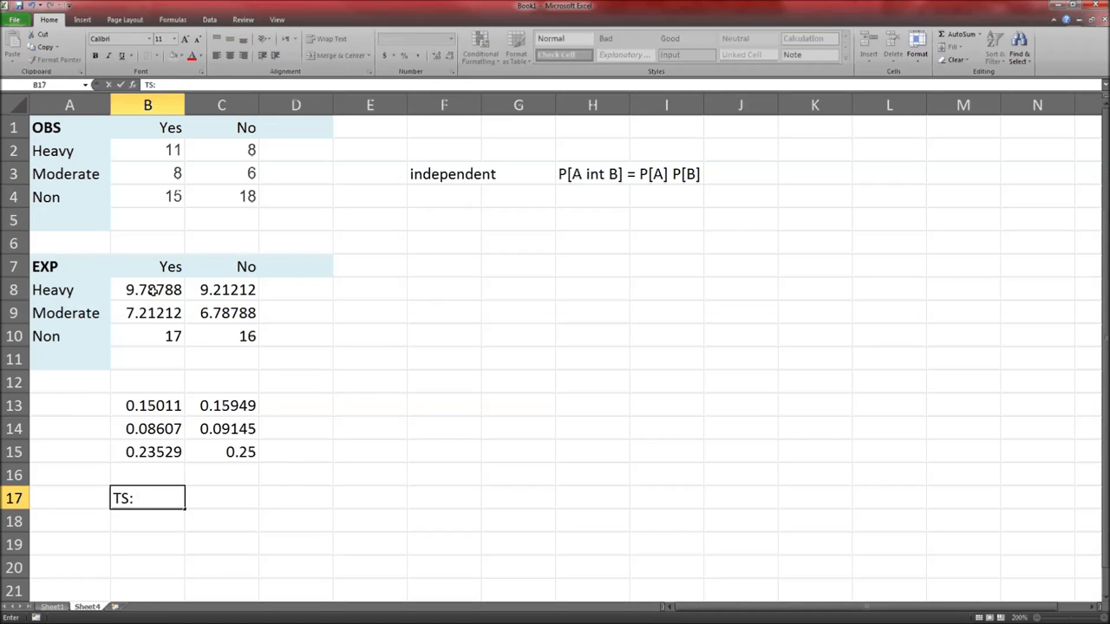
{"action": "key", "text": "Tab"}
{"action": "type", "text": "="}
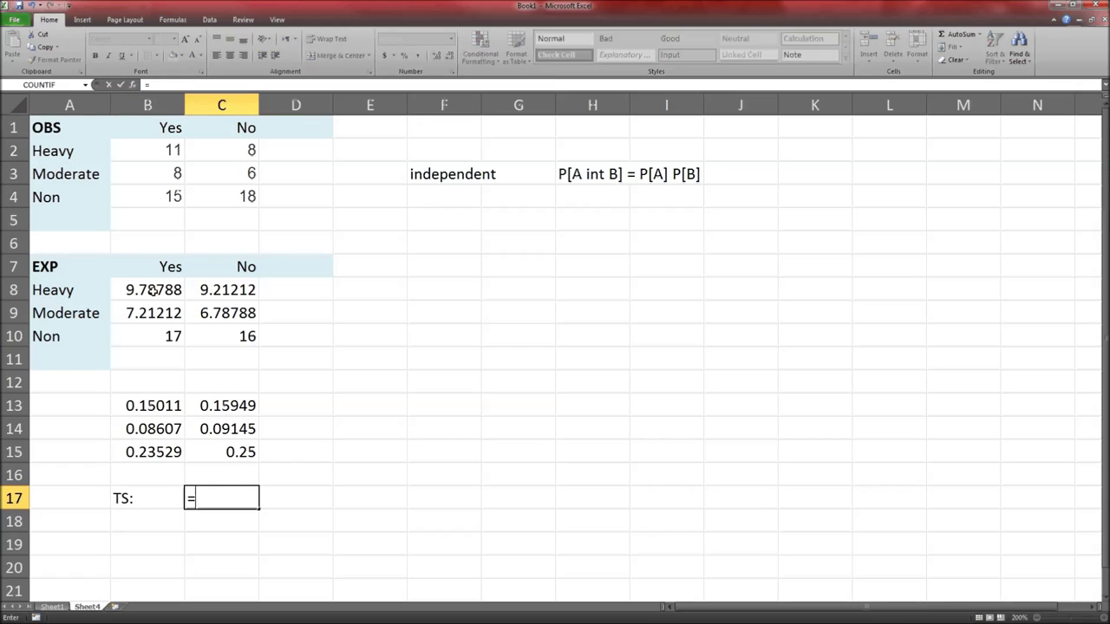
{"action": "type", "text": "SUM("}
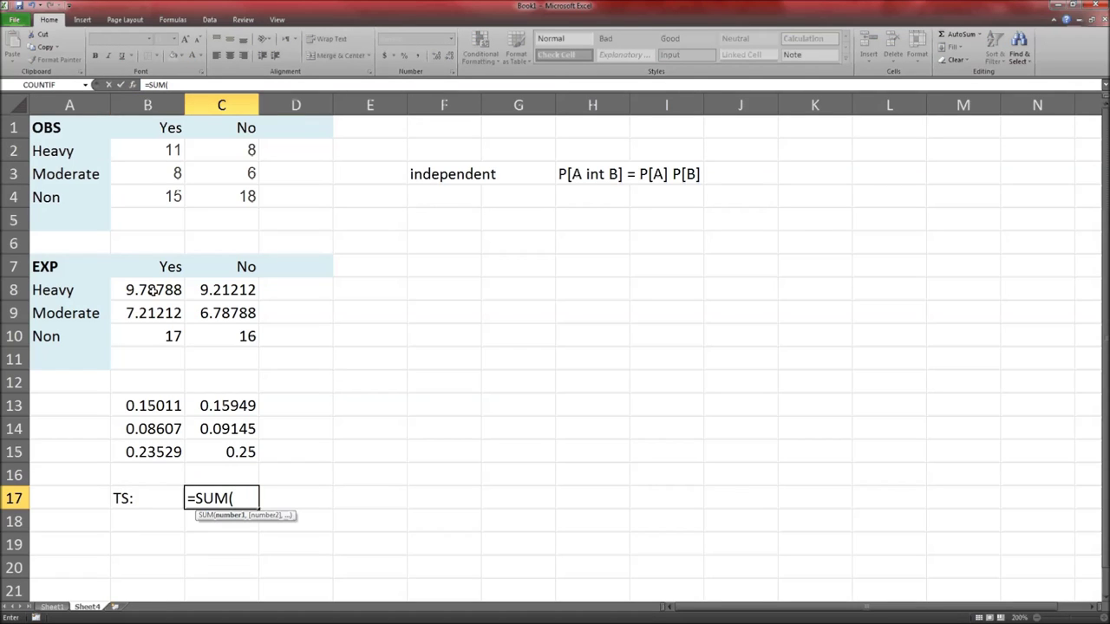
{"action": "left_click_drag", "start_coordinate": [178, 400], "coordinate": [204, 443]}
{"action": "key", "text": "Return"}
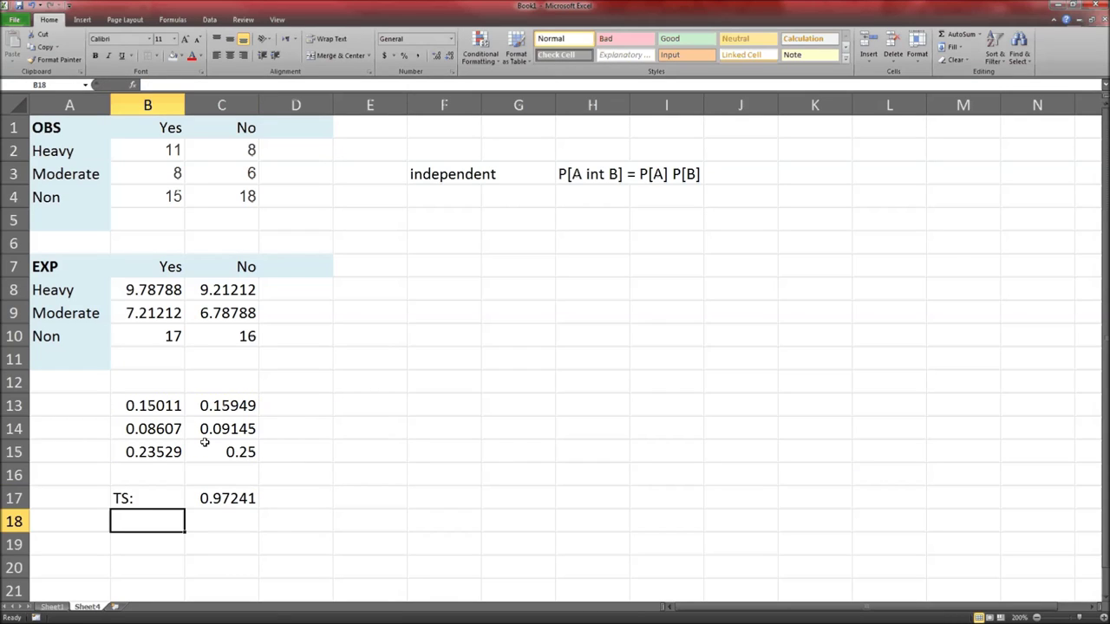
{"action": "key", "text": "alt+Tab"}
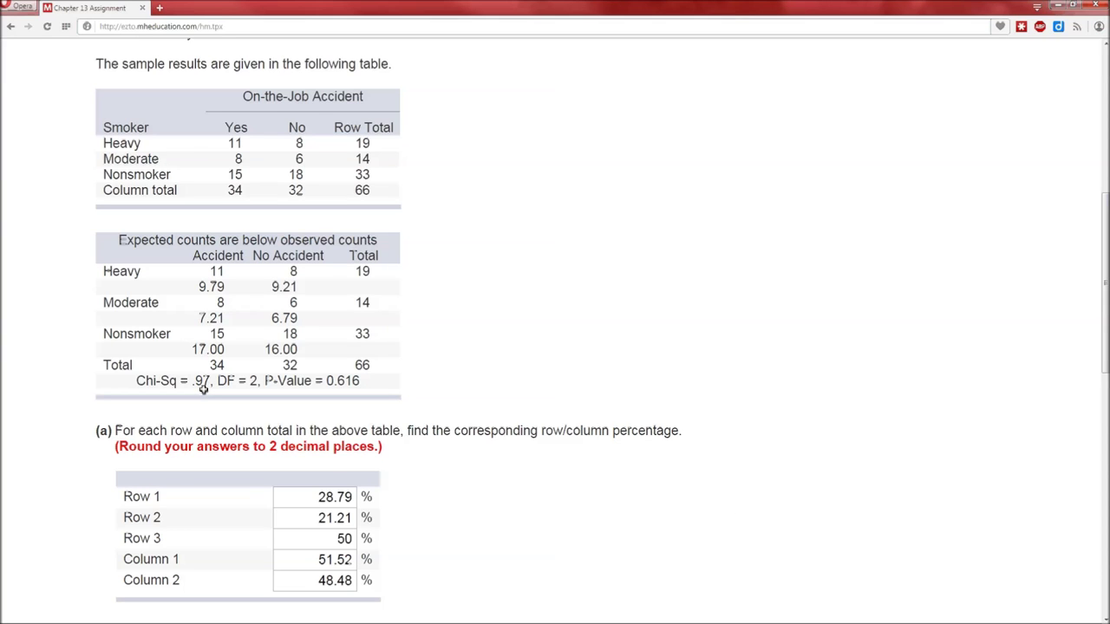
{"action": "key", "text": "alt+Tab"}
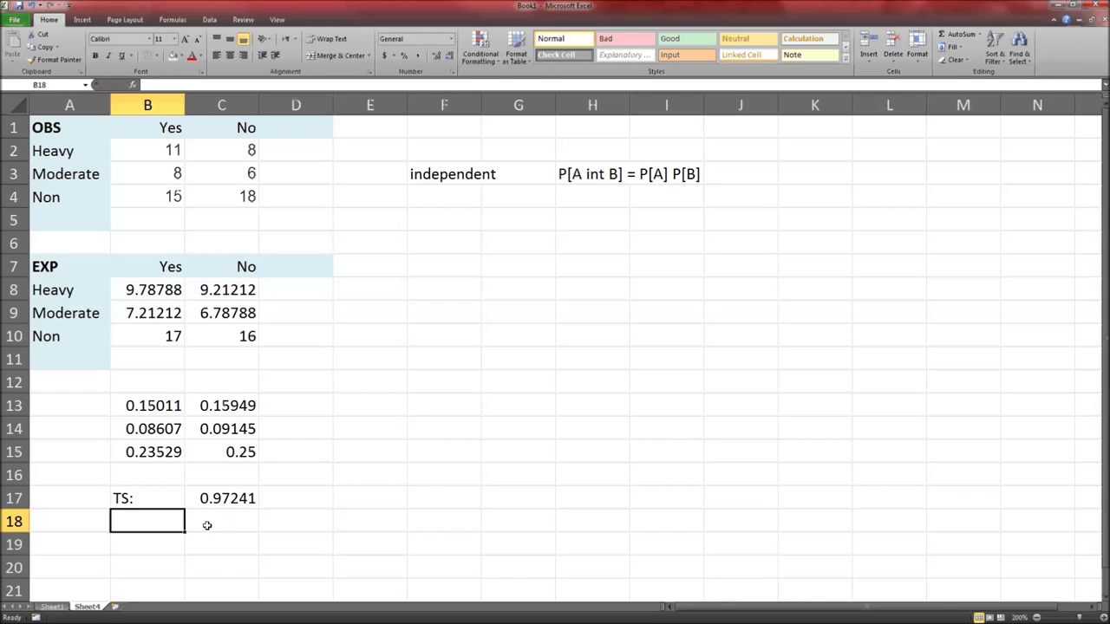
Label E17 "p-value:" and calculate =CHISQ.DIST.RT(C17,2) in F17, then compare it with the P-Value in the Connect assignment
{"action": "left_click", "coordinate": [390, 504]}
{"action": "type", "text": "p-value:"}
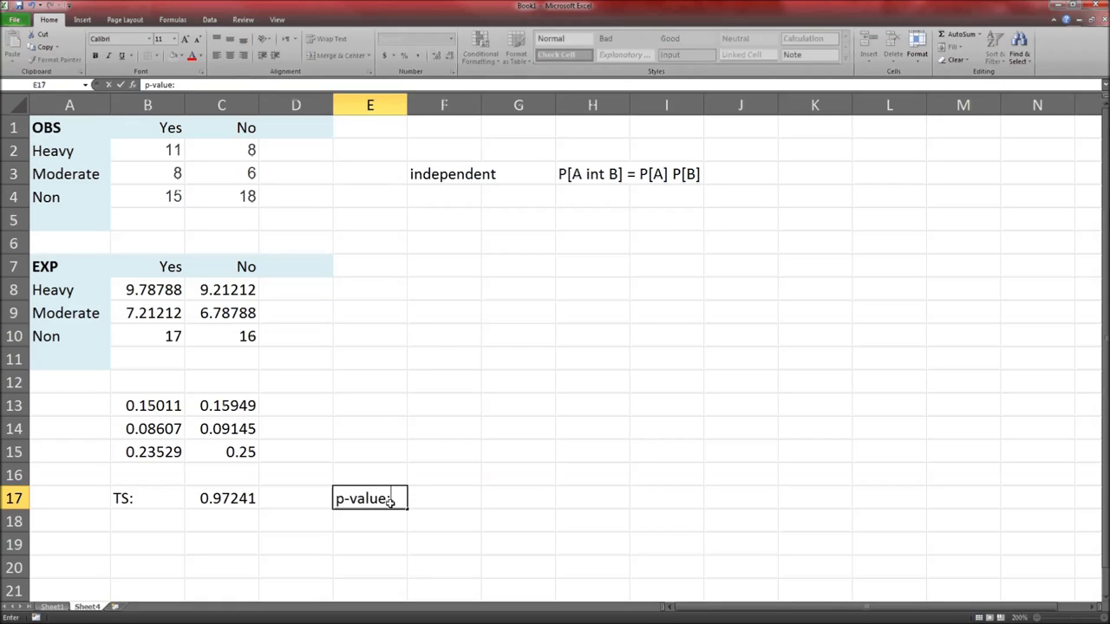
{"action": "key", "text": "Tab"}
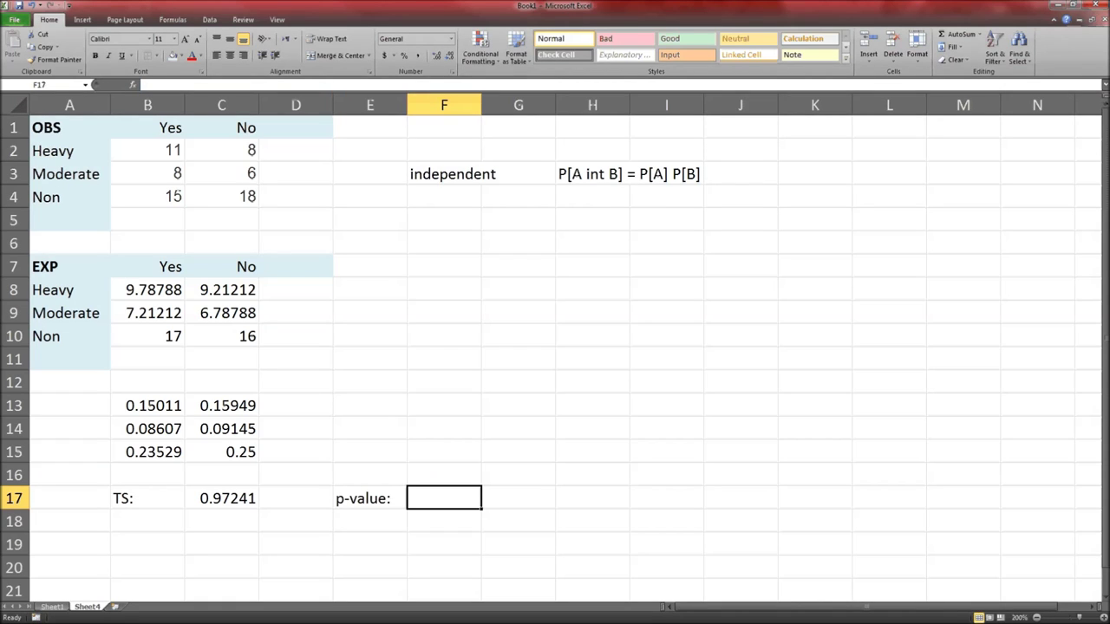
{"action": "type", "text": "=CHI"}
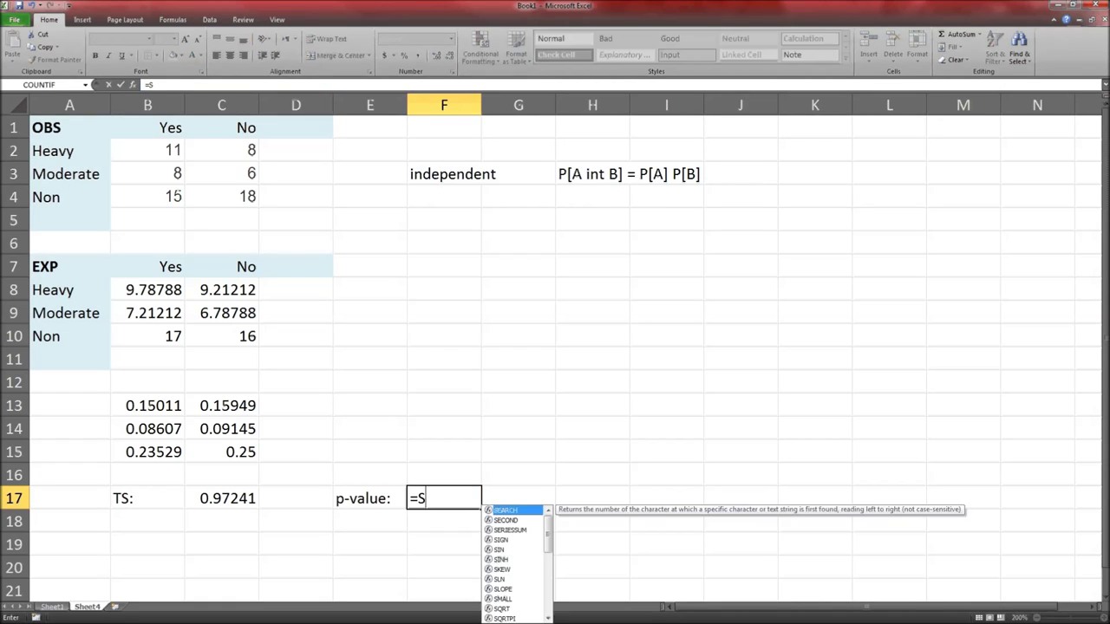
{"action": "type", "text": "SQ."}
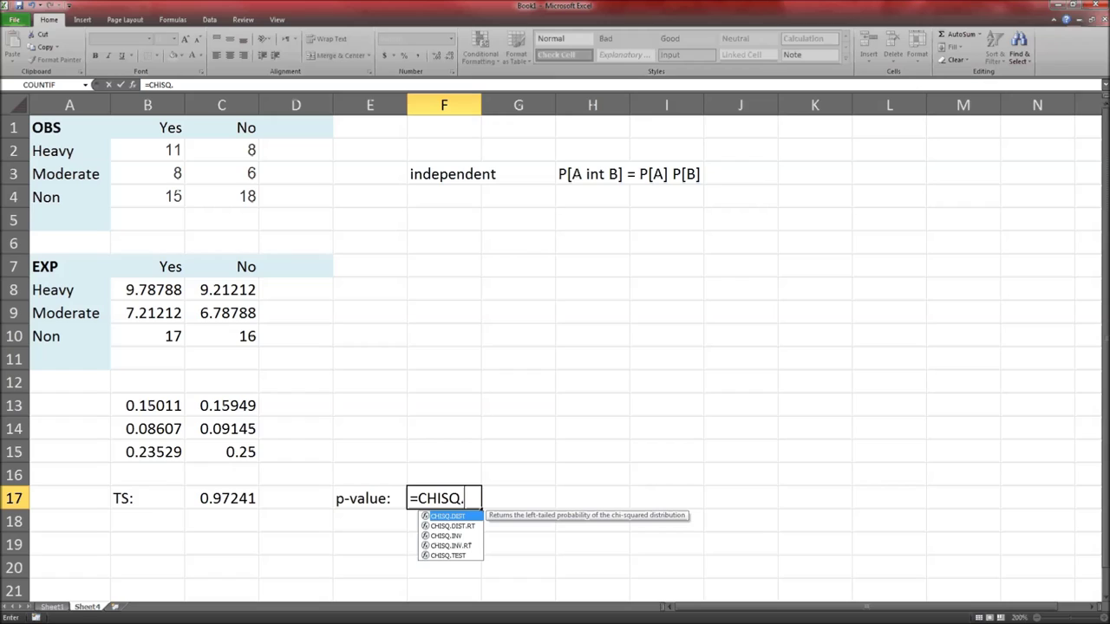
{"action": "type", "text": "DIST."}
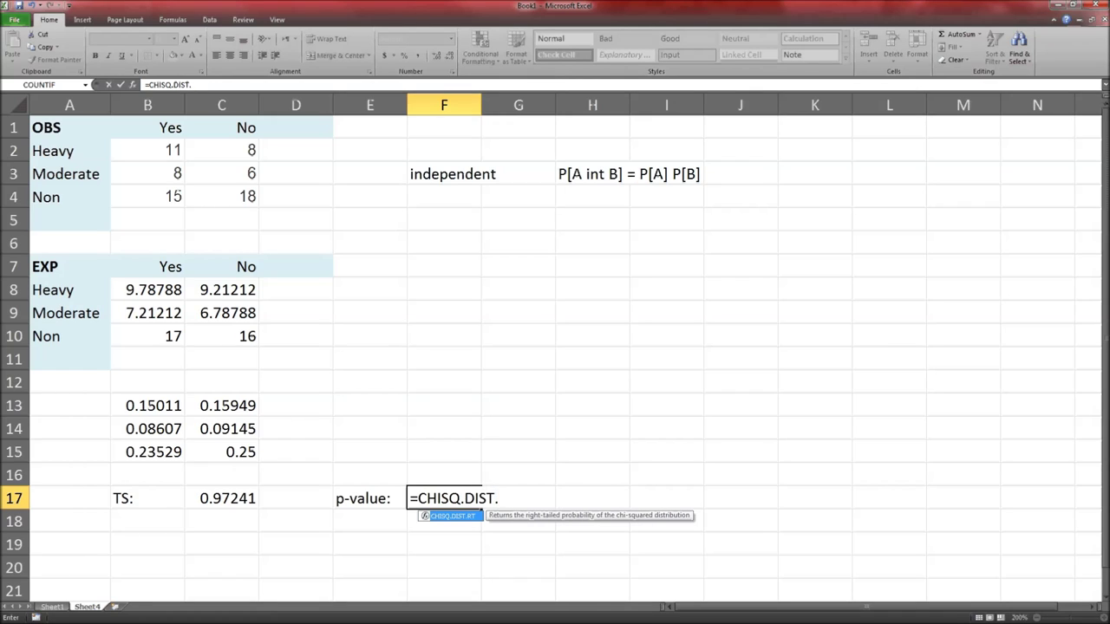
{"action": "type", "text": "RT("}
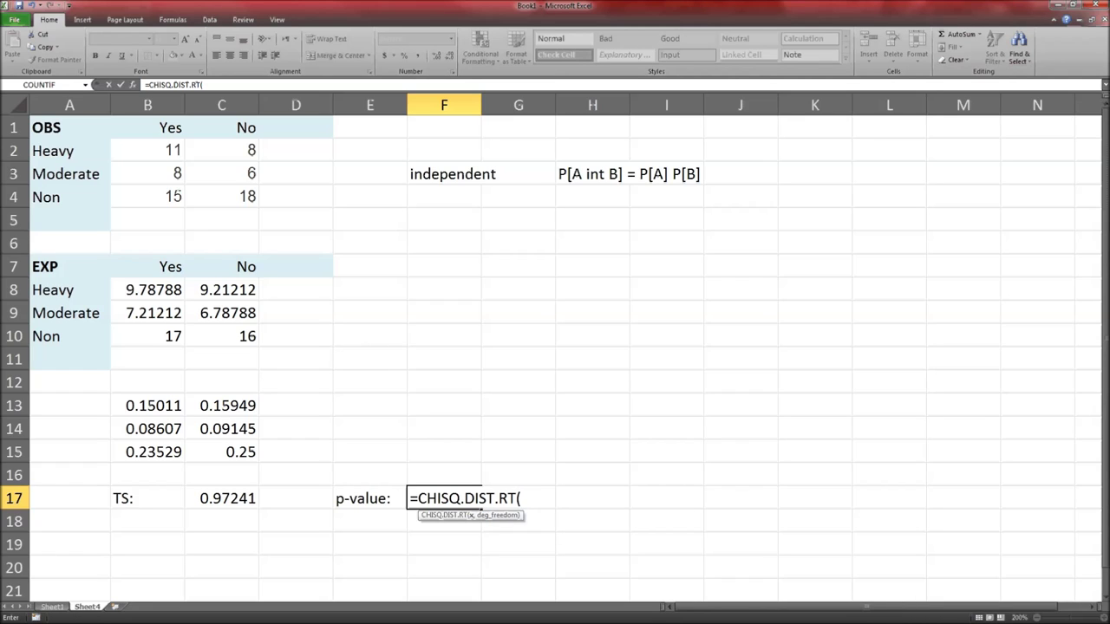
{"action": "left_click", "coordinate": [225, 497]}
{"action": "type", "text": ","}
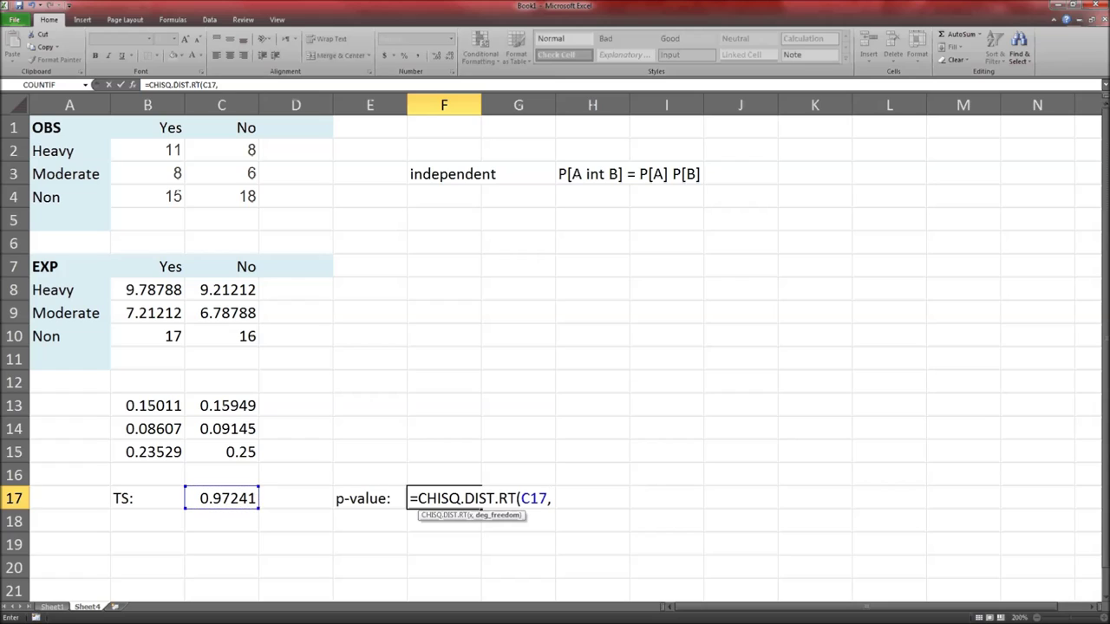
{"action": "type", "text": "2)"}
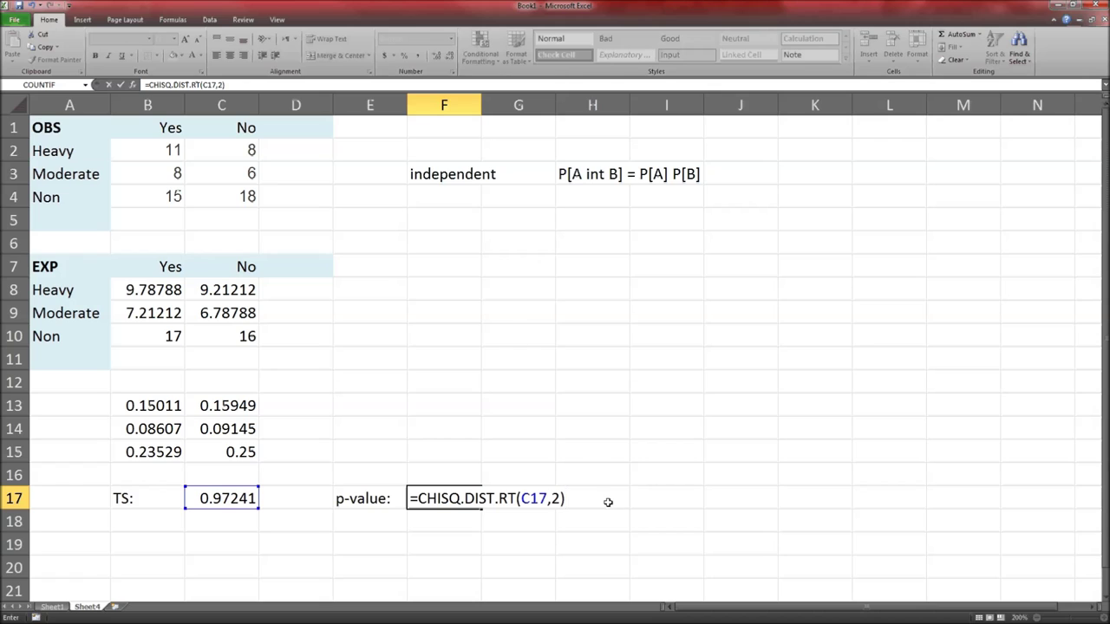
{"action": "key", "text": "Return"}
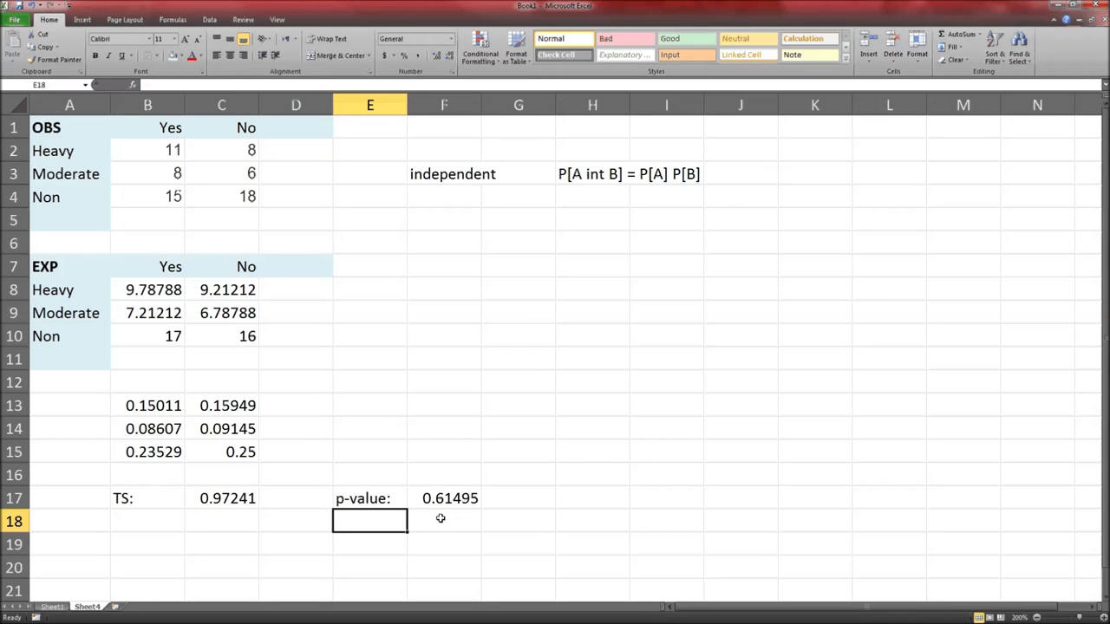
{"action": "key", "text": "alt+Tab"}
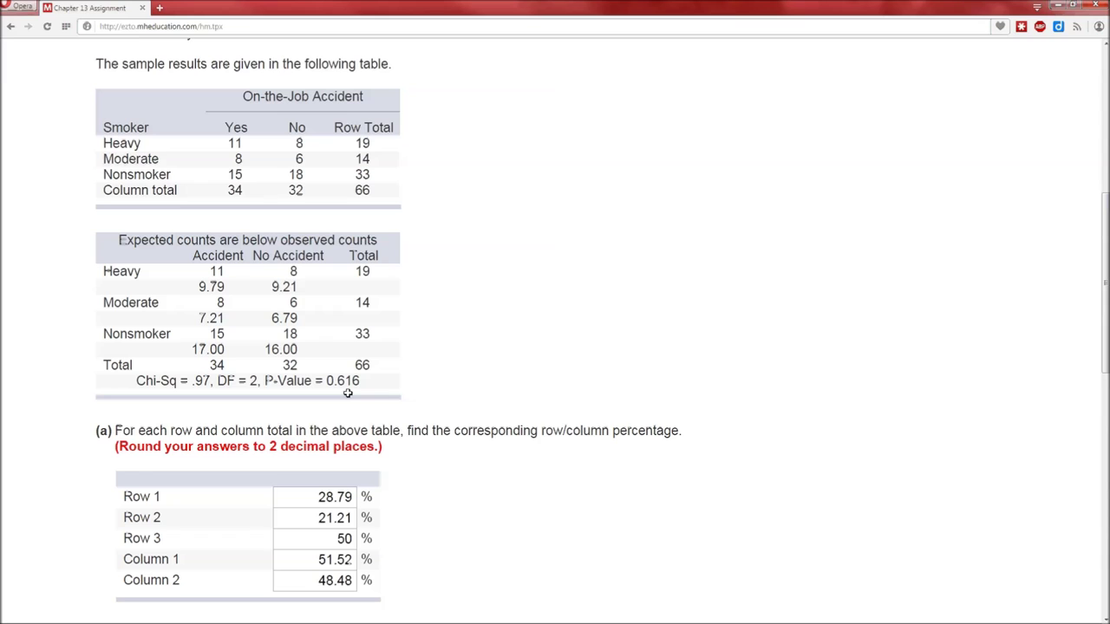
{"action": "key", "text": "alt+Tab"}
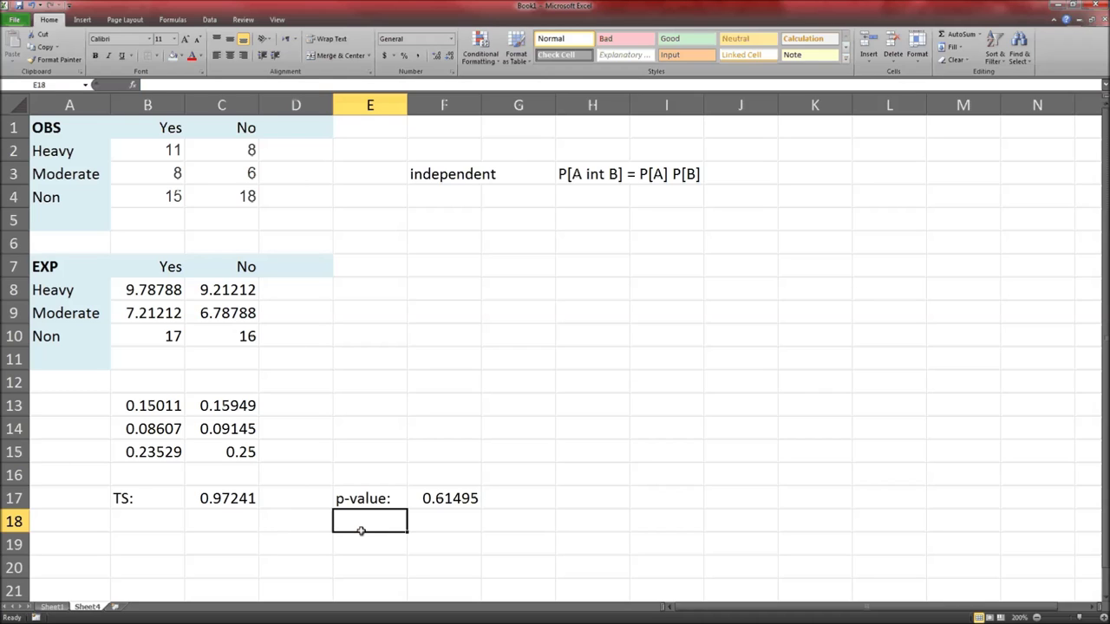
Label E18 "CV:" and calculate the critical value in F18 with the formula =CHISQ.INV.RT(0.05,2)
{"action": "type", "text": "CV:"}
{"action": "key", "text": "Tab"}
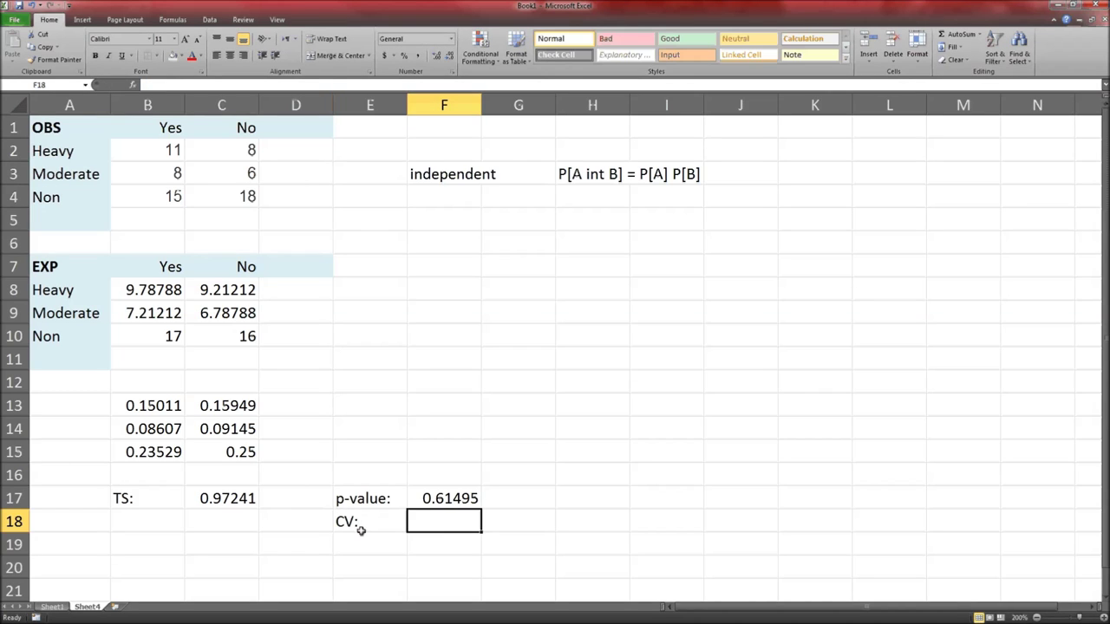
{"action": "type", "text": "=CHISQ"}
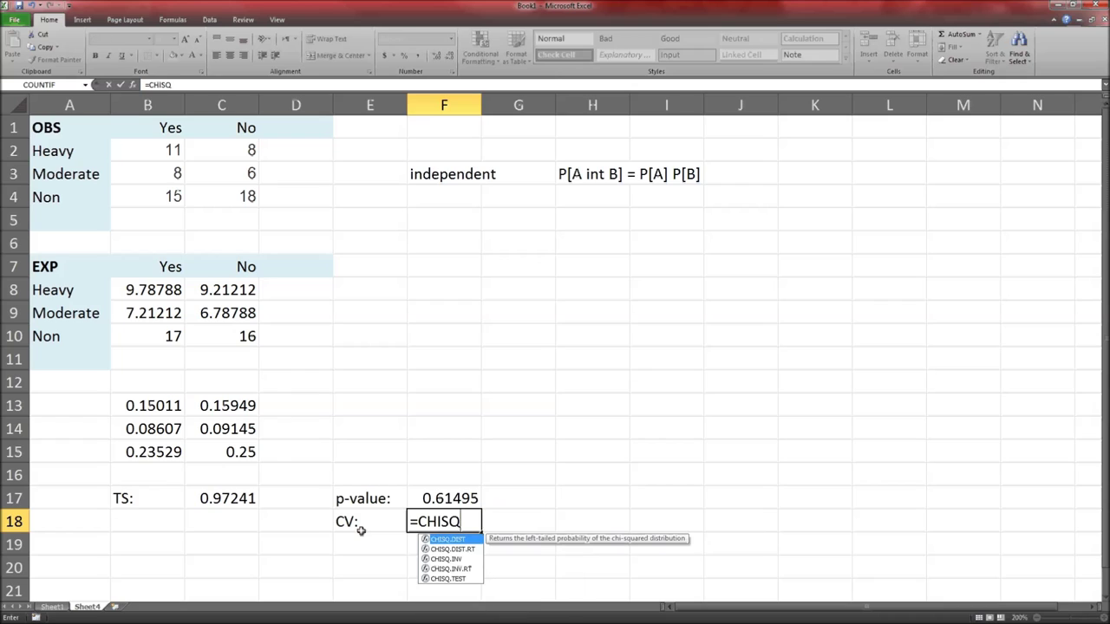
{"action": "type", "text": ".INV.RT"}
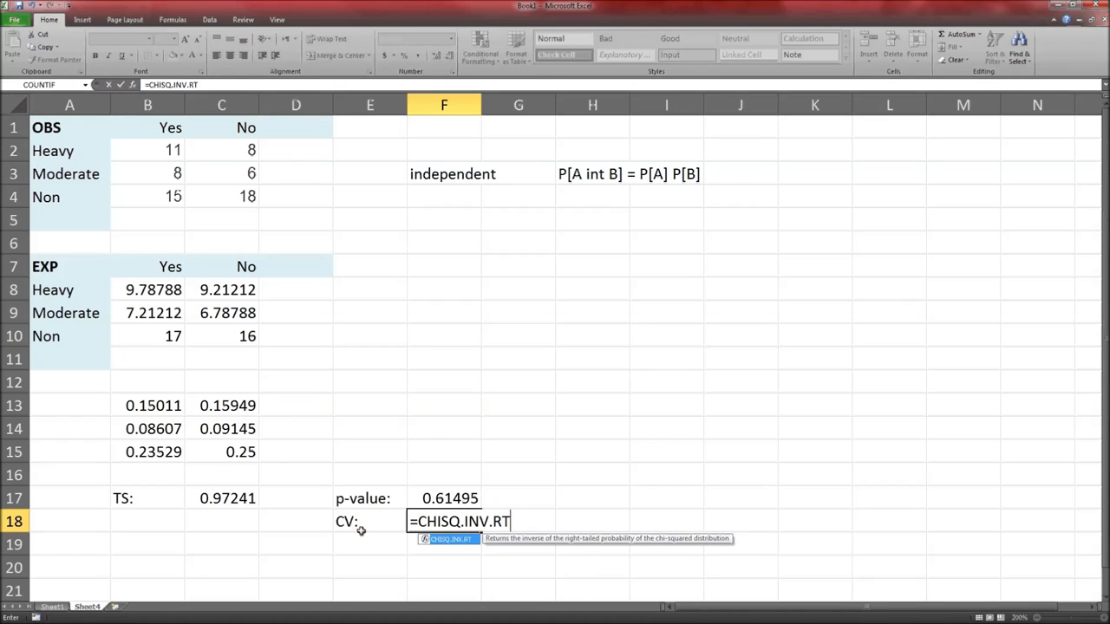
{"action": "type", "text": "(0.05,"}
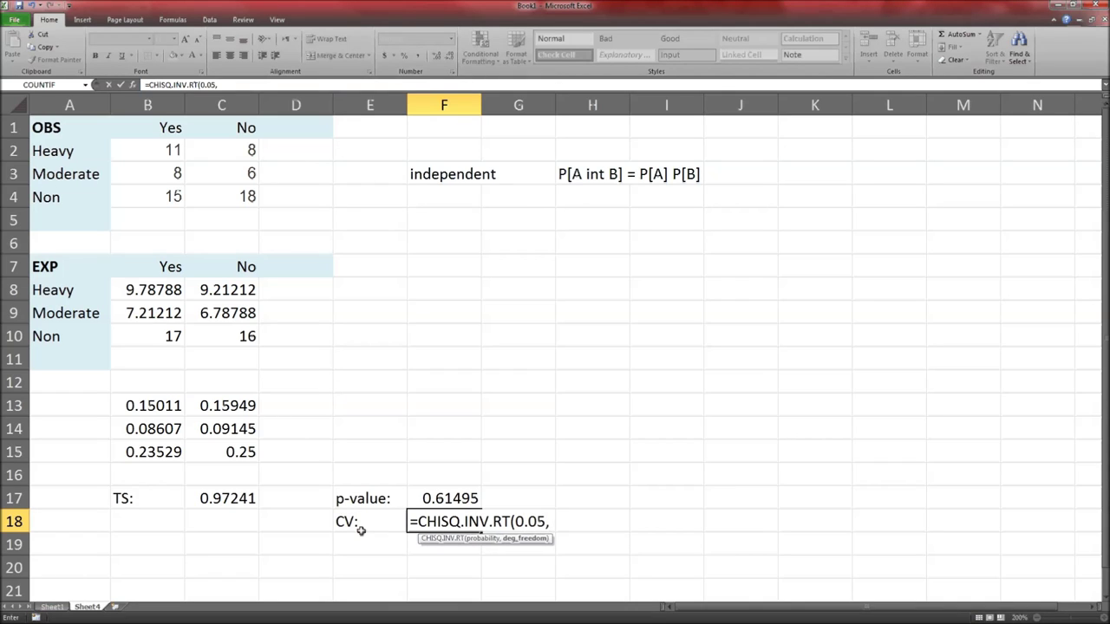
{"action": "type", "text": "2)"}
{"action": "left_click", "coordinate": [361, 532]}
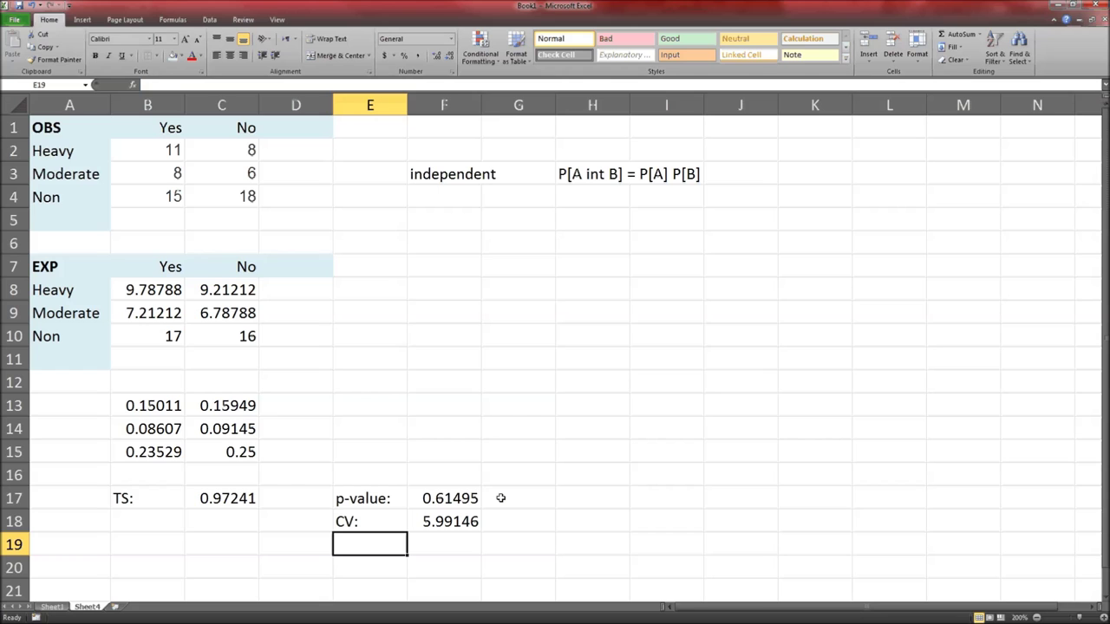
Switch to the Connect assignment in the browser and review Exercise 13.19's MINITAB output, percentage answers and conclusions in parts (a) to (d)
{"action": "key", "text": "alt+Tab"}
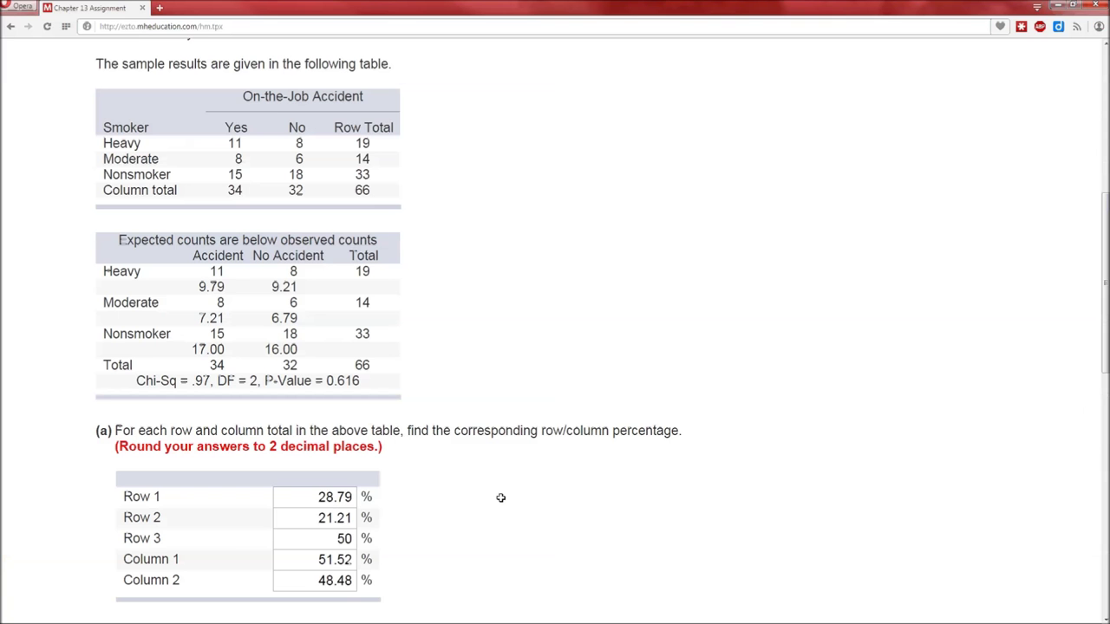
{"action": "scroll", "coordinate": [501, 498], "scroll_direction": "down", "scroll_amount": 10}
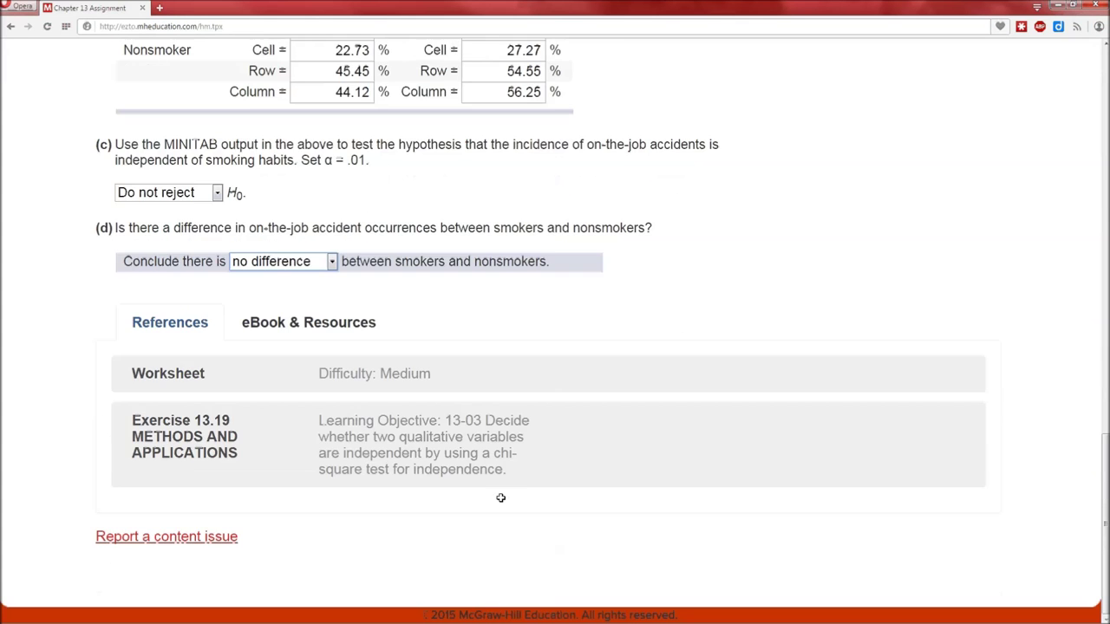
{"action": "scroll", "coordinate": [501, 498], "scroll_direction": "up", "scroll_amount": 1}
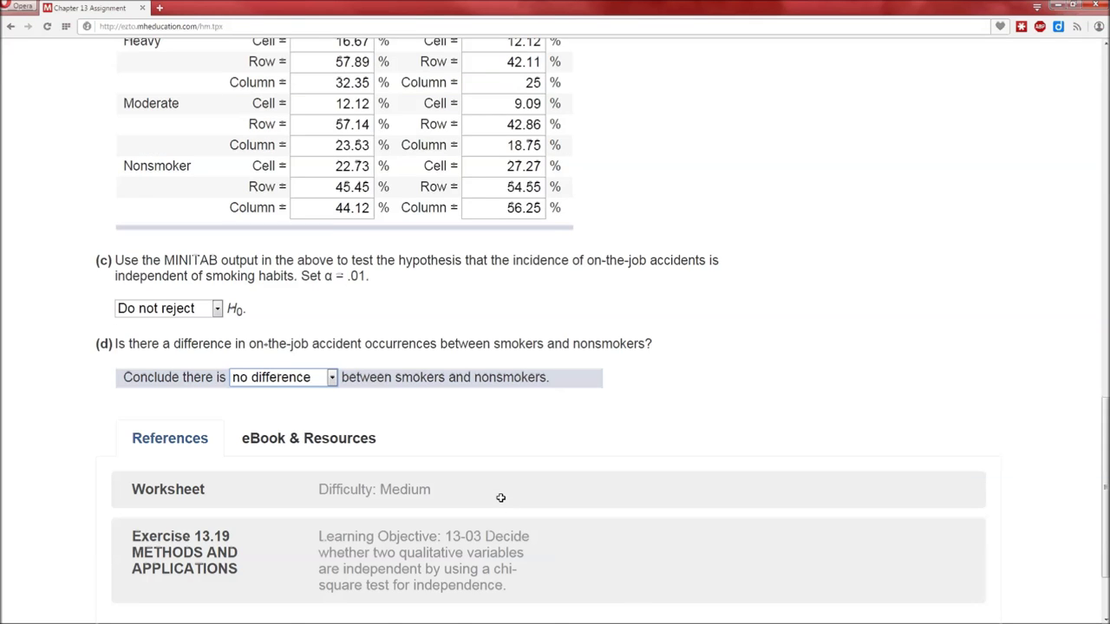
{"action": "scroll", "coordinate": [500, 498], "scroll_direction": "up", "scroll_amount": 6}
{"action": "scroll", "coordinate": [501, 498], "scroll_direction": "down", "scroll_amount": 2}
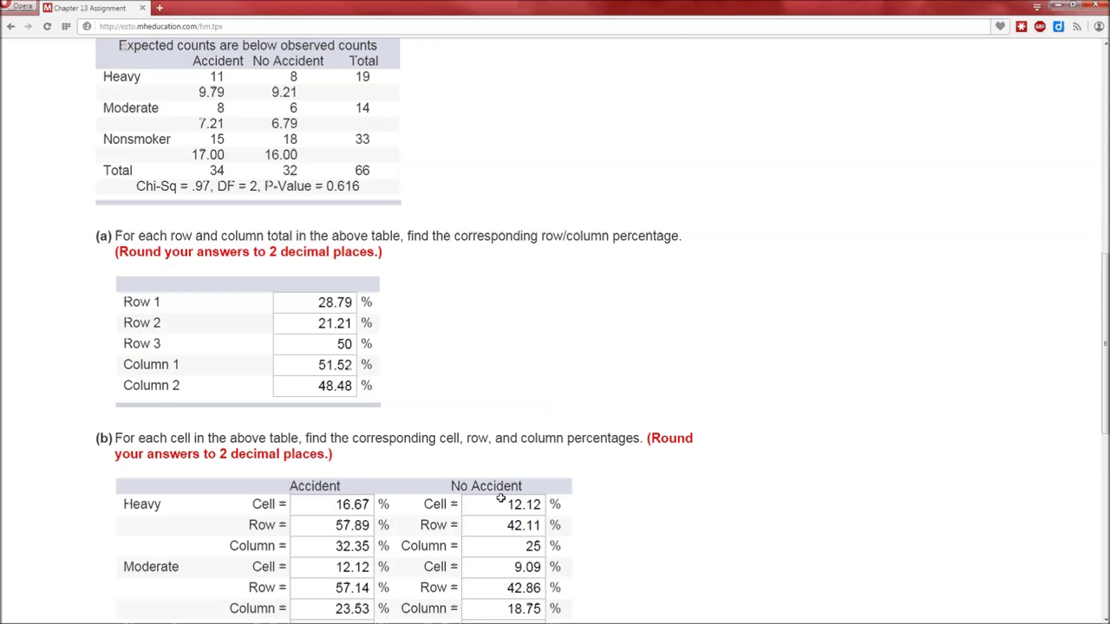
{"action": "scroll", "coordinate": [501, 498], "scroll_direction": "down", "scroll_amount": 1}
{"action": "scroll", "coordinate": [500, 498], "scroll_direction": "up", "scroll_amount": 1}
{"action": "scroll", "coordinate": [771, 449], "scroll_direction": "down", "scroll_amount": 2}
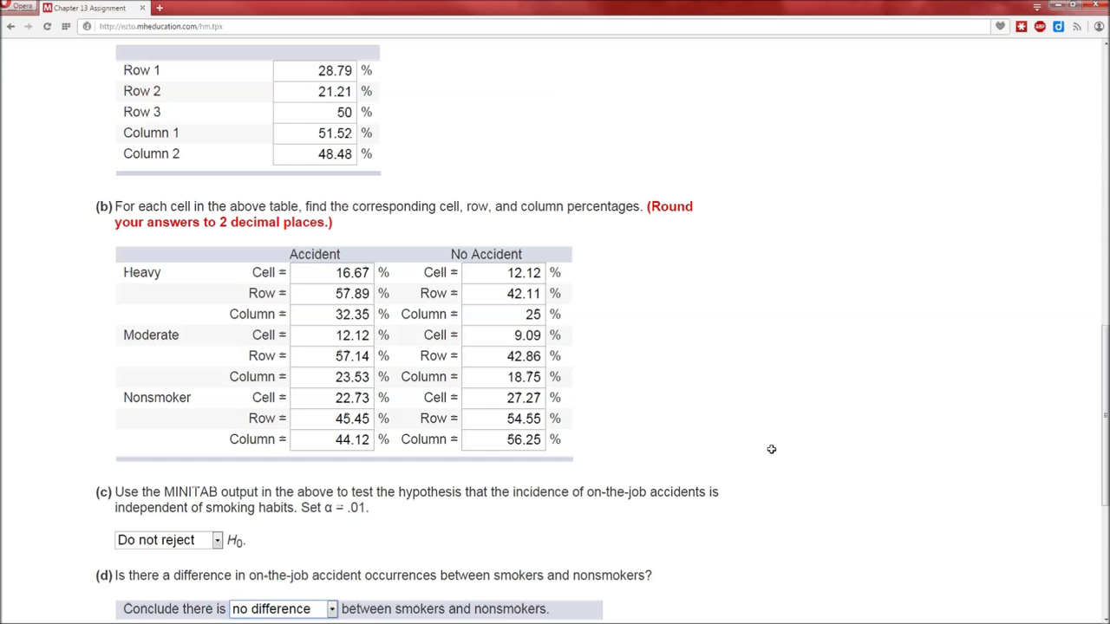